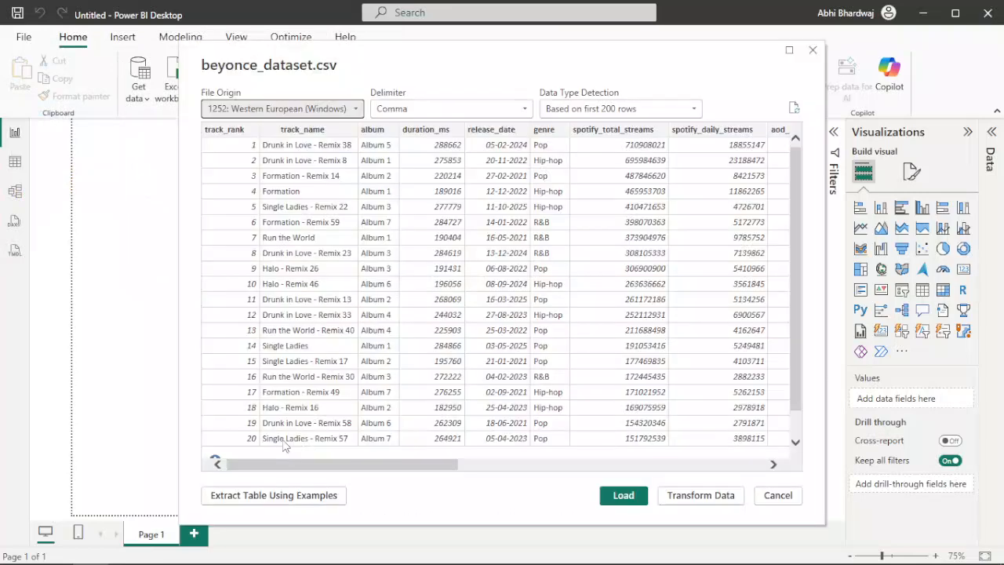
Load the beyonce_dataset.csv file with comma delimiter into the report
{"action": "scroll", "coordinate": [391, 375], "scroll_direction": "down", "scroll_amount": 1}
{"action": "scroll", "coordinate": [395, 370], "scroll_direction": "up", "scroll_amount": 1}
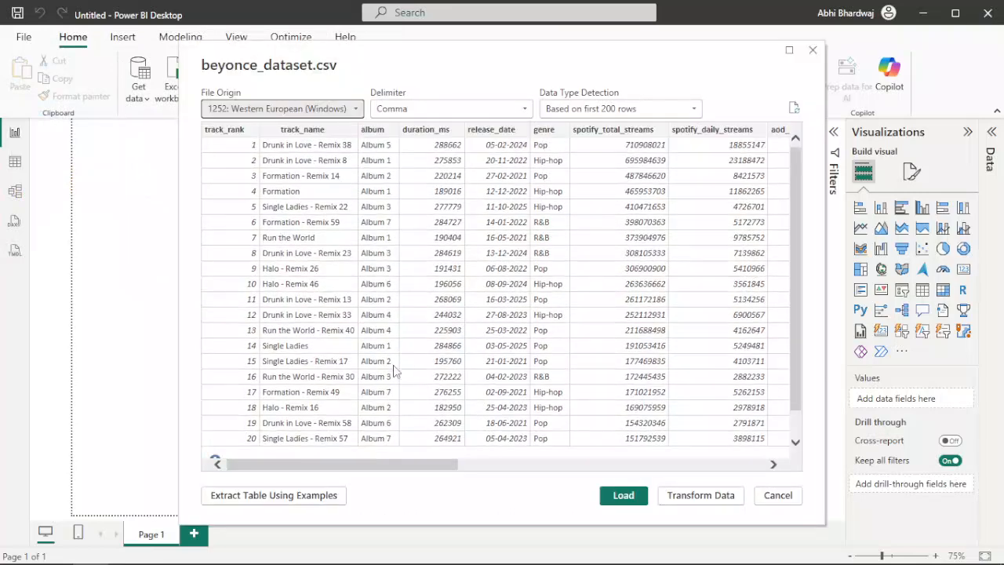
{"action": "left_click", "coordinate": [622, 496]}
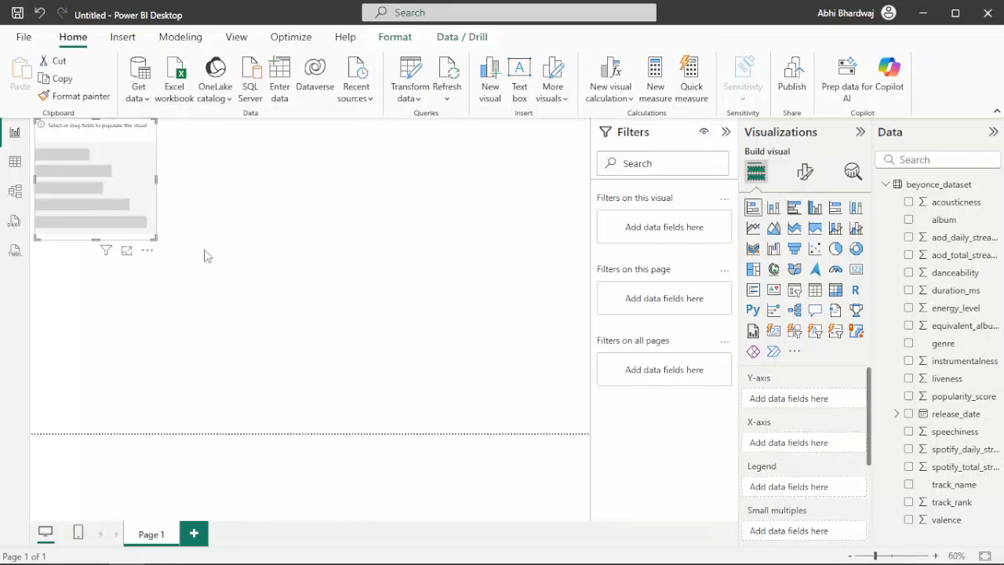
Build the stacked bar chart with spotify_total_streams on the X-axis and track_name on the Y-axis, then move it to the page's lower-left area and enlarge it
{"action": "left_click_drag", "start_coordinate": [126, 188], "coordinate": [284, 285]}
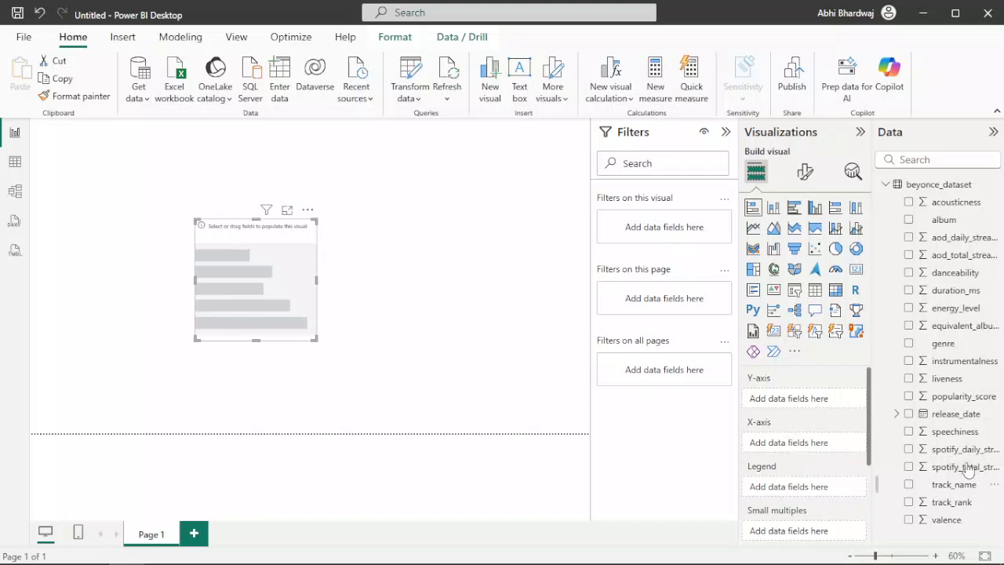
{"action": "left_click_drag", "start_coordinate": [829, 443], "coordinate": [800, 443]}
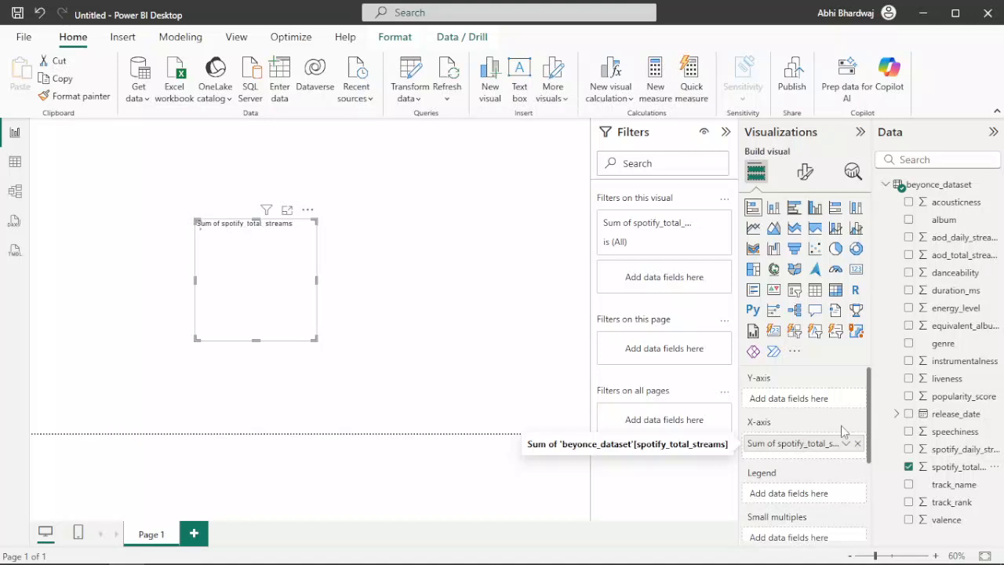
{"action": "left_click_drag", "start_coordinate": [959, 486], "coordinate": [808, 405]}
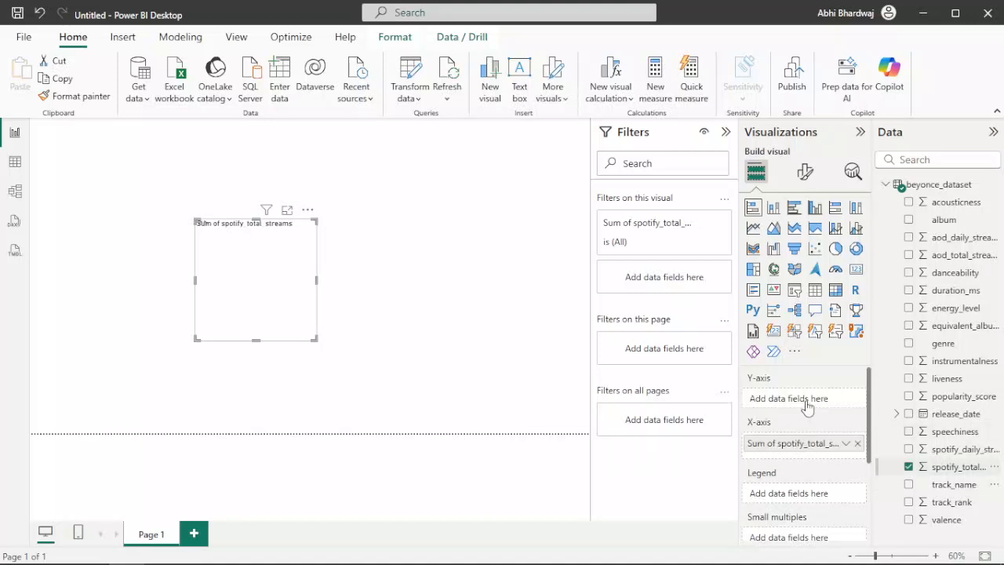
{"action": "left_click_drag", "start_coordinate": [216, 302], "coordinate": [84, 349]}
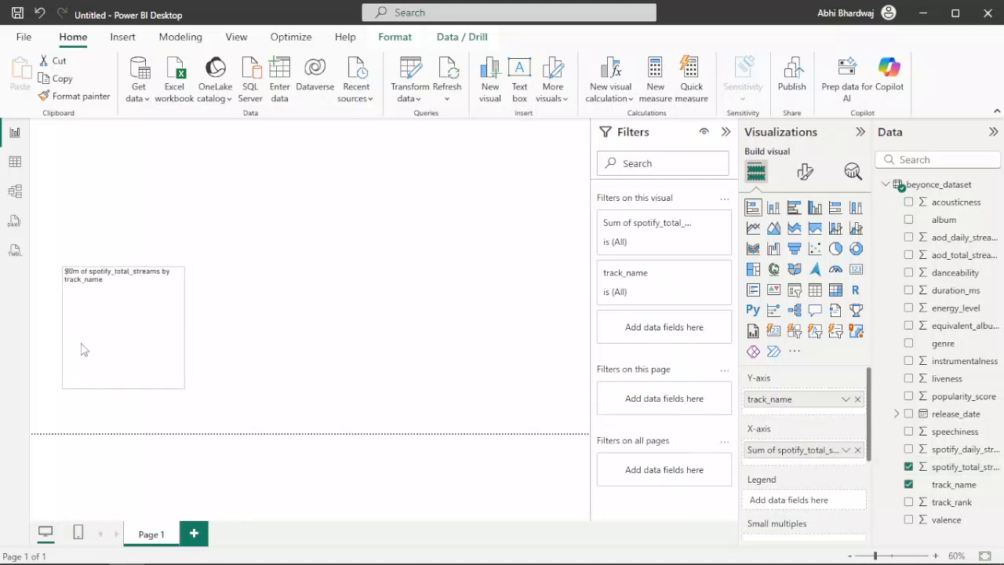
{"action": "left_click_drag", "start_coordinate": [181, 386], "coordinate": [245, 405]}
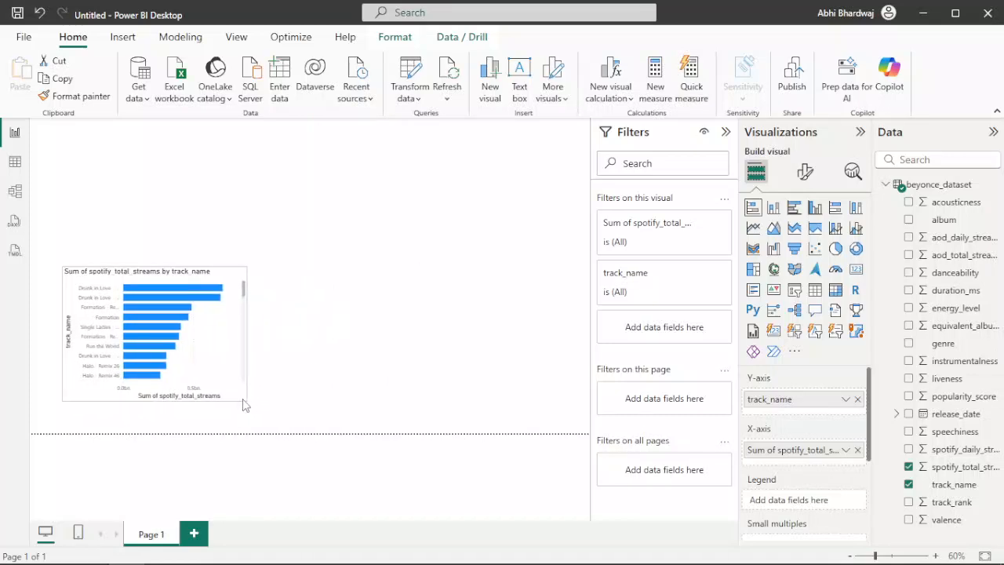
{"action": "right_click", "coordinate": [801, 449]}
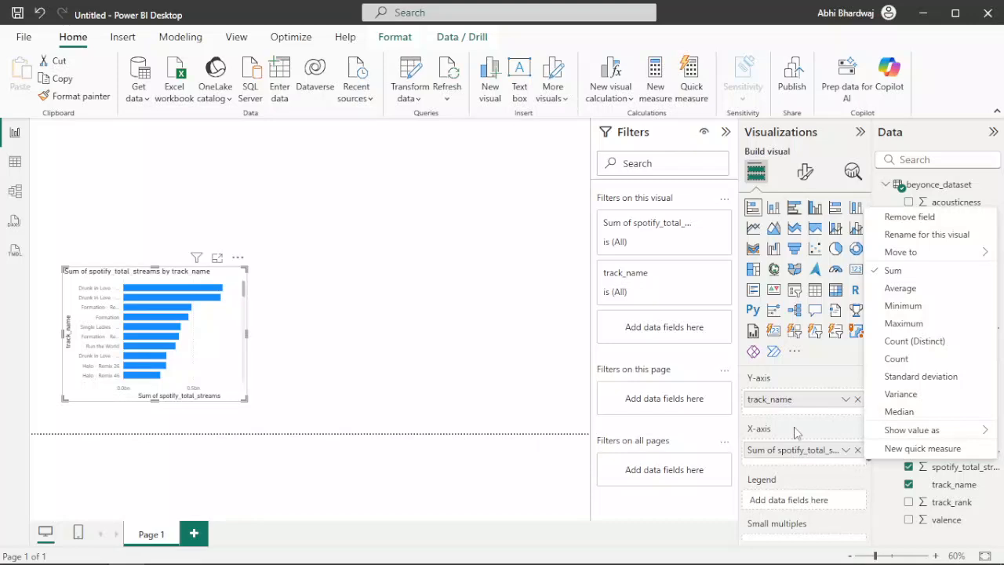
{"action": "left_click", "coordinate": [794, 426]}
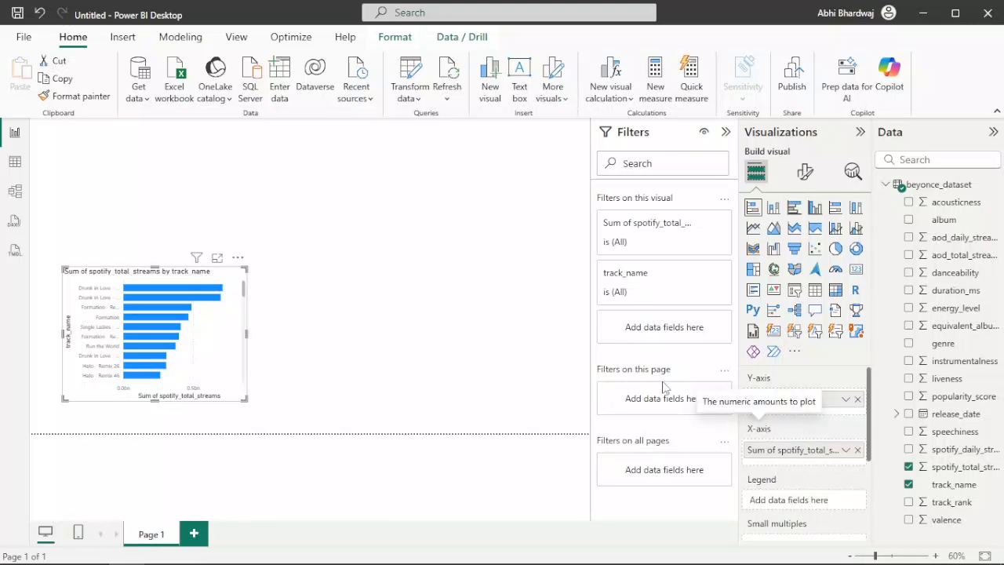
Add a stacked column chart beside the bar chart, with album on the X-axis and spotify_total_streams on the Y-axis, and widen it
{"action": "left_click", "coordinate": [505, 320]}
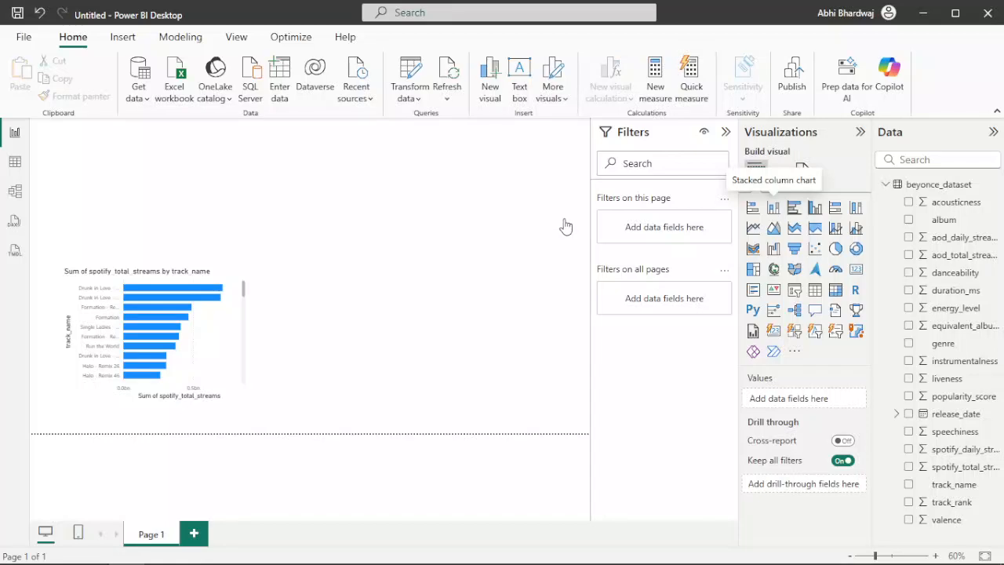
{"action": "left_click_drag", "start_coordinate": [177, 204], "coordinate": [433, 341]}
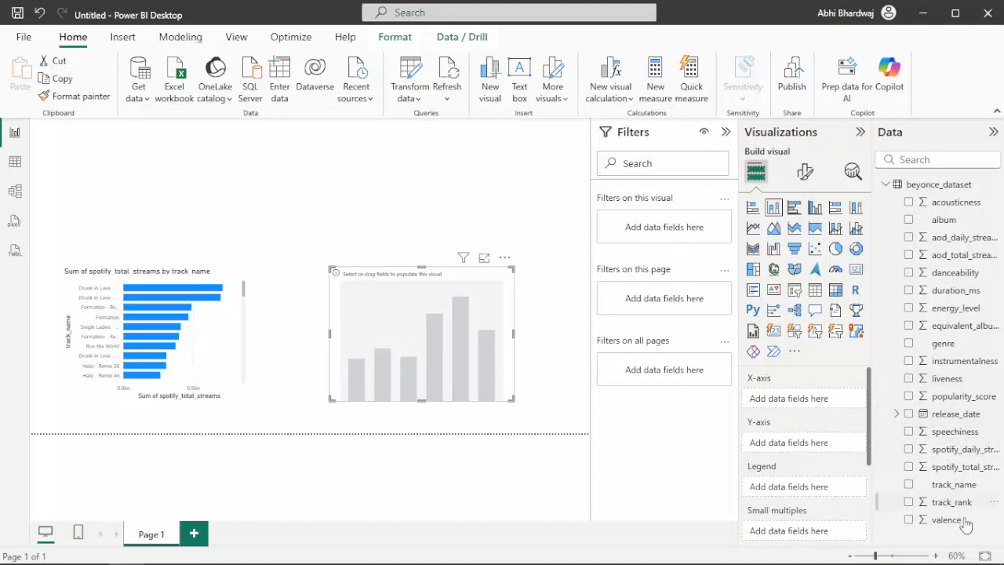
{"action": "left_click_drag", "start_coordinate": [961, 223], "coordinate": [823, 406]}
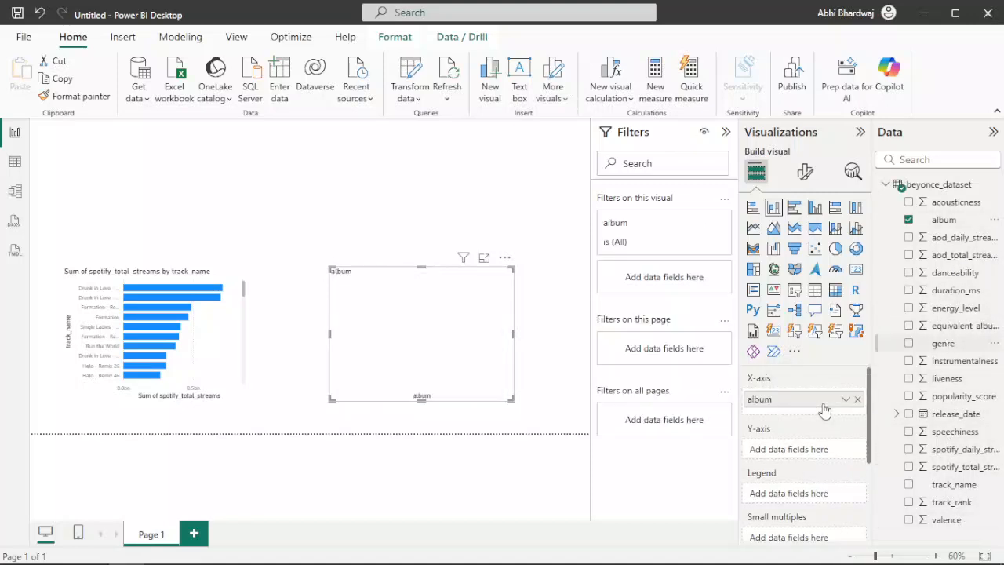
{"action": "left_click_drag", "start_coordinate": [950, 468], "coordinate": [815, 457]}
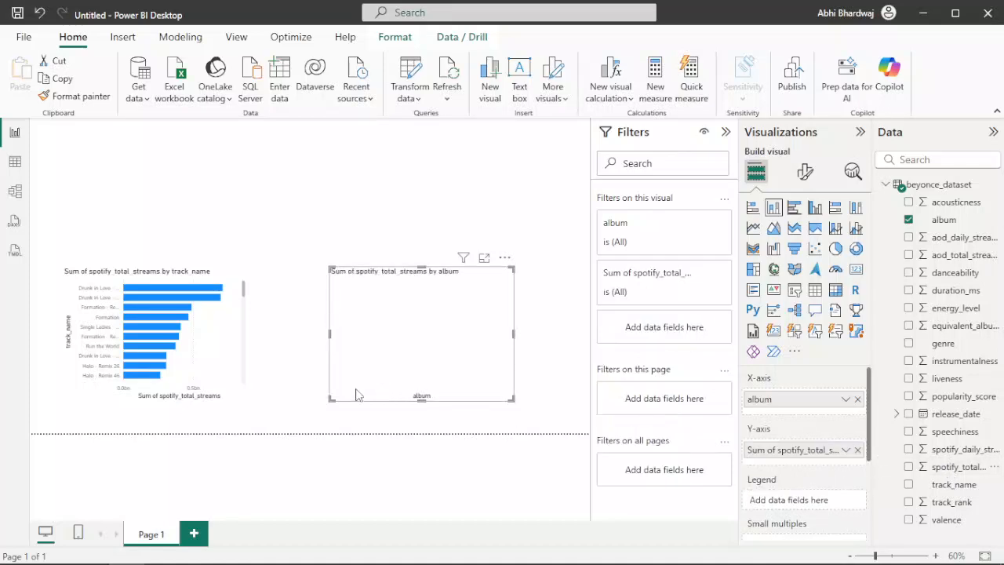
{"action": "left_click_drag", "start_coordinate": [332, 401], "coordinate": [301, 403]}
Try the Average aggregation for spotify_total_streams in the album chart and return it to Sum
{"action": "right_click", "coordinate": [765, 450]}
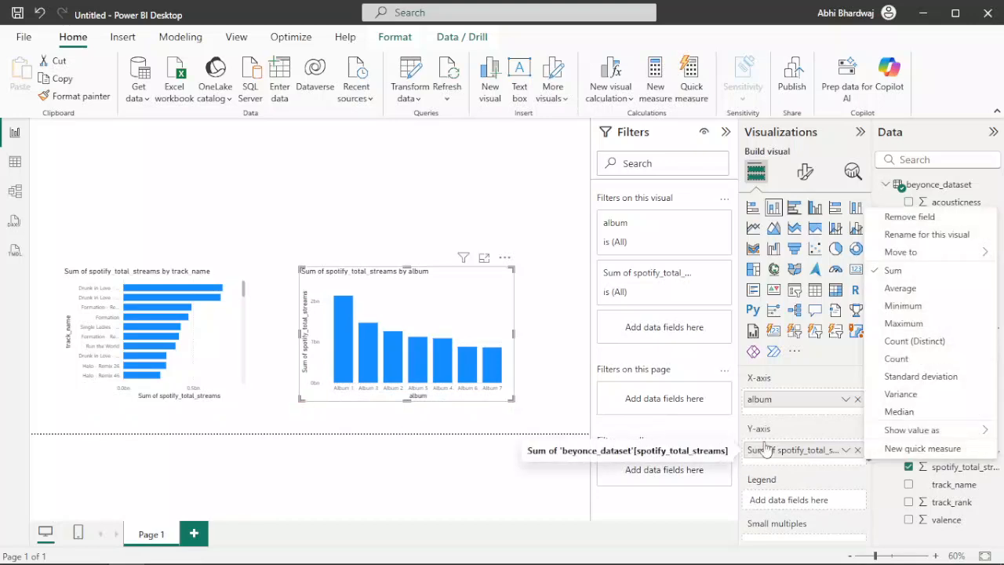
{"action": "left_click", "coordinate": [900, 288]}
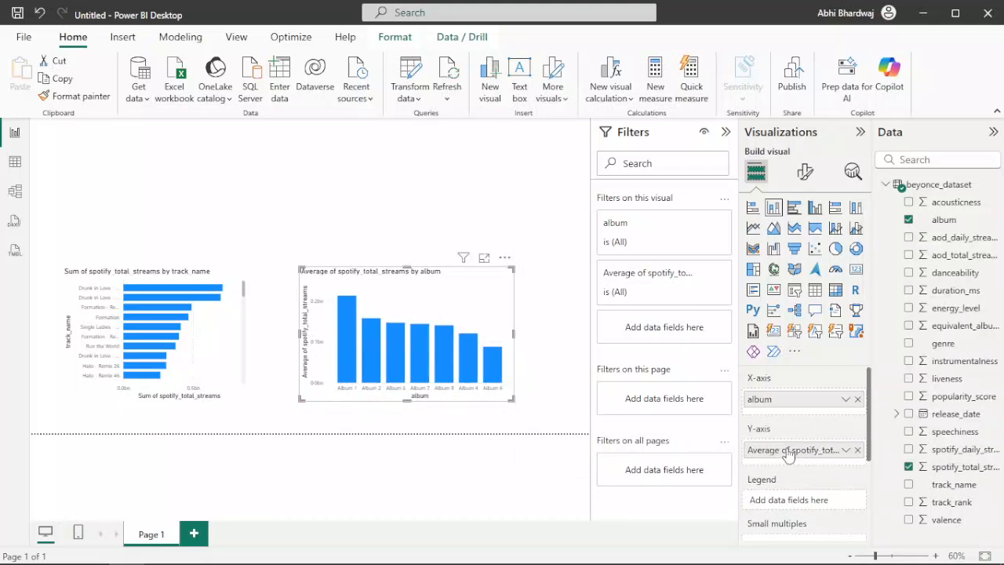
{"action": "right_click", "coordinate": [787, 451]}
{"action": "left_click", "coordinate": [891, 271]}
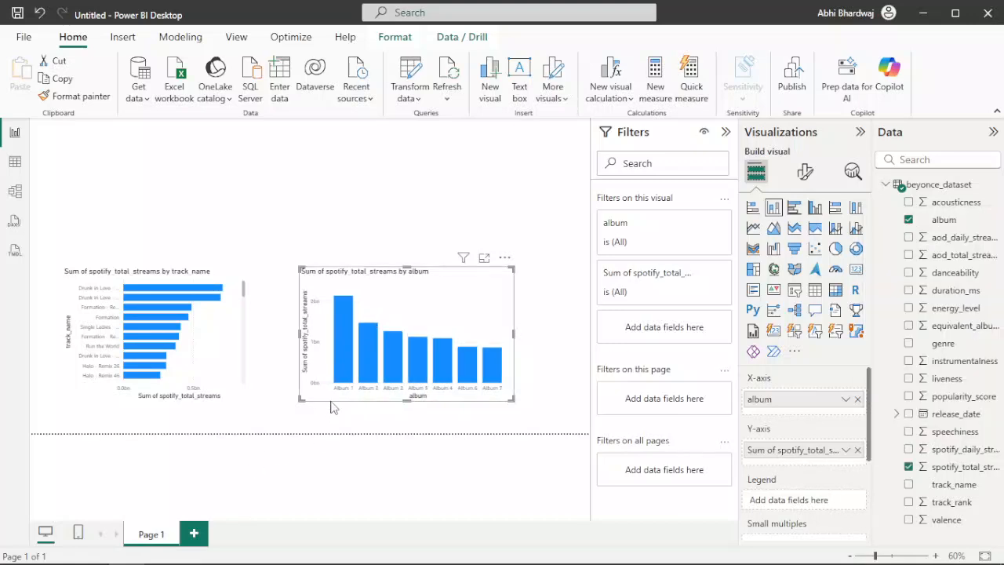
Add a stacked column chart above the bar chart, with genre on the X-axis and popularity_score on the Y-axis
{"action": "left_click", "coordinate": [285, 187]}
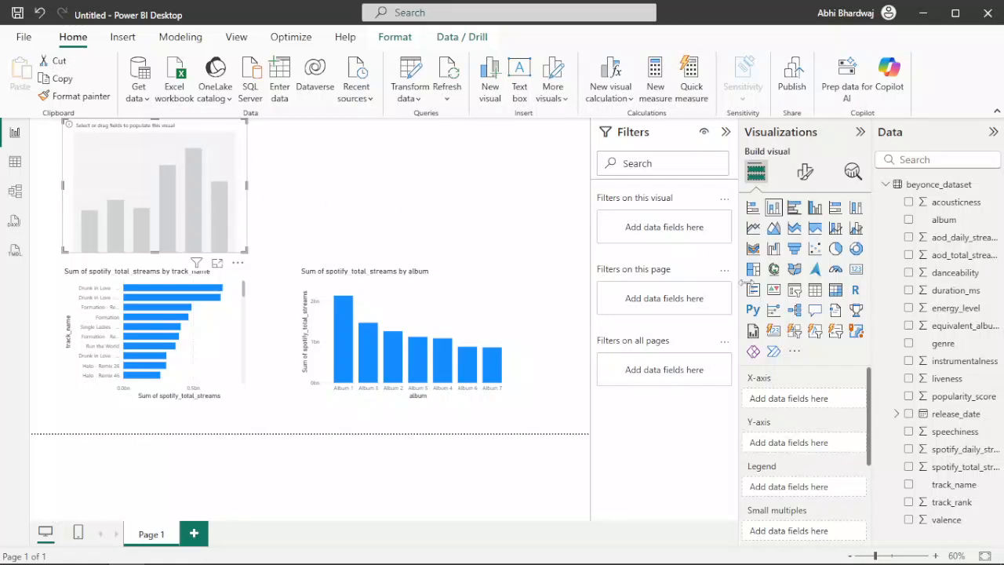
{"action": "left_click_drag", "start_coordinate": [781, 375], "coordinate": [783, 400]}
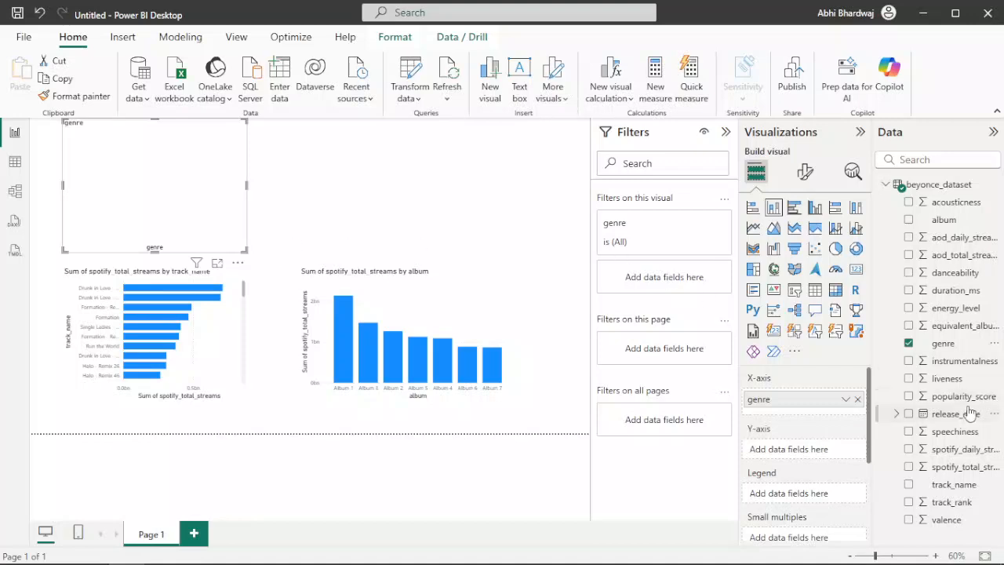
{"action": "left_click_drag", "start_coordinate": [969, 400], "coordinate": [788, 449]}
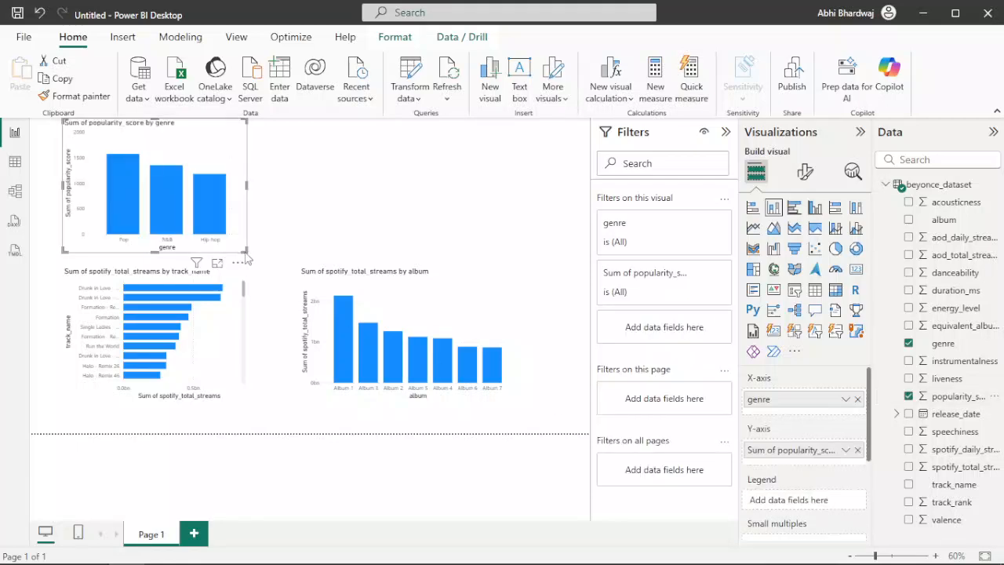
Try the Average aggregation for popularity_score in the genre chart and return it to Sum
{"action": "right_click", "coordinate": [777, 450]}
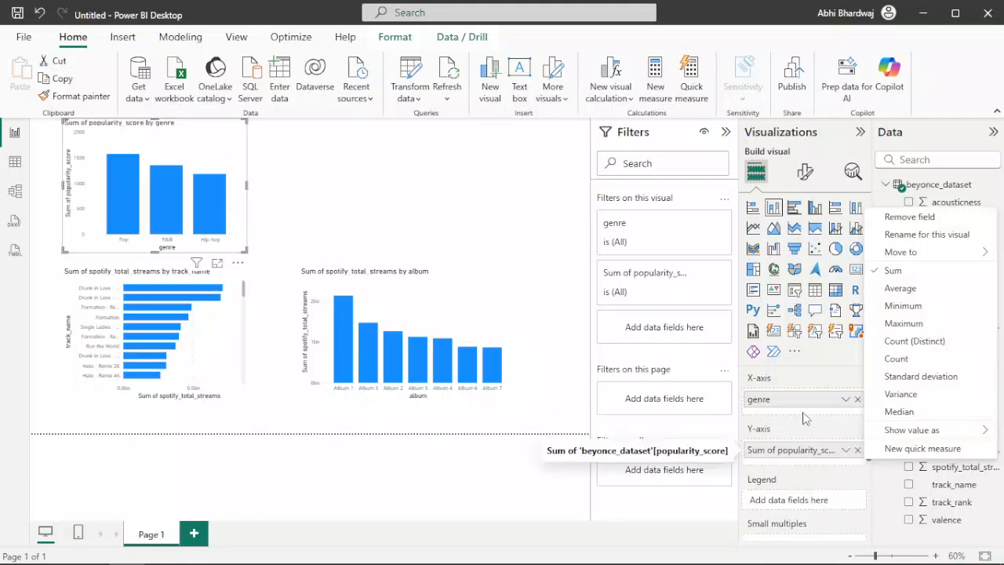
{"action": "left_click", "coordinate": [900, 288]}
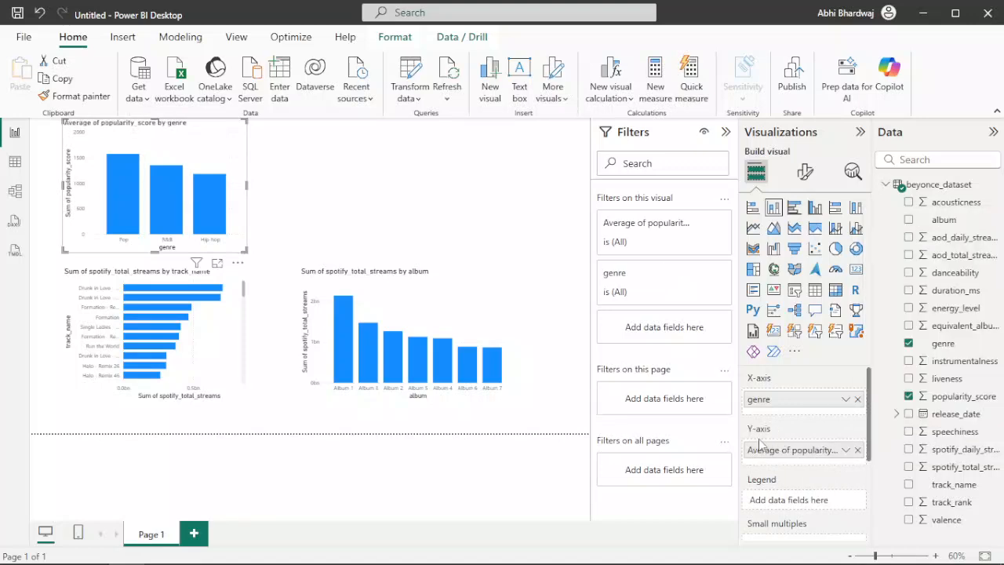
{"action": "right_click", "coordinate": [784, 450]}
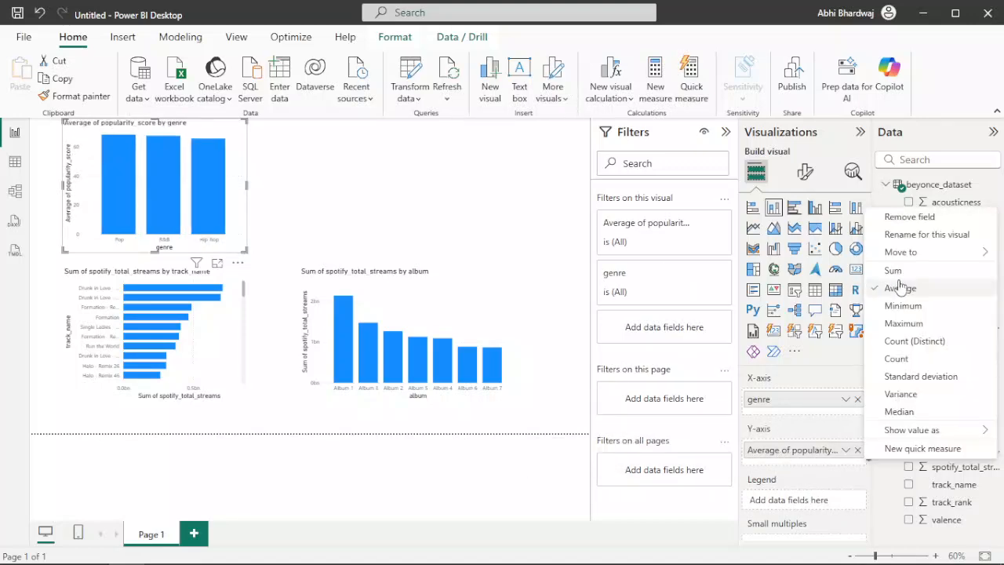
{"action": "left_click", "coordinate": [894, 269]}
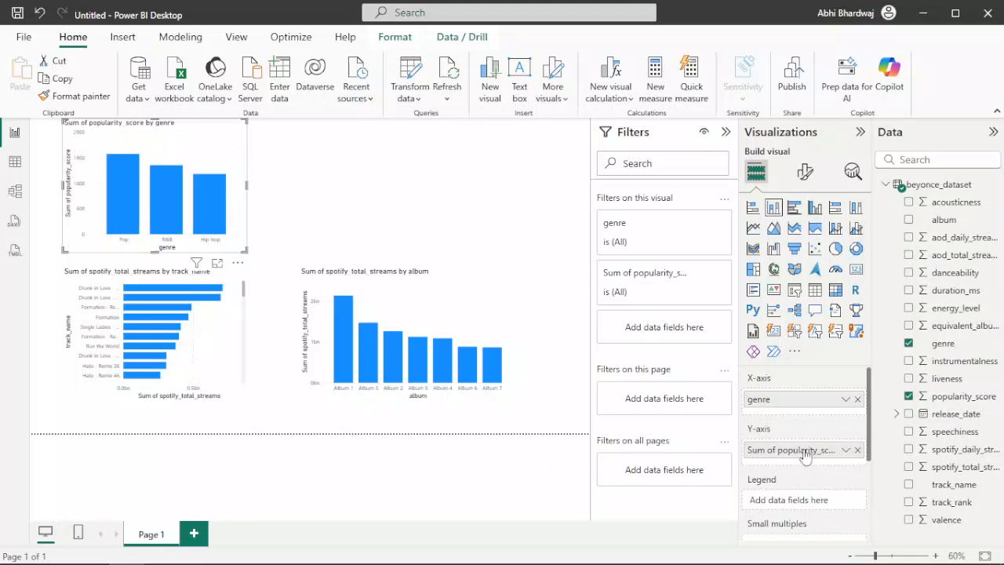
Aggregate popularity_score by Average and convert the genre chart to a clustered column chart
{"action": "right_click", "coordinate": [813, 448]}
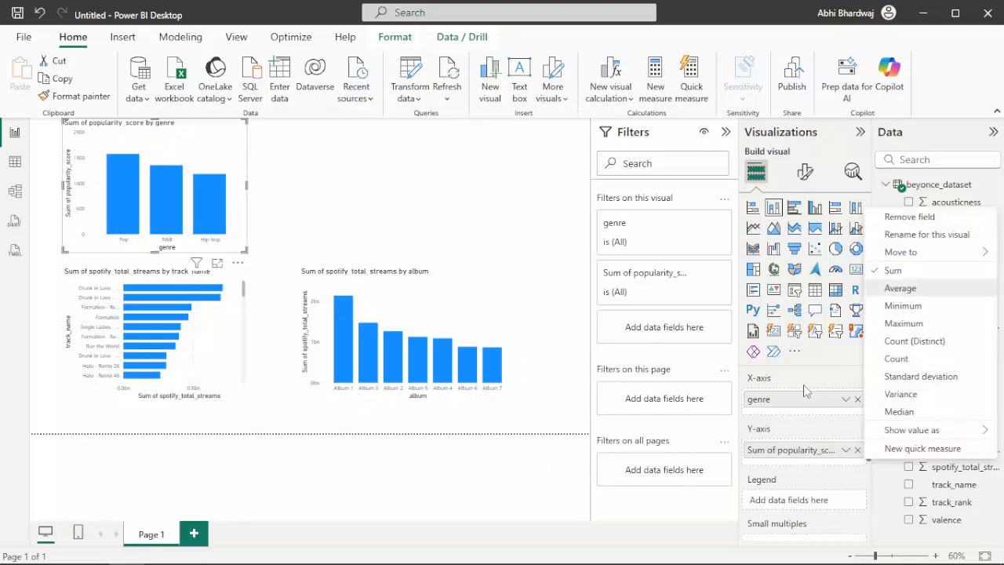
{"action": "left_click", "coordinate": [898, 288]}
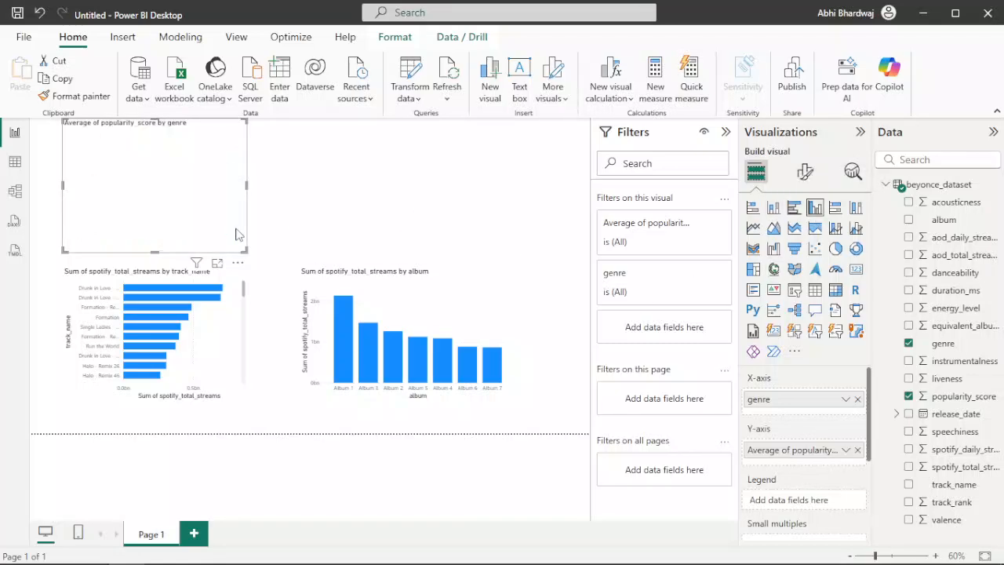
Remove popularity_score from the genre chart's Y-axis, add it back, and try the Count (Distinct) aggregation
{"action": "left_click", "coordinate": [858, 450]}
{"action": "left_click_drag", "start_coordinate": [945, 396], "coordinate": [788, 448]}
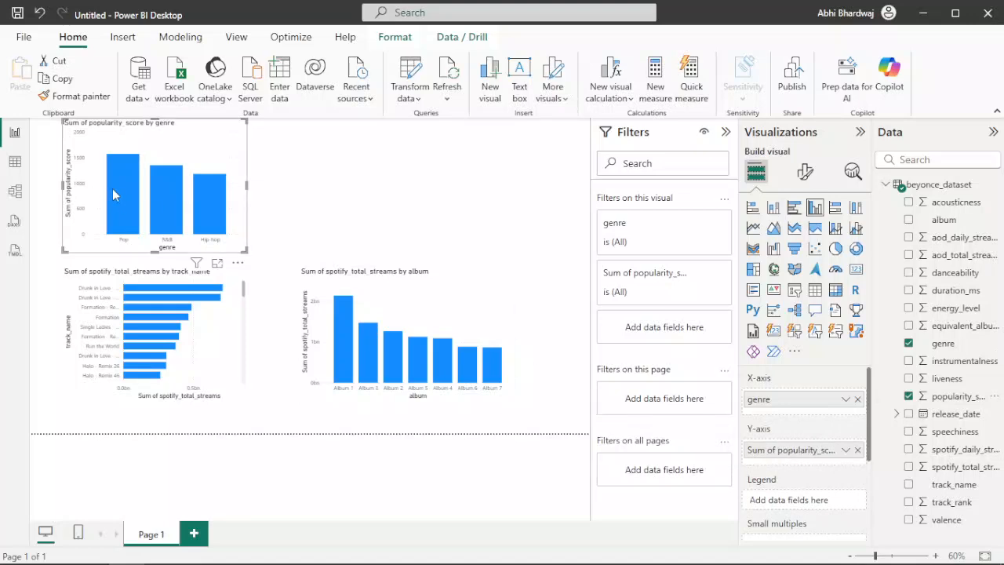
{"action": "mouse_move", "coordinate": [113, 193]}
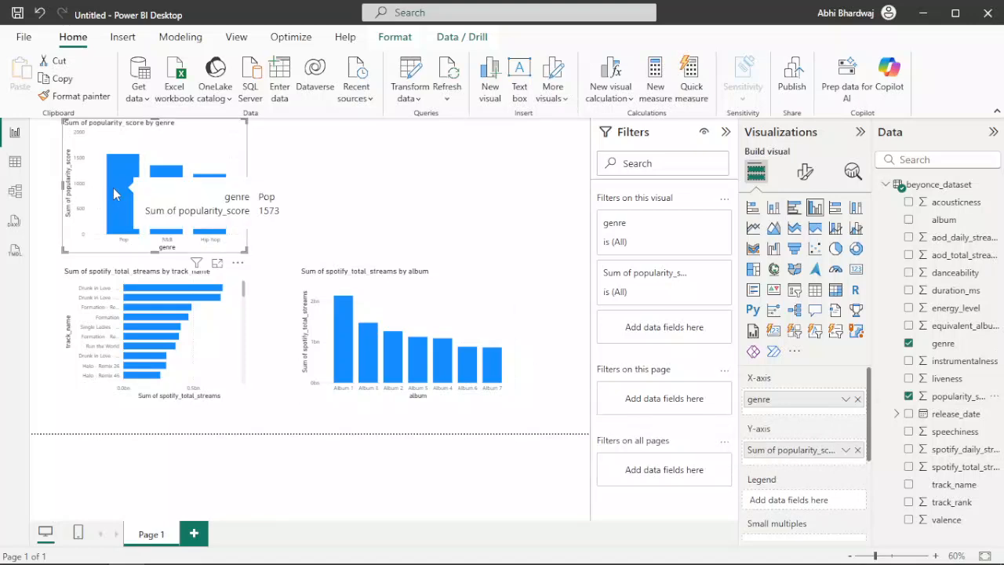
{"action": "right_click", "coordinate": [798, 450]}
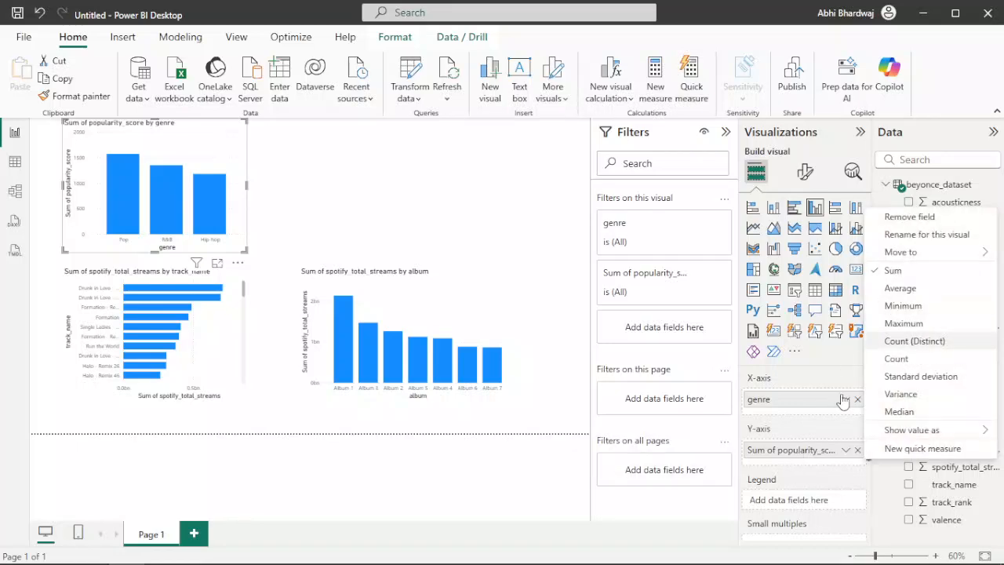
{"action": "left_click", "coordinate": [914, 341]}
Set the aggregation of popularity_score in the genre chart to Average
{"action": "right_click", "coordinate": [801, 458]}
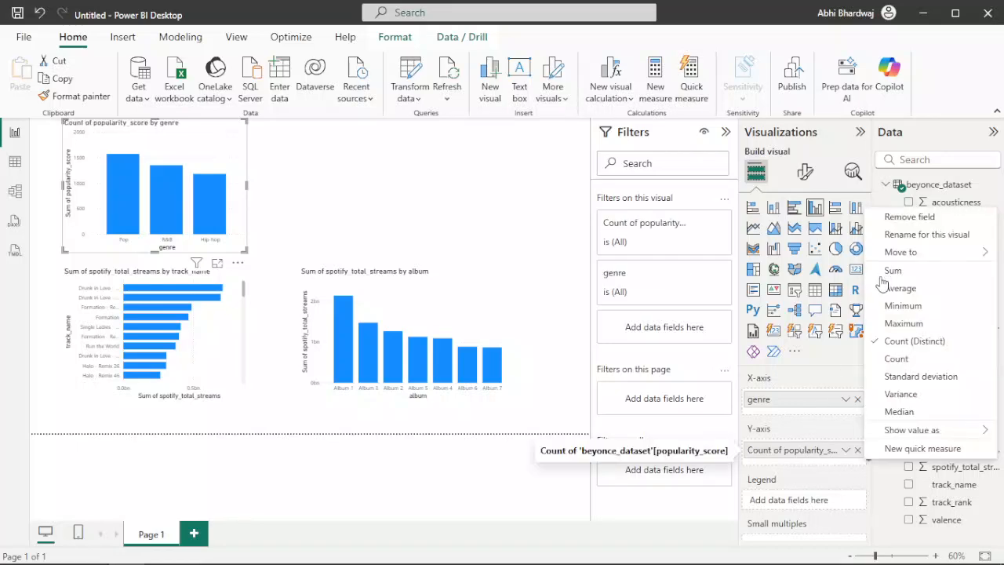
{"action": "left_click", "coordinate": [894, 288]}
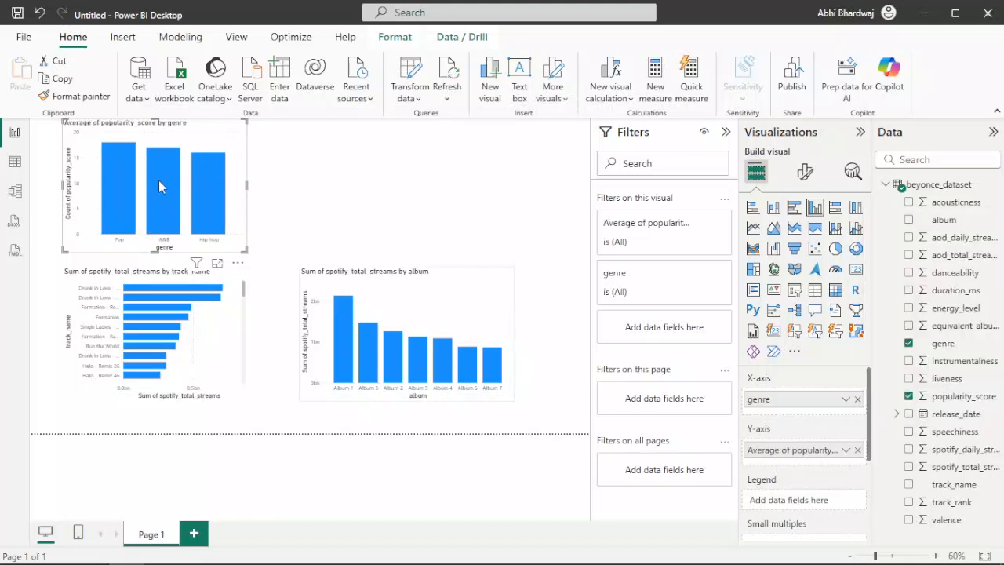
{"action": "mouse_move", "coordinate": [153, 184]}
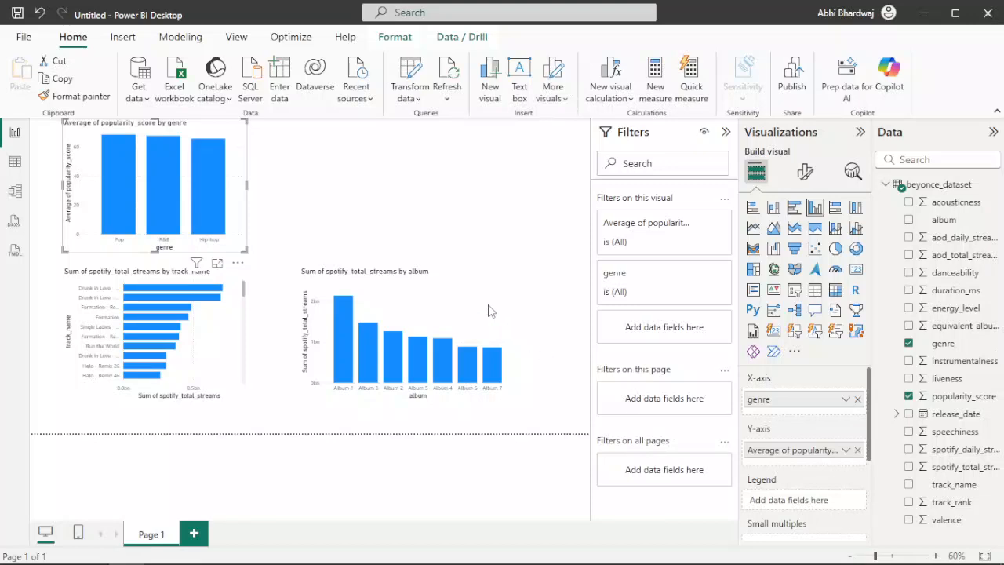
Shrink the genre chart and the track_name bar chart from their upper-right corners to make room on the page
{"action": "left_click_drag", "start_coordinate": [246, 119], "coordinate": [238, 163]}
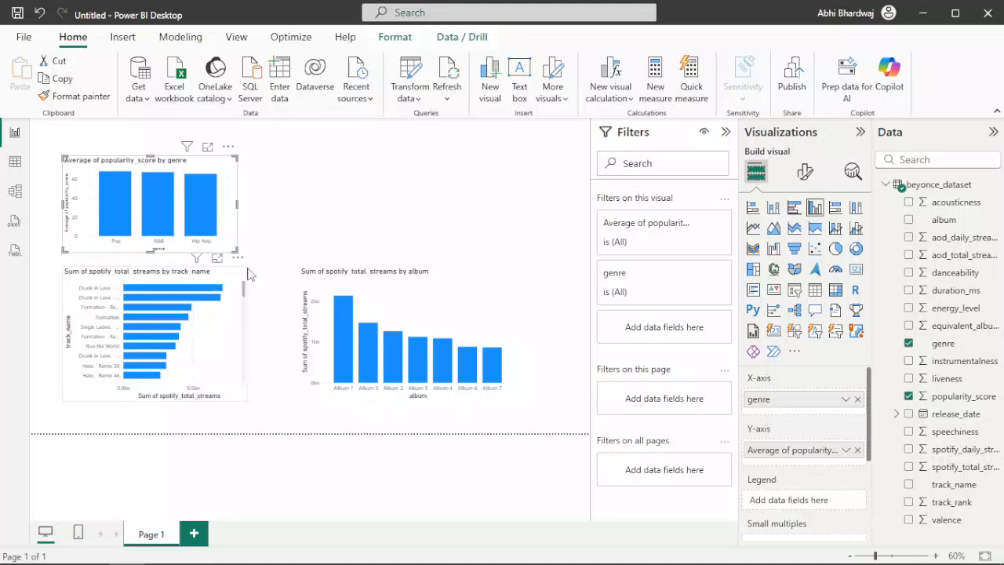
{"action": "left_click", "coordinate": [250, 273]}
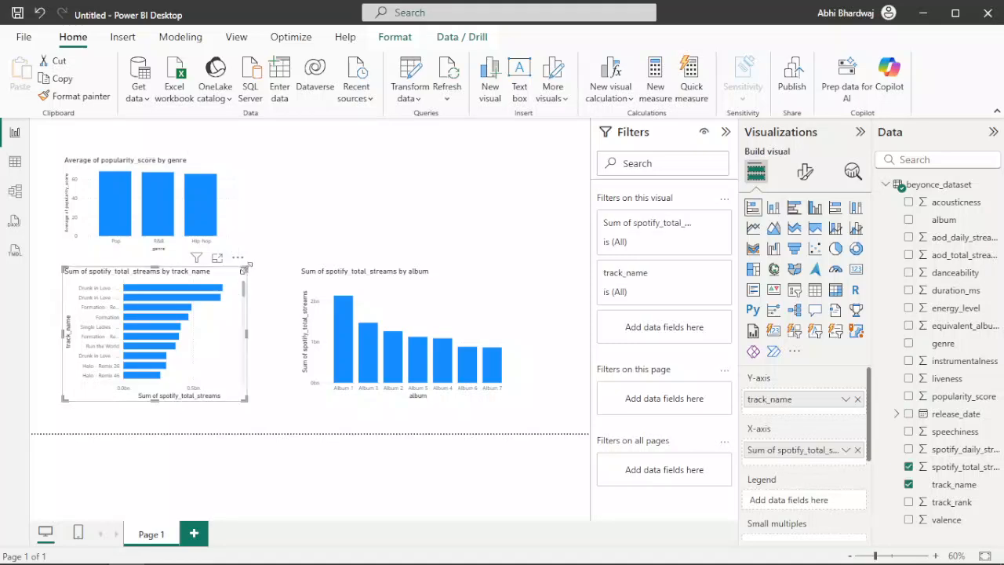
{"action": "left_click", "coordinate": [249, 273]}
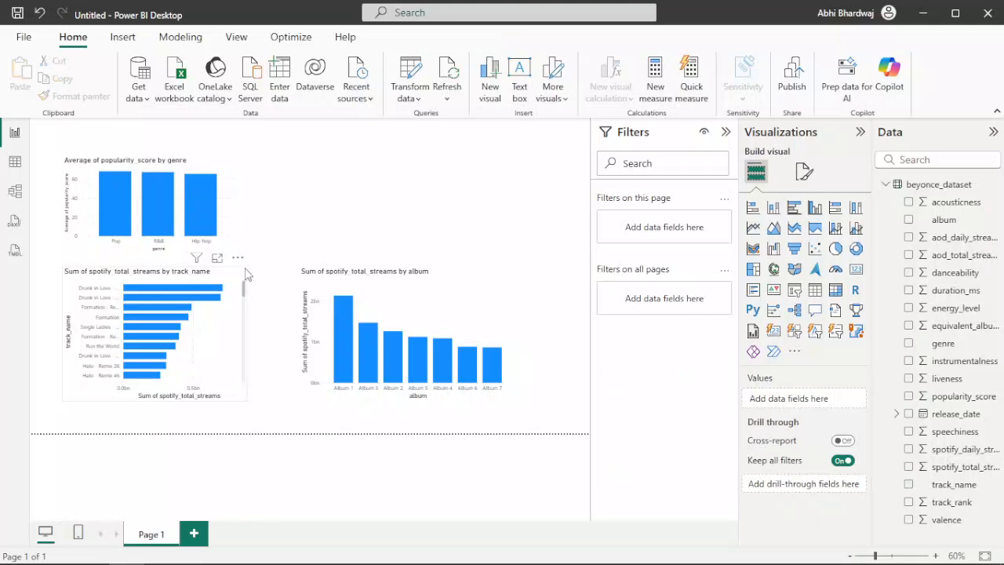
{"action": "left_click_drag", "start_coordinate": [245, 269], "coordinate": [214, 314]}
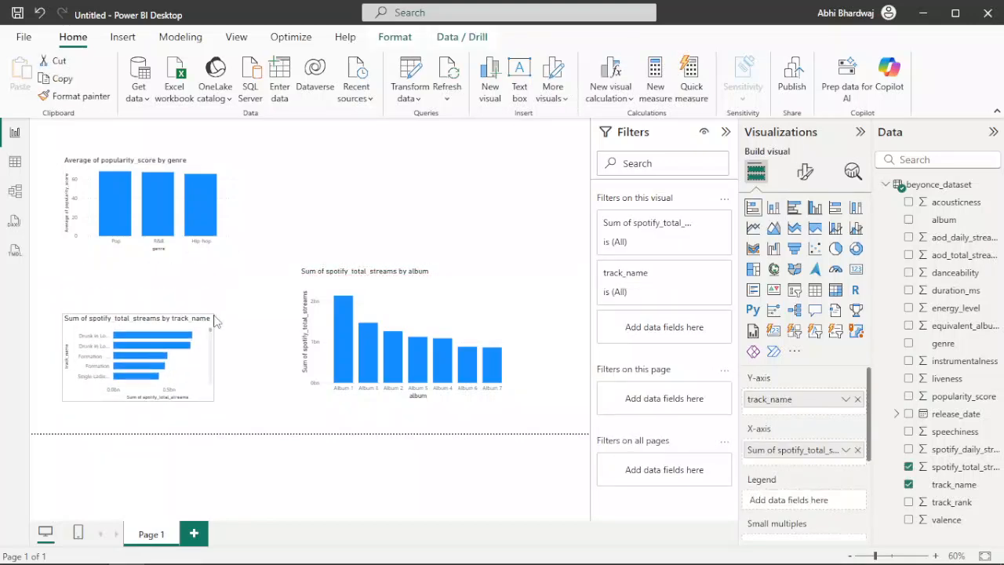
Shrink the album column chart and move it beside the track_name bar chart in the lower row
{"action": "left_click_drag", "start_coordinate": [308, 279], "coordinate": [249, 322]}
{"action": "left_click_drag", "start_coordinate": [340, 340], "coordinate": [367, 327]}
{"action": "mouse_move", "coordinate": [462, 303]}
{"action": "left_mouse_down"}
{"action": "mouse_move", "coordinate": [457, 323]}
{"action": "mouse_move", "coordinate": [459, 303]}
{"action": "left_mouse_up"}
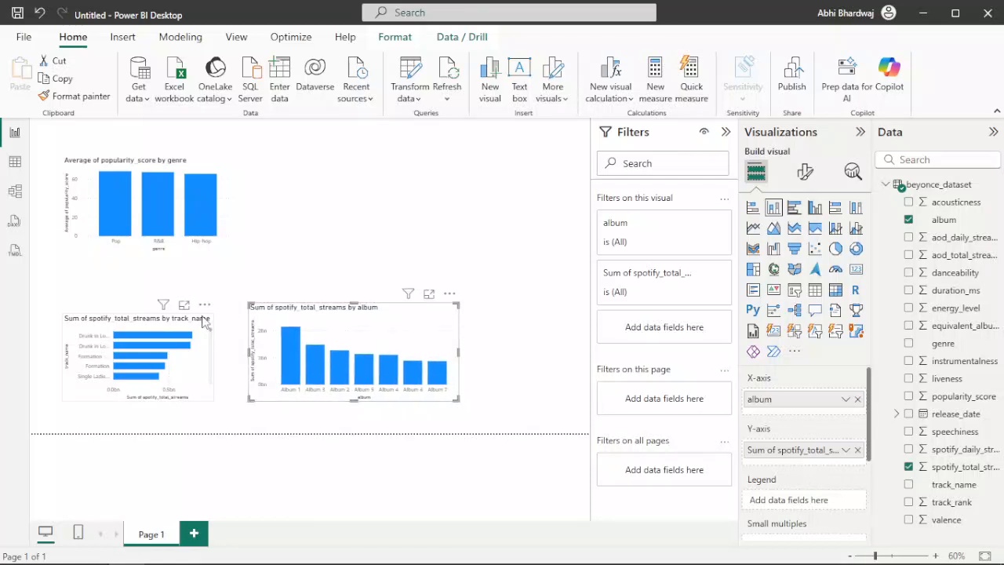
Enlarge the track_name bar chart to the album chart's height and move the genre chart down directly above it
{"action": "left_click", "coordinate": [210, 320]}
{"action": "left_click_drag", "start_coordinate": [210, 318], "coordinate": [216, 312]}
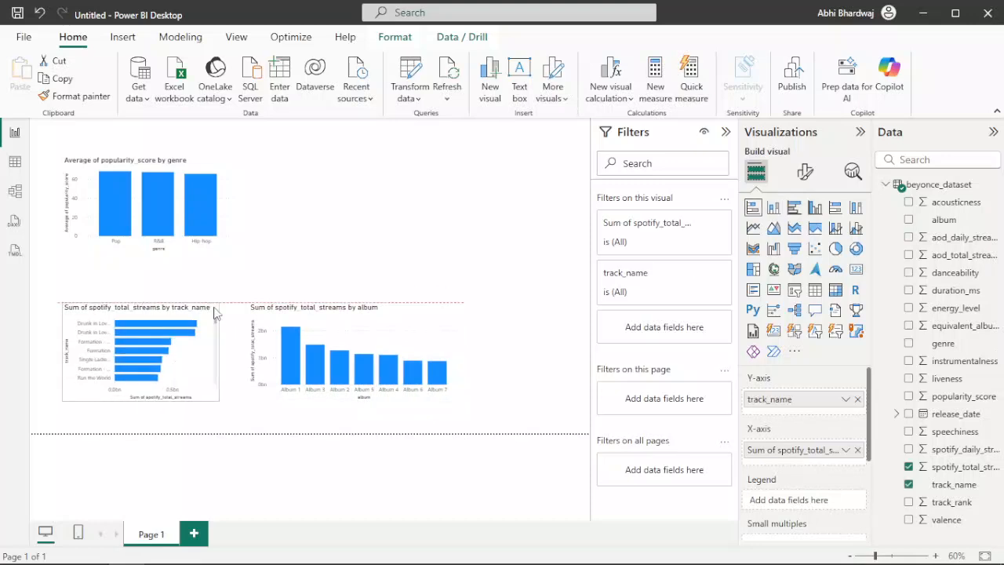
{"action": "left_click_drag", "start_coordinate": [214, 236], "coordinate": [218, 279]}
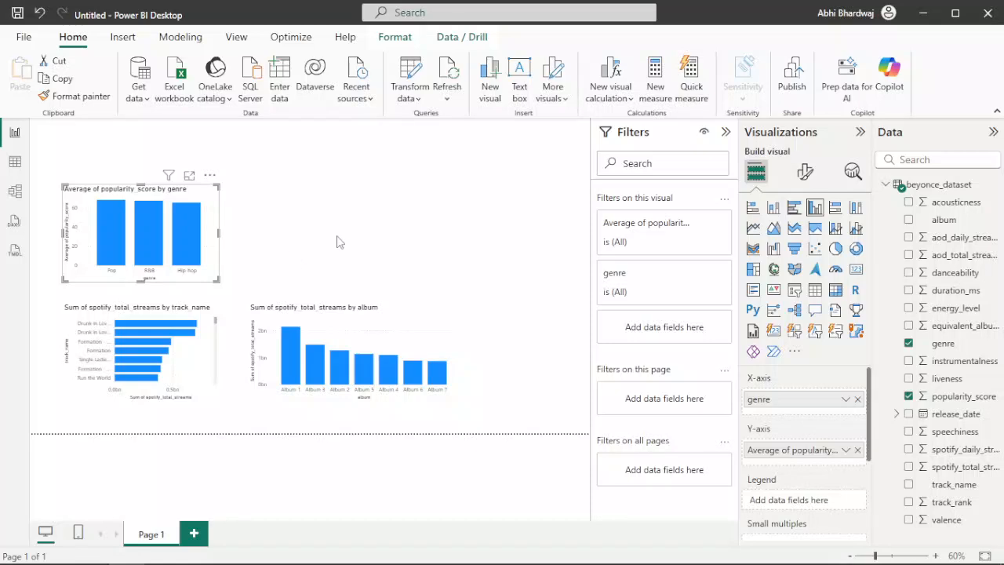
Add a pie chart in the page's empty upper area with genre as legend and the count of track_name as values
{"action": "key", "text": "Escape"}
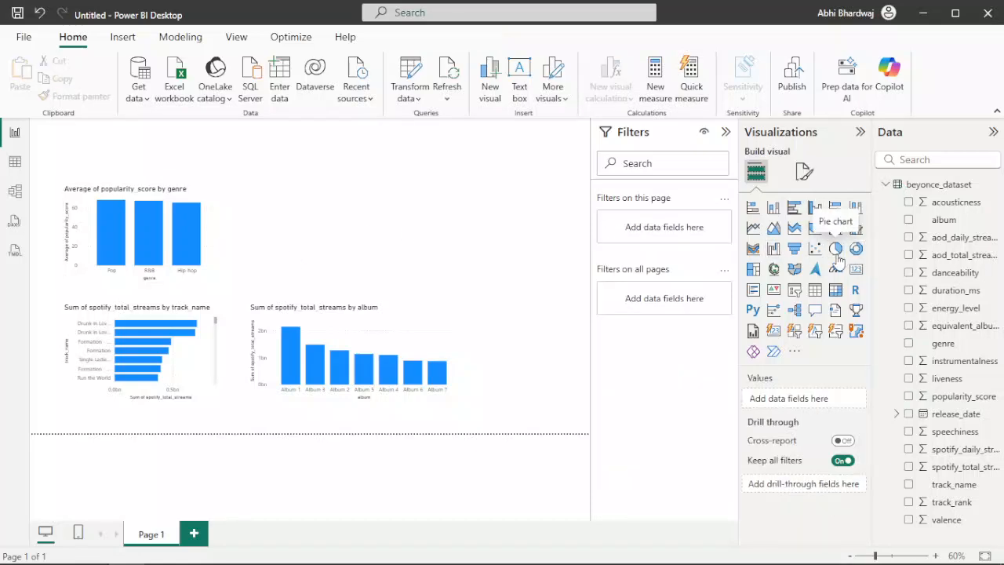
{"action": "left_click", "coordinate": [835, 249]}
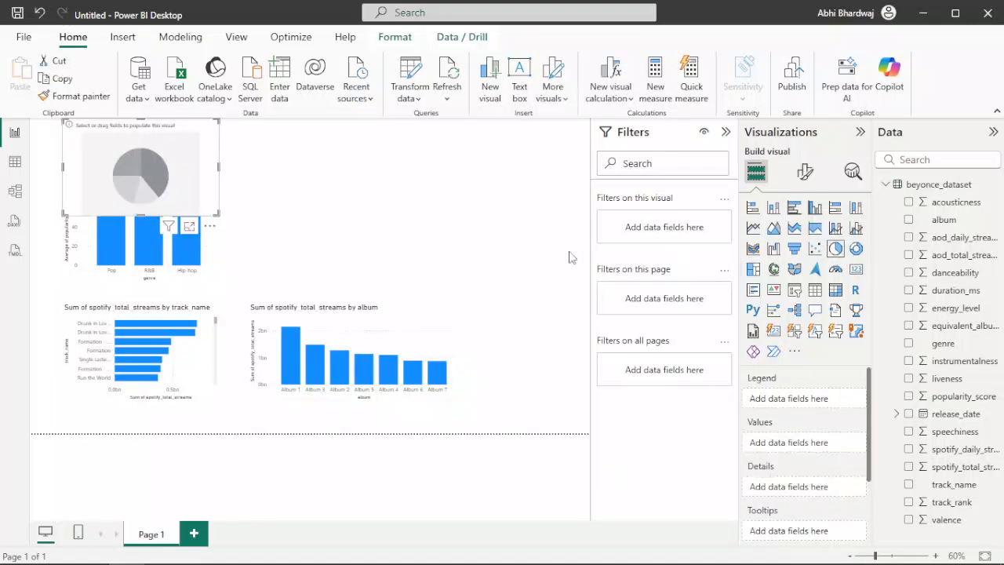
{"action": "left_click_drag", "start_coordinate": [196, 171], "coordinate": [457, 222]}
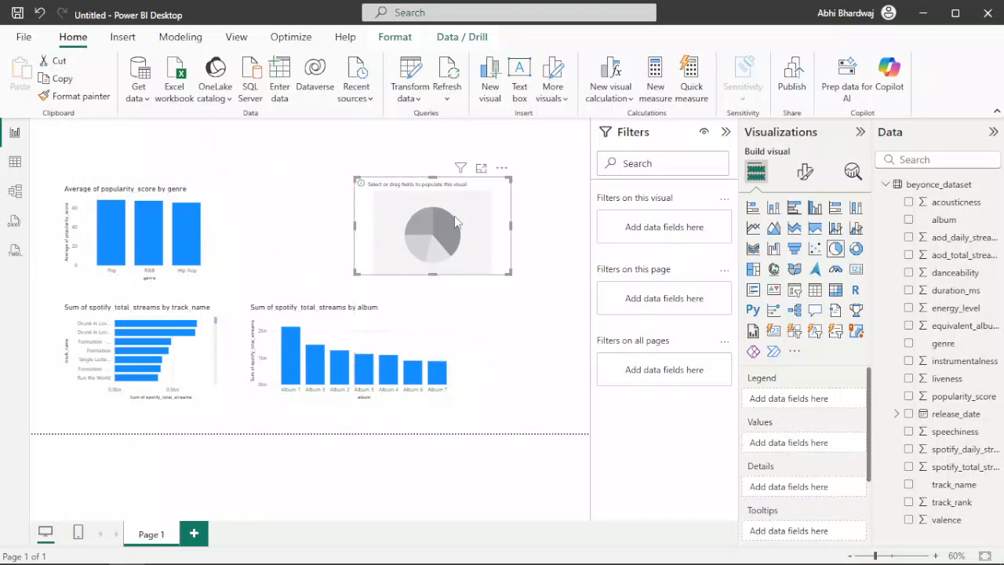
{"action": "left_click_drag", "start_coordinate": [958, 345], "coordinate": [788, 398]}
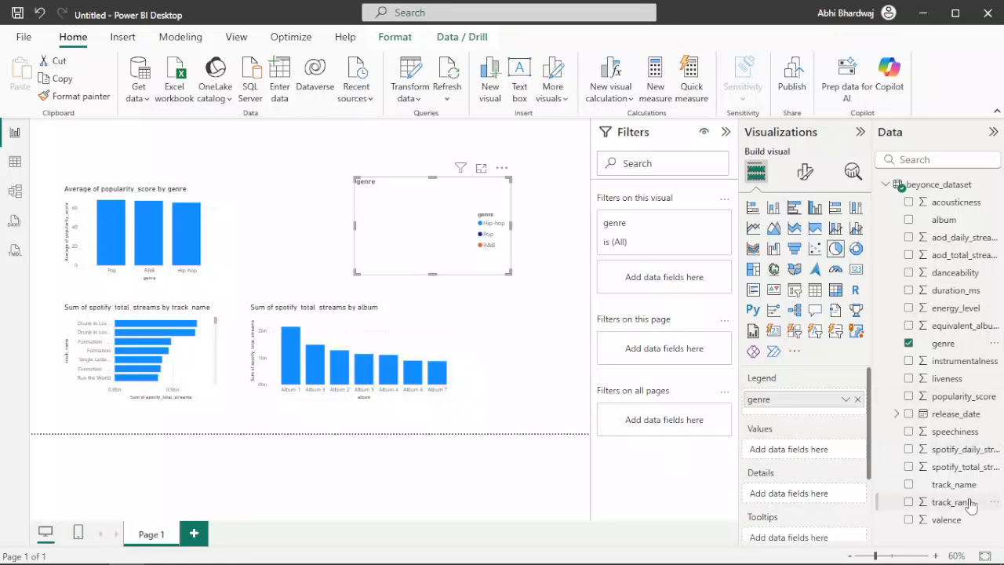
{"action": "left_click_drag", "start_coordinate": [973, 487], "coordinate": [785, 453]}
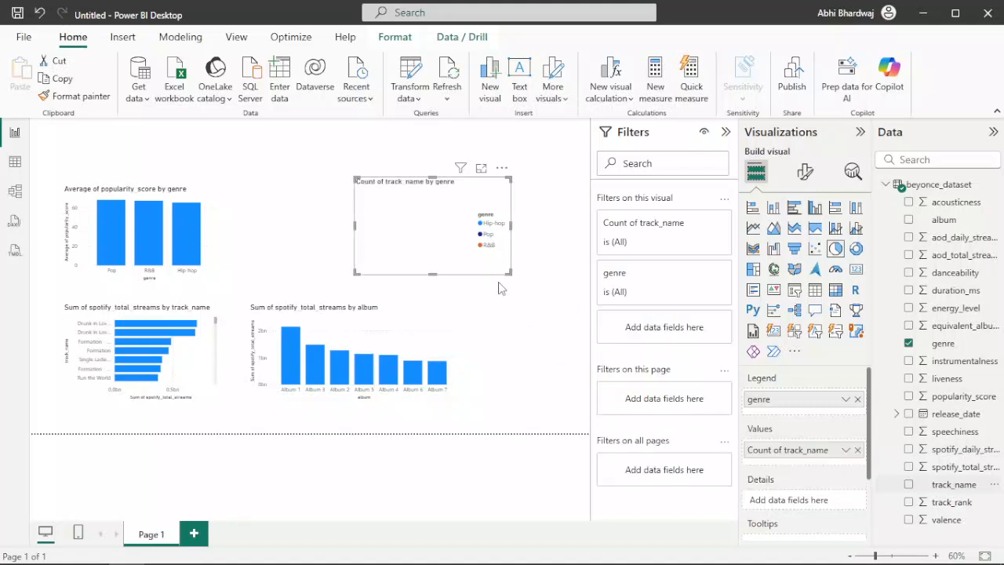
Move the album chart up beside the genre chart and fit the pie chart beside the track_name chart below it
{"action": "left_click_drag", "start_coordinate": [416, 233], "coordinate": [320, 241]}
{"action": "left_click_drag", "start_coordinate": [408, 270], "coordinate": [365, 417]}
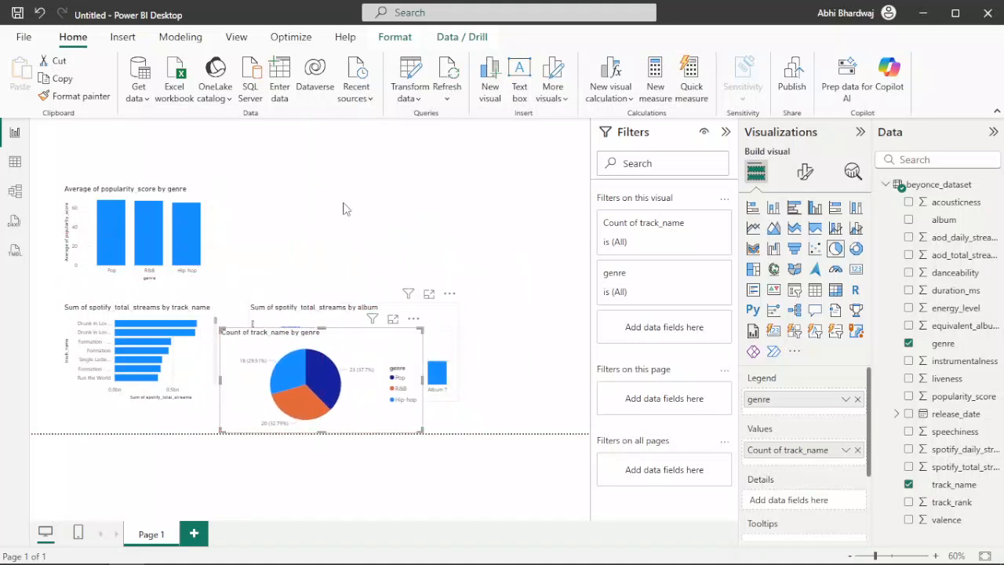
{"action": "left_click_drag", "start_coordinate": [341, 308], "coordinate": [342, 193]}
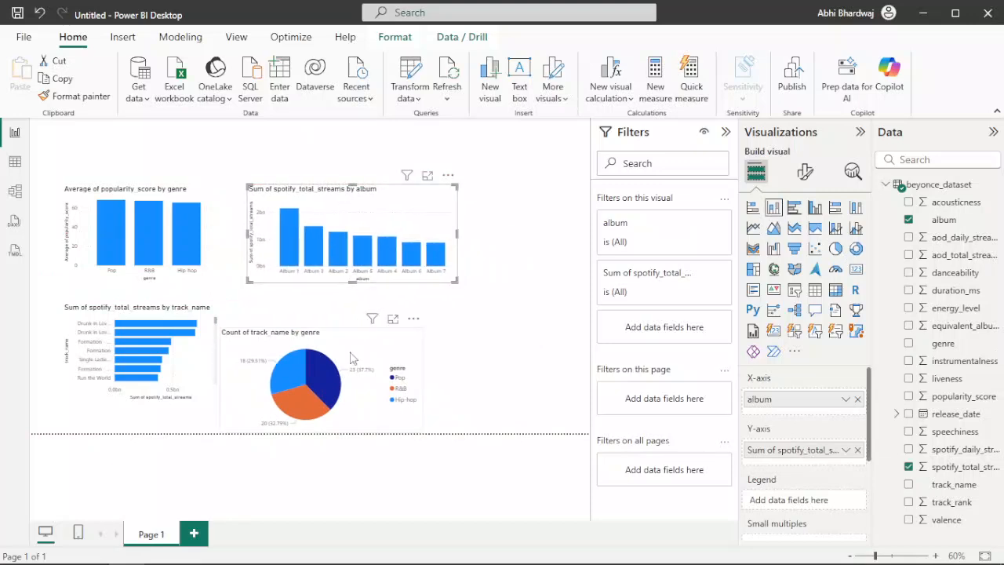
{"action": "left_click_drag", "start_coordinate": [354, 347], "coordinate": [360, 341]}
{"action": "left_click_drag", "start_coordinate": [441, 304], "coordinate": [435, 311]}
{"action": "left_click_drag", "start_coordinate": [439, 408], "coordinate": [436, 400]}
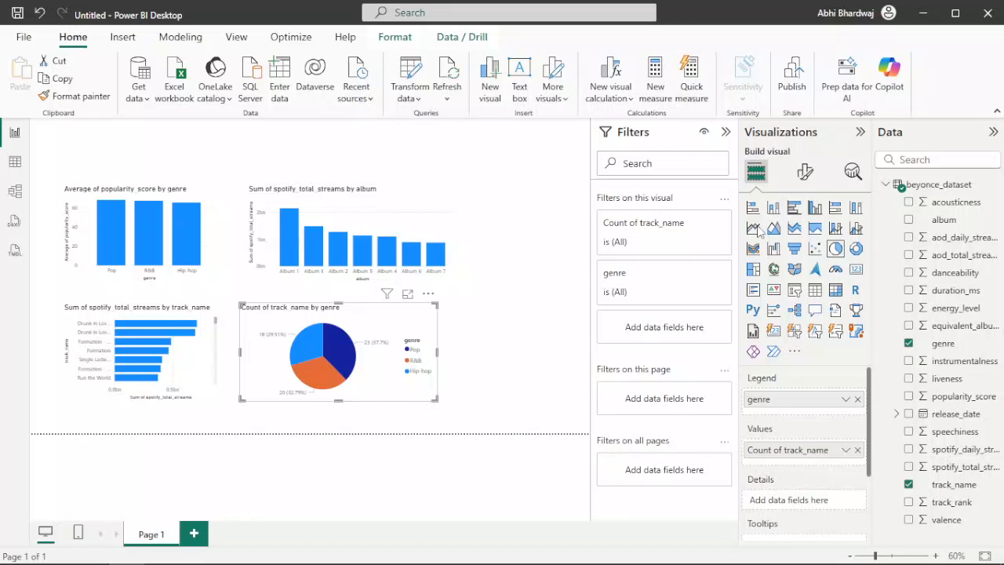
Add an empty line chart beside the pie chart and resize it from its upper-left corner to fit there
{"action": "key", "text": "Escape"}
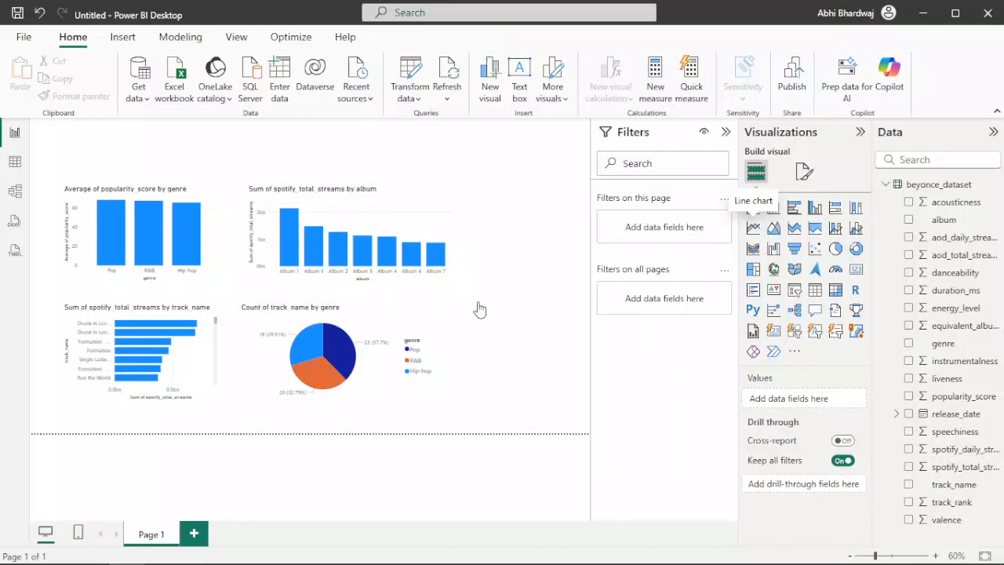
{"action": "left_click", "coordinate": [753, 227]}
{"action": "left_click_drag", "start_coordinate": [165, 168], "coordinate": [548, 374]}
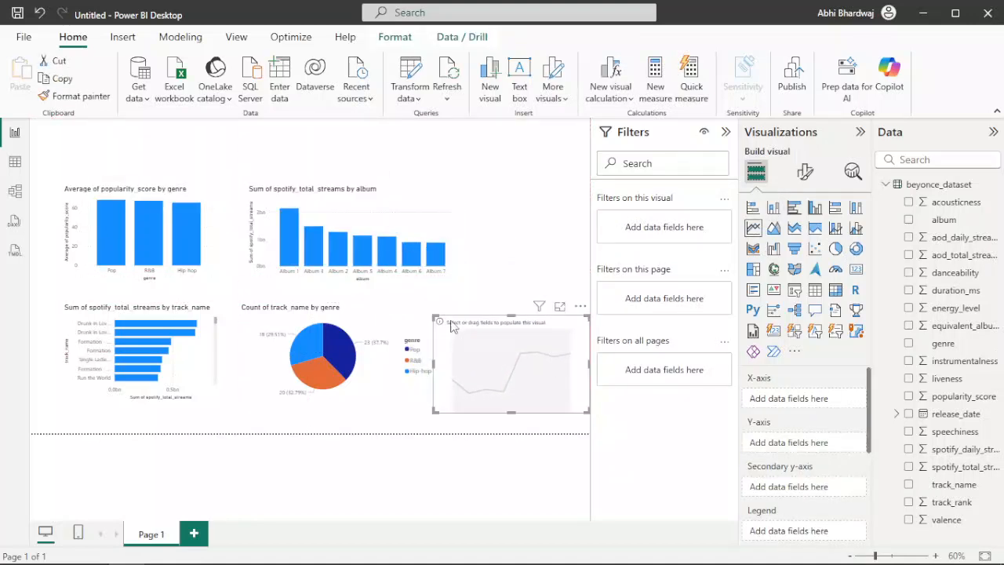
{"action": "left_click_drag", "start_coordinate": [440, 322], "coordinate": [452, 306]}
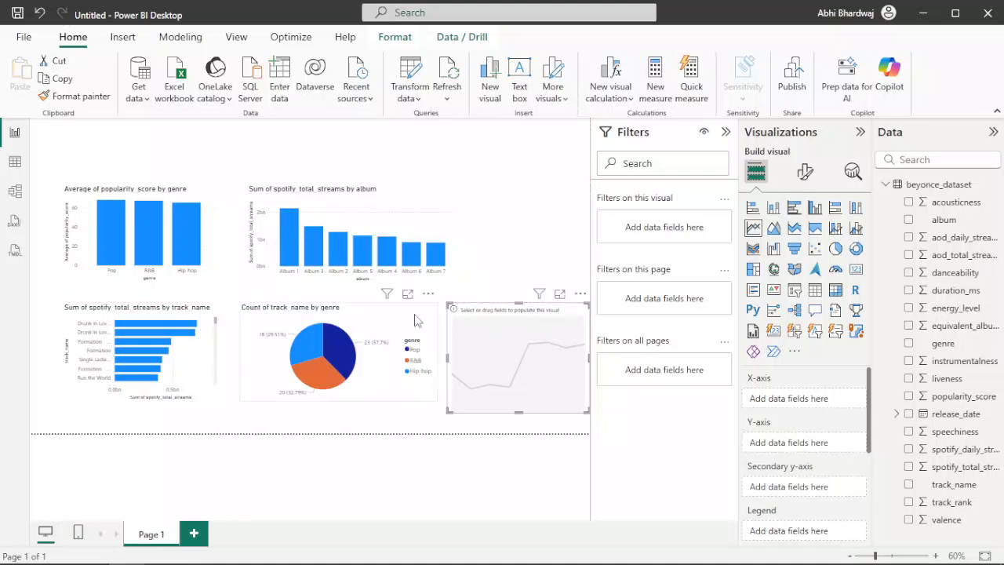
Narrow the album chart and place the line chart beside it in the upper row, resized to the same height
{"action": "left_click", "coordinate": [445, 198]}
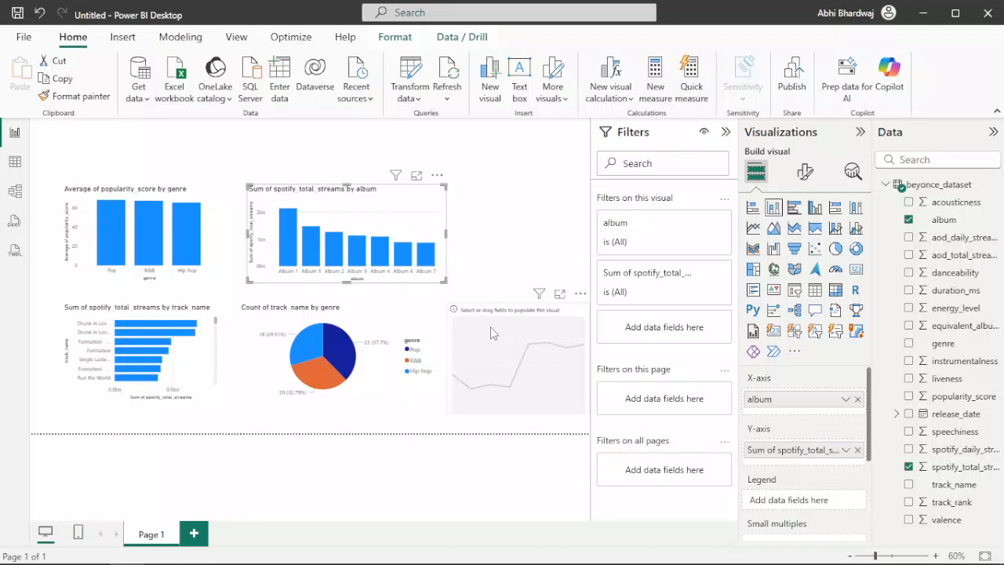
{"action": "left_click_drag", "start_coordinate": [510, 328], "coordinate": [510, 212]}
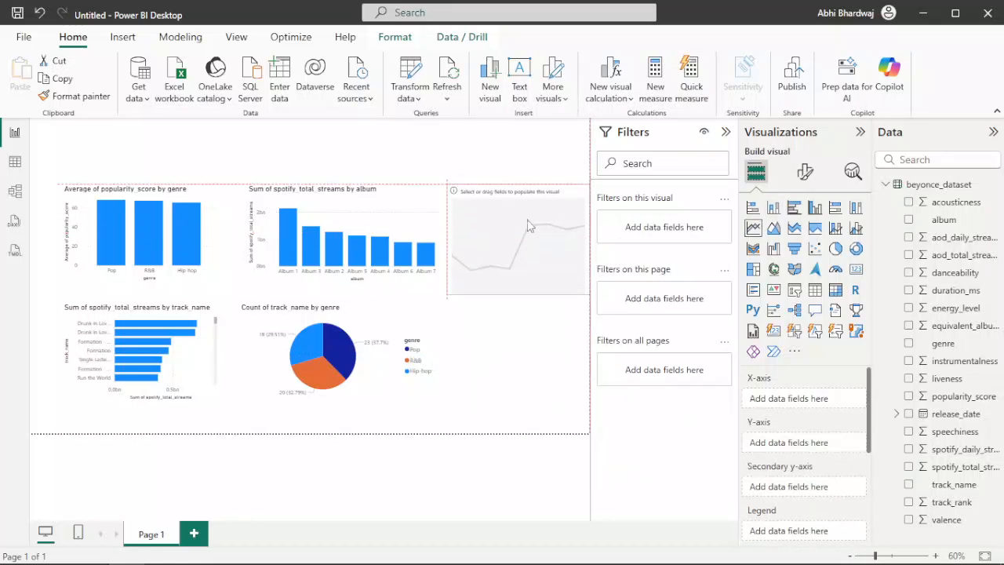
{"action": "left_click_drag", "start_coordinate": [588, 292], "coordinate": [578, 296]}
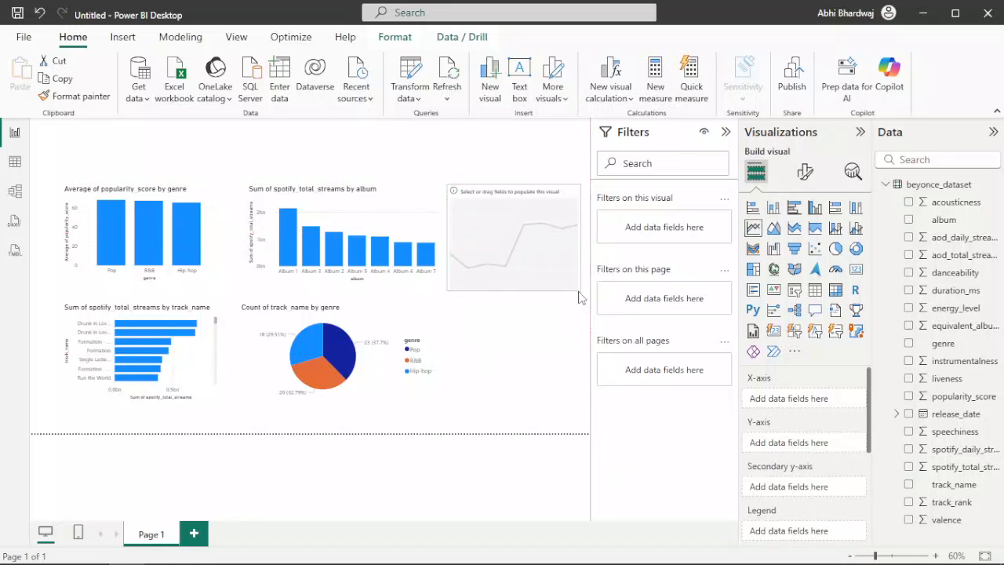
{"action": "left_click_drag", "start_coordinate": [521, 231], "coordinate": [515, 222]}
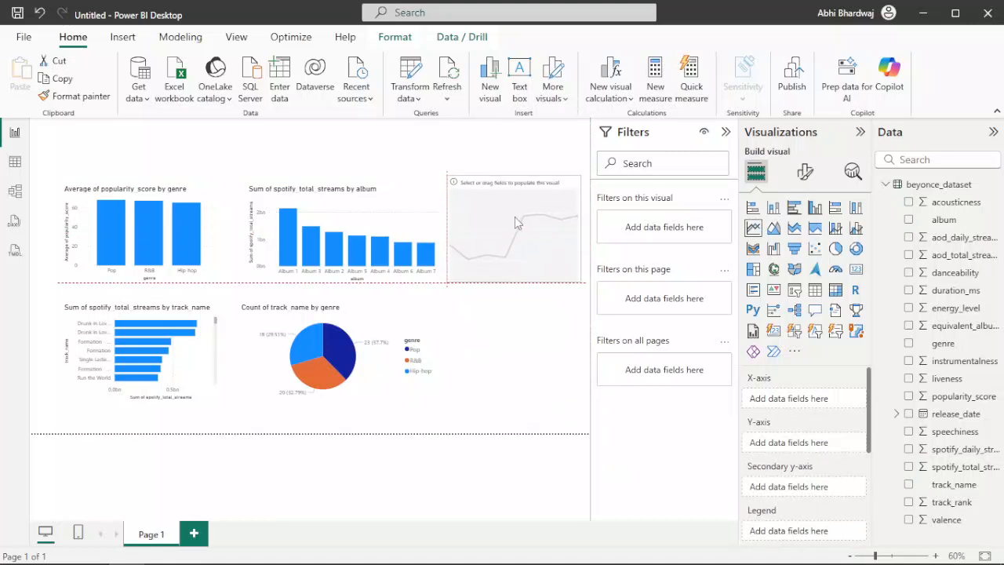
{"action": "left_click_drag", "start_coordinate": [580, 175], "coordinate": [578, 196]}
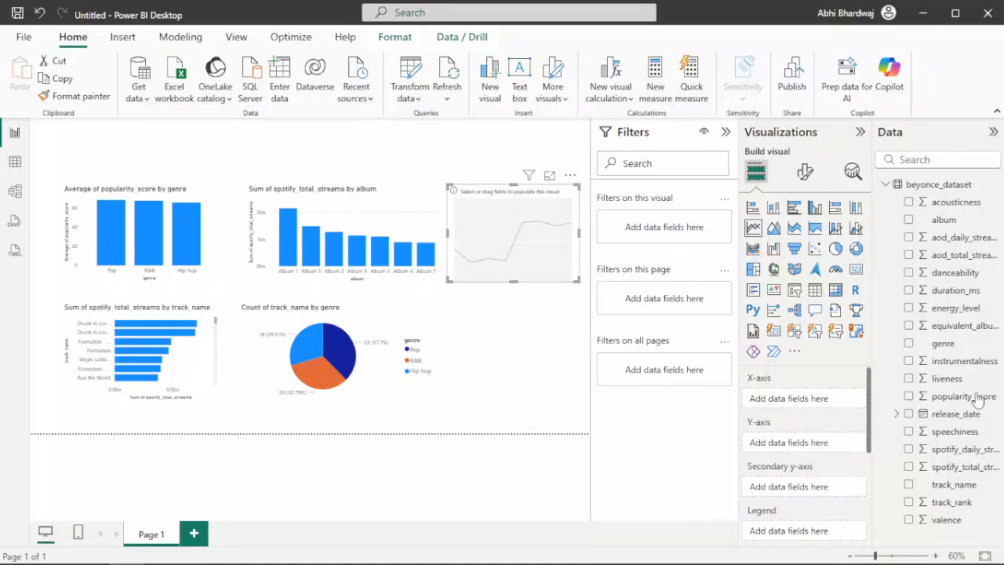
Plot the average of spotify_daily_streams in the line chart by release_date, keeping only Month from the date hierarchy
{"action": "left_click_drag", "start_coordinate": [963, 422], "coordinate": [813, 406]}
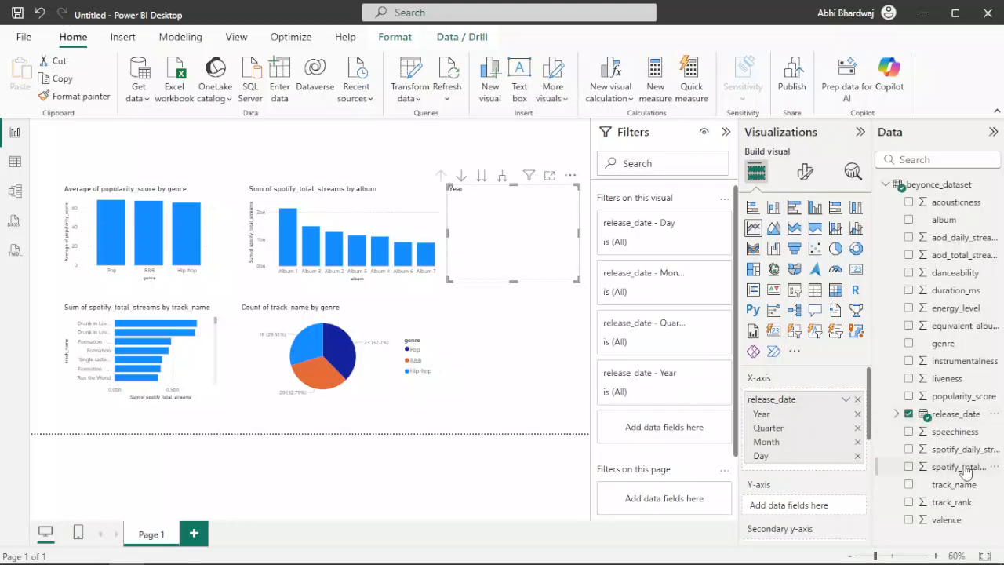
{"action": "left_click_drag", "start_coordinate": [960, 449], "coordinate": [808, 507]}
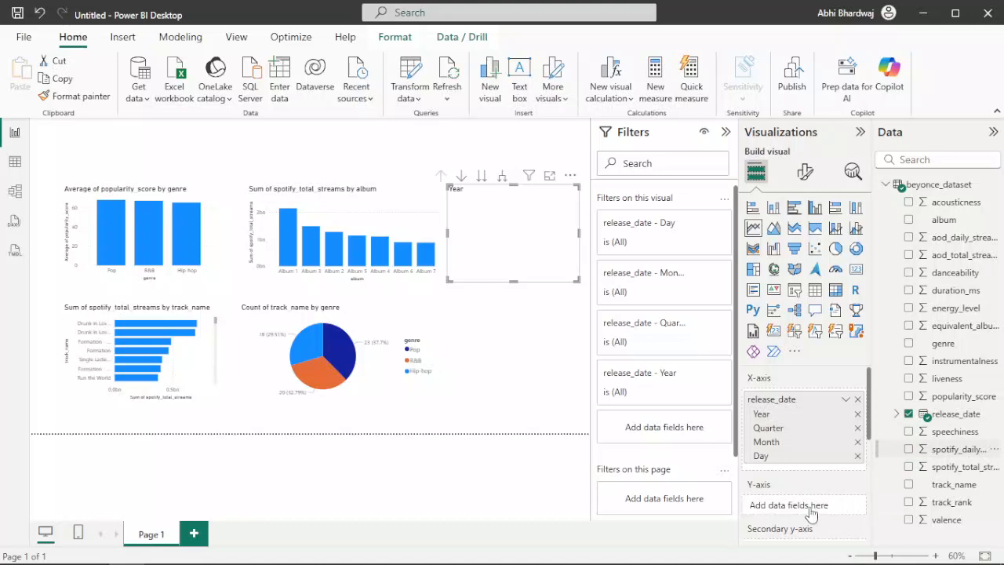
{"action": "left_click", "coordinate": [858, 414]}
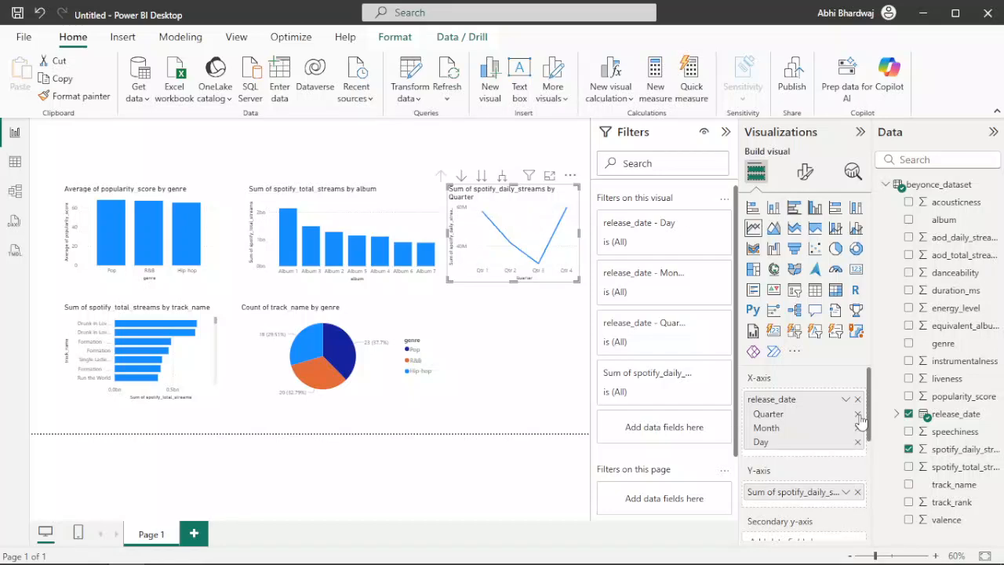
{"action": "left_click", "coordinate": [858, 414]}
{"action": "left_click", "coordinate": [857, 428]}
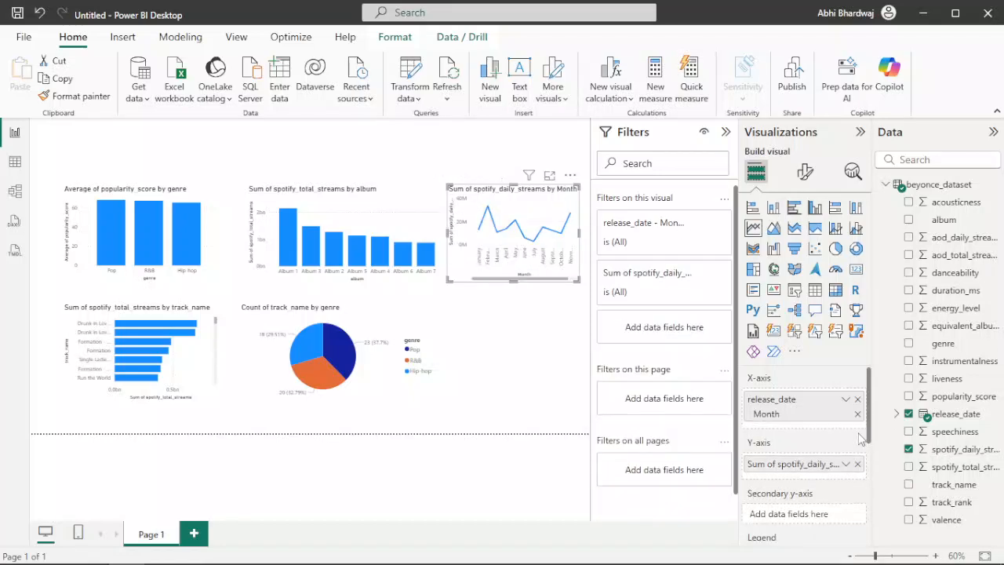
{"action": "right_click", "coordinate": [788, 468]}
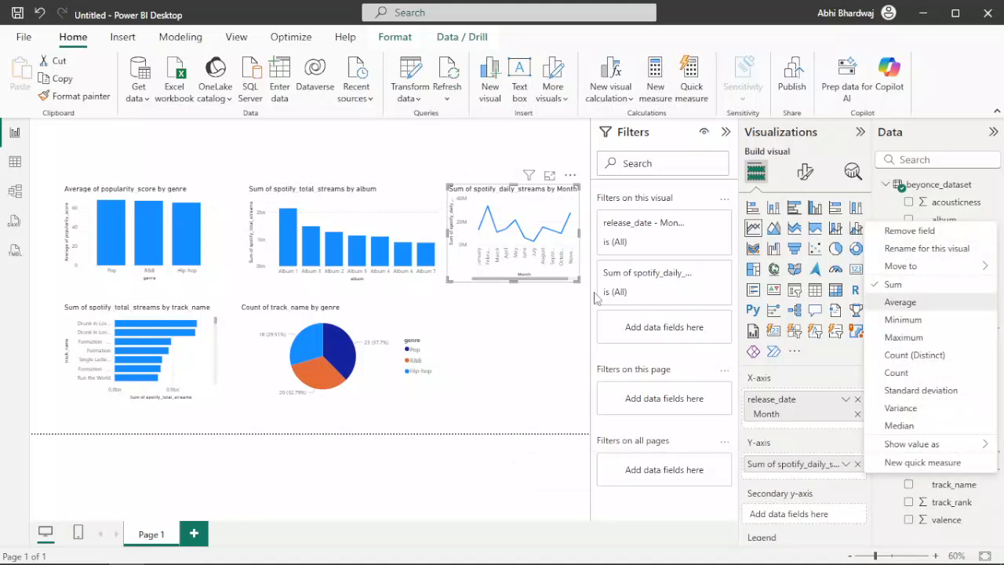
{"action": "key", "text": "Return"}
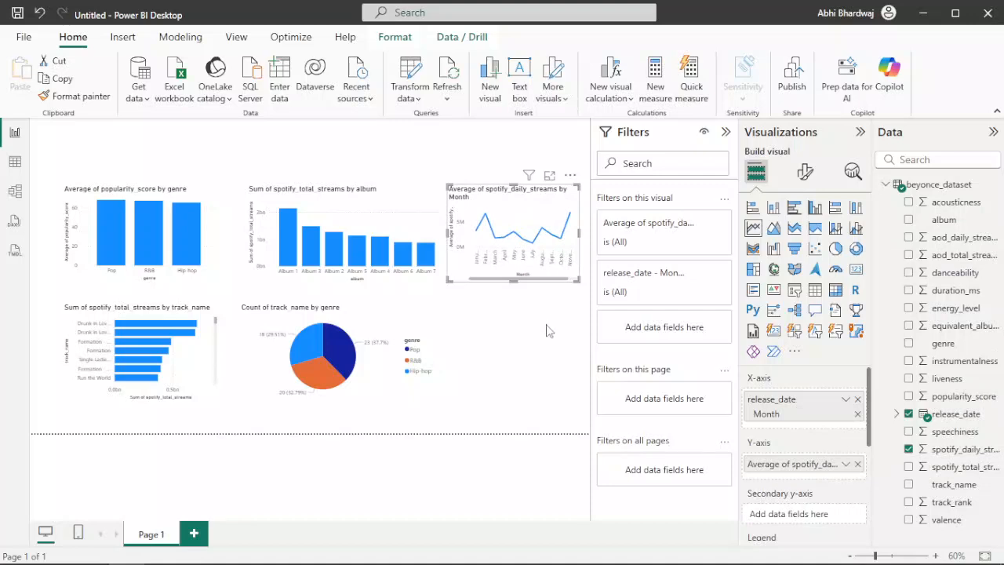
Add a small card showing the sum of spotify_total_streams and position it above the genre chart
{"action": "left_click", "coordinate": [548, 330]}
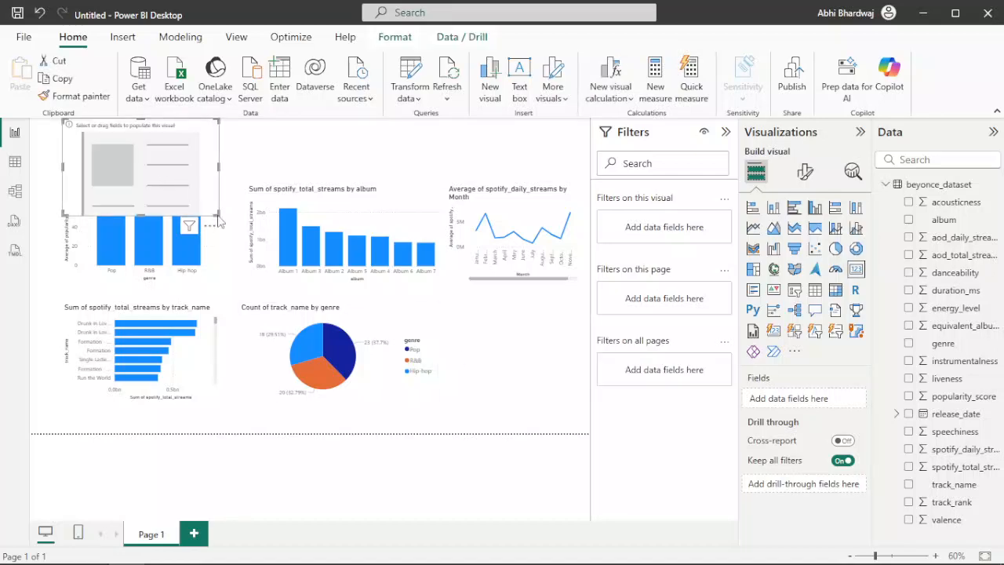
{"action": "left_click_drag", "start_coordinate": [220, 218], "coordinate": [133, 163]}
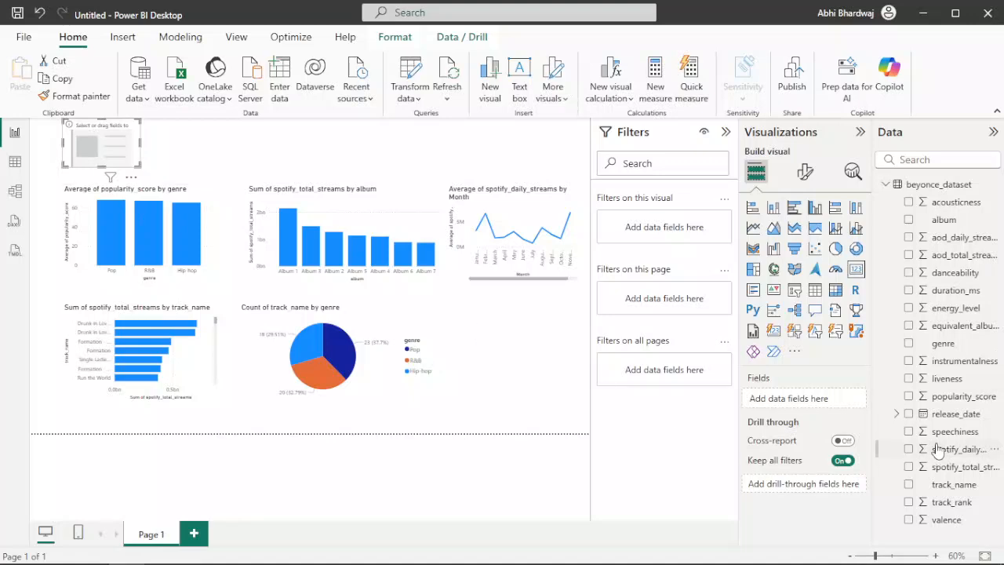
{"action": "left_click_drag", "start_coordinate": [963, 468], "coordinate": [76, 144]}
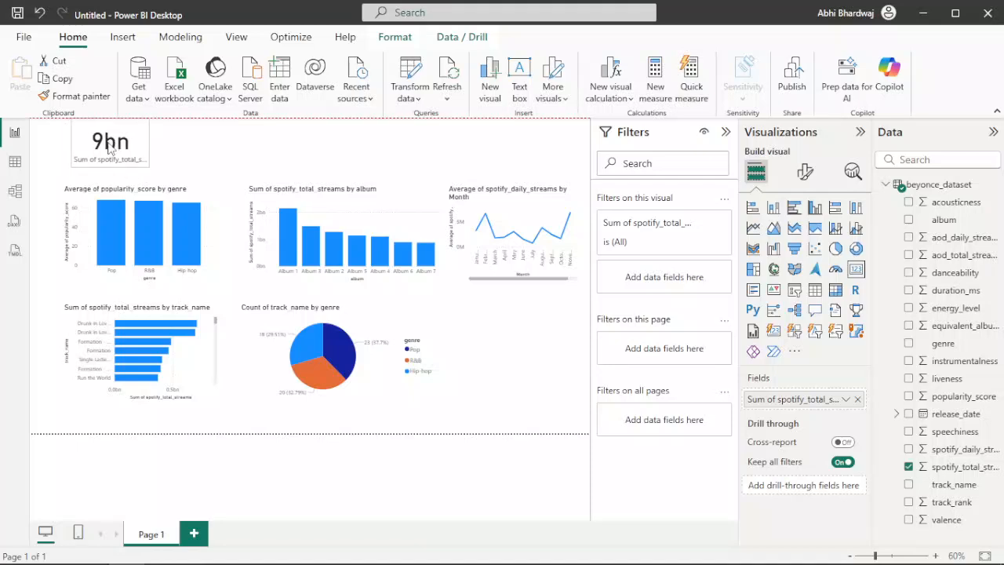
{"action": "left_click", "coordinate": [108, 152]}
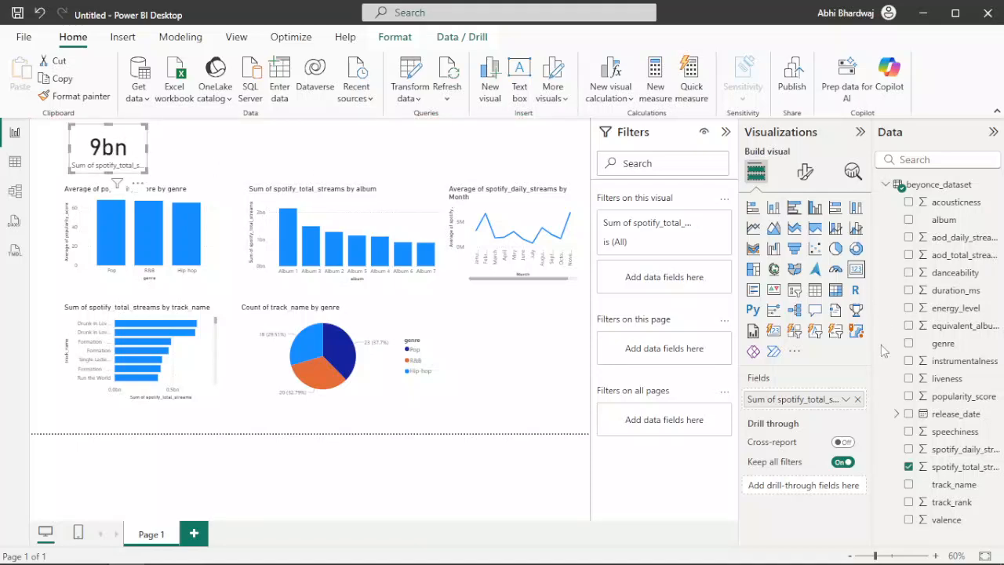
Blank out the display name of the spotify_total_streams field in the card
{"action": "left_click", "coordinate": [846, 399]}
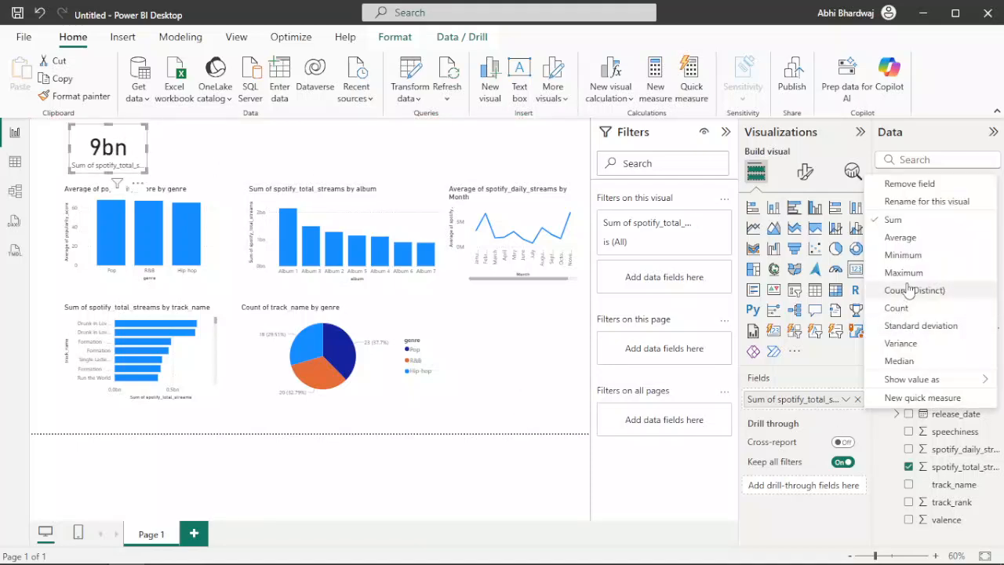
{"action": "left_click", "coordinate": [926, 202]}
{"action": "left_click", "coordinate": [806, 400]}
{"action": "key", "text": "ctrl+a"}
{"action": "key", "text": "BackSpace"}
{"action": "key", "text": "Return"}
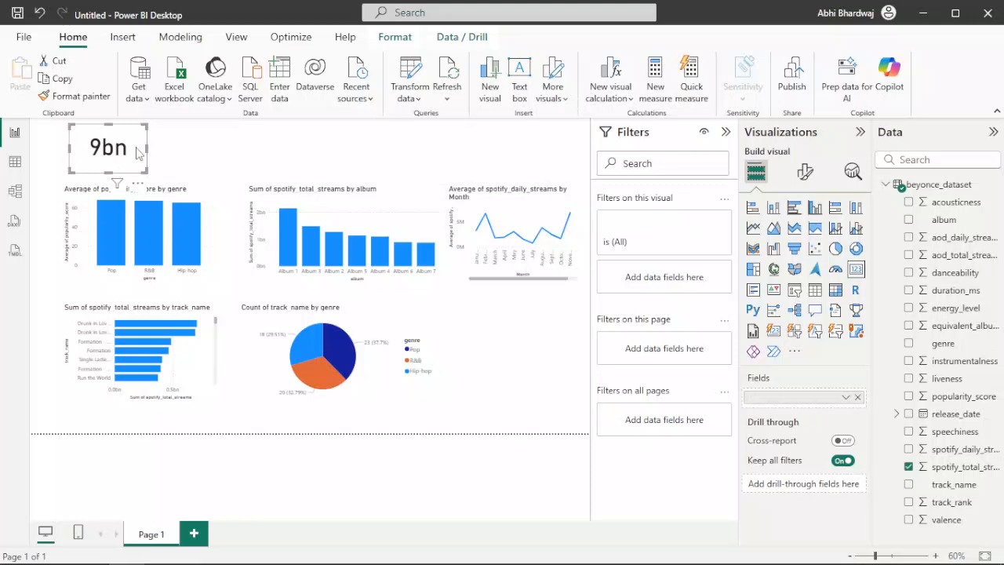
Duplicate the total streams card and place the copy beside it above the charts
{"action": "key", "text": "ctrl+c"}
{"action": "key", "text": "ctrl+v"}
{"action": "left_click_drag", "start_coordinate": [129, 154], "coordinate": [228, 153]}
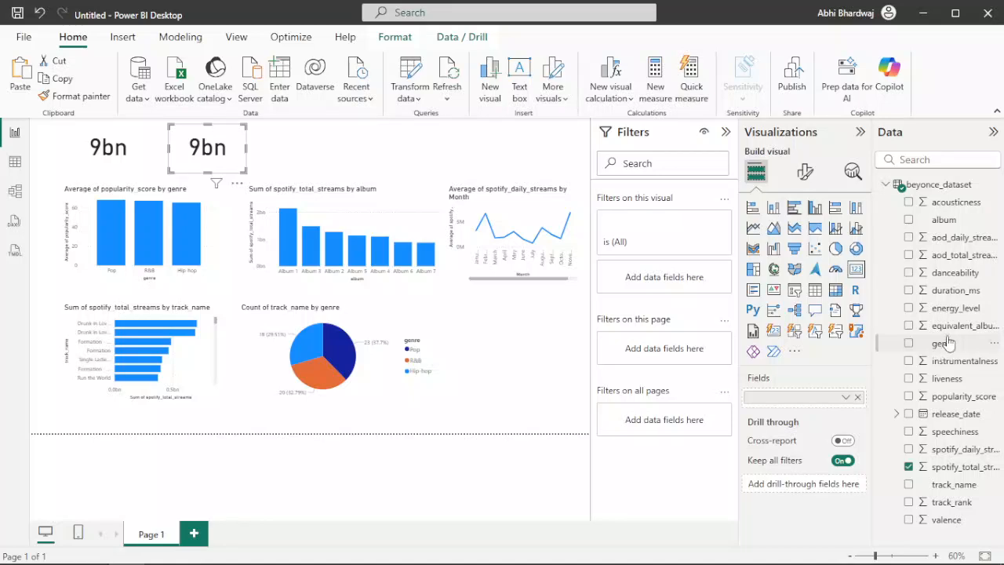
Replace the field in the copied card with album, aggregated by Count (Distinct)
{"action": "left_click_drag", "start_coordinate": [949, 222], "coordinate": [815, 407]}
{"action": "right_click", "coordinate": [816, 408]}
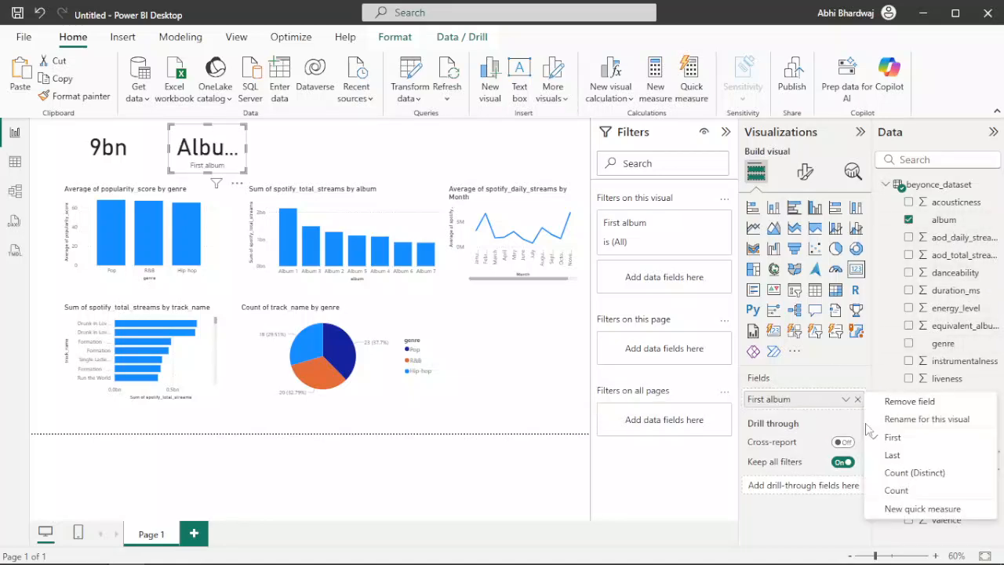
{"action": "left_click", "coordinate": [872, 472]}
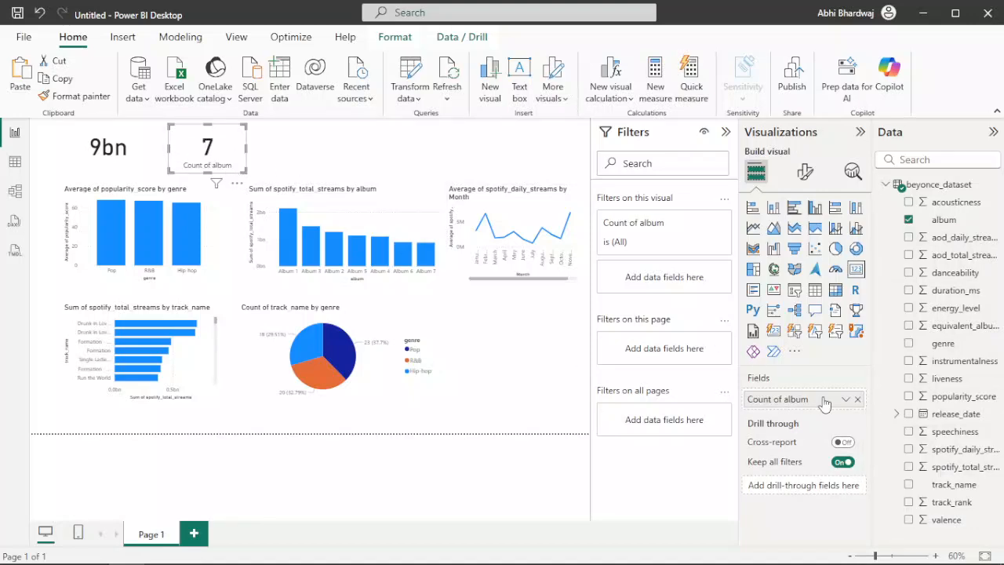
Try to blank the display name of the distinct album count field in its card
{"action": "right_click", "coordinate": [777, 400]}
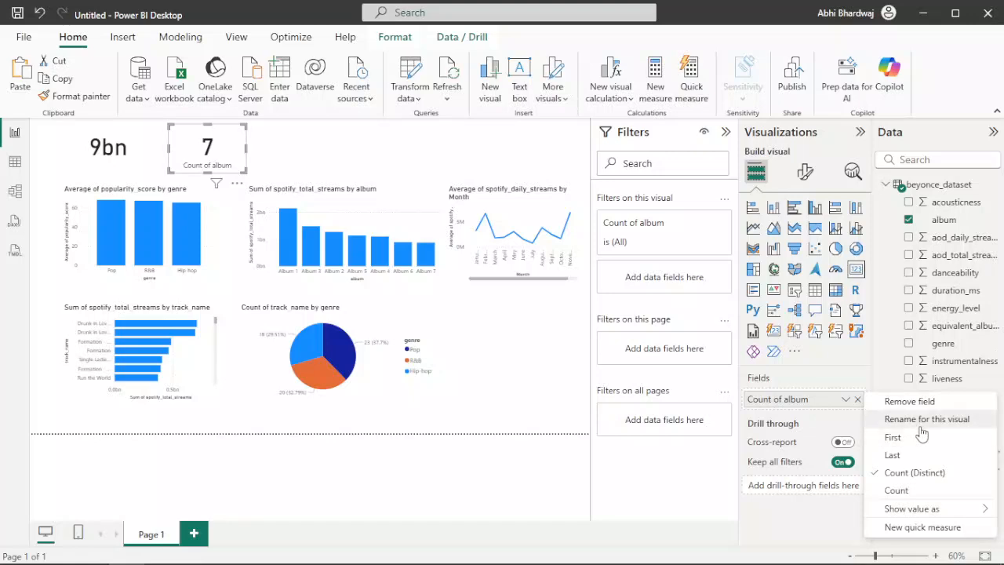
{"action": "left_click", "coordinate": [802, 406]}
{"action": "left_click_drag", "start_coordinate": [798, 400], "coordinate": [790, 427]}
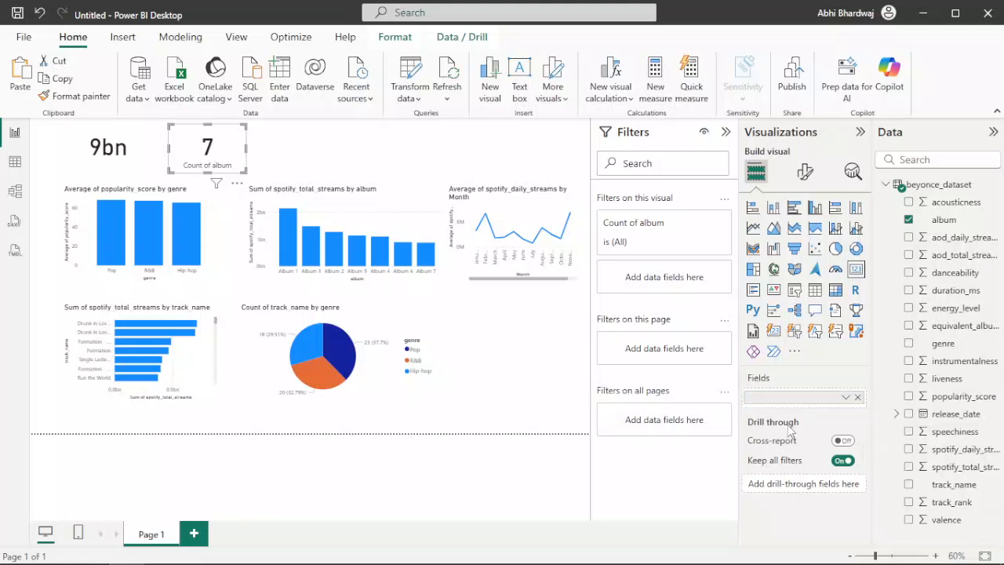
{"action": "left_click", "coordinate": [243, 152]}
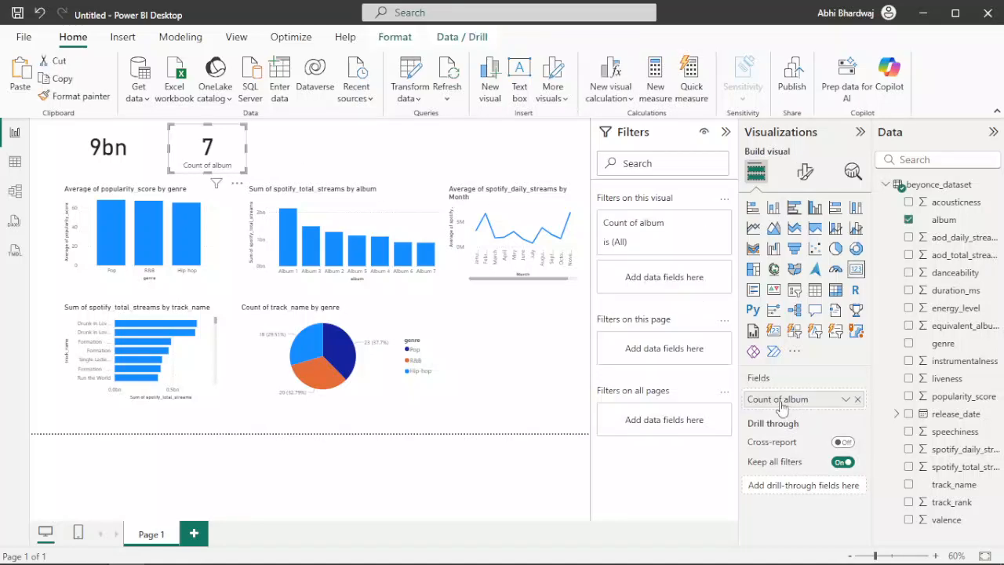
{"action": "right_click", "coordinate": [778, 397]}
{"action": "left_click", "coordinate": [900, 418]}
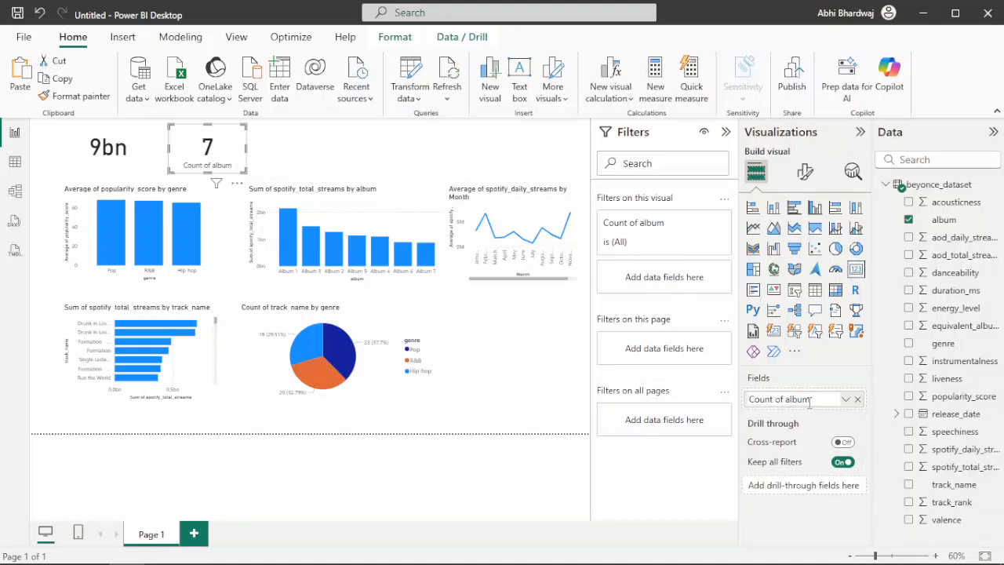
{"action": "left_click_drag", "start_coordinate": [811, 399], "coordinate": [714, 408]}
{"action": "key", "text": "BackSpace"}
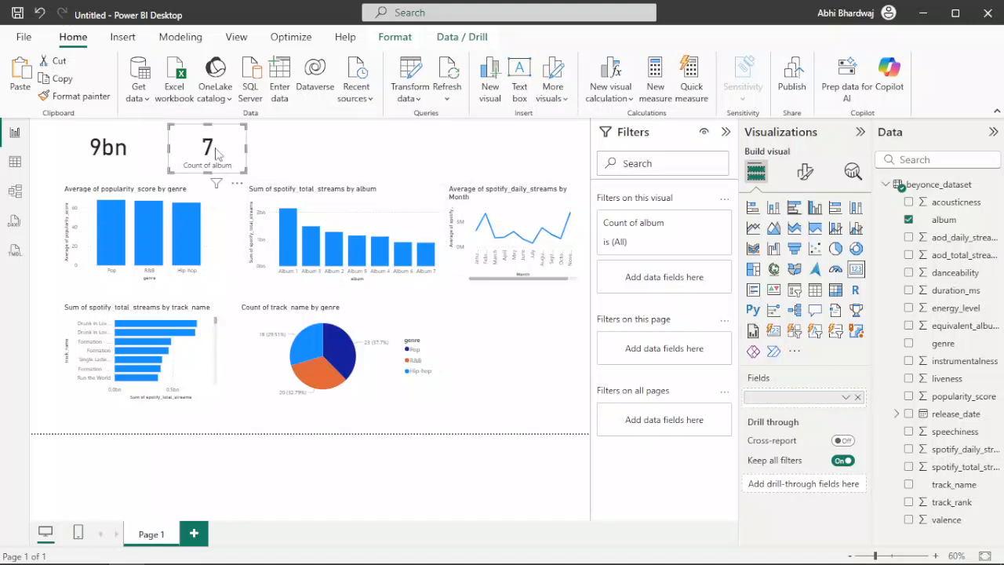
{"action": "key", "text": "Escape"}
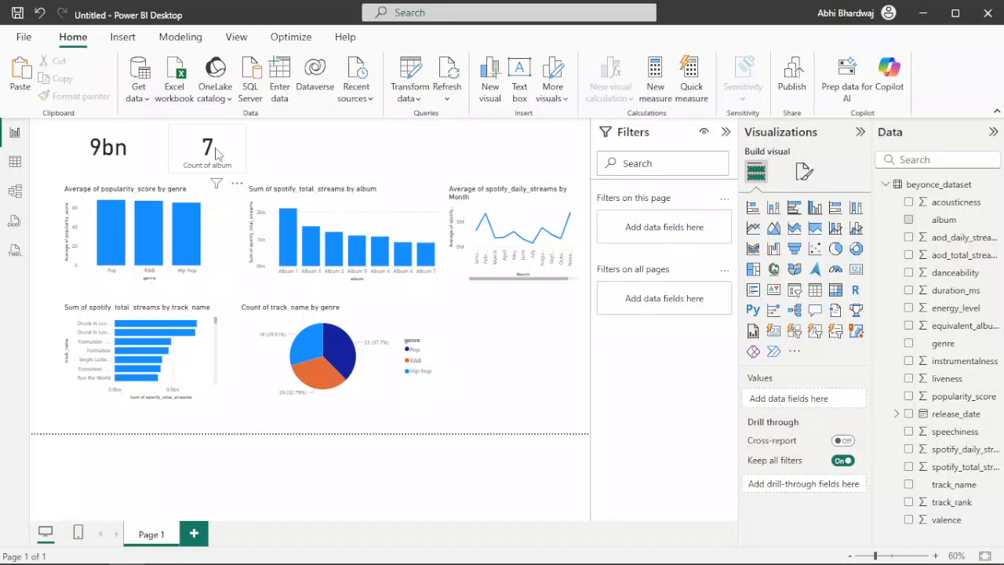
Duplicate the album count card and place the copy beside it above the streams by album chart
{"action": "left_click", "coordinate": [216, 149]}
{"action": "key", "text": "ctrl+c"}
{"action": "key", "text": "ctrl+v"}
{"action": "left_click_drag", "start_coordinate": [242, 157], "coordinate": [330, 156]}
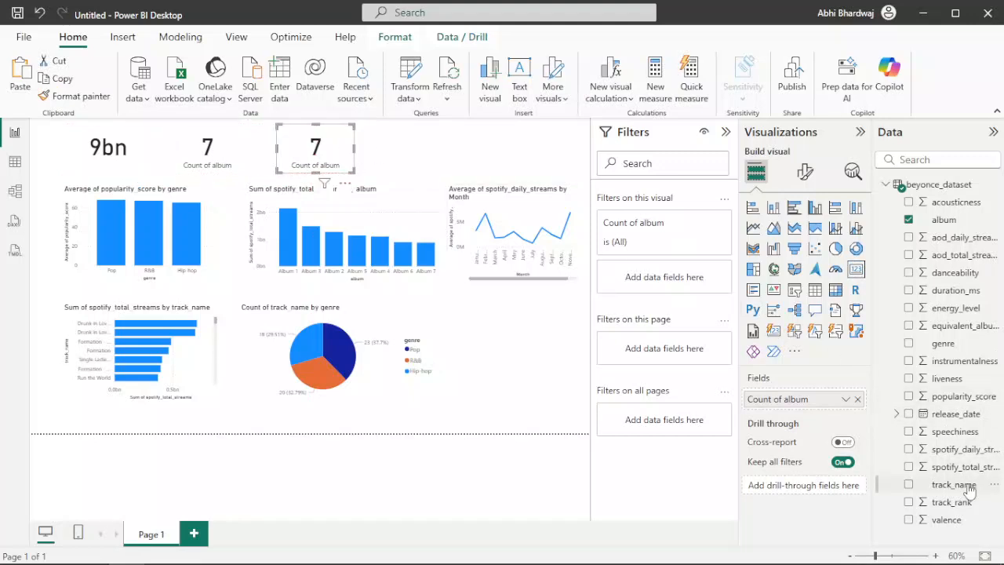
Replace the field in the copied card with track_name, aggregated by Count (Distinct)
{"action": "left_click_drag", "start_coordinate": [967, 490], "coordinate": [795, 401]}
{"action": "left_click", "coordinate": [846, 398]}
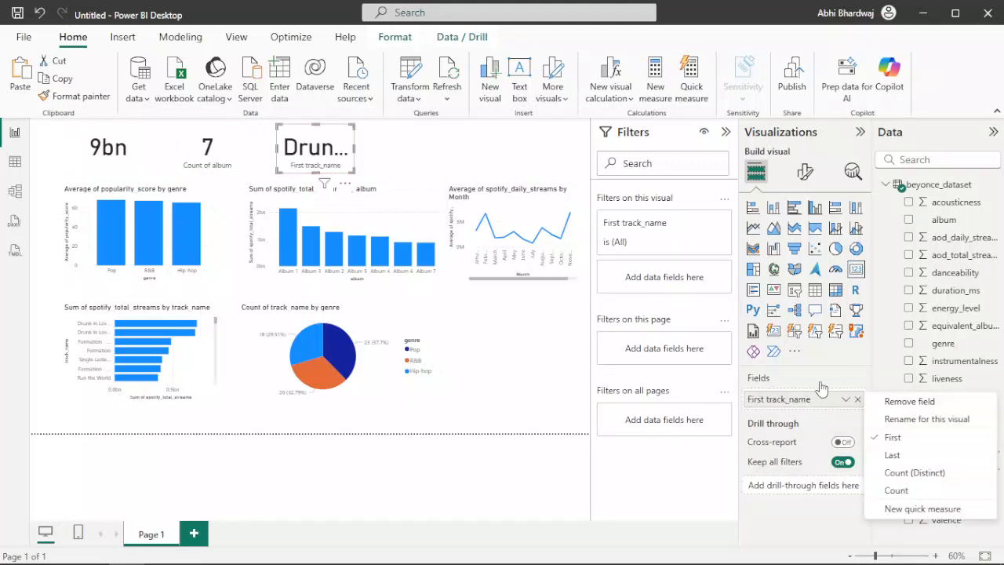
{"action": "left_click", "coordinate": [914, 473]}
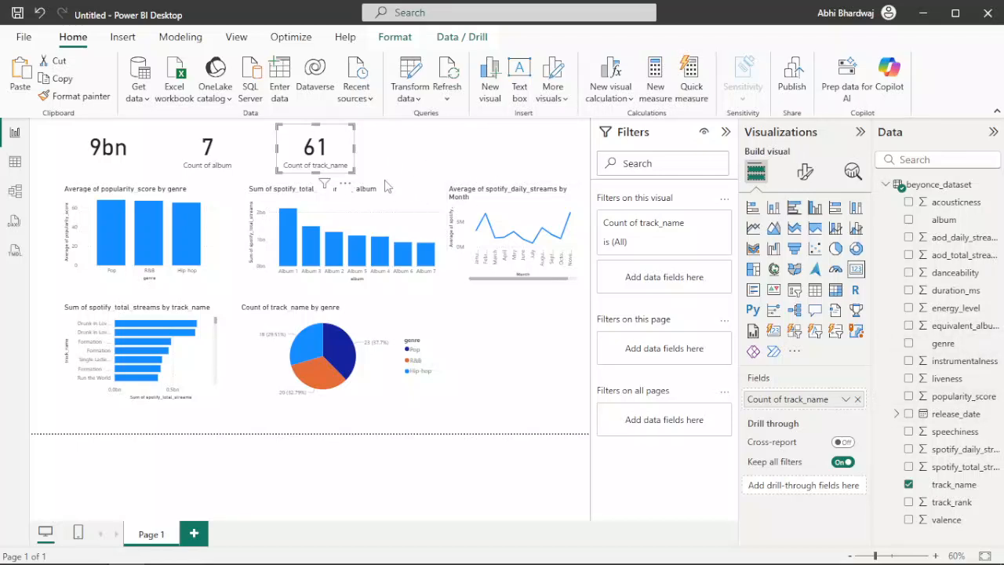
Paste another card copy beside the track count card and make it show the average of popularity_score
{"action": "key", "text": "ctrl+v"}
{"action": "left_click_drag", "start_coordinate": [326, 157], "coordinate": [436, 154]}
{"action": "left_click_drag", "start_coordinate": [963, 397], "coordinate": [799, 406]}
{"action": "left_click", "coordinate": [845, 399]}
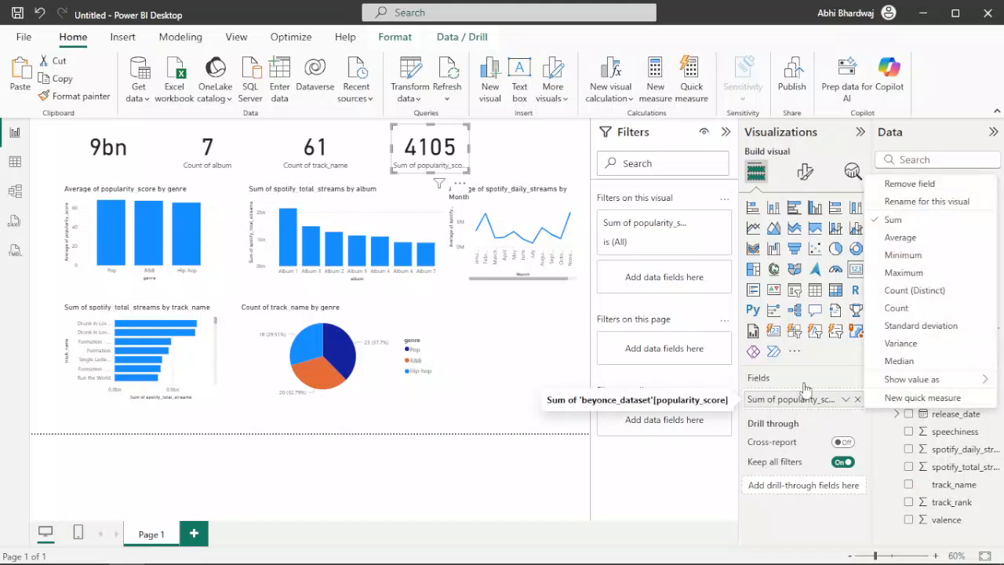
{"action": "left_click", "coordinate": [909, 236]}
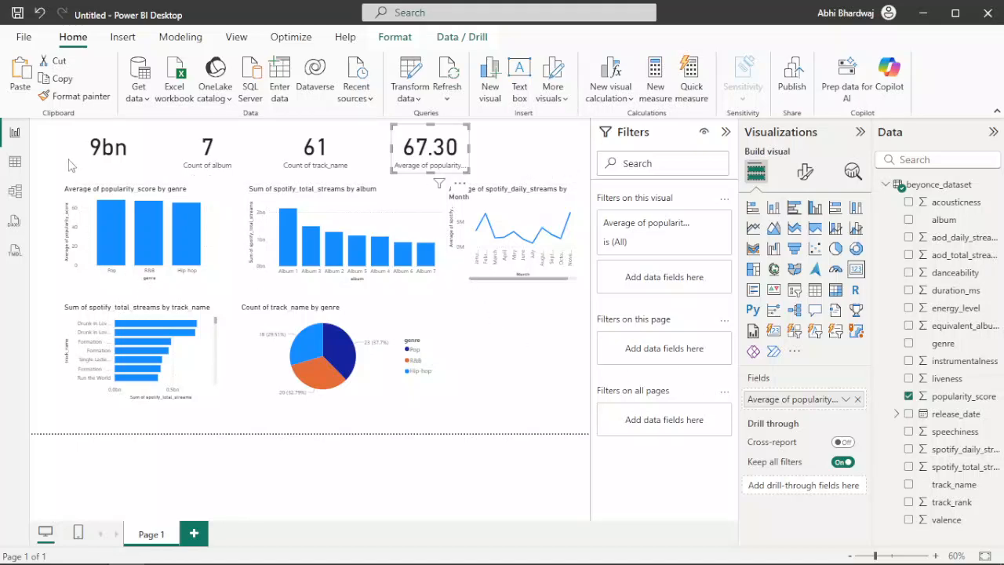
{"action": "left_click", "coordinate": [69, 165]}
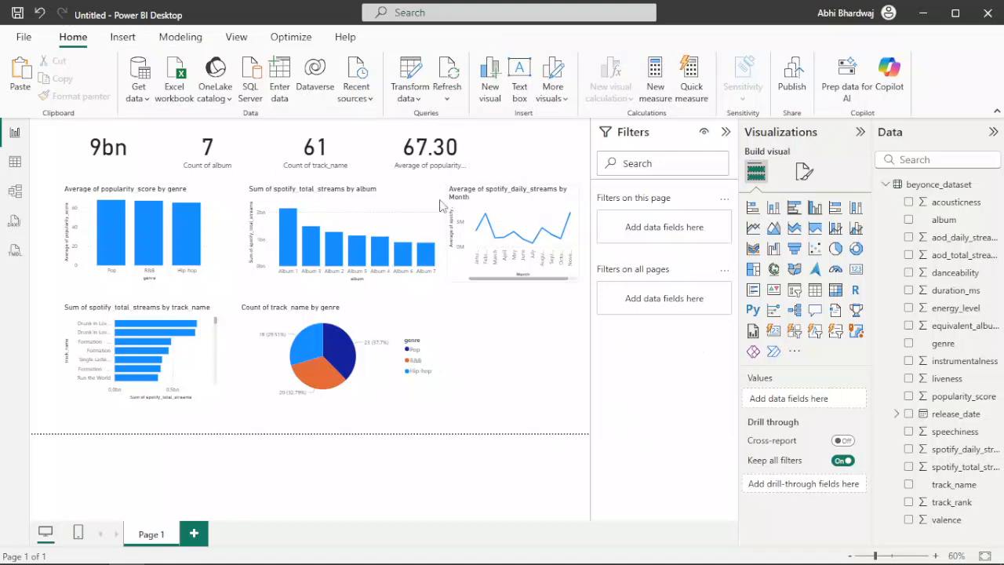
Insert the BEYONCÉ logo image a (3).png and place it in the lower-right corner of the report page
{"action": "left_click", "coordinate": [125, 37]}
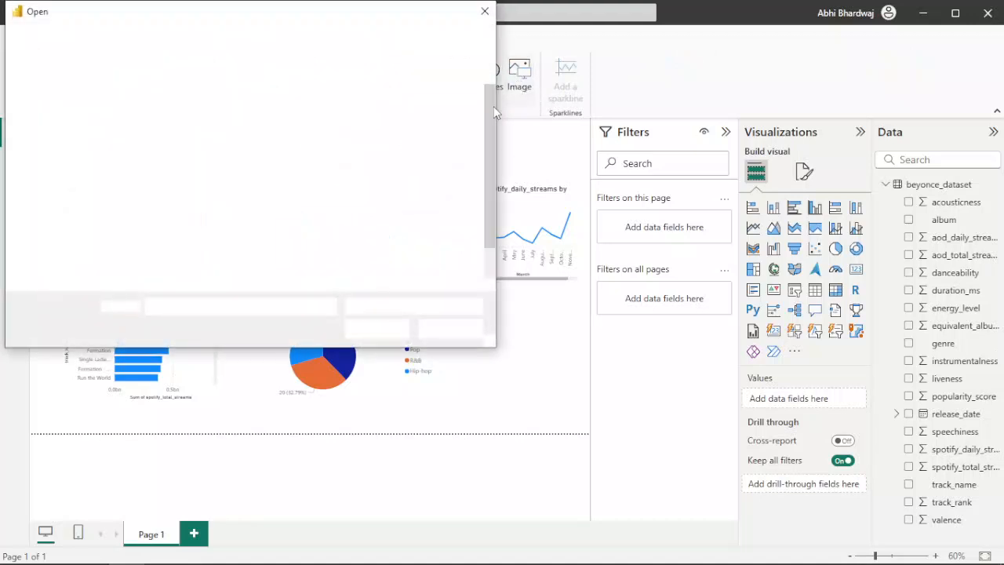
{"action": "left_click", "coordinate": [434, 205]}
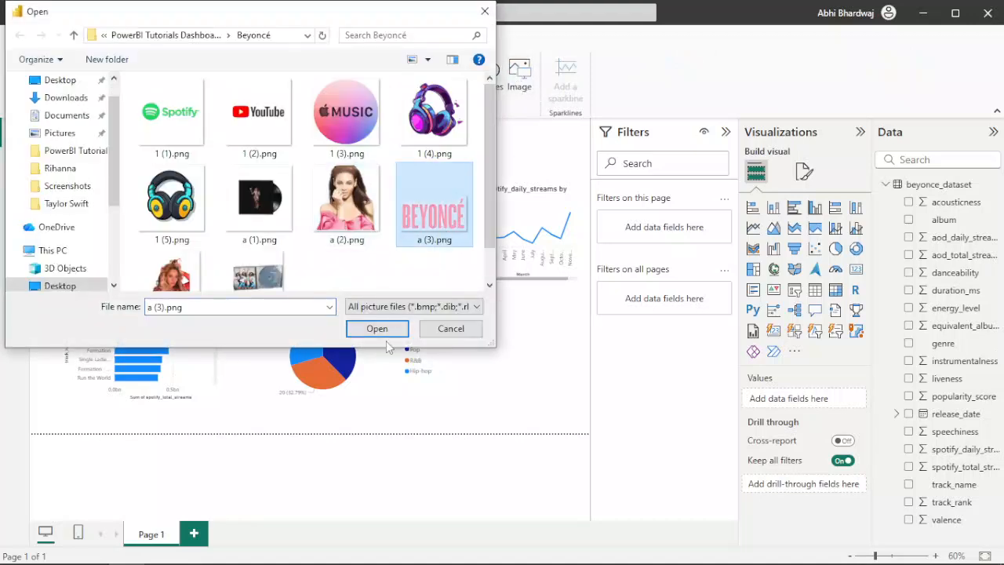
{"action": "left_click", "coordinate": [386, 332]}
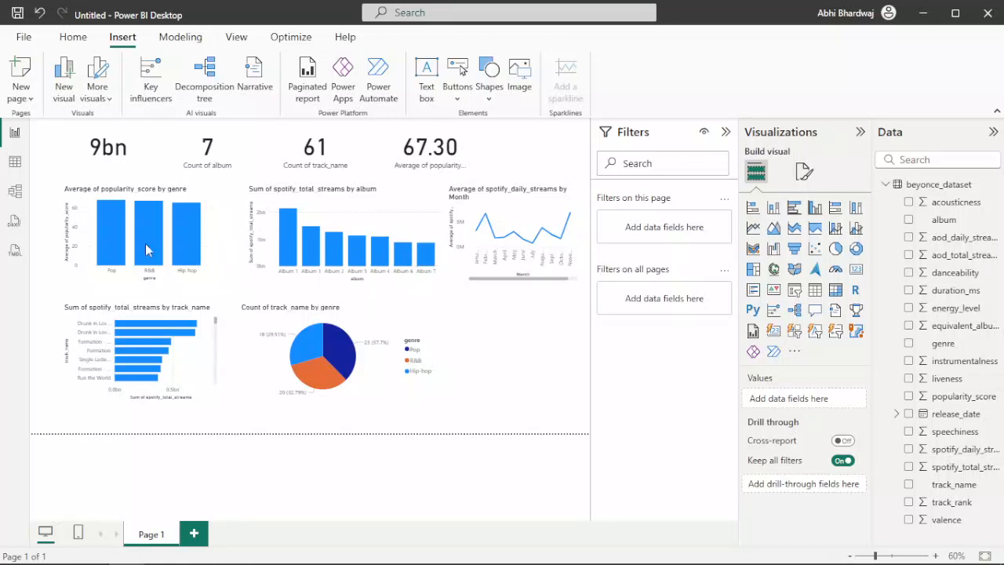
{"action": "left_click_drag", "start_coordinate": [526, 159], "coordinate": [540, 413]}
{"action": "left_click_drag", "start_coordinate": [577, 377], "coordinate": [574, 384]}
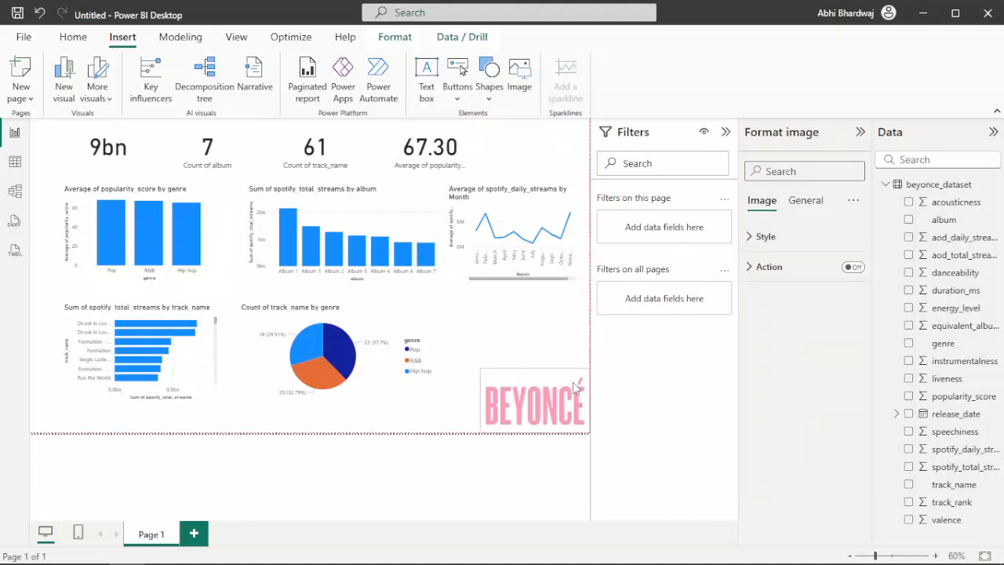
{"action": "left_click", "coordinate": [570, 387]}
Insert the Beyoncé portrait image a (2).png and place it directly above the logo, slightly overlapping it
{"action": "left_click", "coordinate": [516, 80]}
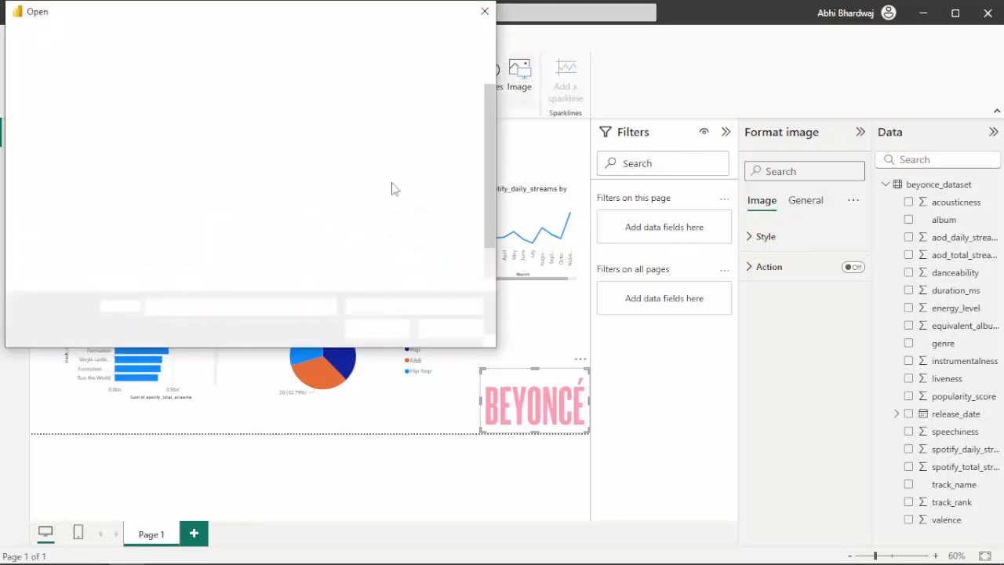
{"action": "scroll", "coordinate": [298, 228], "scroll_direction": "down", "scroll_amount": 1}
{"action": "left_click", "coordinate": [346, 157]}
{"action": "left_click", "coordinate": [376, 328]}
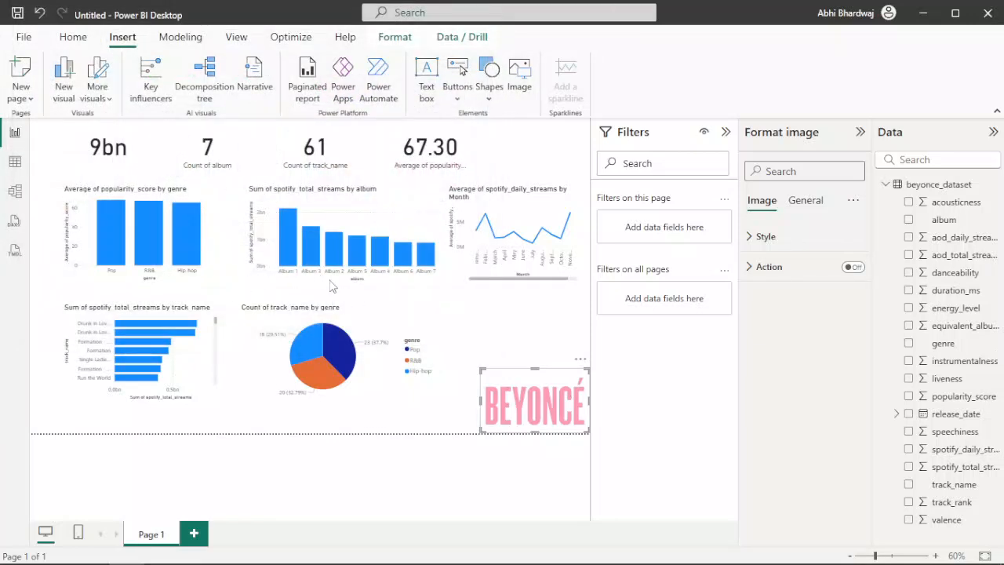
{"action": "left_click_drag", "start_coordinate": [508, 157], "coordinate": [527, 375]}
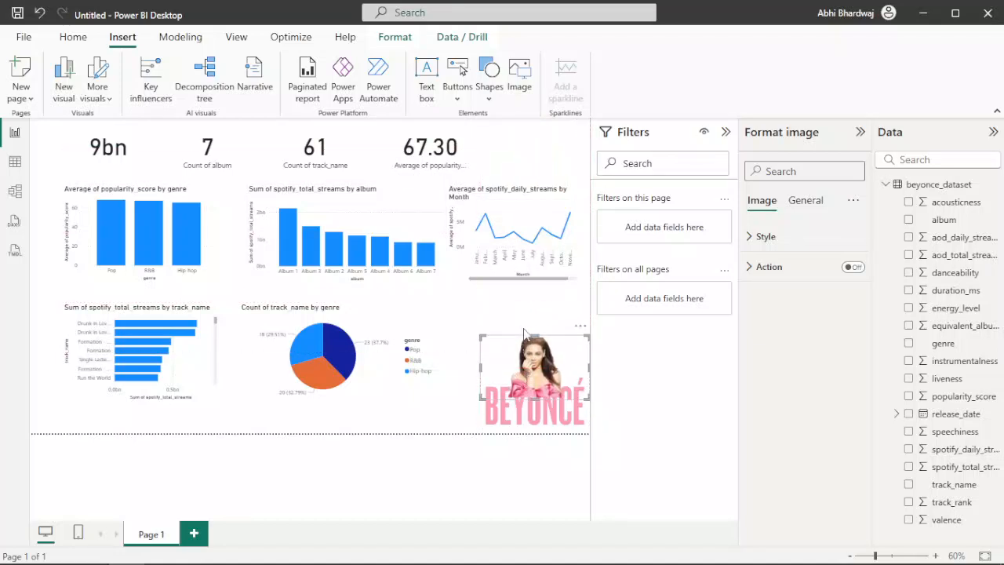
{"action": "left_click", "coordinate": [524, 318]}
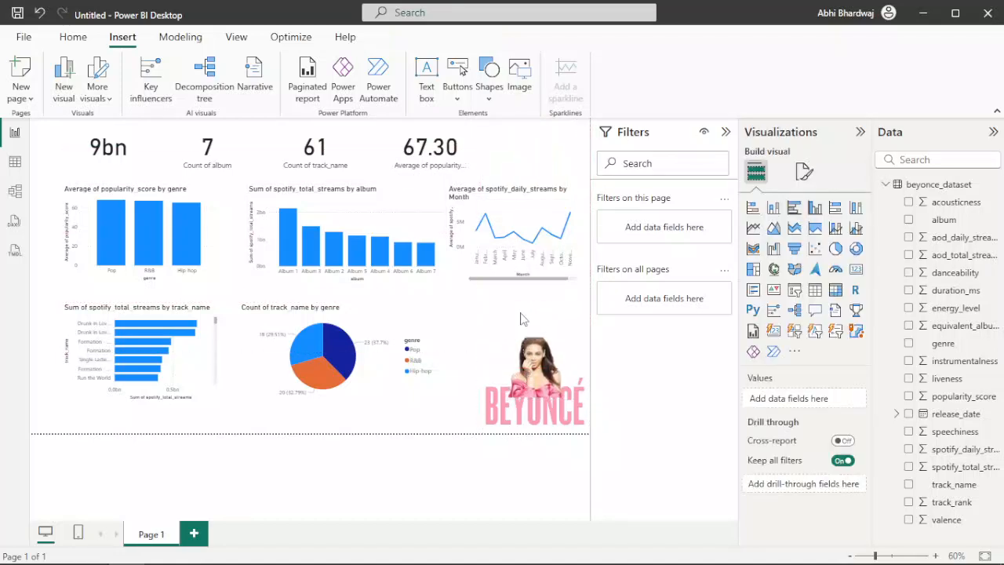
Enlarge the portrait image upward until it reaches just below the daily streams line chart
{"action": "left_click", "coordinate": [540, 339]}
{"action": "left_click_drag", "start_coordinate": [535, 332], "coordinate": [535, 289]}
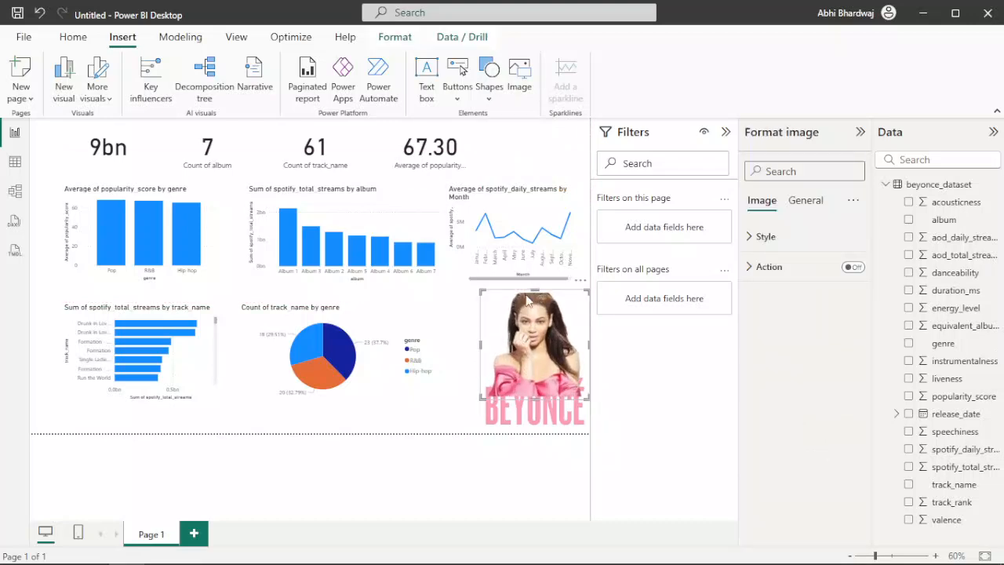
{"action": "left_click", "coordinate": [469, 318]}
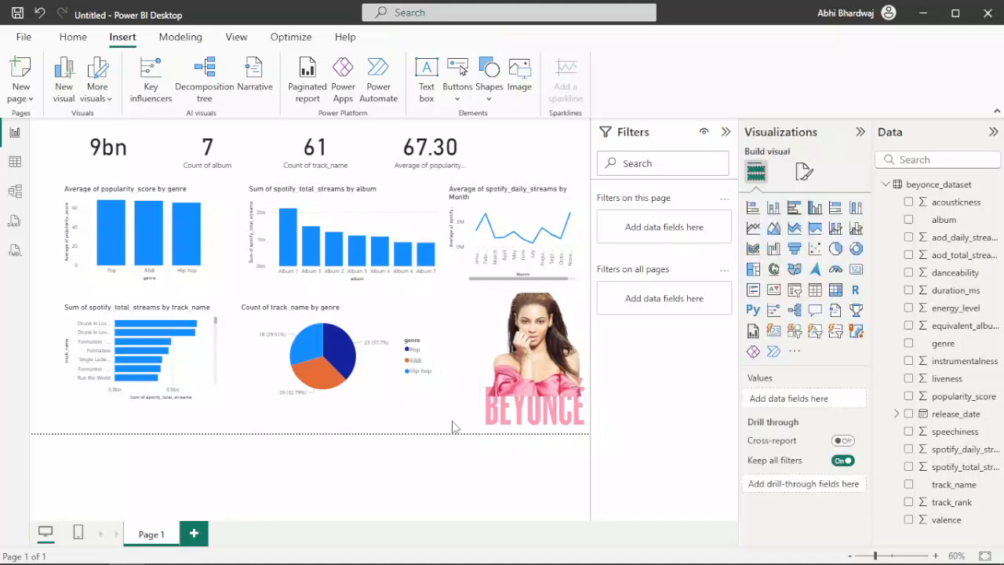
Set the canvas background to a pink theme color with 64% transparency
{"action": "left_click", "coordinate": [804, 171]}
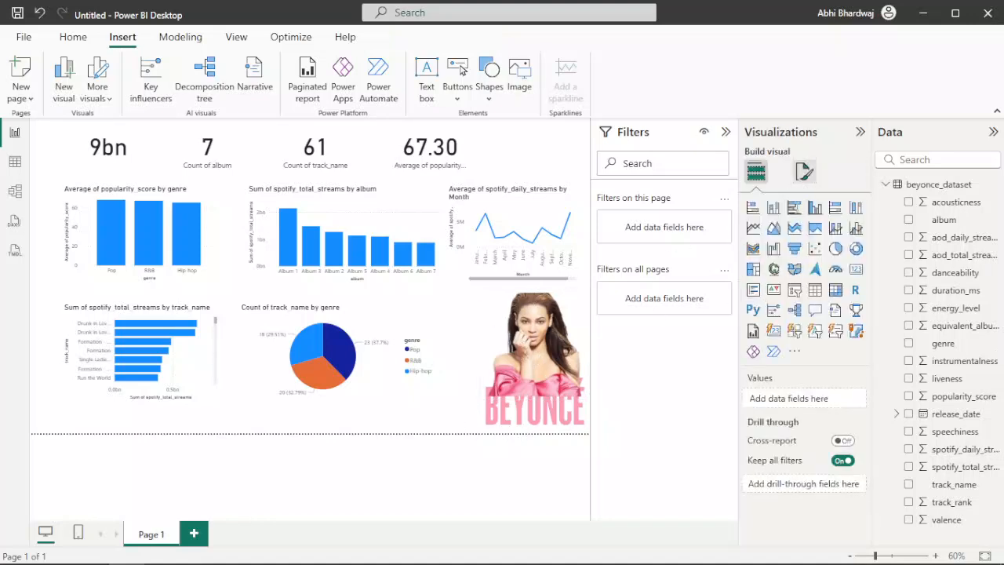
{"action": "left_click", "coordinate": [779, 303]}
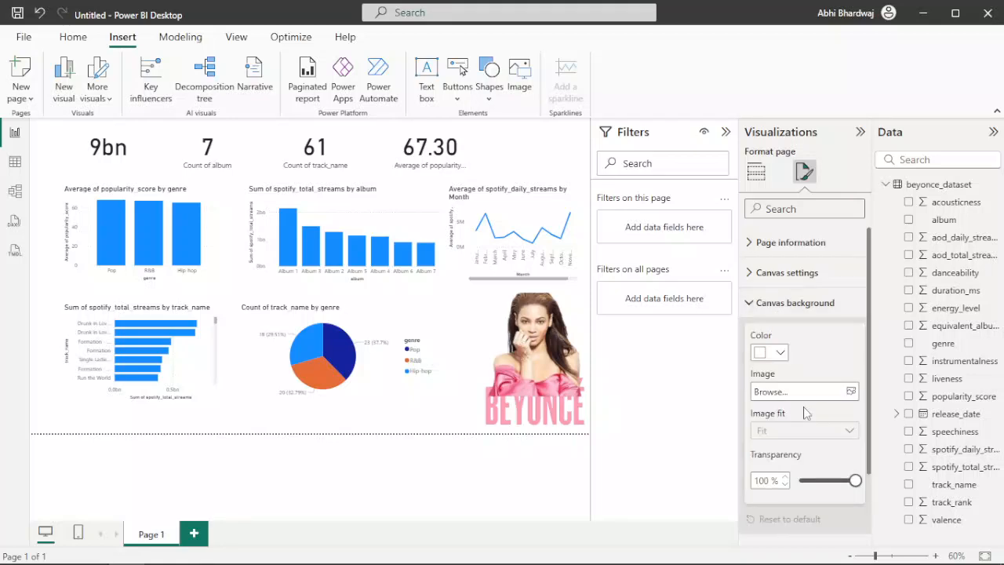
{"action": "left_click", "coordinate": [774, 354]}
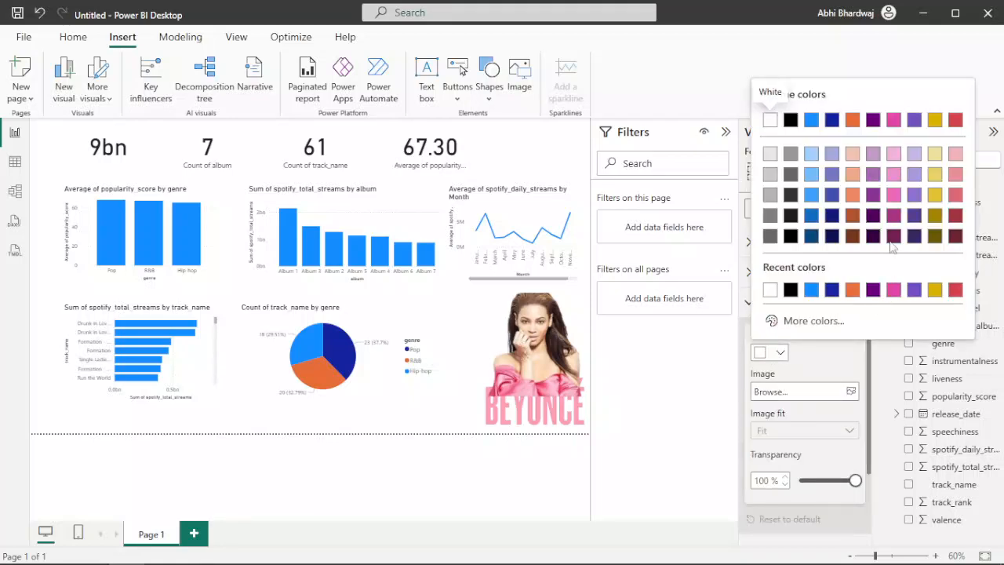
{"action": "left_click", "coordinate": [894, 178]}
{"action": "mouse_move", "coordinate": [854, 480]}
{"action": "left_mouse_down"}
{"action": "mouse_move", "coordinate": [808, 479]}
{"action": "mouse_move", "coordinate": [837, 483]}
{"action": "left_mouse_up"}
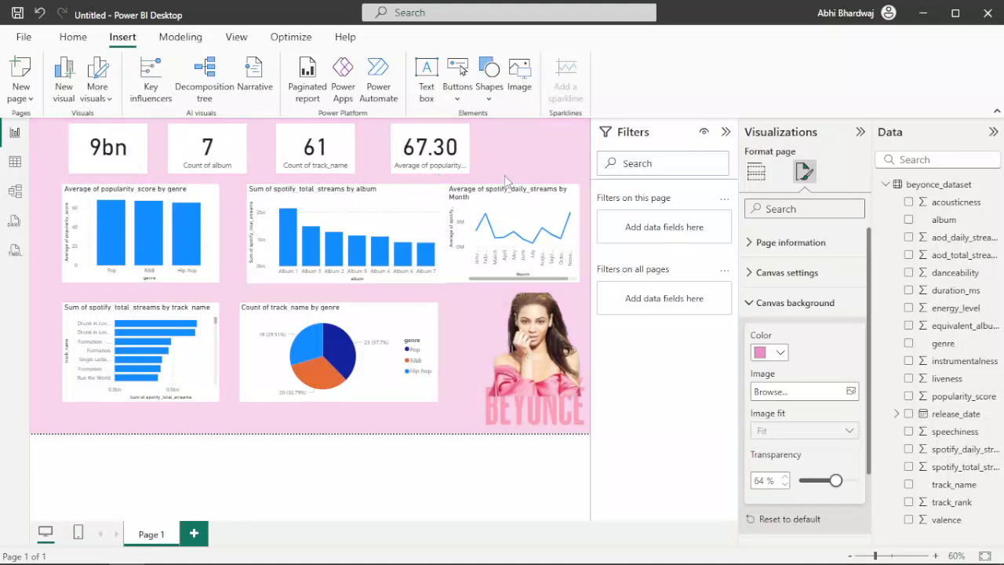
Shift the streams by album column chart slightly left so it lines up with the pie chart below
{"action": "left_click", "coordinate": [297, 219]}
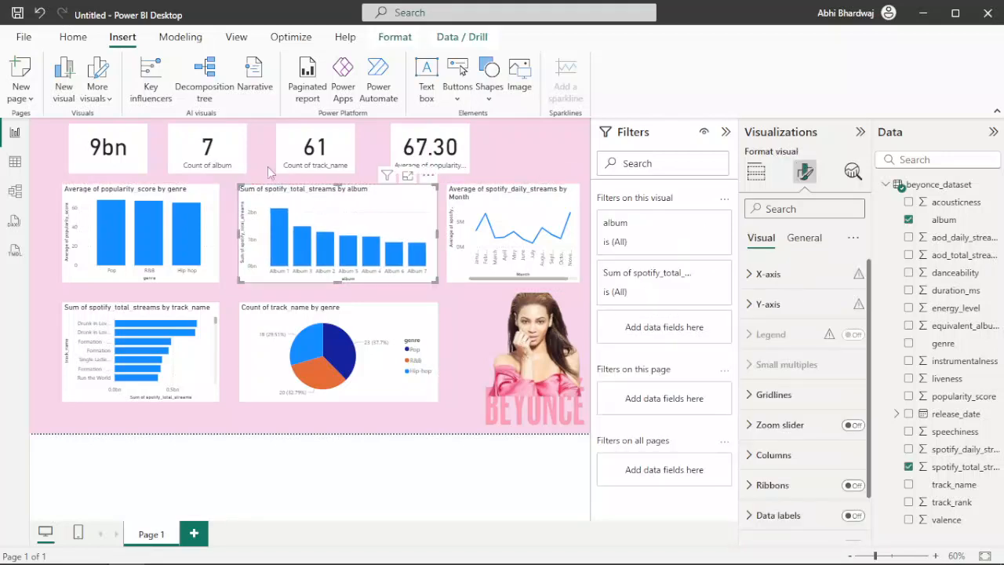
Change the title text of the genre pie chart to TRACK COUNT BY GENRE
{"action": "left_click", "coordinate": [256, 389]}
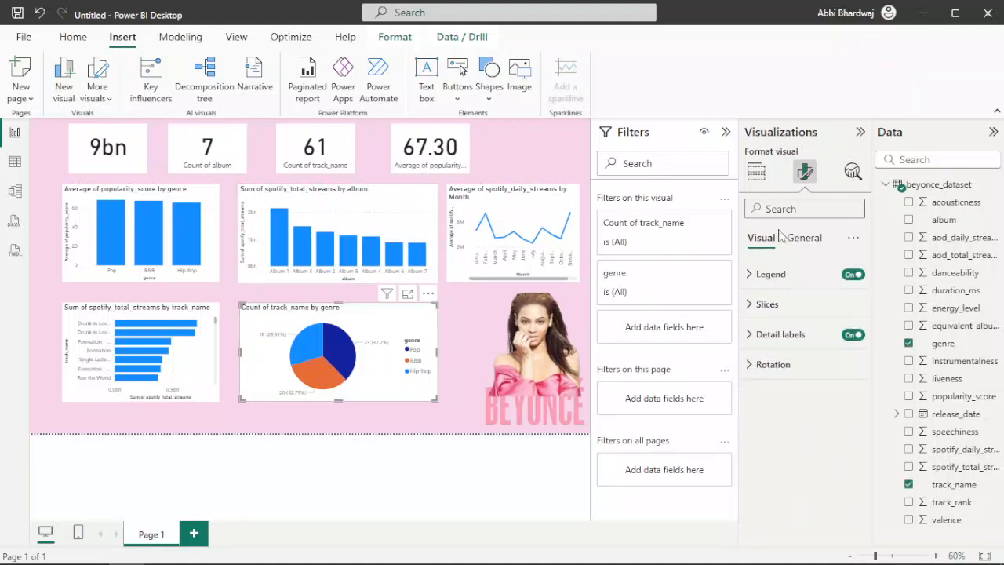
{"action": "left_click", "coordinate": [805, 238]}
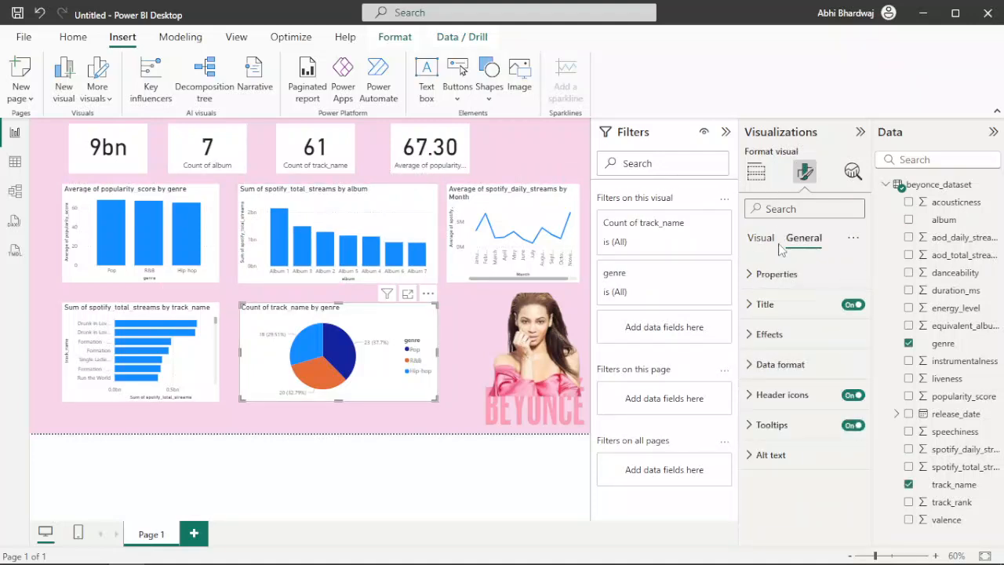
{"action": "left_click", "coordinate": [772, 309]}
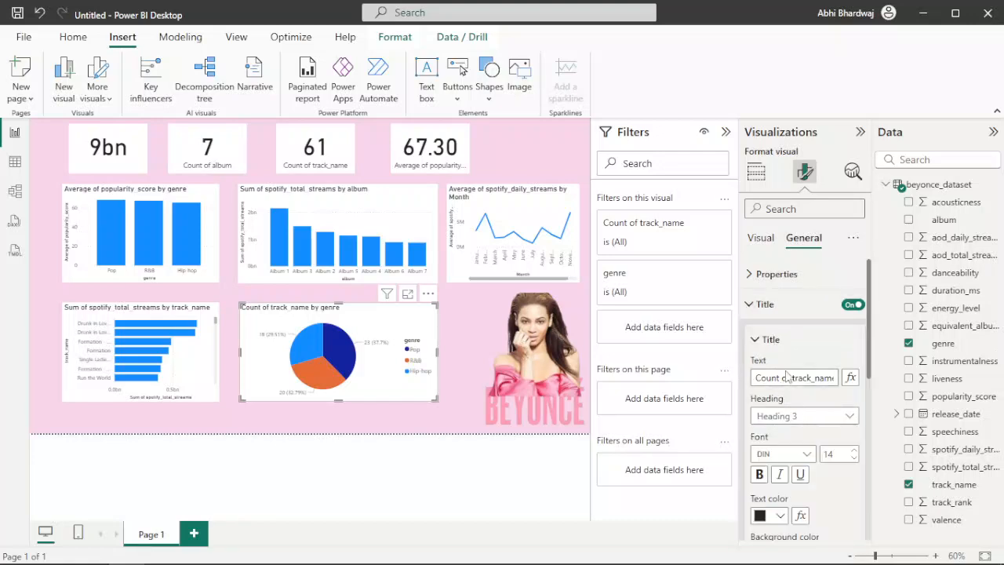
{"action": "left_click", "coordinate": [788, 371]}
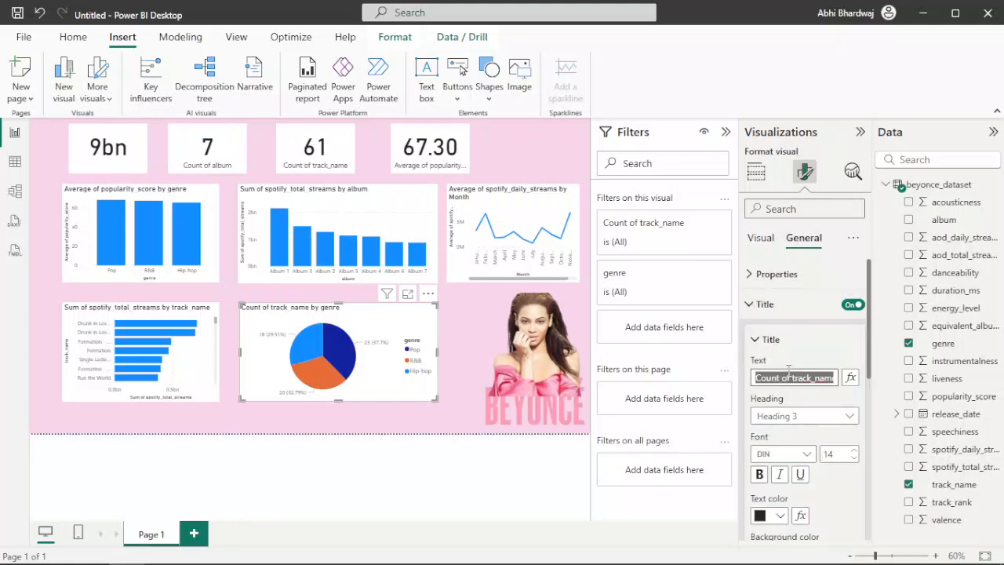
{"action": "type", "text": "TRACK"}
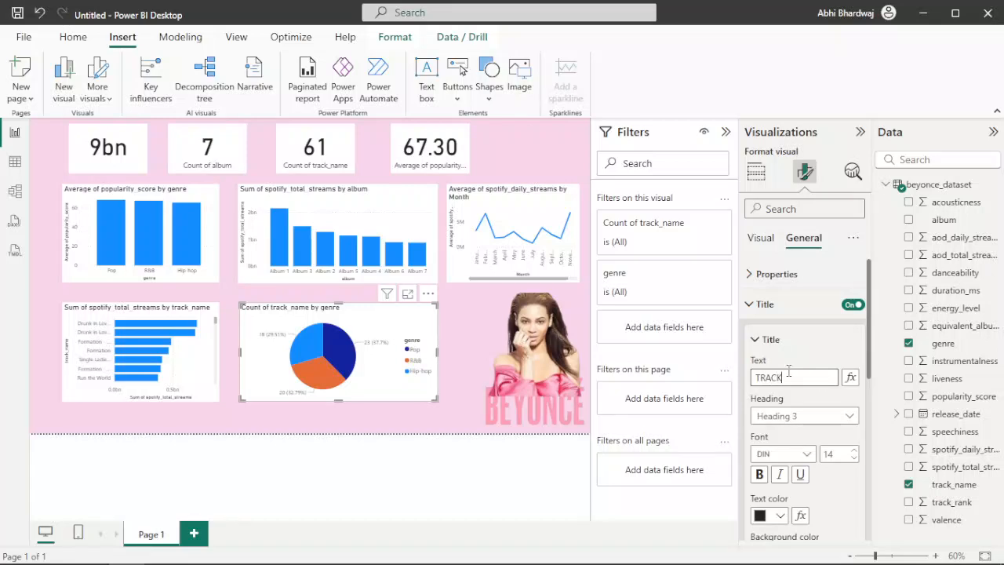
{"action": "type", "text": " COUNT BY GENRE"}
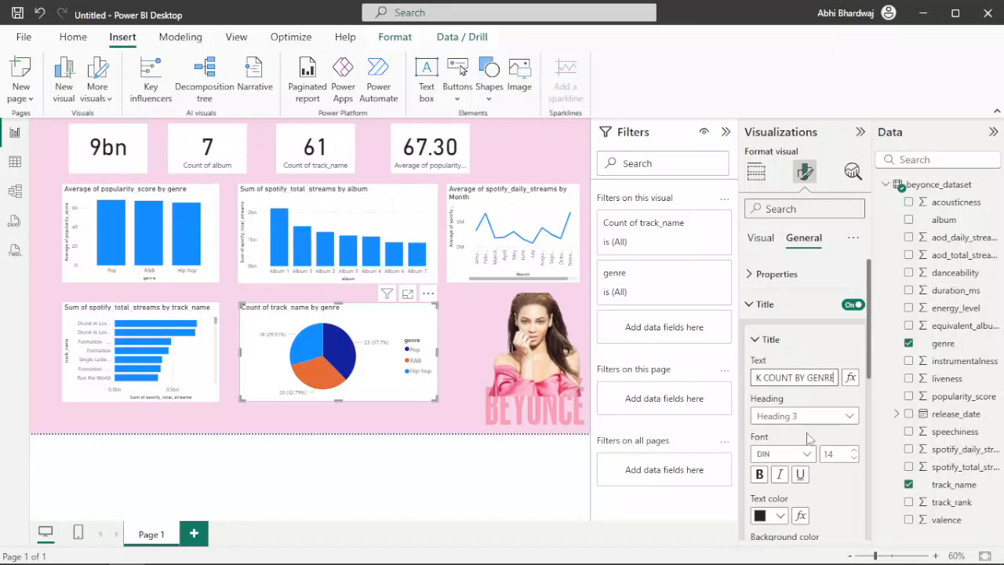
Turn on the visual border and the shadow in the effects of the genre pie chart
{"action": "scroll", "coordinate": [833, 494], "scroll_direction": "down", "scroll_amount": 5}
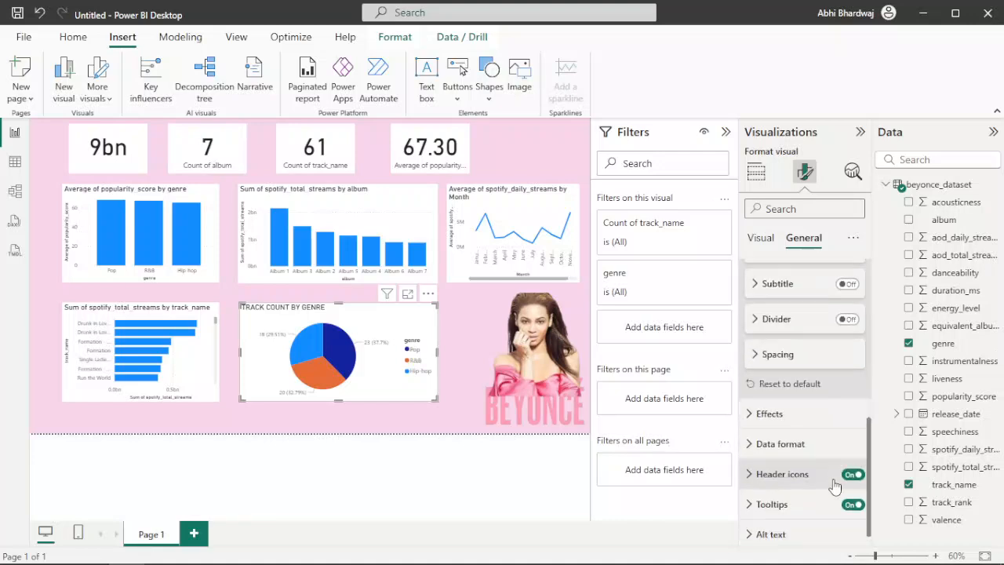
{"action": "left_click", "coordinate": [802, 417]}
{"action": "scroll", "coordinate": [818, 473], "scroll_direction": "down", "scroll_amount": 1}
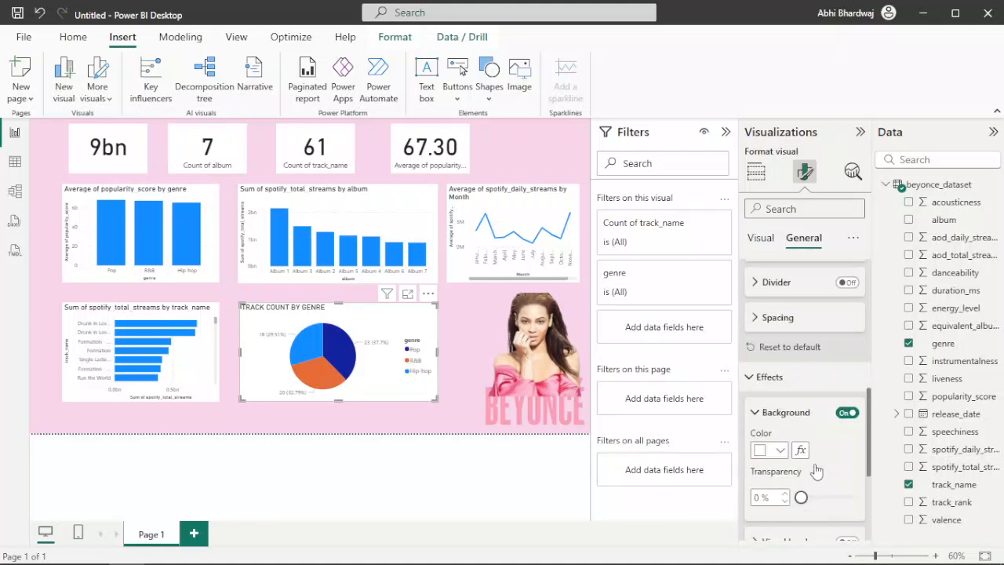
{"action": "scroll", "coordinate": [818, 473], "scroll_direction": "down", "scroll_amount": 5}
{"action": "left_click", "coordinate": [846, 358]}
{"action": "left_click", "coordinate": [848, 393]}
Round the pie chart's border corners to 30 px and color the border a dark pink shade
{"action": "left_click", "coordinate": [776, 362]}
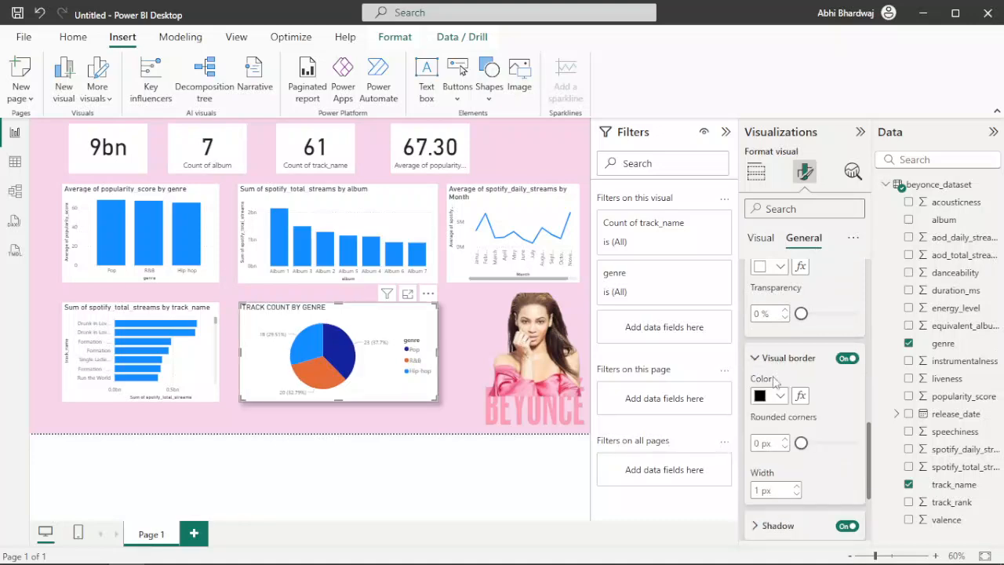
{"action": "left_click", "coordinate": [775, 395]}
{"action": "left_click", "coordinate": [771, 334]}
{"action": "left_click_drag", "start_coordinate": [801, 443], "coordinate": [861, 444]}
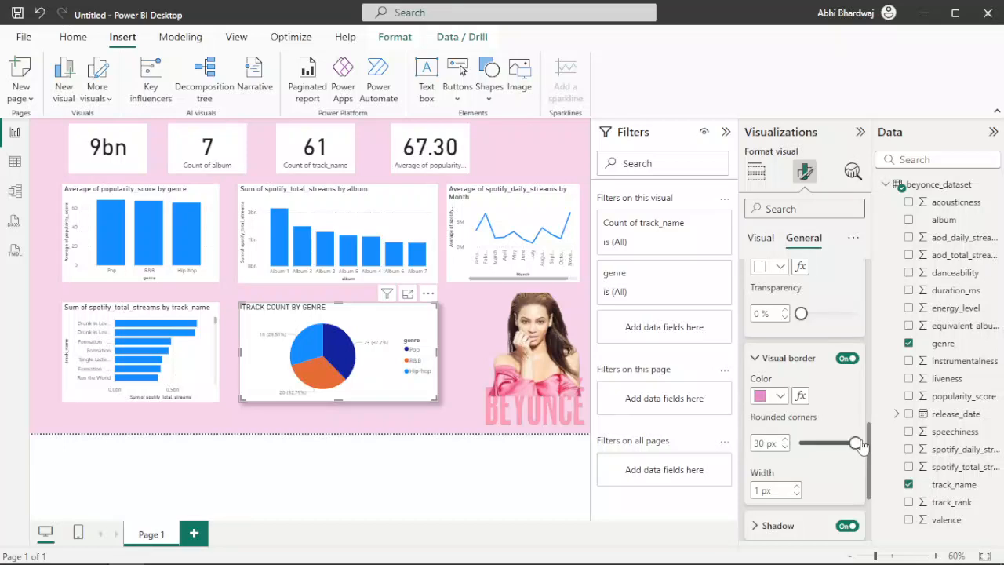
{"action": "left_click", "coordinate": [776, 398]}
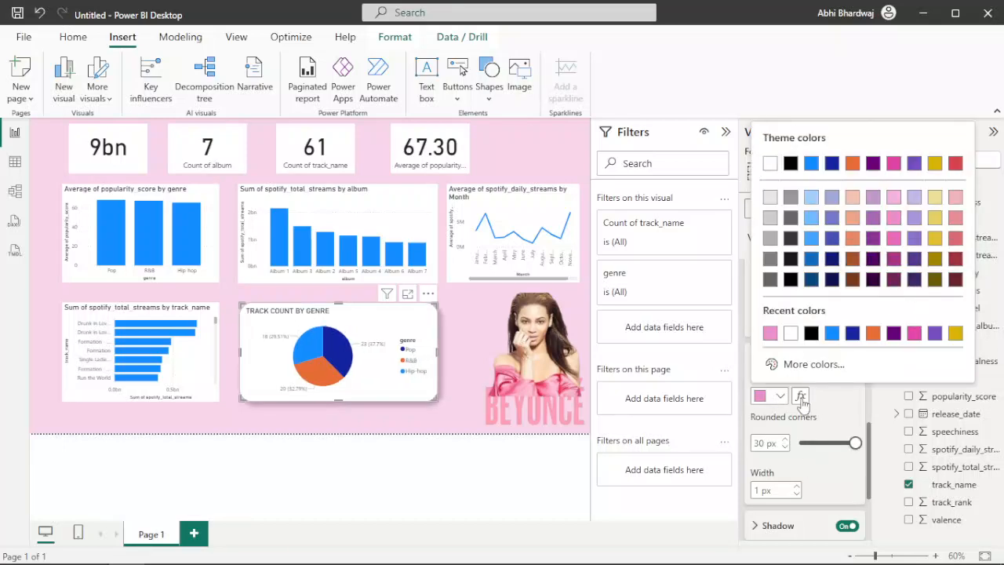
{"action": "left_click", "coordinate": [794, 429]}
Set the pie chart's shadow to a medium pink theme shade and deselect the chart
{"action": "scroll", "coordinate": [764, 424], "scroll_direction": "down", "scroll_amount": 4}
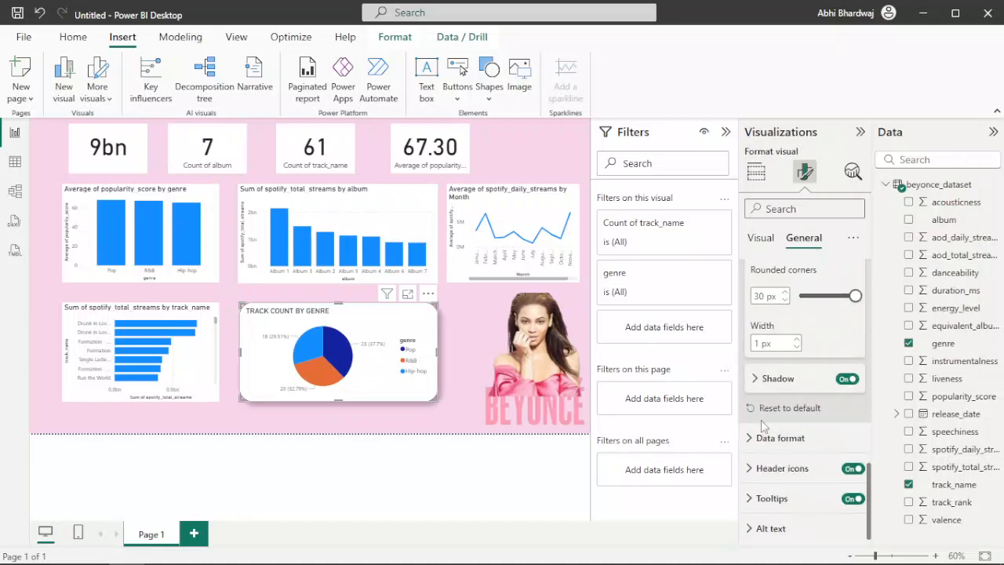
{"action": "left_click", "coordinate": [761, 380]}
{"action": "left_click", "coordinate": [776, 417]}
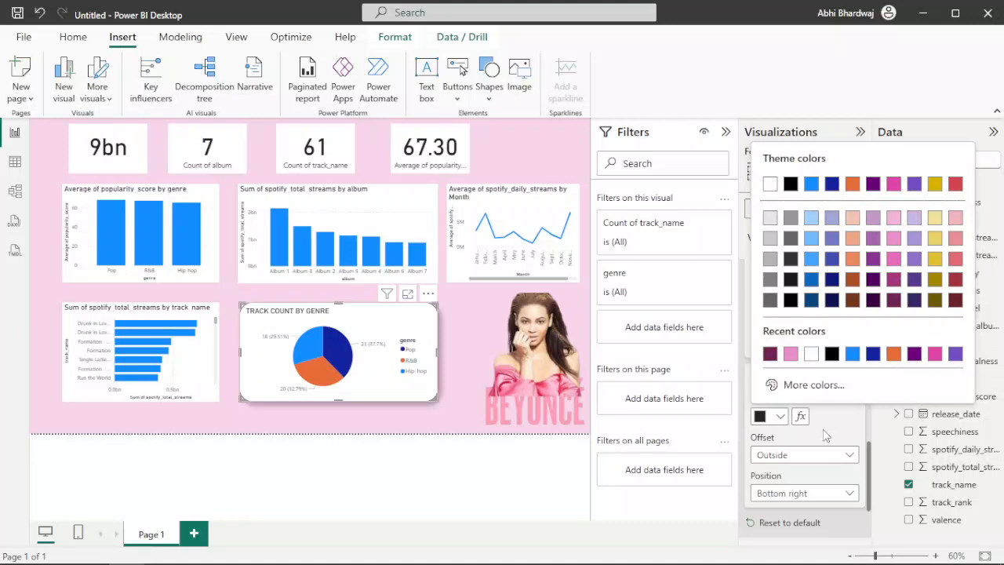
{"action": "left_click", "coordinate": [893, 259]}
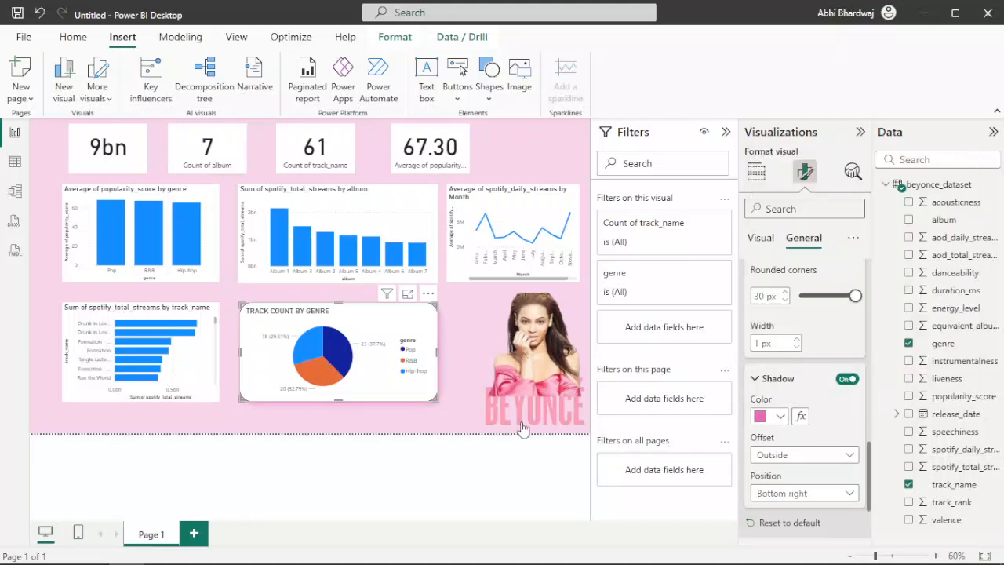
{"action": "left_click", "coordinate": [332, 430]}
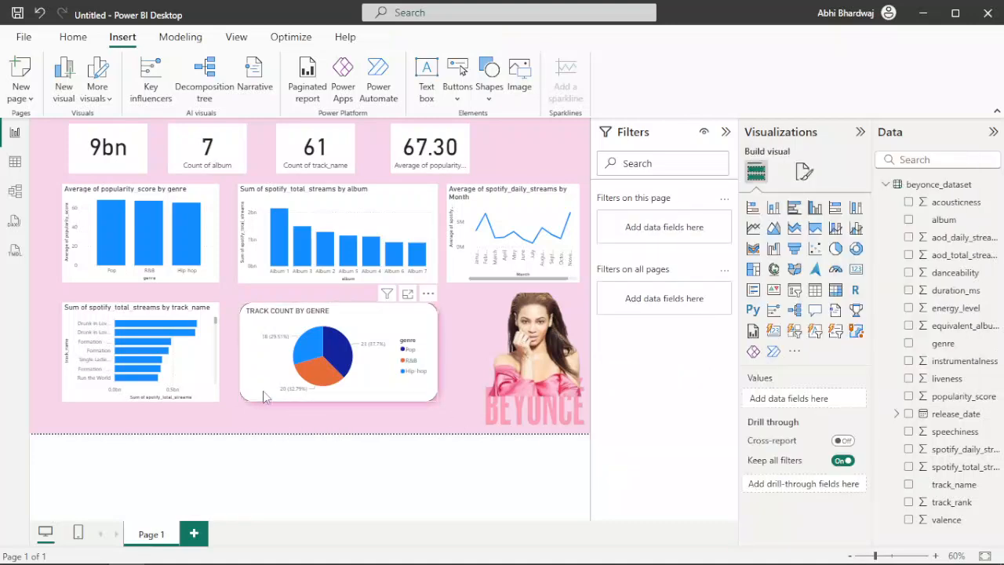
Try a dark pink background with 81% transparency on the genre pie chart
{"action": "left_click", "coordinate": [804, 171]}
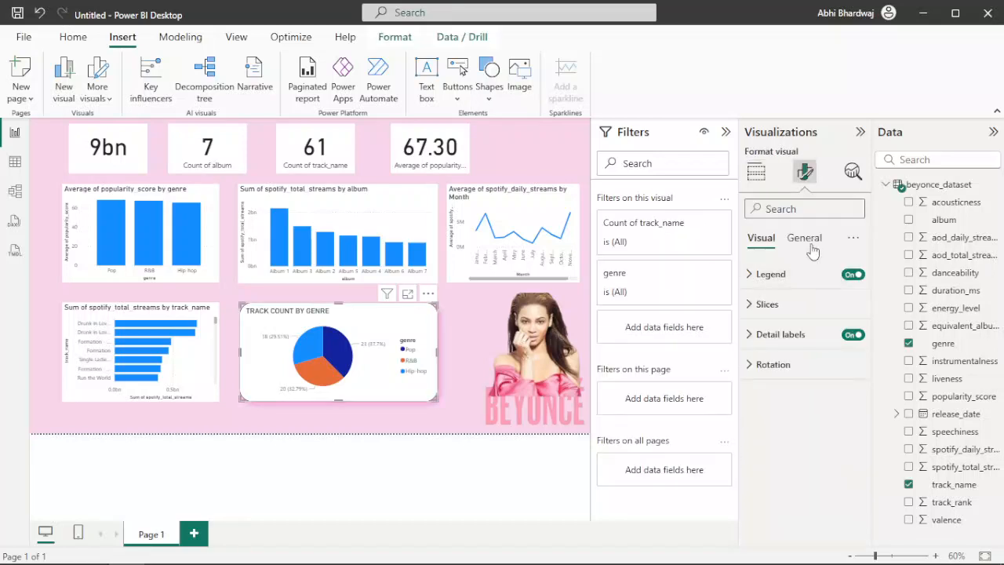
{"action": "left_click", "coordinate": [804, 237]}
{"action": "left_click", "coordinate": [792, 335]}
{"action": "left_click", "coordinate": [778, 409]}
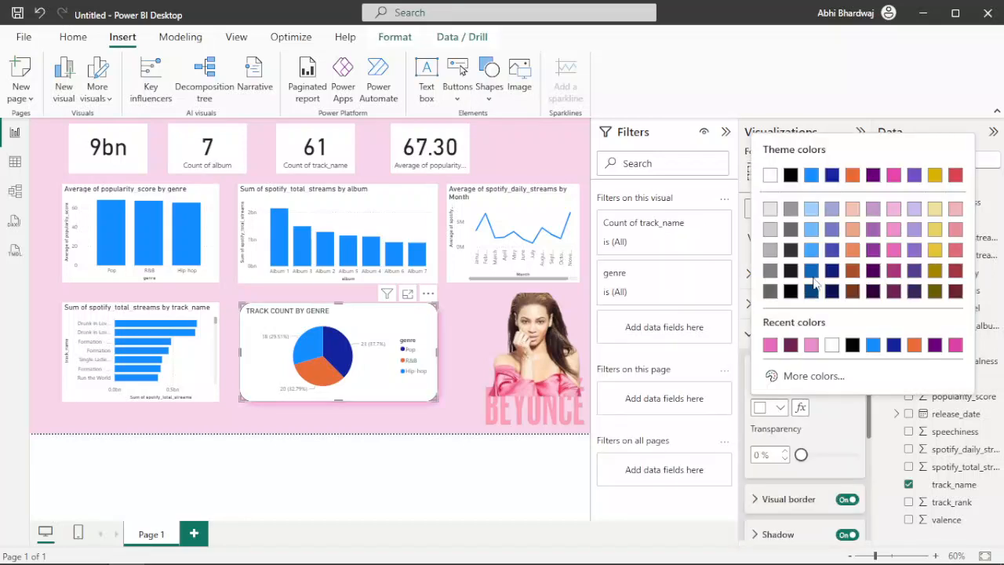
{"action": "left_click_drag", "start_coordinate": [800, 461], "coordinate": [832, 456]}
{"action": "left_click", "coordinate": [779, 408]}
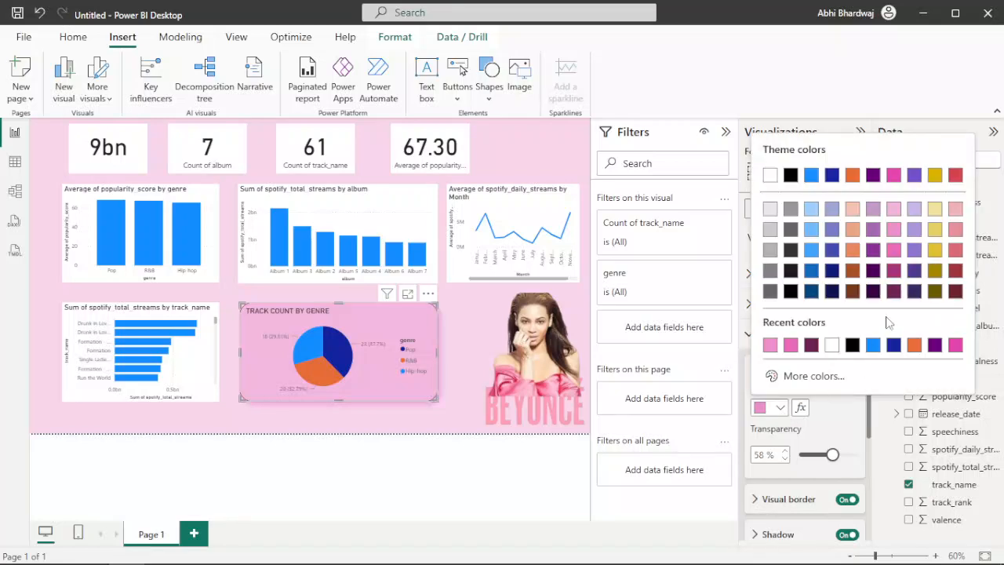
{"action": "left_click_drag", "start_coordinate": [832, 454], "coordinate": [845, 455]}
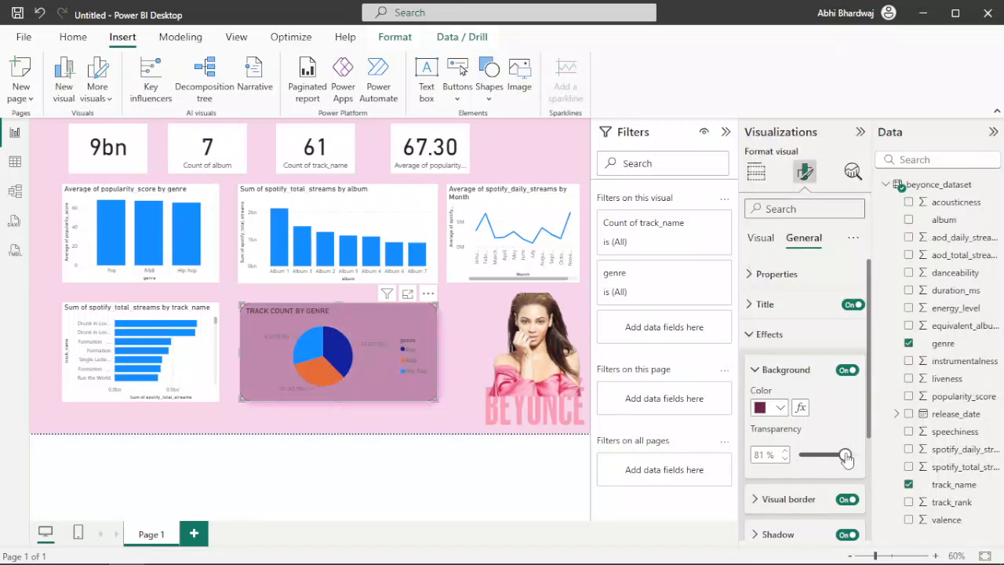
{"action": "left_click", "coordinate": [364, 403]}
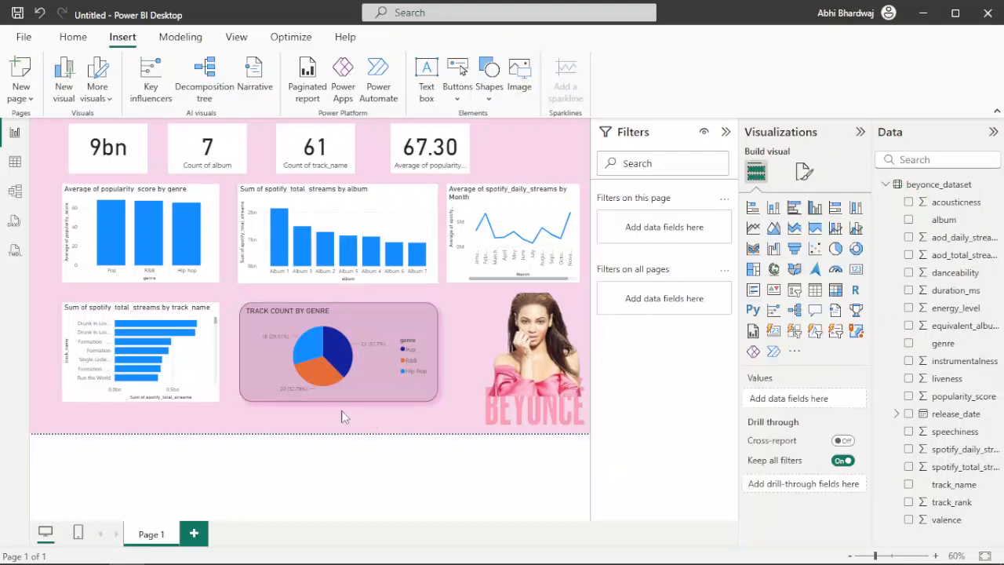
Try the bright pink theme color as the genre pie chart's background
{"action": "left_click", "coordinate": [256, 391]}
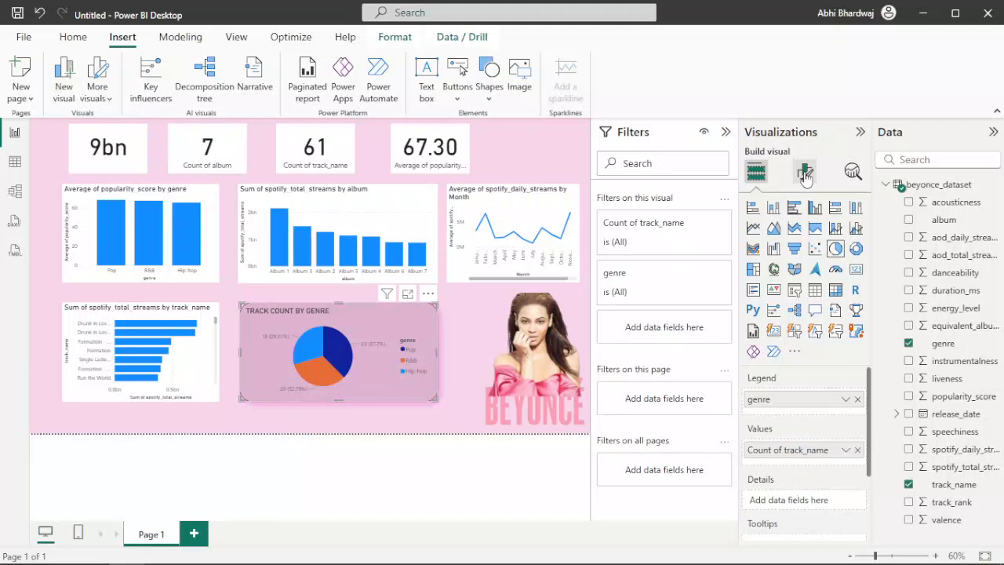
{"action": "left_click", "coordinate": [805, 174]}
{"action": "left_click", "coordinate": [800, 238]}
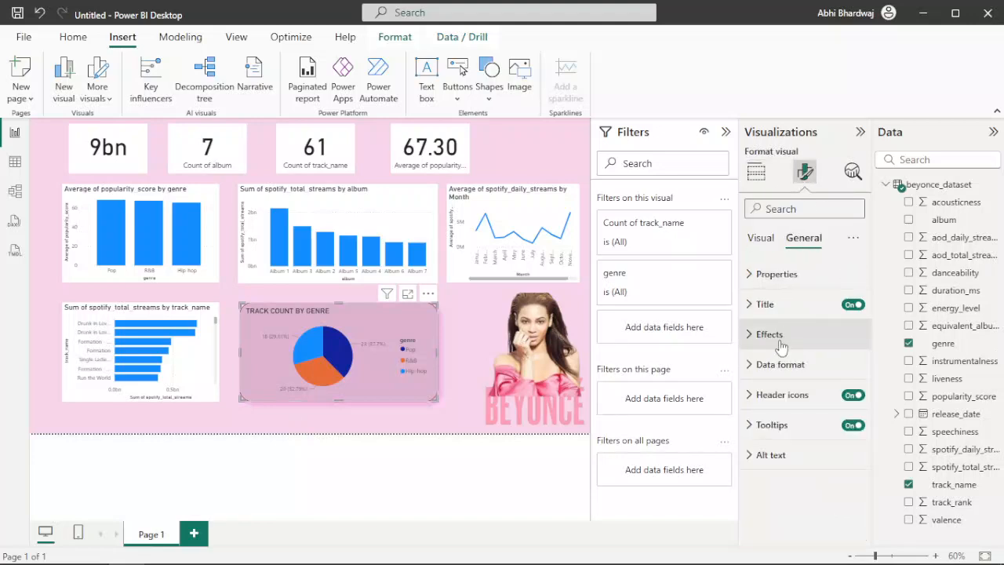
{"action": "left_click", "coordinate": [772, 334]}
{"action": "left_click", "coordinate": [772, 408]}
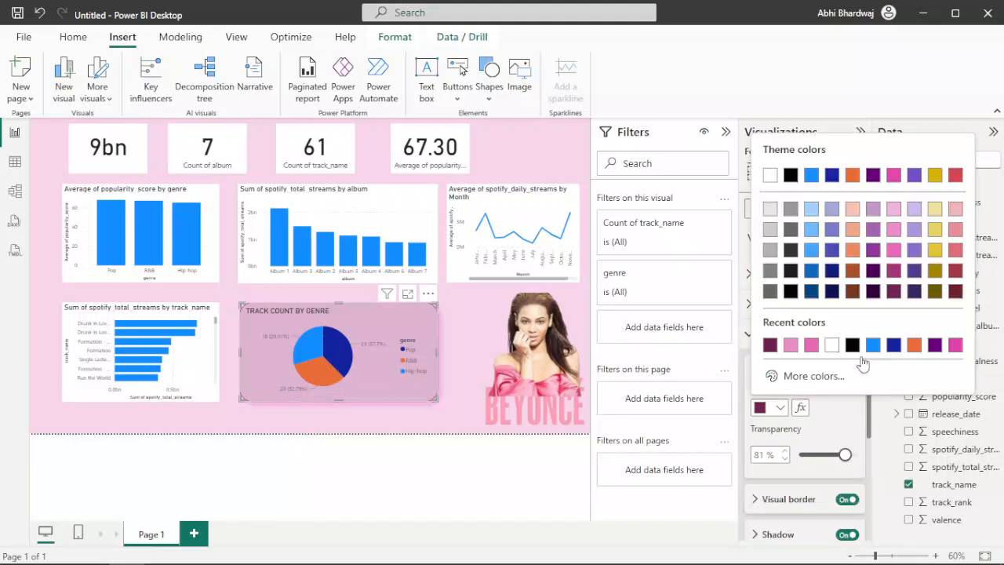
{"action": "left_click", "coordinate": [892, 176]}
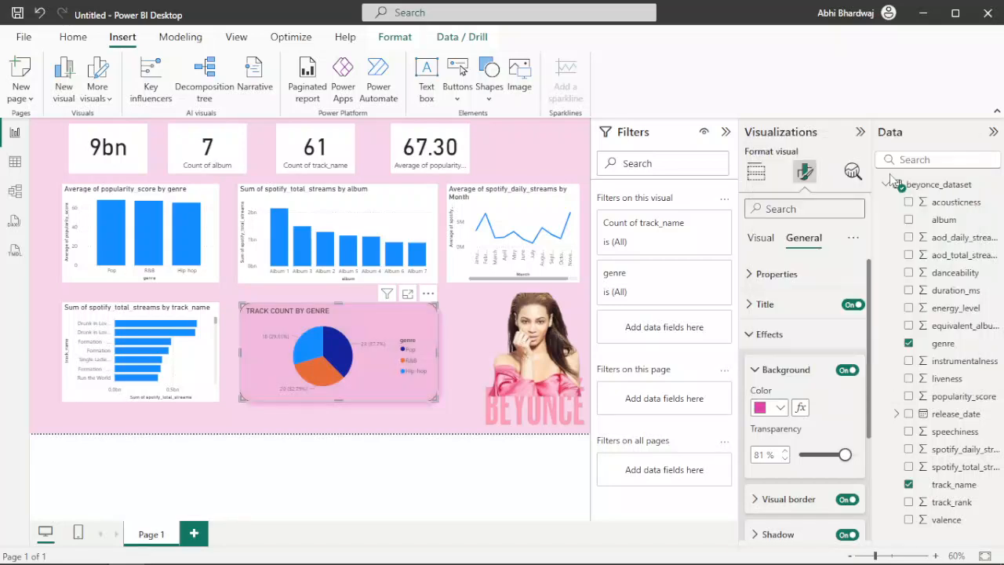
Try a red background with 77% transparency on the genre pie chart
{"action": "left_click", "coordinate": [780, 408]}
{"action": "left_click", "coordinate": [822, 351]}
{"action": "mouse_move", "coordinate": [844, 454]}
{"action": "left_mouse_down"}
{"action": "mouse_move", "coordinate": [834, 455]}
{"action": "mouse_move", "coordinate": [844, 460]}
{"action": "left_mouse_up"}
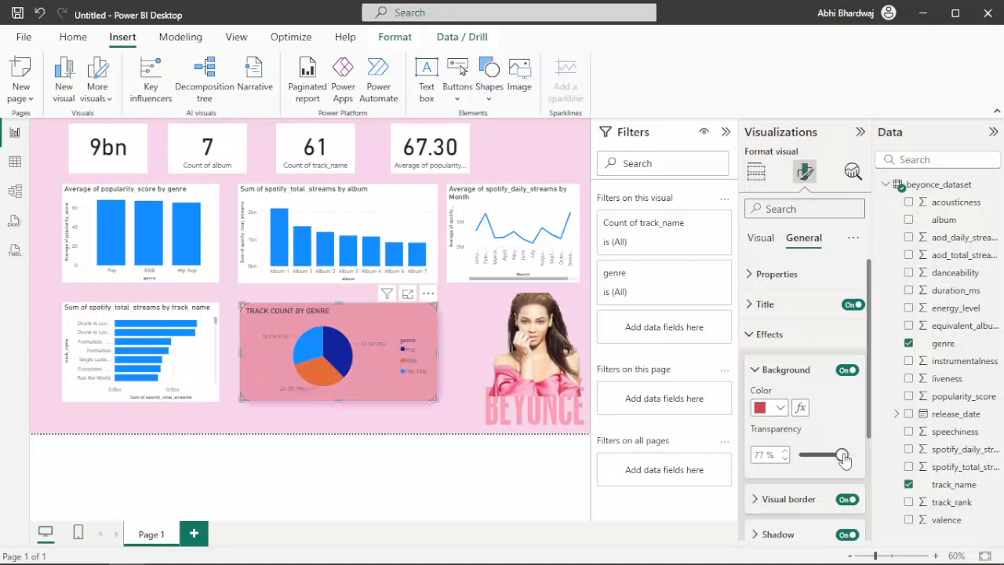
Try a dark red background with 78% transparency on the genre pie chart
{"action": "left_click", "coordinate": [779, 407]}
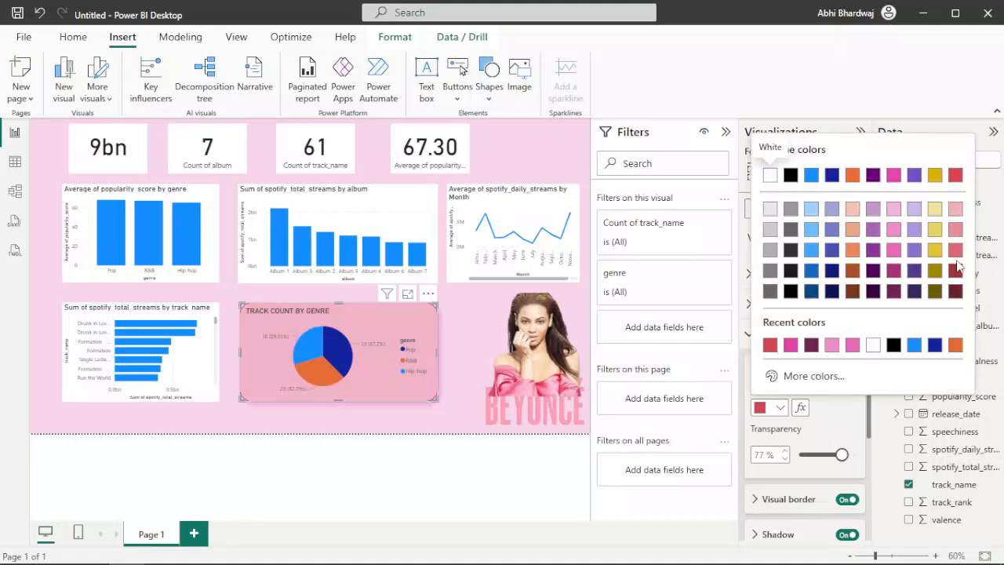
{"action": "left_click", "coordinate": [955, 292]}
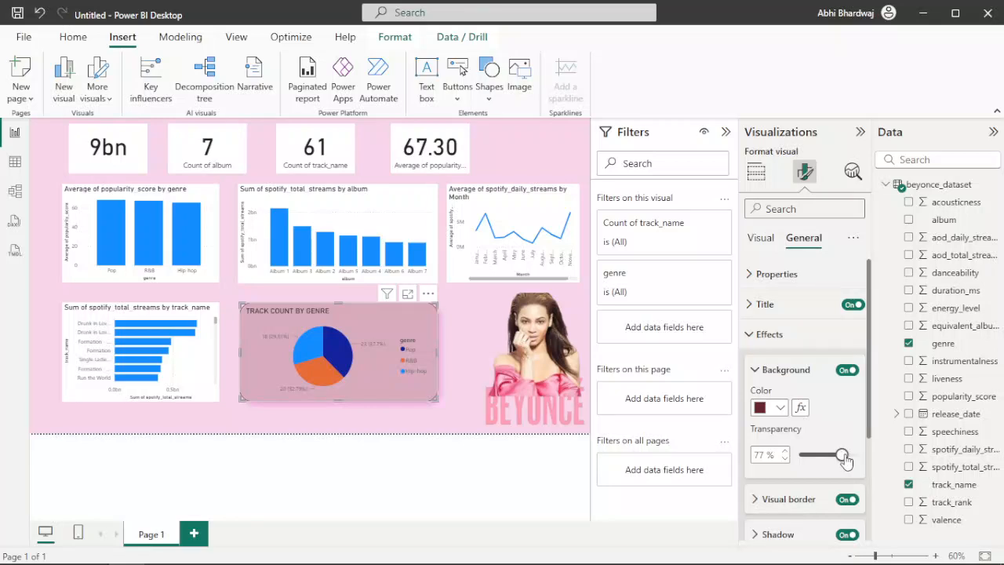
{"action": "left_click_drag", "start_coordinate": [846, 461], "coordinate": [841, 455]}
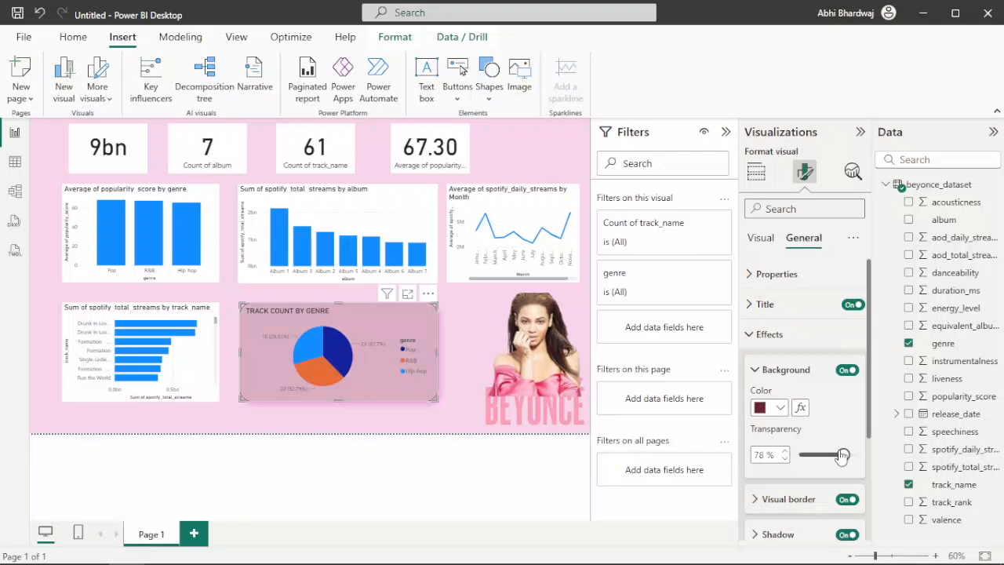
{"action": "left_click", "coordinate": [239, 415]}
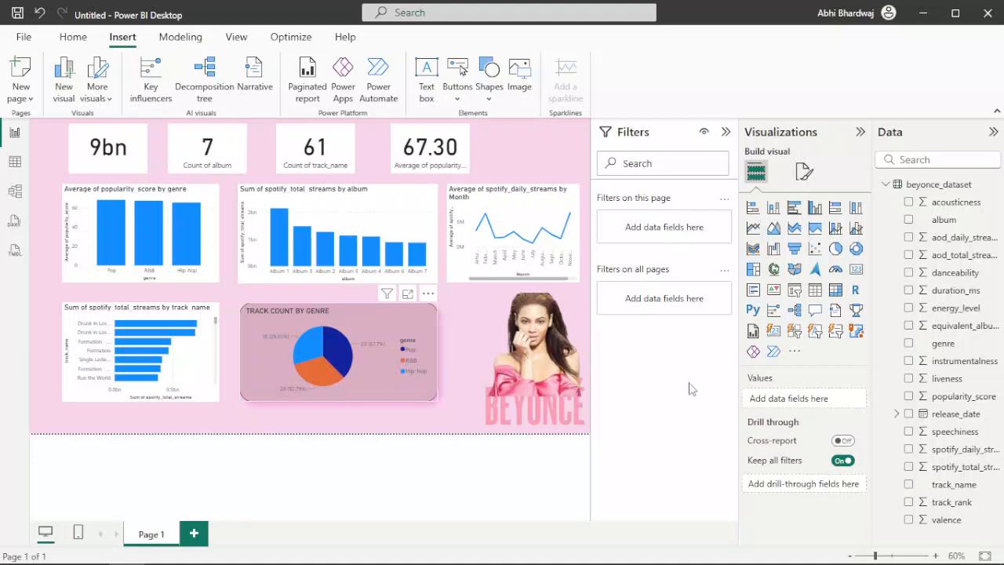
Change the genre pie chart's visual border color to bright pink
{"action": "left_click", "coordinate": [801, 174]}
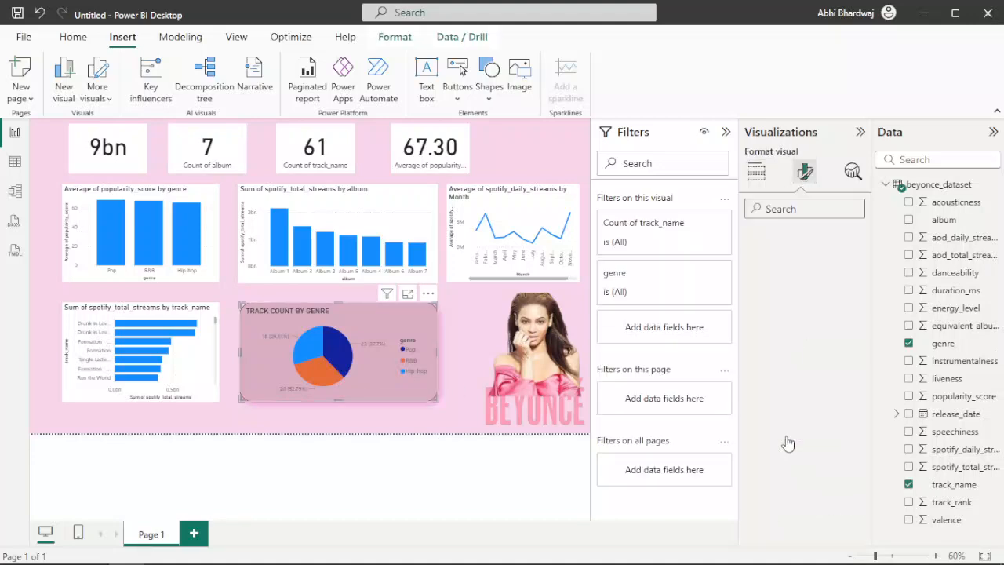
{"action": "left_click", "coordinate": [819, 238]}
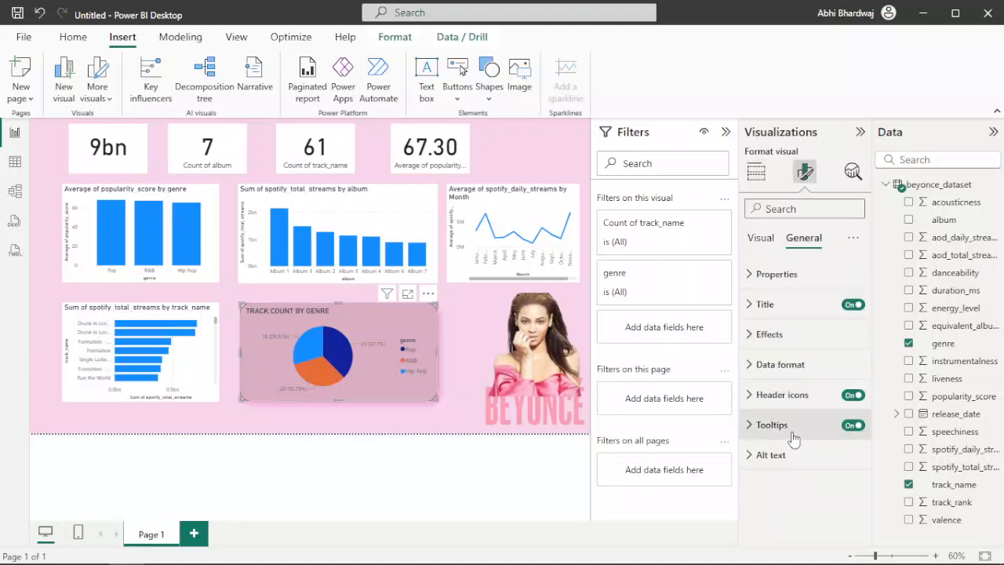
{"action": "left_click", "coordinate": [768, 334]}
{"action": "scroll", "coordinate": [795, 474], "scroll_direction": "down", "scroll_amount": 3}
{"action": "left_click", "coordinate": [784, 352]}
{"action": "left_click", "coordinate": [778, 389]}
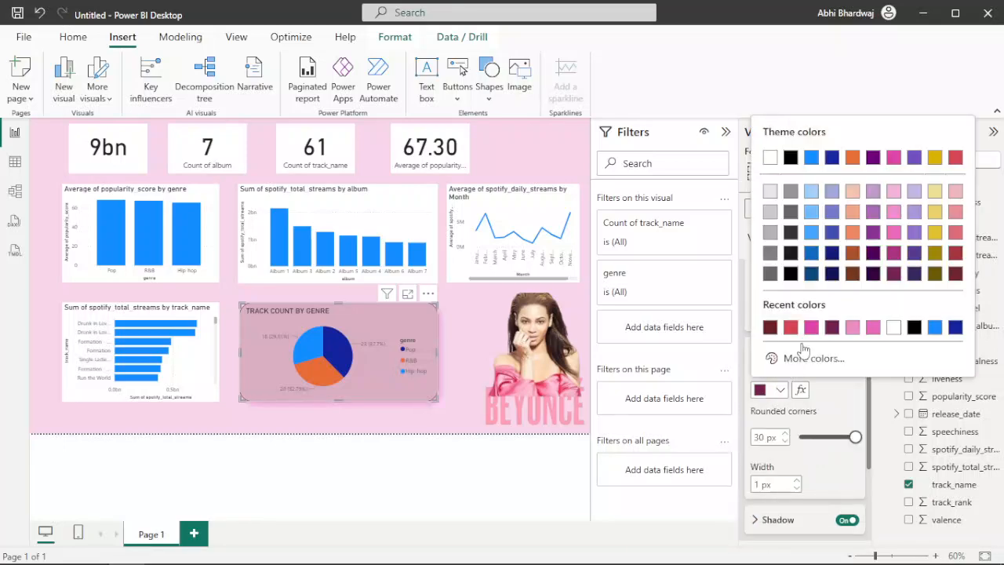
{"action": "left_click", "coordinate": [812, 327]}
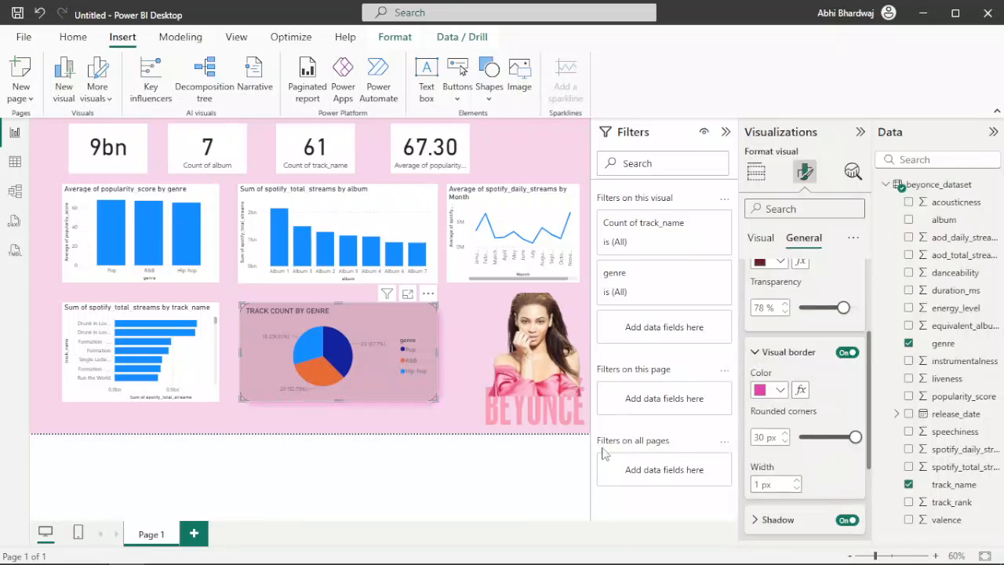
Change the genre pie chart's shadow color to the same bright pink as its border
{"action": "left_click", "coordinate": [779, 520]}
{"action": "scroll", "coordinate": [793, 441], "scroll_direction": "down", "scroll_amount": 2}
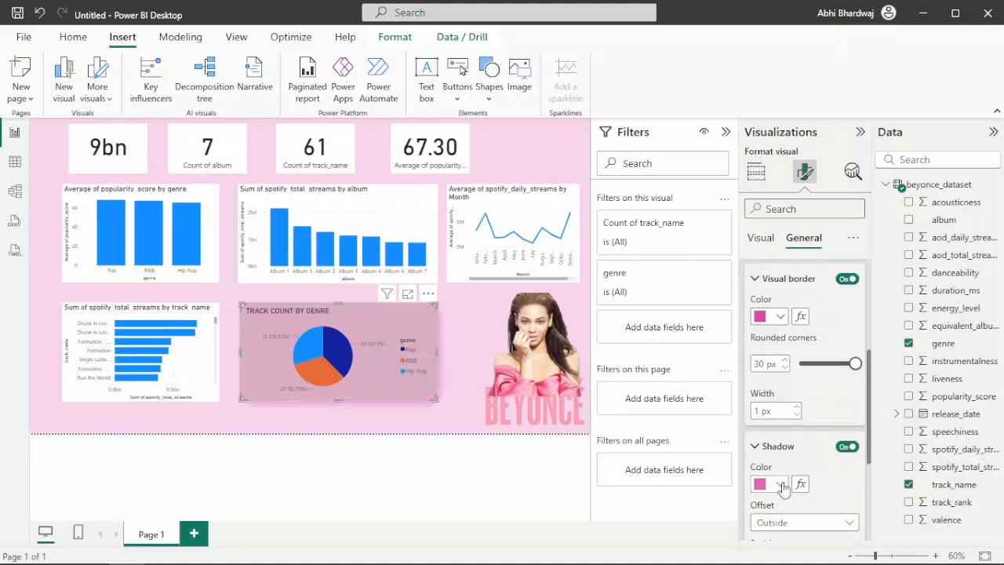
{"action": "left_click", "coordinate": [779, 484]}
{"action": "left_click", "coordinate": [769, 422]}
{"action": "left_click", "coordinate": [359, 431]}
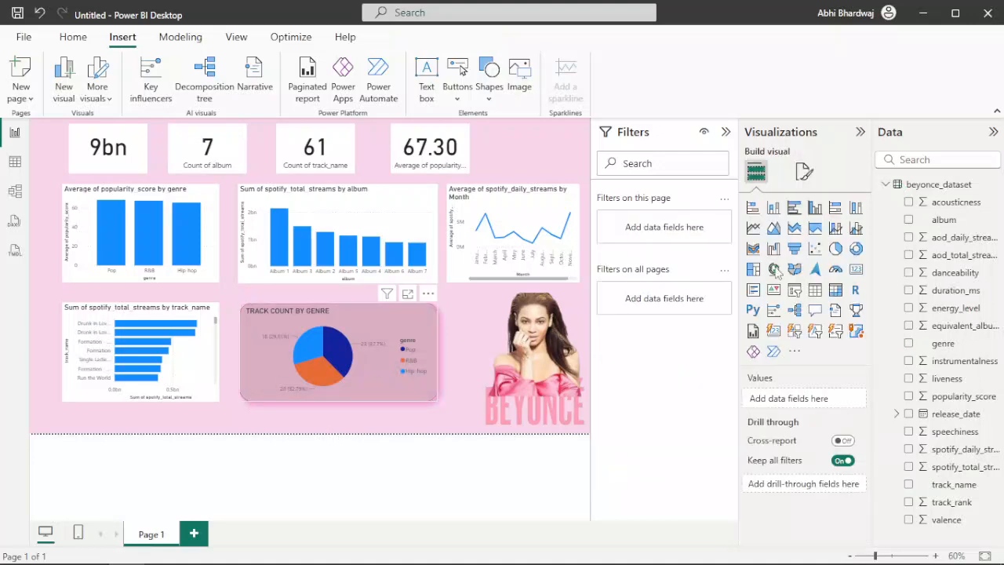
Set the genre pie chart's background to a light red theme shade with 59% transparency
{"action": "left_click", "coordinate": [804, 171]}
{"action": "left_click", "coordinate": [804, 236]}
{"action": "left_click", "coordinate": [794, 334]}
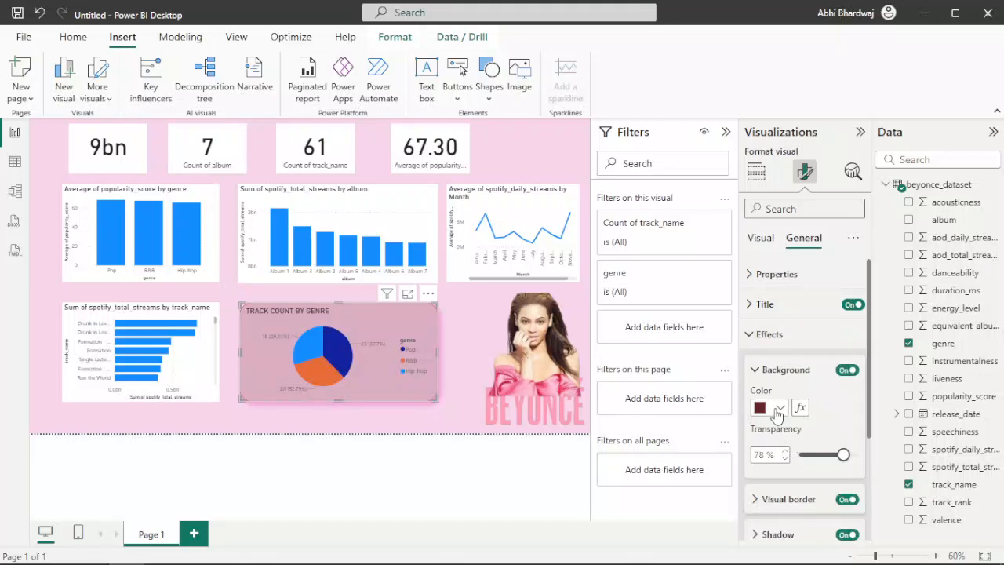
{"action": "left_click", "coordinate": [776, 409]}
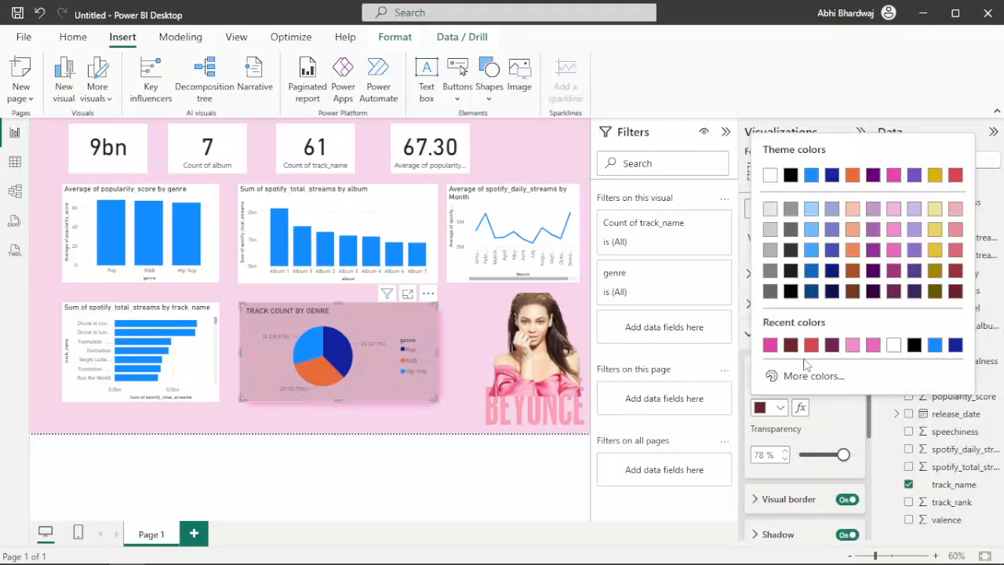
{"action": "left_click", "coordinate": [954, 228]}
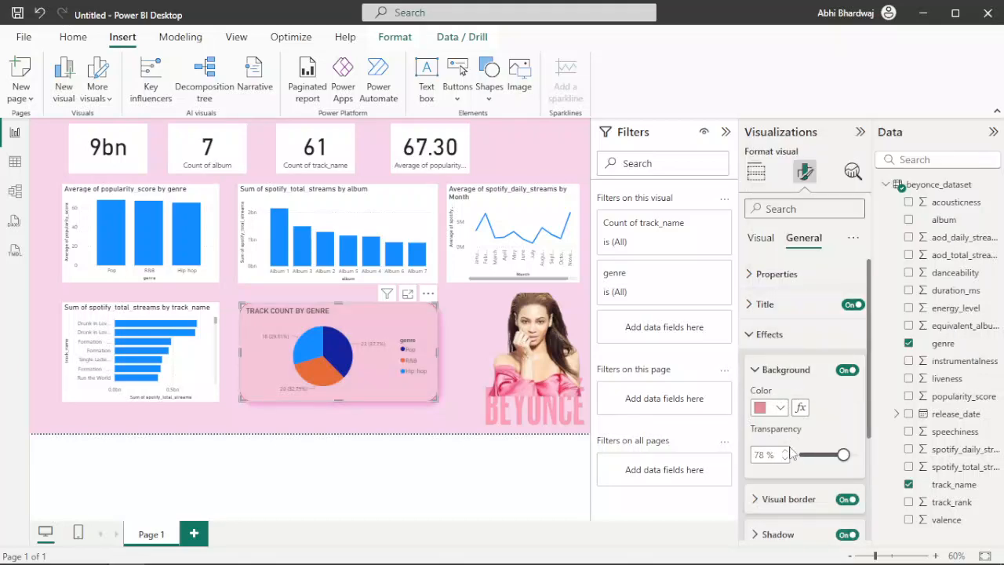
{"action": "left_click_drag", "start_coordinate": [842, 458], "coordinate": [832, 458]}
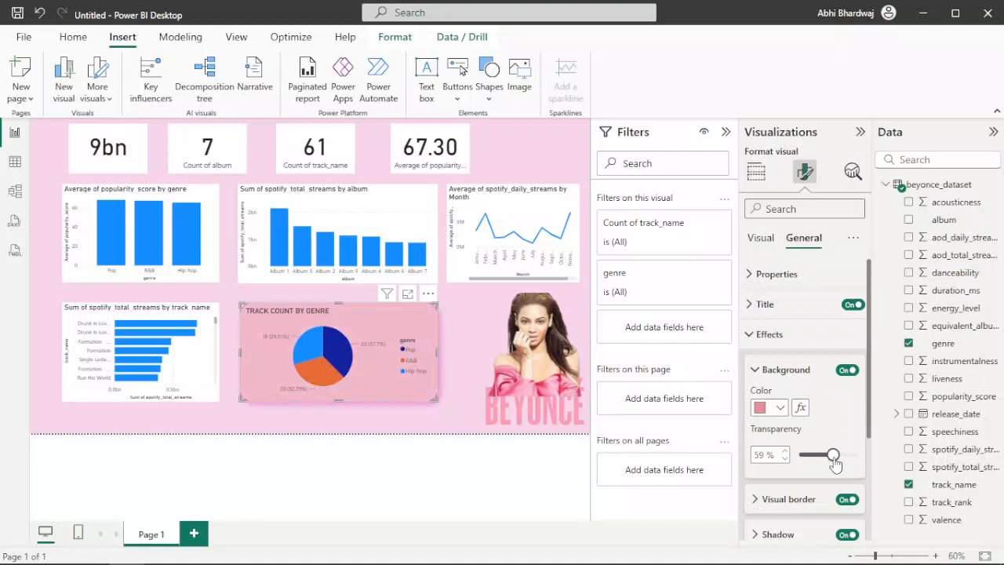
{"action": "left_click", "coordinate": [211, 432]}
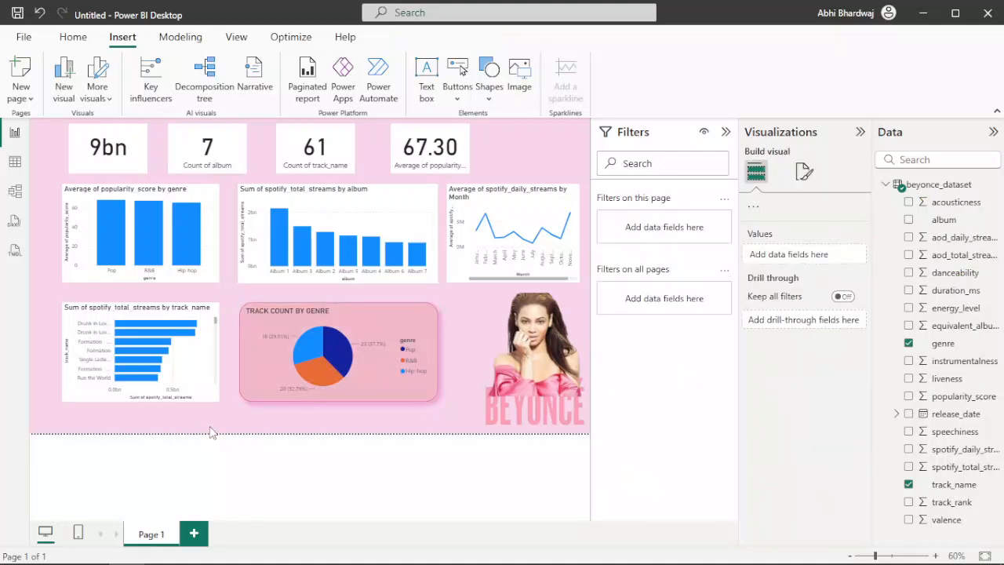
Review the genre pie chart's background, visual border and shadow settings
{"action": "left_click", "coordinate": [245, 393]}
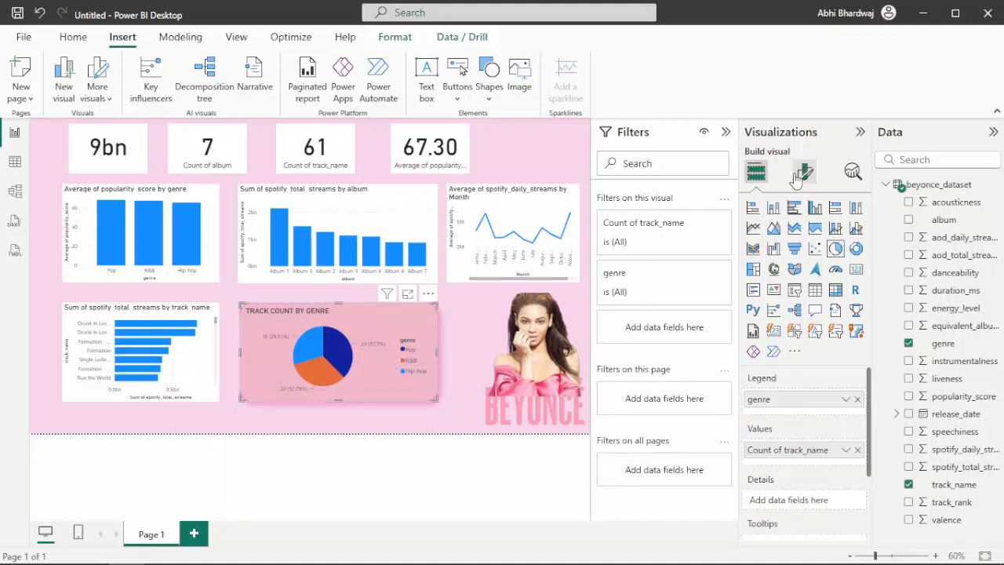
{"action": "left_click", "coordinate": [803, 171]}
{"action": "left_click", "coordinate": [808, 245]}
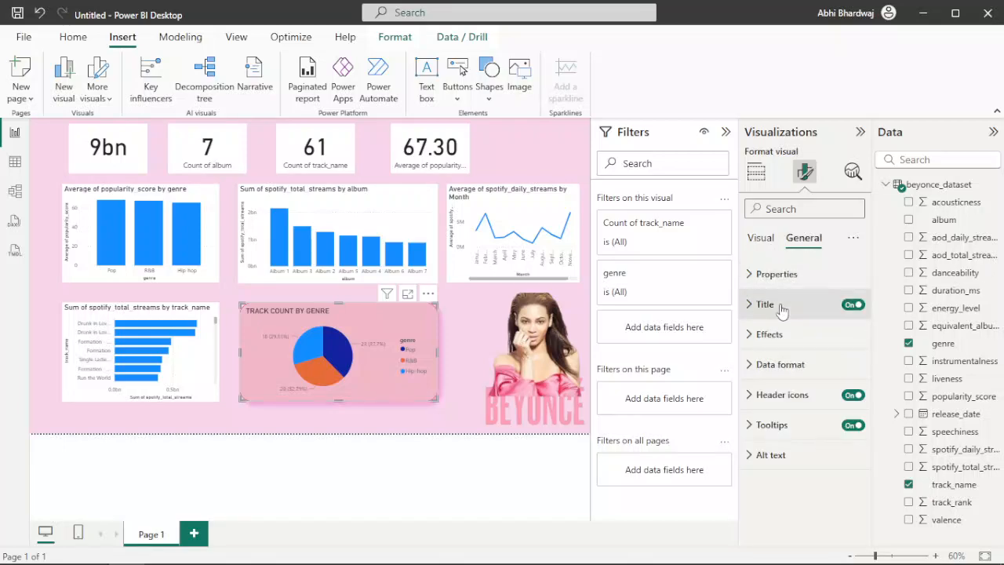
{"action": "left_click", "coordinate": [790, 343]}
{"action": "scroll", "coordinate": [790, 345], "scroll_direction": "down", "scroll_amount": 3}
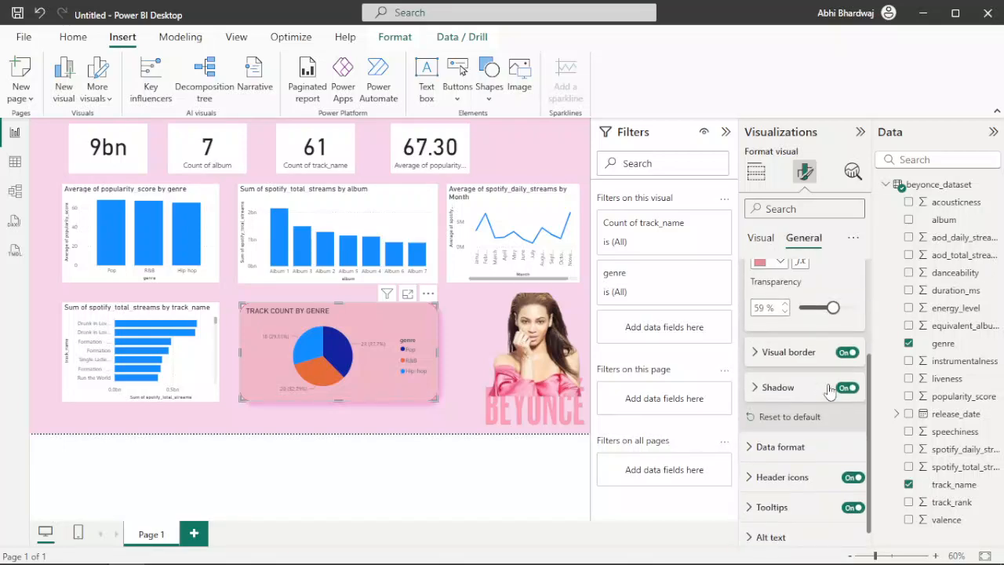
{"action": "left_click", "coordinate": [790, 352]}
{"action": "scroll", "coordinate": [788, 464], "scroll_direction": "down", "scroll_amount": 2}
{"action": "left_click", "coordinate": [784, 445]}
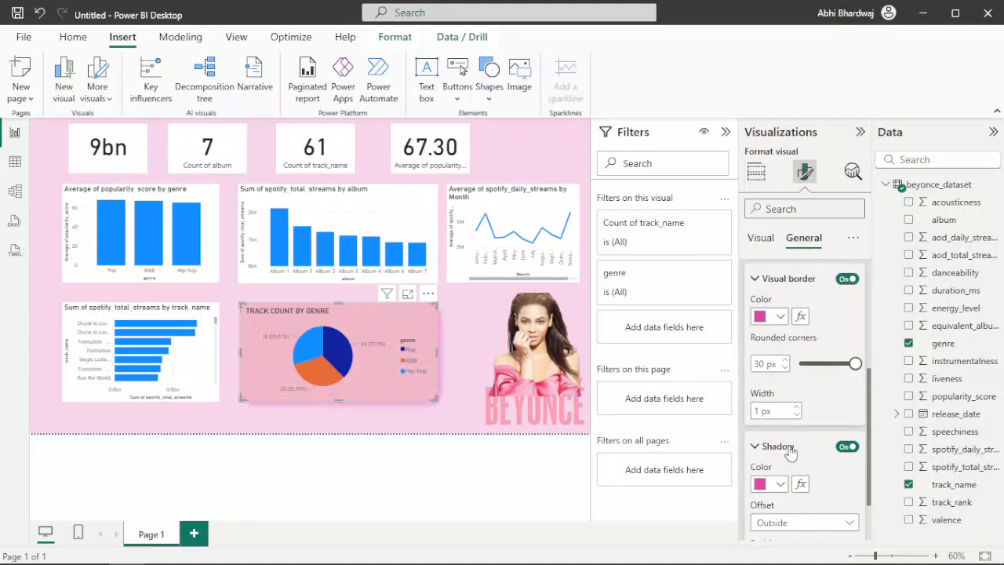
{"action": "left_click", "coordinate": [770, 319]}
{"action": "left_click", "coordinate": [838, 330]}
Try a custom bright red background (#F80317) with 76% transparency on the genre pie chart
{"action": "scroll", "coordinate": [819, 325], "scroll_direction": "up", "scroll_amount": 4}
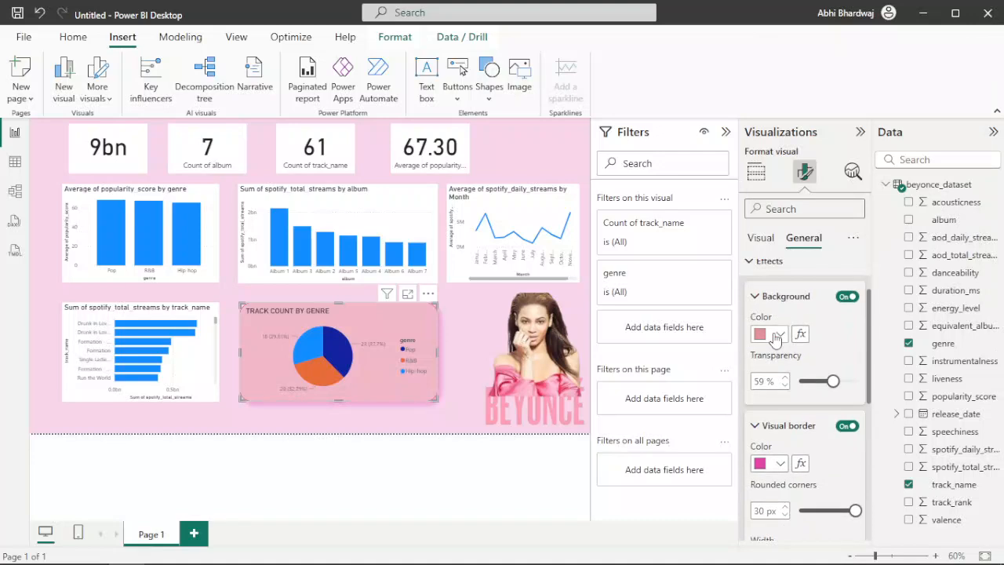
{"action": "left_click", "coordinate": [784, 332]}
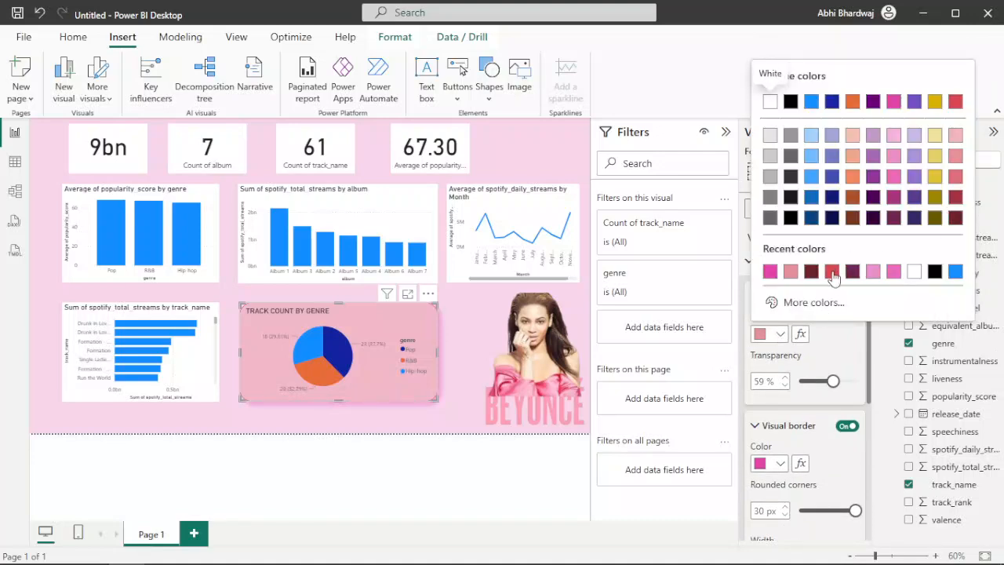
{"action": "left_click", "coordinate": [829, 302]}
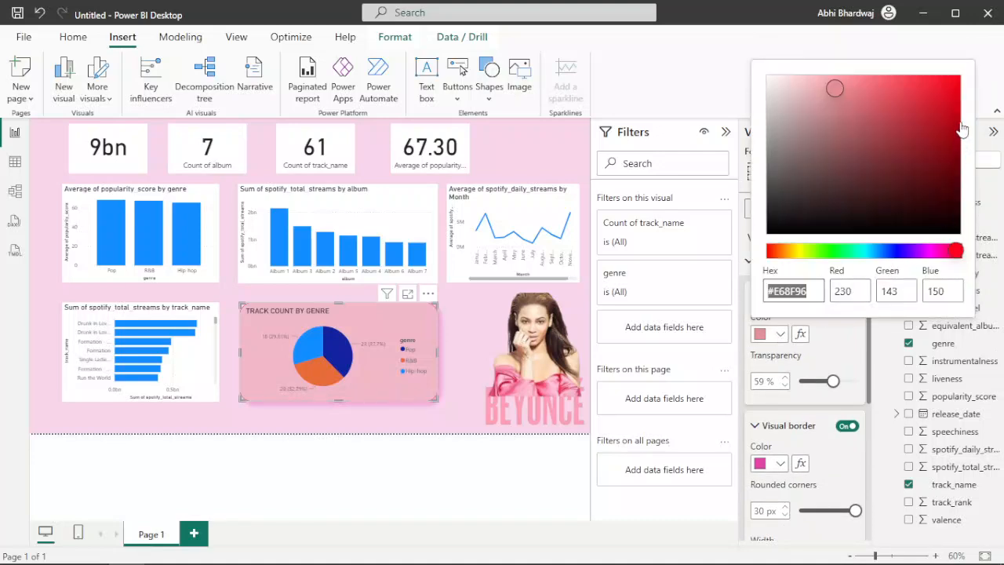
{"action": "left_click", "coordinate": [957, 78]}
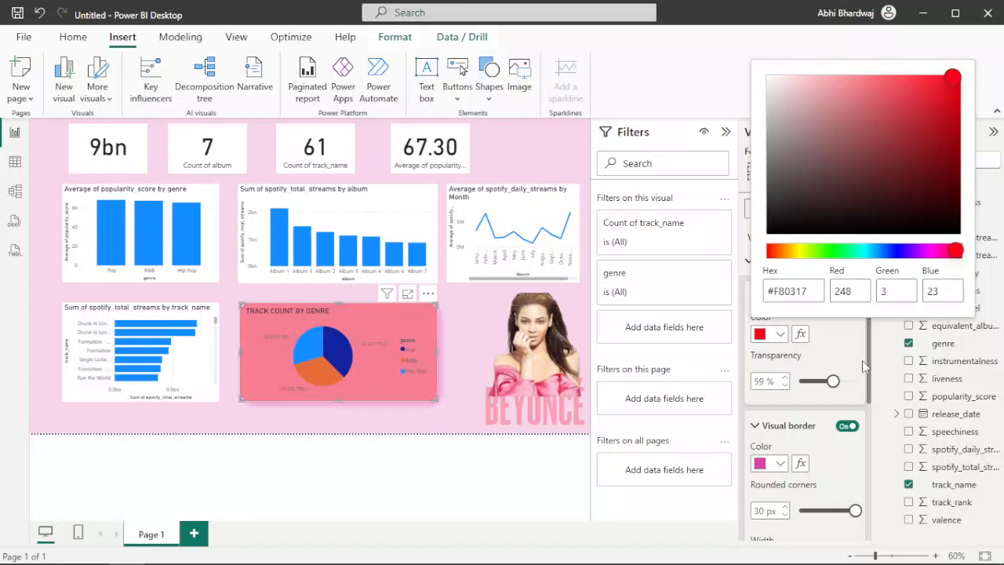
{"action": "left_click", "coordinate": [837, 385]}
{"action": "left_click_drag", "start_coordinate": [836, 384], "coordinate": [843, 387]}
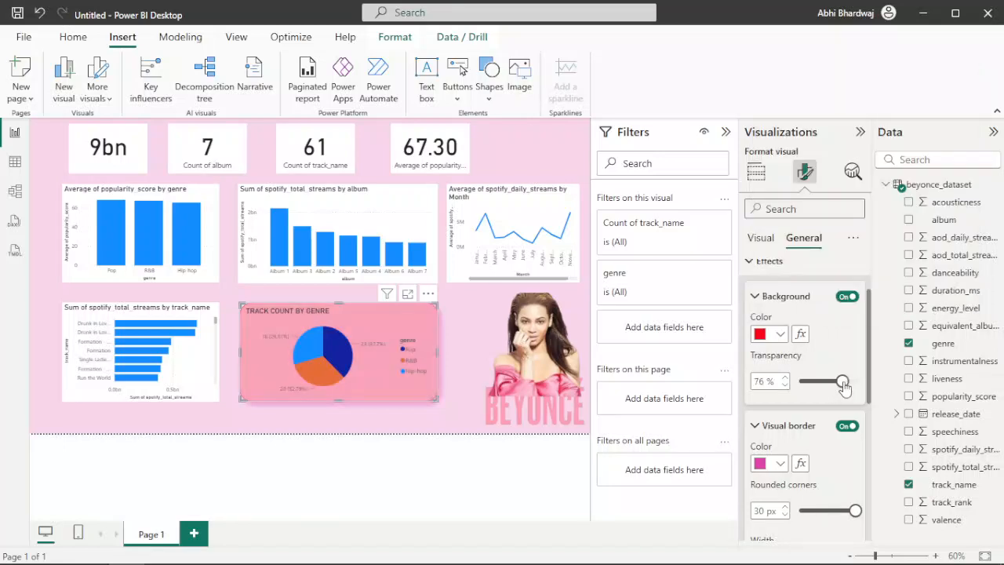
Try a black background with 89% transparency, and a custom lime yellow one with 70% transparency, on the genre pie chart
{"action": "left_click", "coordinate": [780, 335]}
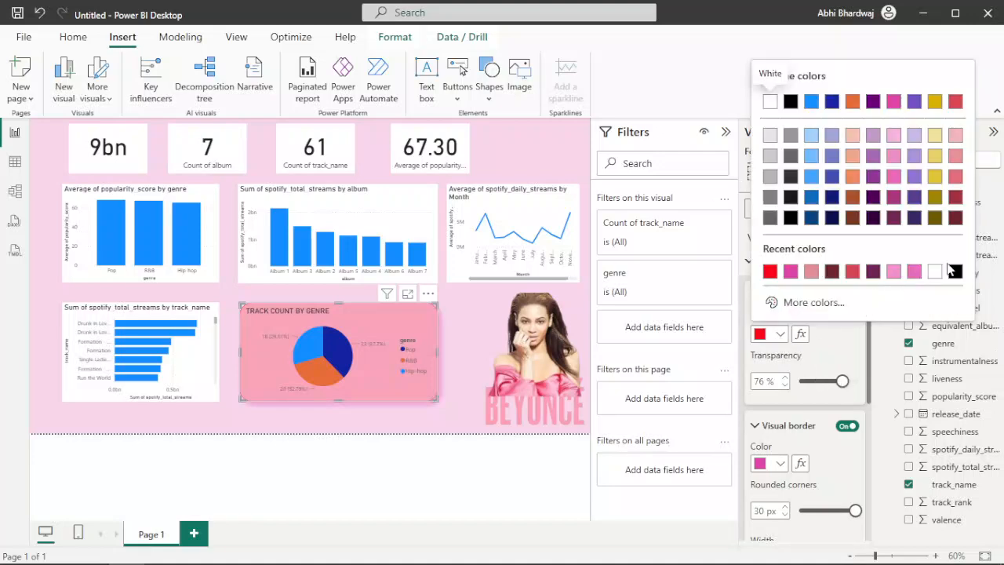
{"action": "left_click_drag", "start_coordinate": [849, 387], "coordinate": [852, 388]}
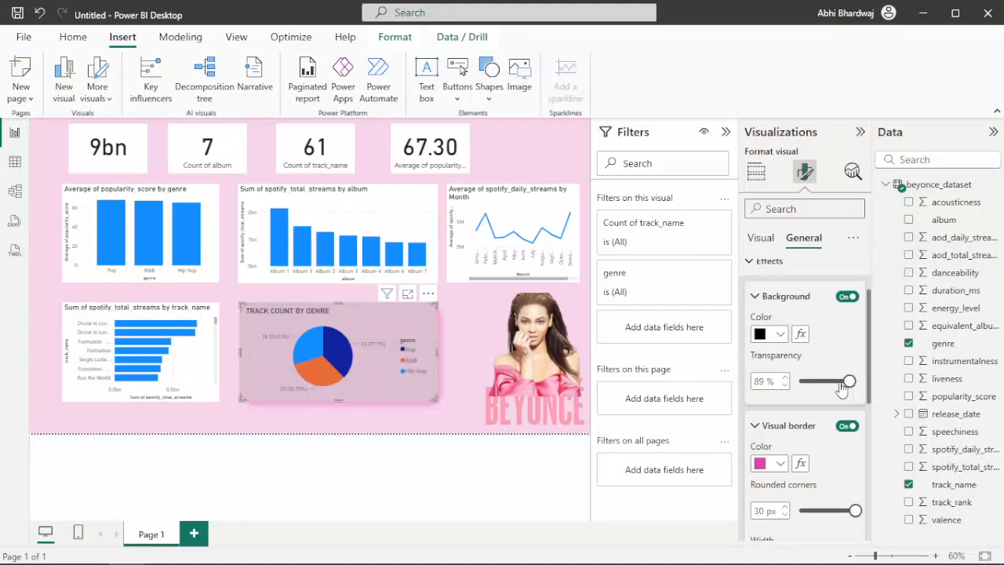
{"action": "left_click", "coordinate": [778, 333]}
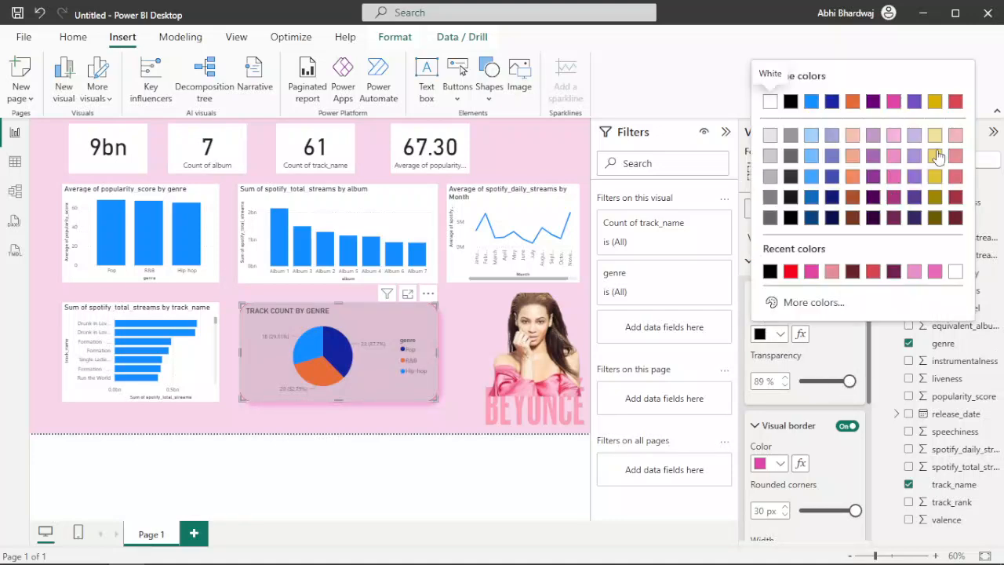
{"action": "left_click", "coordinate": [813, 303]}
{"action": "left_click", "coordinate": [801, 251]}
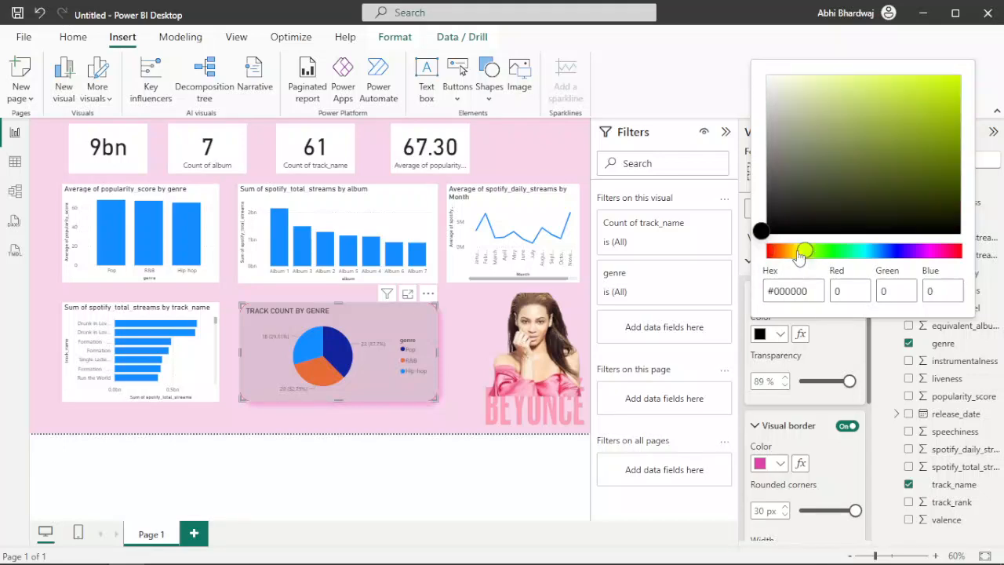
{"action": "left_click", "coordinate": [936, 76]}
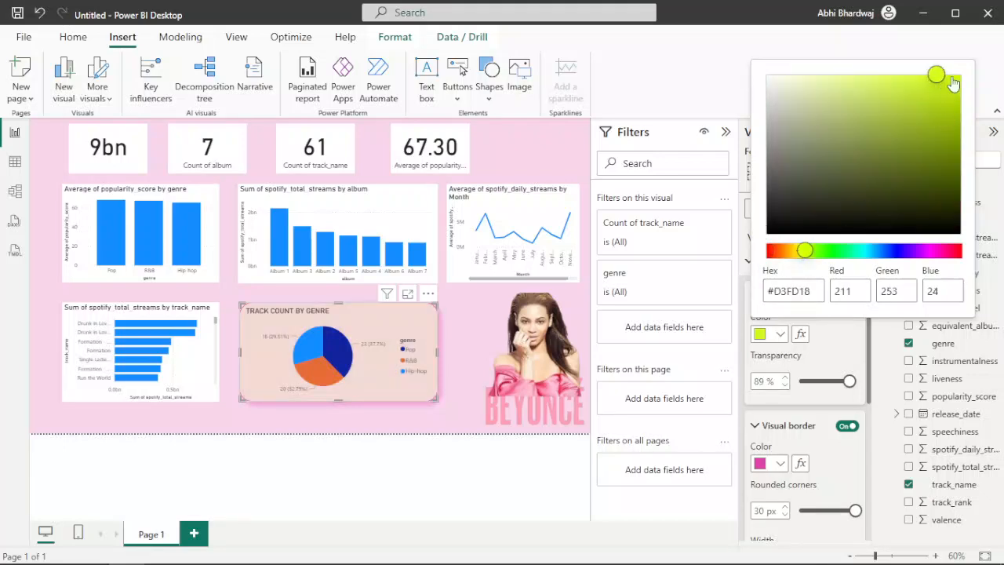
{"action": "left_click_drag", "start_coordinate": [946, 84], "coordinate": [959, 74]}
{"action": "left_click", "coordinate": [851, 388]}
{"action": "left_click_drag", "start_coordinate": [850, 385], "coordinate": [840, 390]}
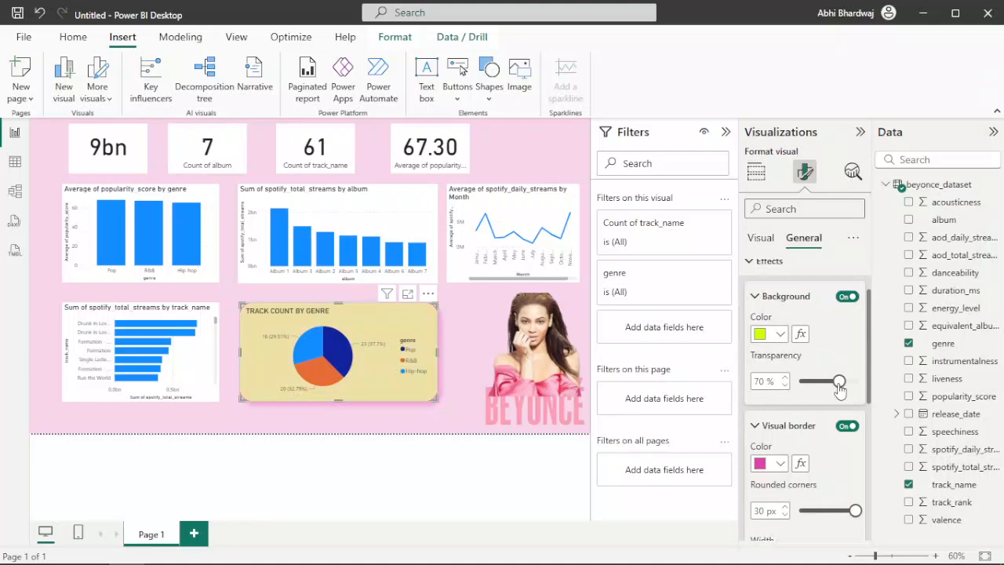
Set the genre pie chart's background to bright pink with 57% transparency
{"action": "left_click", "coordinate": [779, 336]}
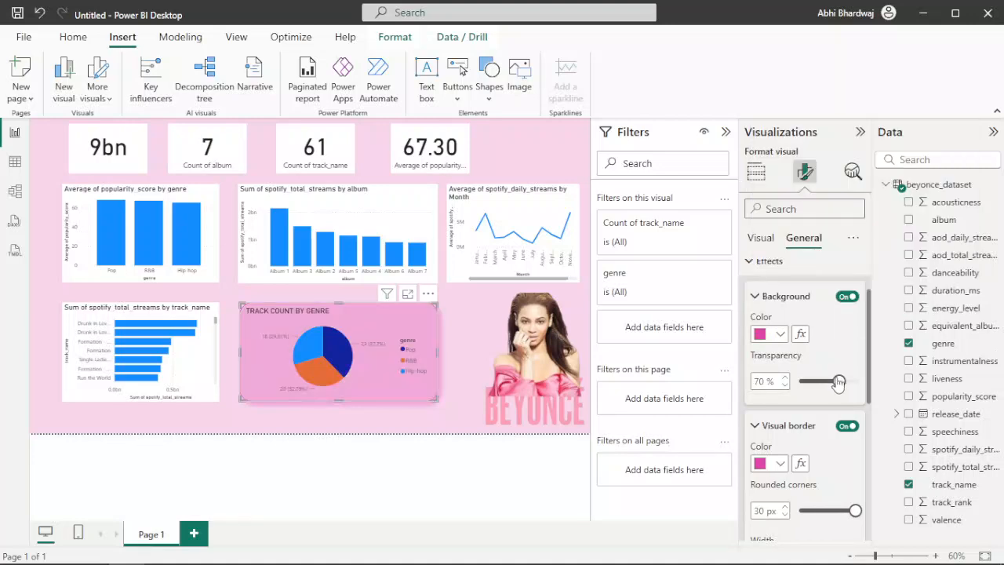
{"action": "left_click_drag", "start_coordinate": [837, 382], "coordinate": [831, 382]}
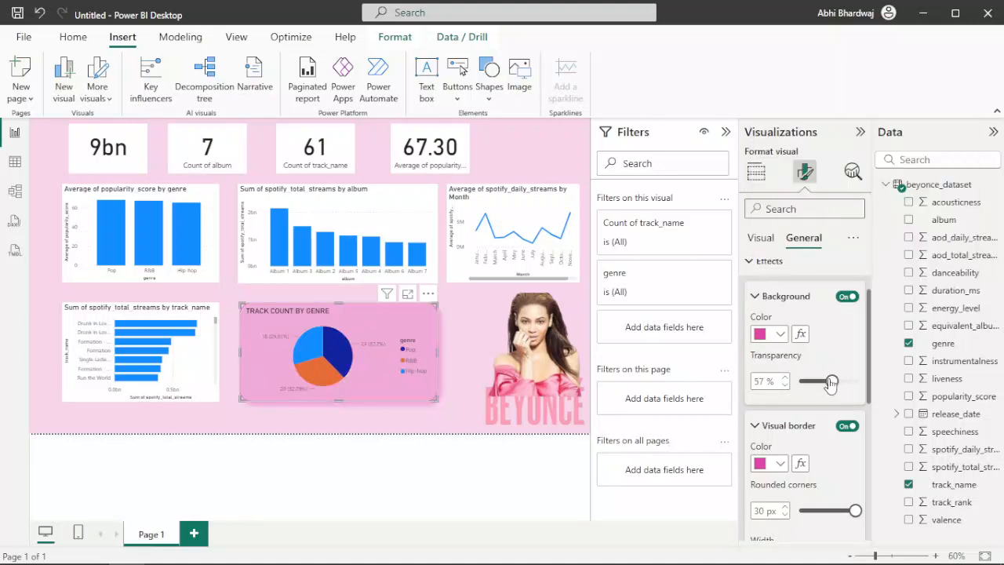
Try a bright red visual border on the genre pie chart and deselect the chart
{"action": "left_click", "coordinate": [784, 464]}
{"action": "left_click", "coordinate": [831, 401]}
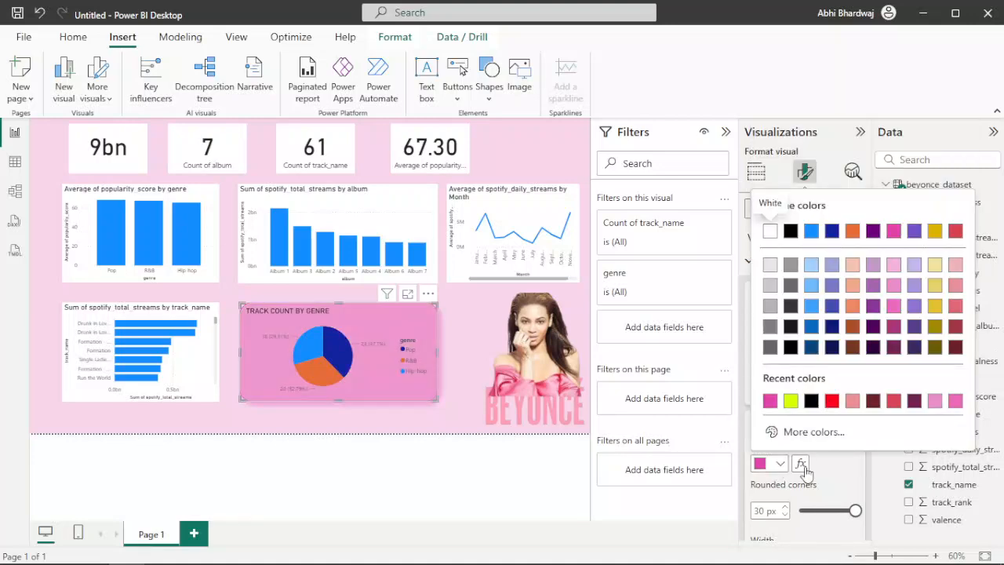
{"action": "scroll", "coordinate": [822, 471], "scroll_direction": "down", "scroll_amount": 2}
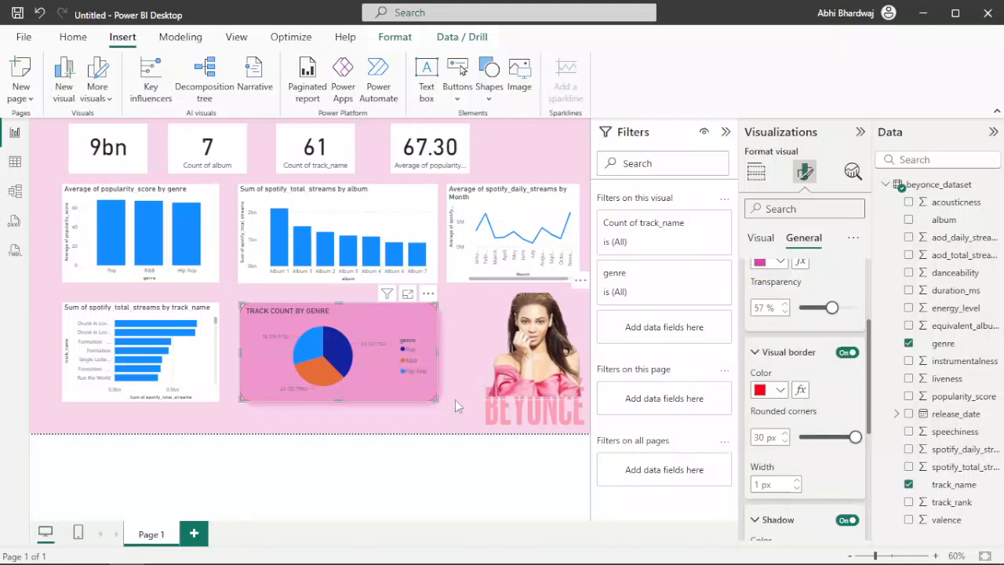
{"action": "left_click", "coordinate": [377, 419]}
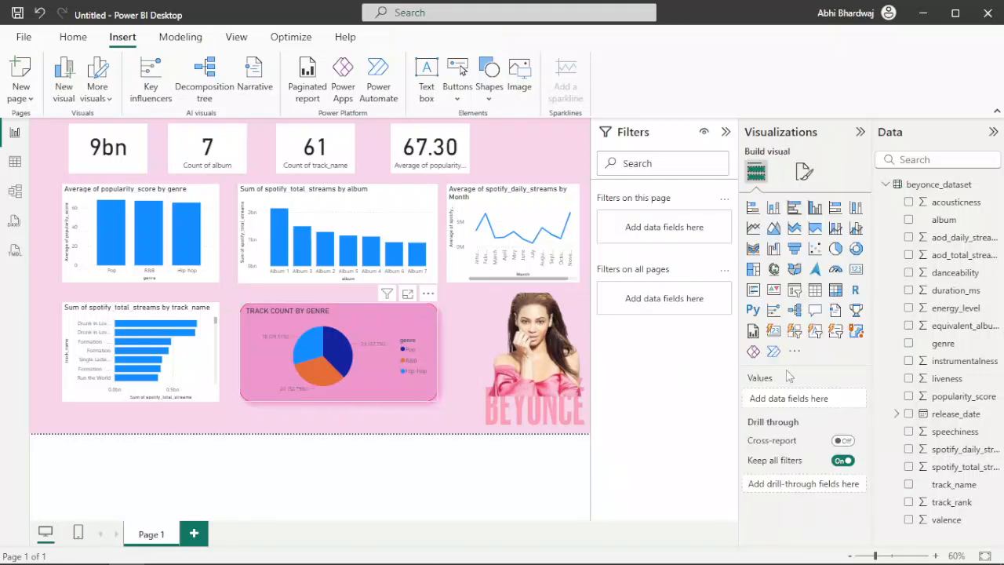
Change the genre pie chart's visual border color to a light pink theme shade
{"action": "left_click", "coordinate": [805, 170]}
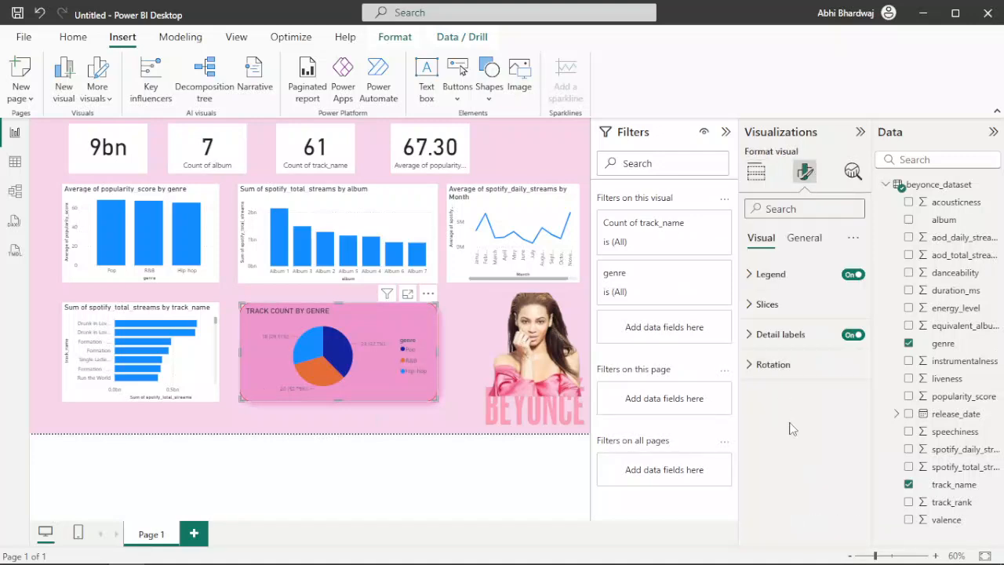
{"action": "left_click", "coordinate": [804, 237]}
{"action": "left_click", "coordinate": [773, 334]}
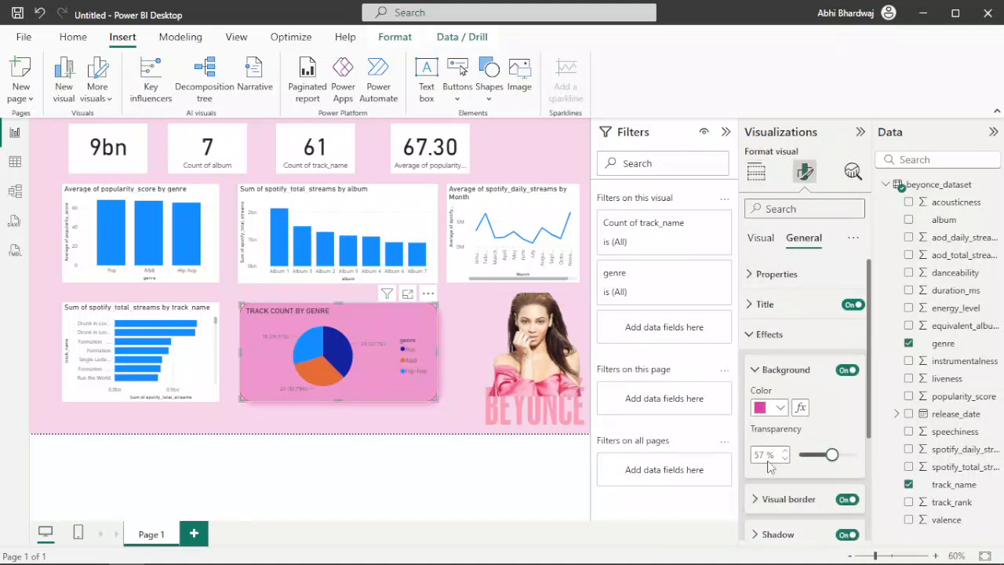
{"action": "scroll", "coordinate": [768, 463], "scroll_direction": "down", "scroll_amount": 2}
{"action": "left_click", "coordinate": [773, 352]}
{"action": "left_click", "coordinate": [775, 390]}
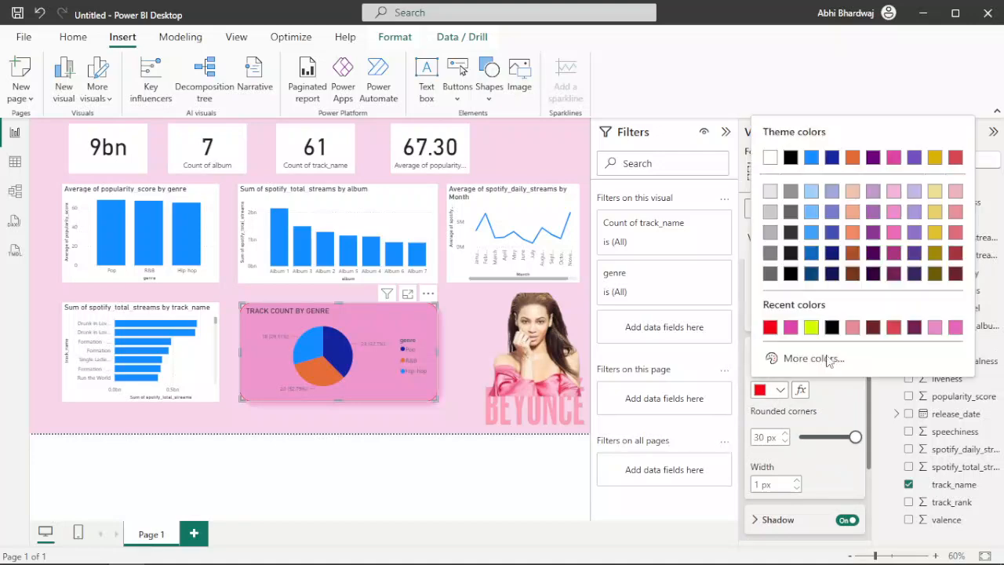
{"action": "left_click", "coordinate": [894, 213]}
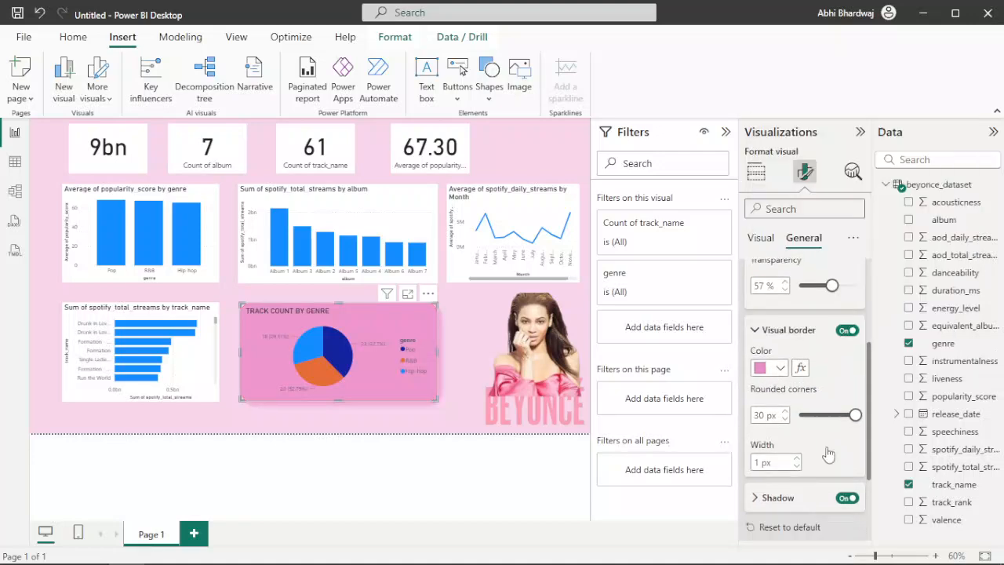
{"action": "scroll", "coordinate": [794, 460], "scroll_direction": "down", "scroll_amount": 2}
{"action": "left_click", "coordinate": [772, 375]}
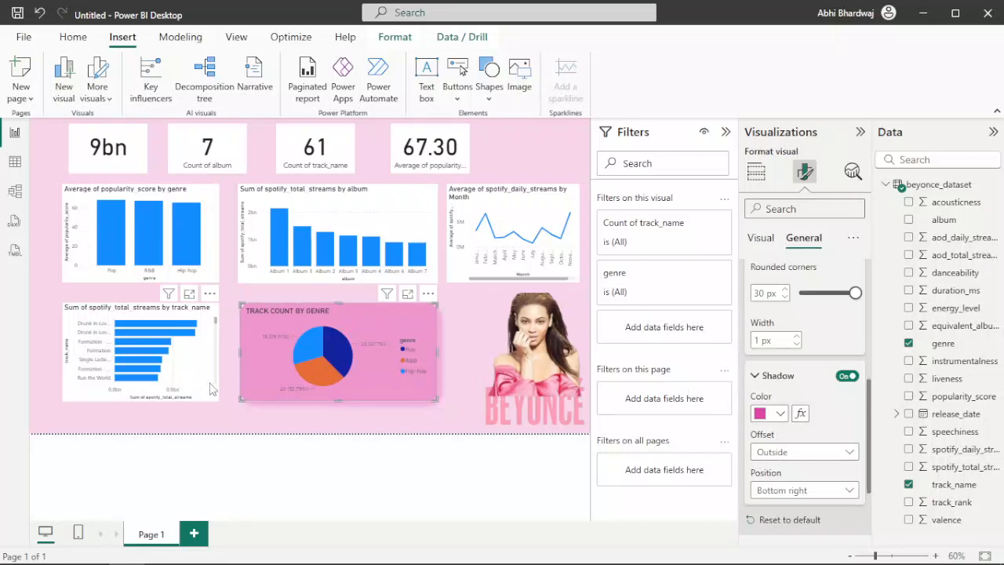
{"action": "left_click", "coordinate": [68, 392]}
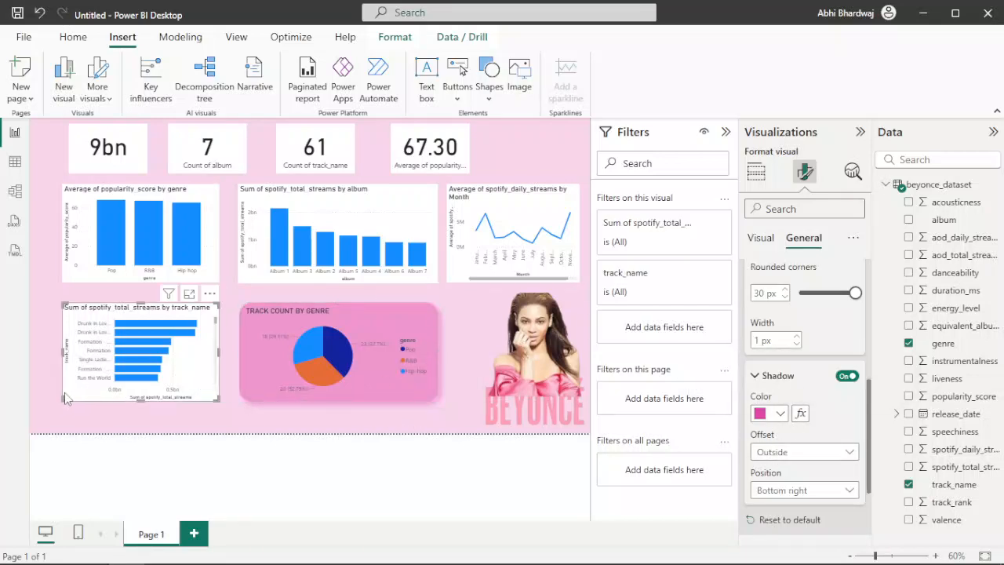
Set the genre pie chart's title font to Arial Black and its text color to white
{"action": "left_click", "coordinate": [253, 379]}
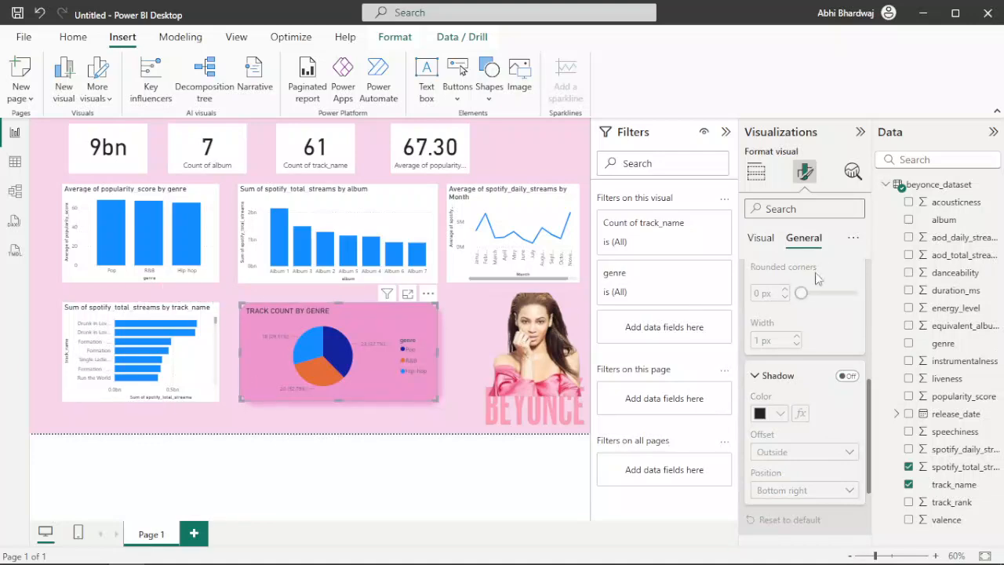
{"action": "scroll", "coordinate": [807, 314], "scroll_direction": "up", "scroll_amount": 5}
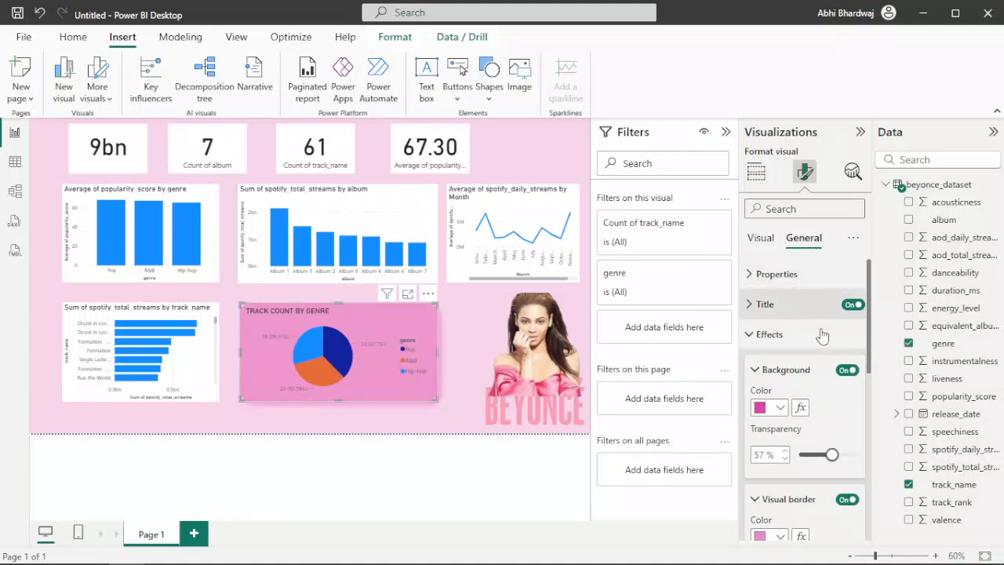
{"action": "left_click", "coordinate": [796, 307]}
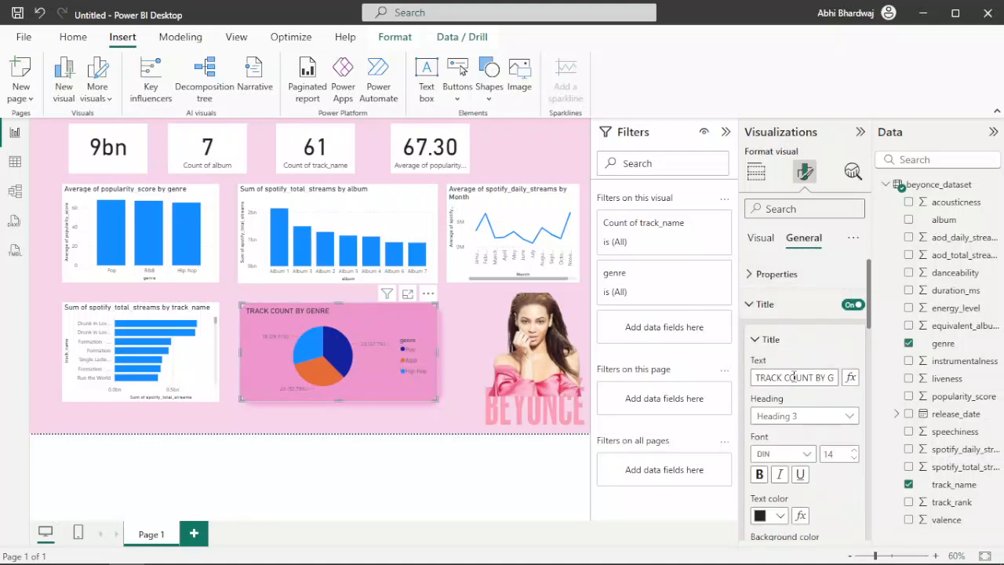
{"action": "left_click", "coordinate": [782, 453]}
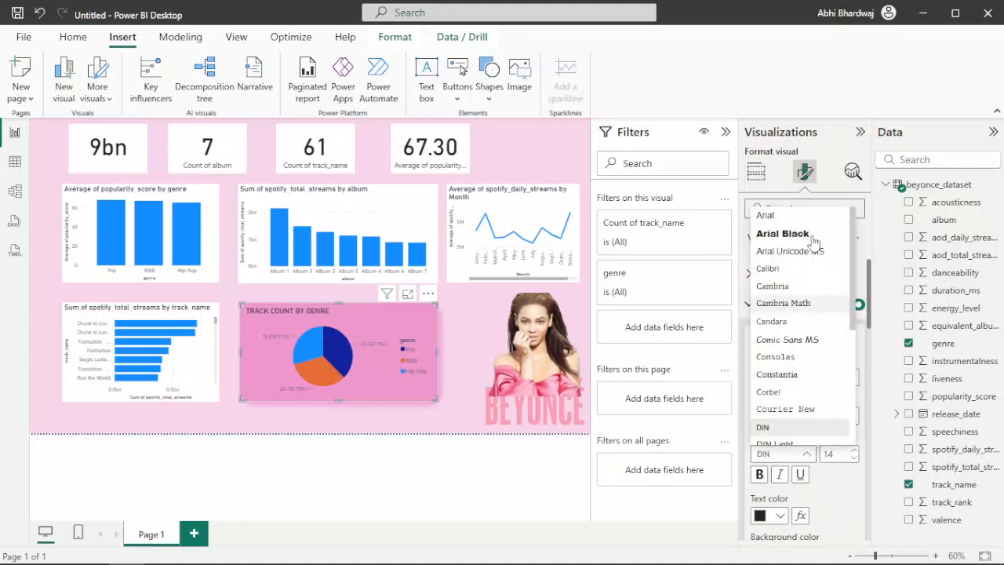
{"action": "left_click", "coordinate": [812, 233]}
{"action": "left_click", "coordinate": [780, 515]}
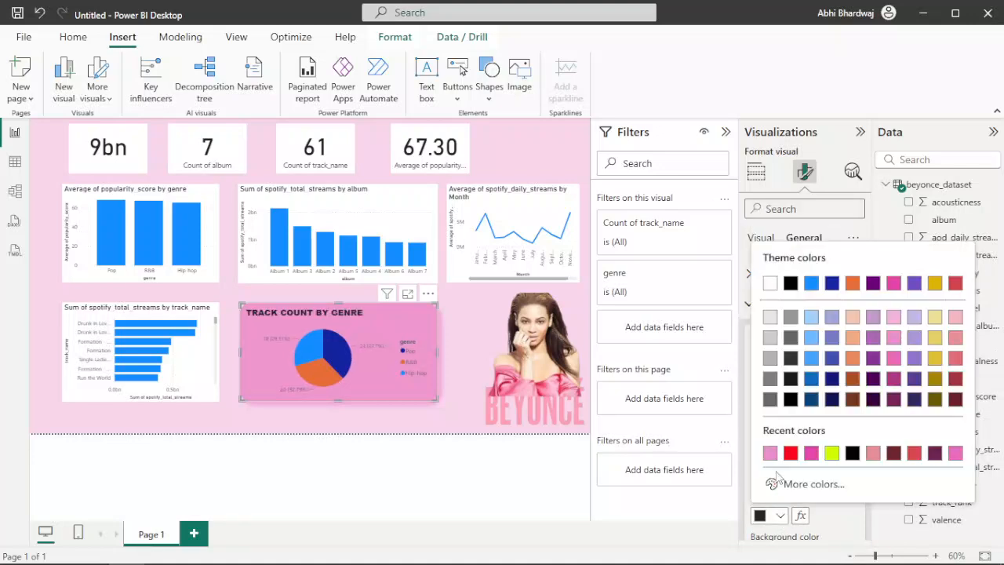
{"action": "left_click", "coordinate": [769, 283]}
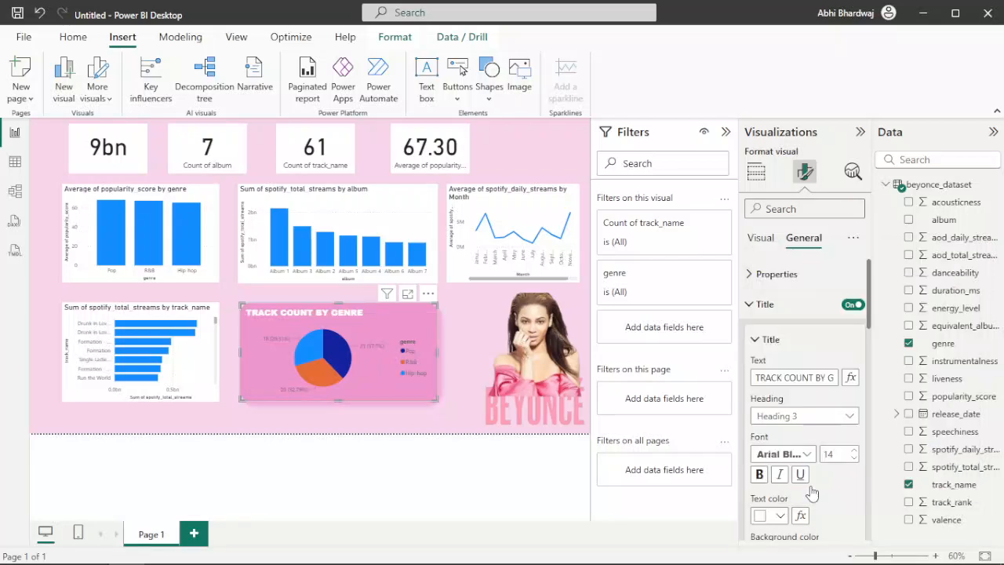
Center the genre pie chart's title and turn off its text wrap
{"action": "scroll", "coordinate": [815, 490], "scroll_direction": "down", "scroll_amount": 3}
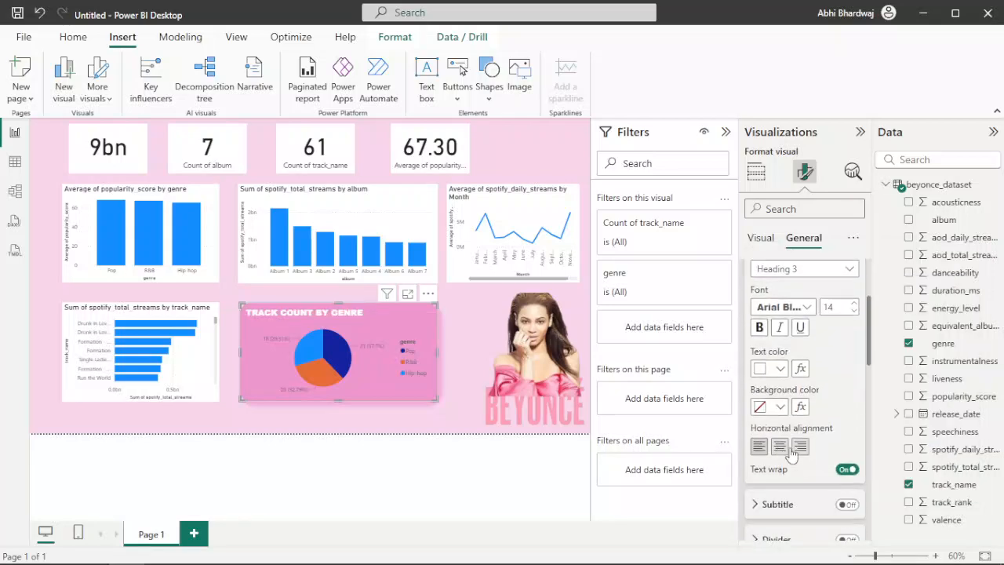
{"action": "left_click", "coordinate": [779, 446]}
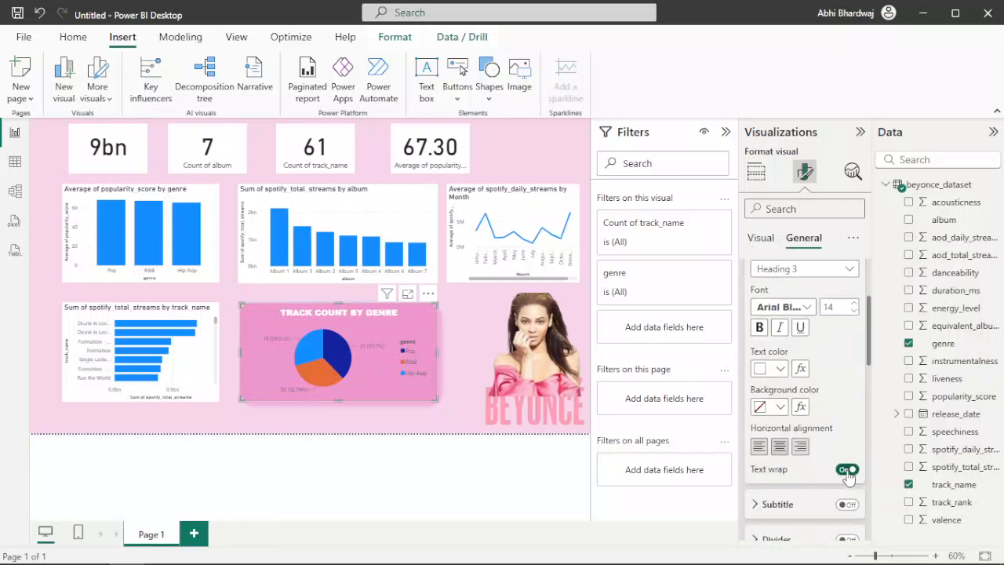
{"action": "left_click", "coordinate": [845, 469]}
{"action": "left_click", "coordinate": [761, 238]}
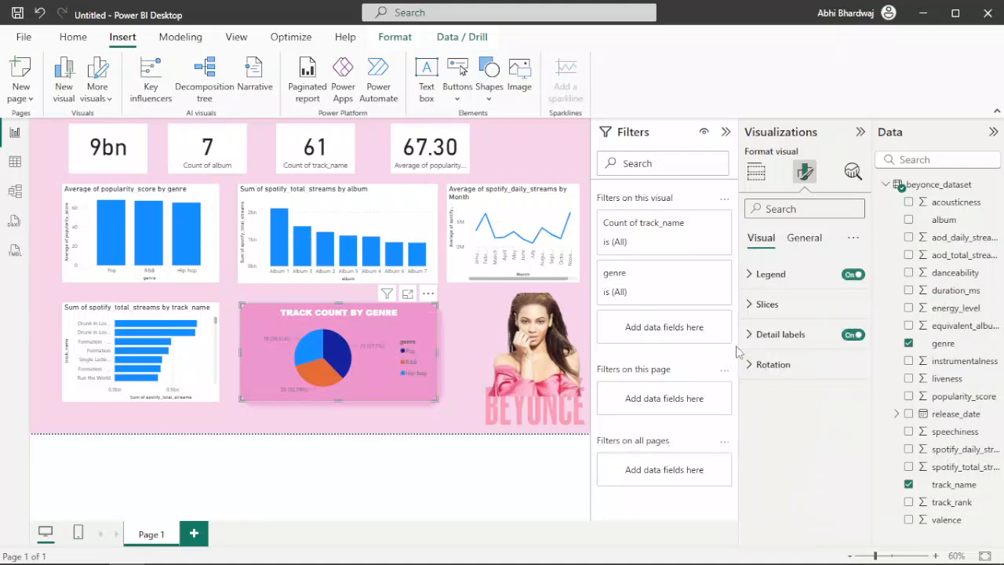
Turn off the legend title and the detail labels on the genre pie chart
{"action": "left_click", "coordinate": [769, 278]}
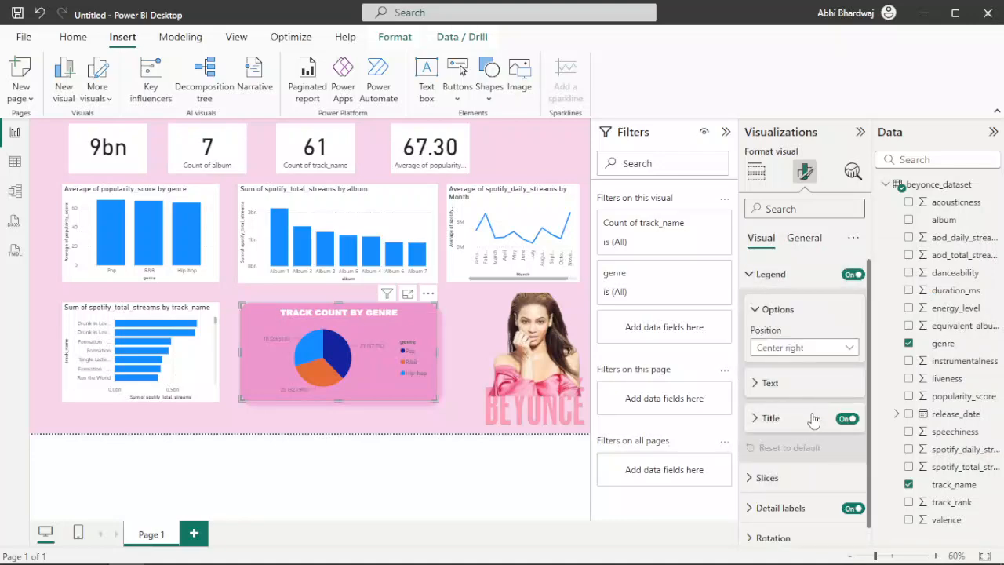
{"action": "left_click", "coordinate": [847, 418]}
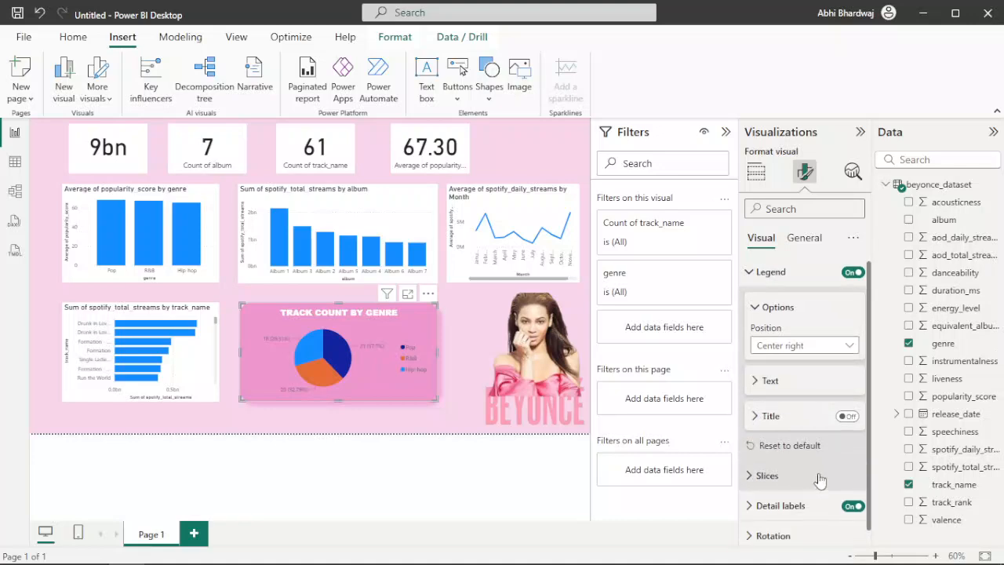
{"action": "scroll", "coordinate": [839, 486], "scroll_direction": "down", "scroll_amount": 1}
{"action": "left_click", "coordinate": [851, 496]}
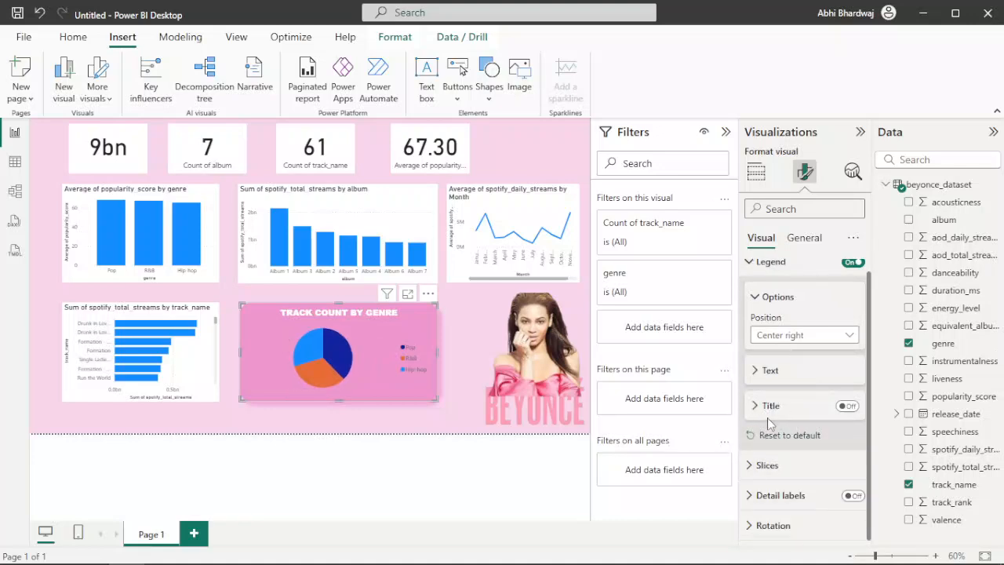
Try white as the genre pie chart's legend text color
{"action": "left_click", "coordinate": [767, 370]}
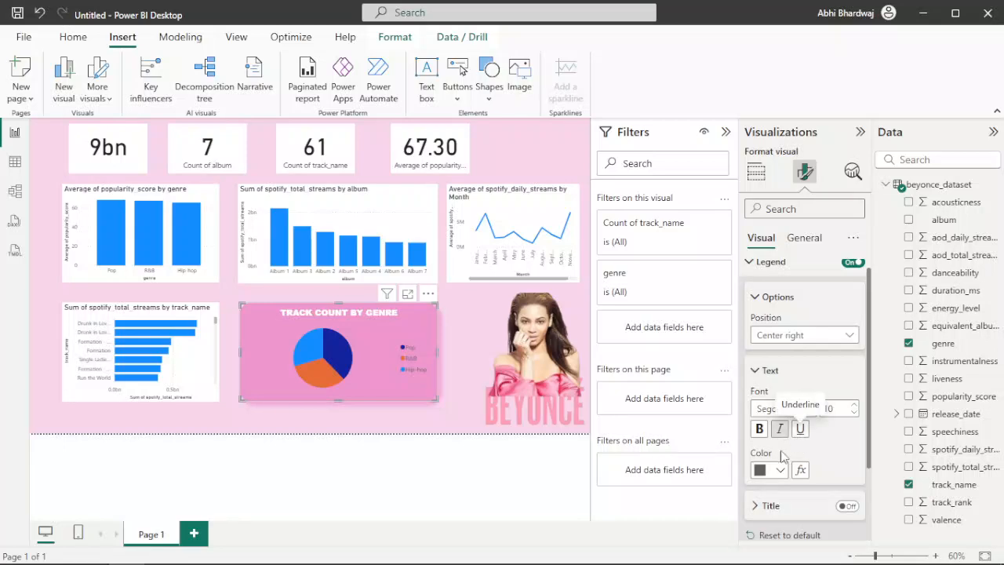
{"action": "scroll", "coordinate": [780, 469], "scroll_direction": "down", "scroll_amount": 2}
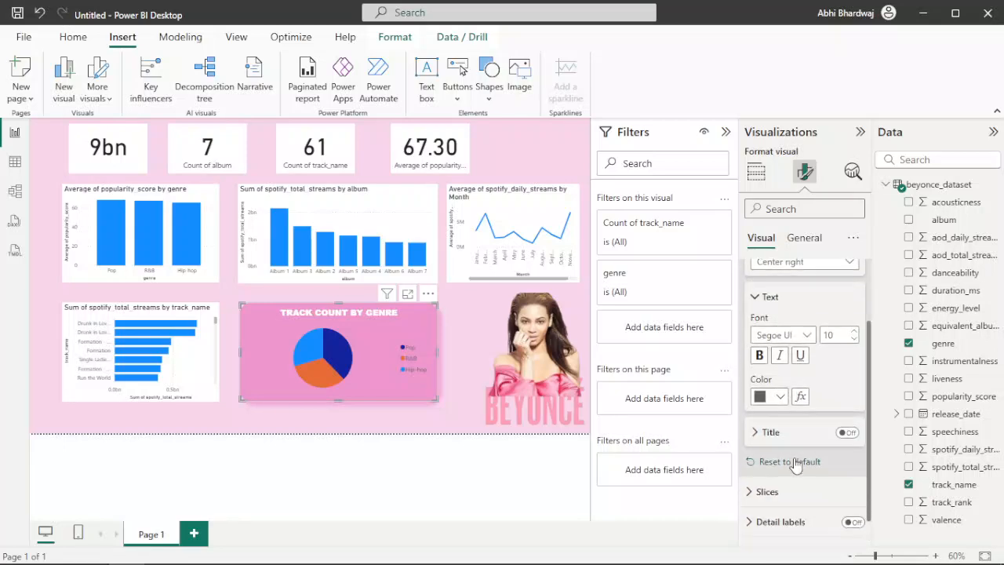
{"action": "left_click", "coordinate": [778, 398]}
{"action": "left_click", "coordinate": [773, 134]}
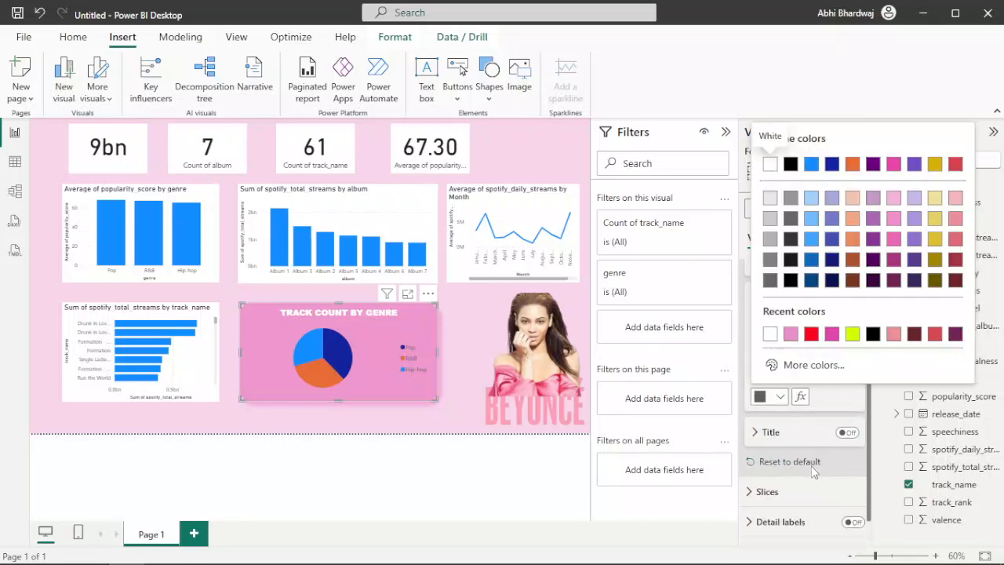
Change the genre pie chart's legend text color to the darkest purple theme shade
{"action": "scroll", "coordinate": [807, 469], "scroll_direction": "down", "scroll_amount": 1}
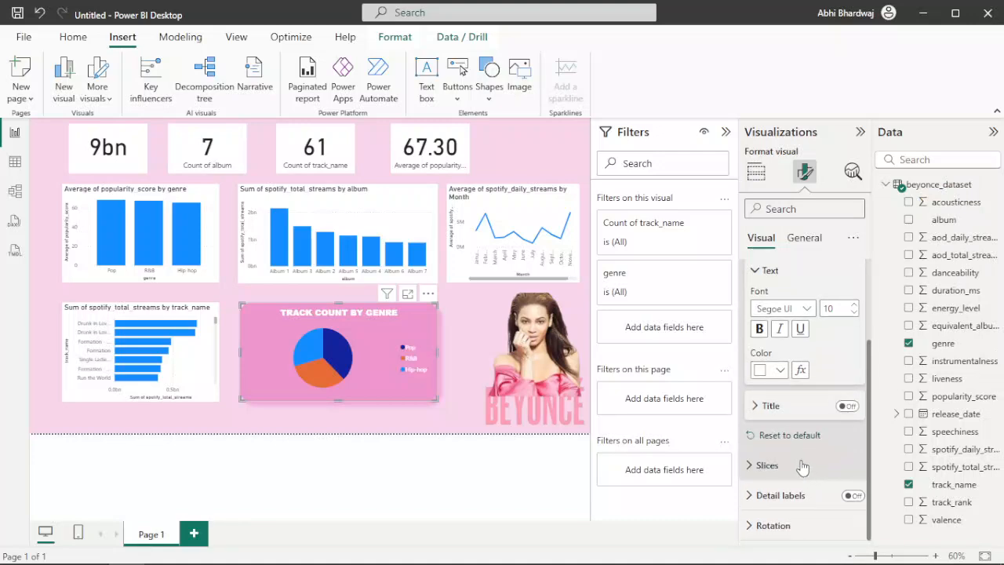
{"action": "left_click", "coordinate": [778, 370]}
{"action": "left_click", "coordinate": [914, 255]}
Apply the slice settings to the Pop series of the genre pie chart and color that slice bright red
{"action": "left_click", "coordinate": [762, 464]}
{"action": "scroll", "coordinate": [791, 424], "scroll_direction": "down", "scroll_amount": 3}
{"action": "left_click", "coordinate": [803, 394]}
{"action": "left_click", "coordinate": [773, 409]}
{"action": "left_click", "coordinate": [788, 429]}
{"action": "scroll", "coordinate": [788, 430], "scroll_direction": "down", "scroll_amount": 2}
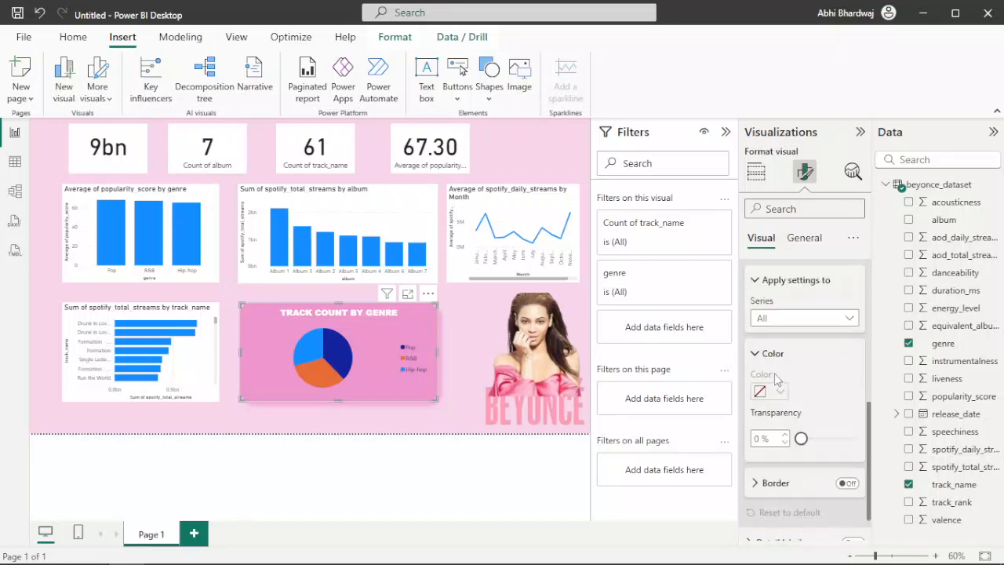
{"action": "left_click", "coordinate": [800, 319]}
{"action": "left_click", "coordinate": [794, 358]}
{"action": "left_click", "coordinate": [779, 391]}
{"action": "left_click", "coordinate": [831, 328]}
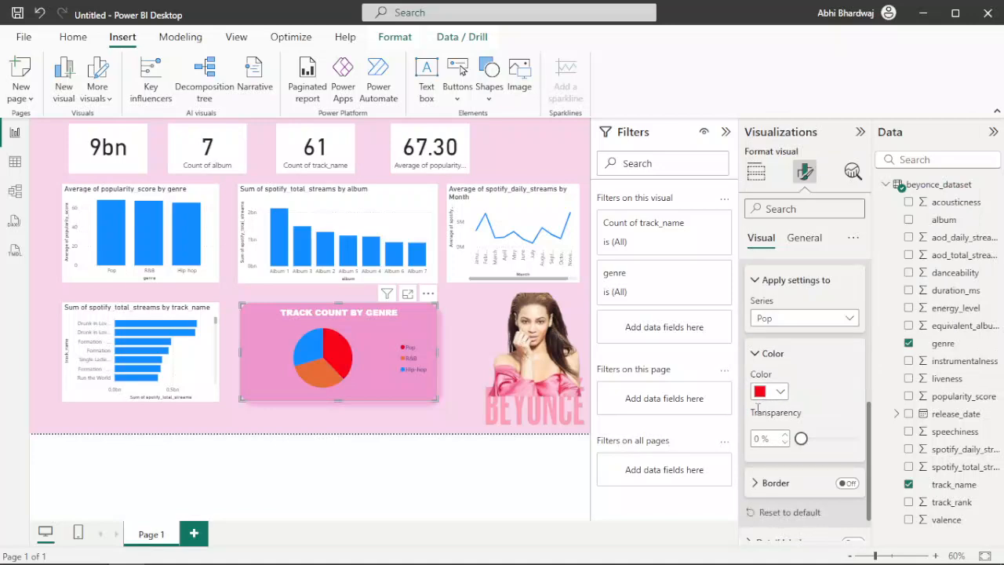
Change the Pop slice's color to bright pink
{"action": "left_click", "coordinate": [759, 394]}
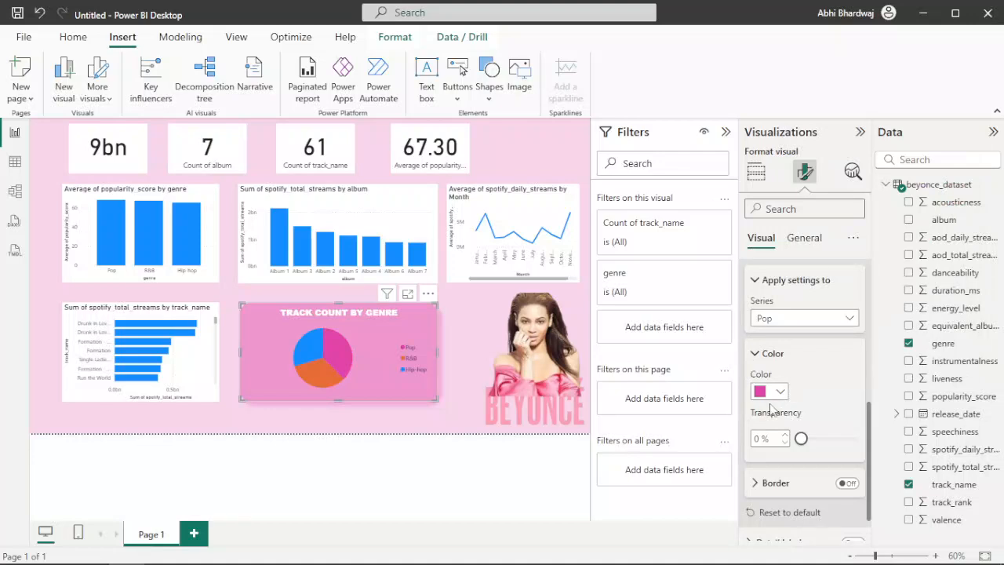
{"action": "left_click", "coordinate": [774, 398]}
{"action": "left_click", "coordinate": [823, 401]}
Set the R&B slice of the genre pie chart to a medium pink theme shade
{"action": "left_click", "coordinate": [776, 324]}
{"action": "left_click", "coordinate": [786, 372]}
{"action": "left_click", "coordinate": [777, 393]}
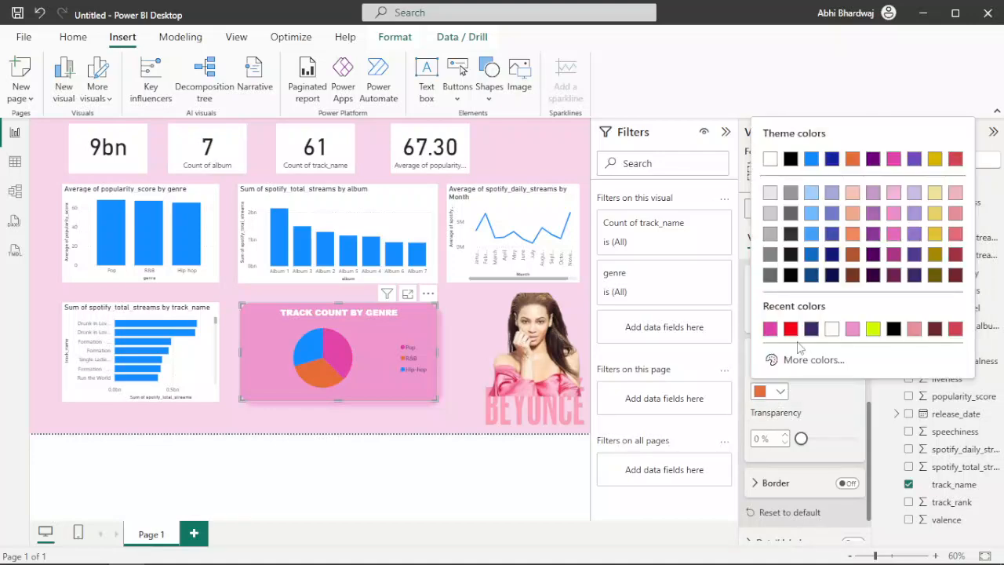
{"action": "left_click", "coordinate": [894, 235]}
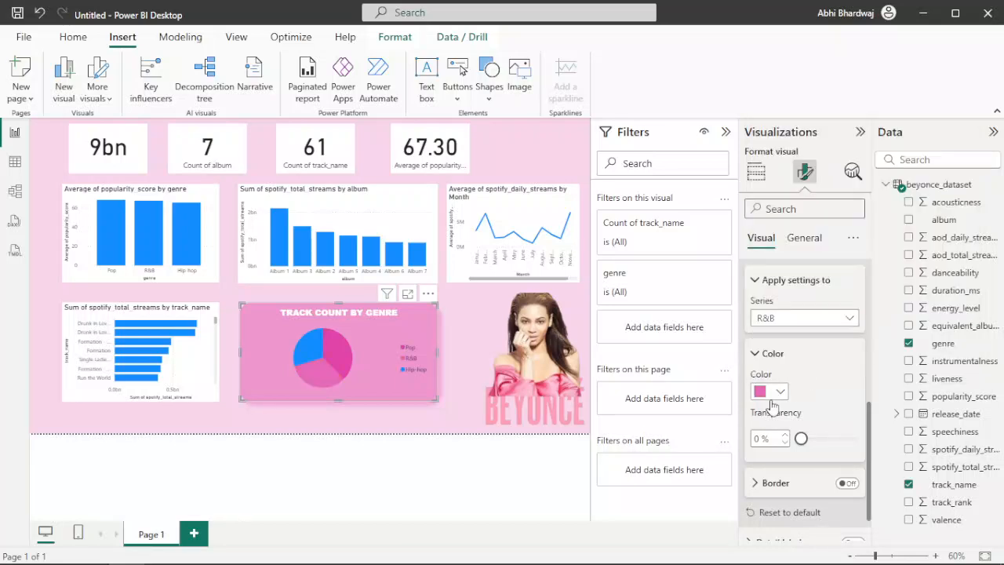
{"action": "left_click", "coordinate": [778, 392]}
{"action": "left_click", "coordinate": [812, 404]}
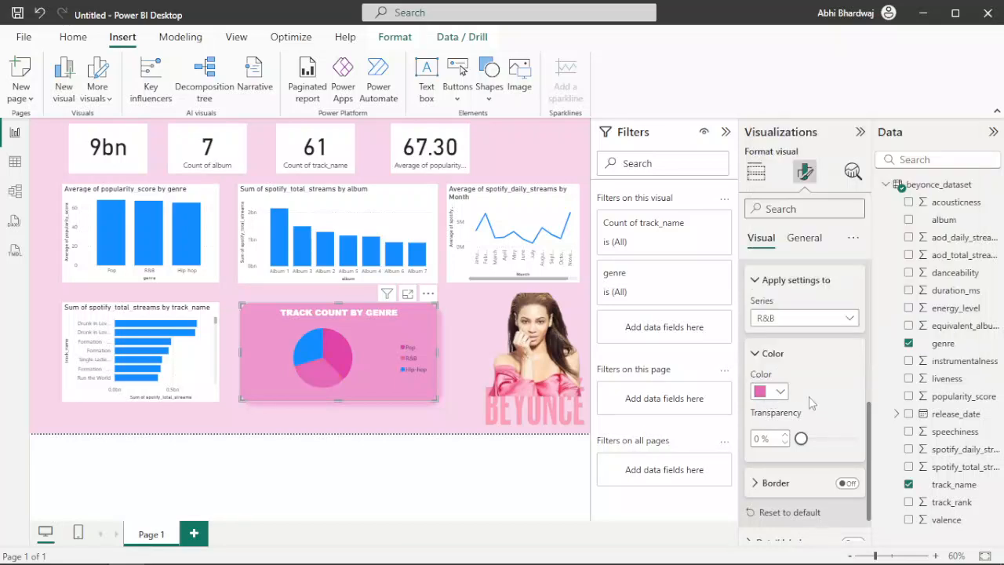
Set the Hip-hop slice of the genre pie chart to the lightest red theme shade
{"action": "left_click", "coordinate": [799, 321]}
{"action": "left_click", "coordinate": [767, 392]}
{"action": "left_click", "coordinate": [781, 391]}
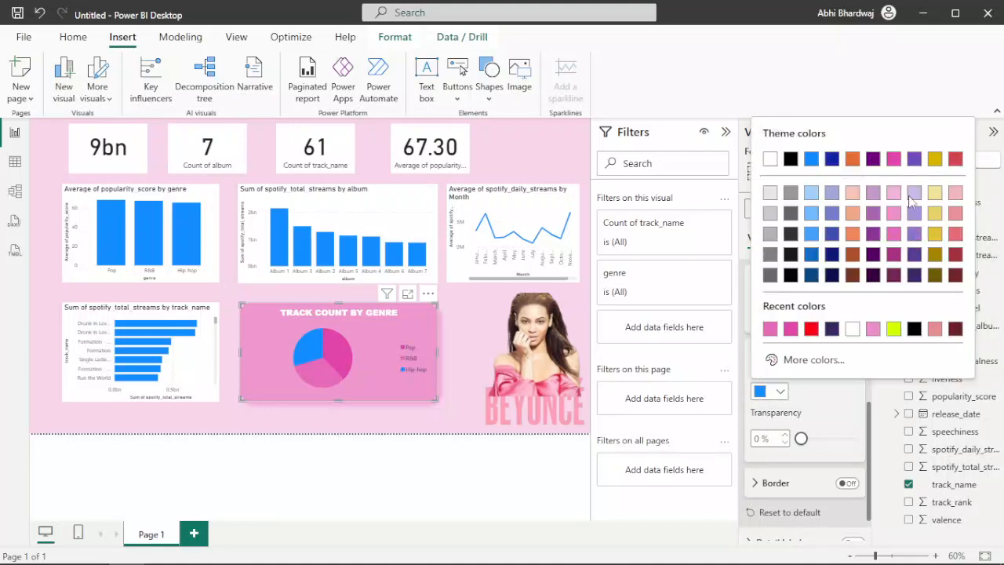
{"action": "left_click", "coordinate": [956, 192]}
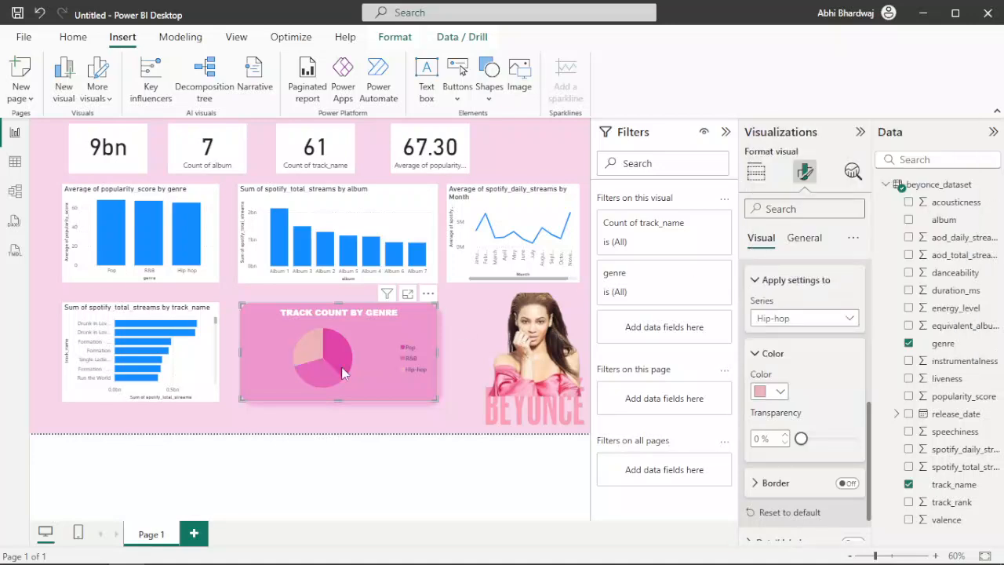
Turn off the X-axis title on the bar chart of Spotify total streams by track name
{"action": "left_click", "coordinate": [72, 396]}
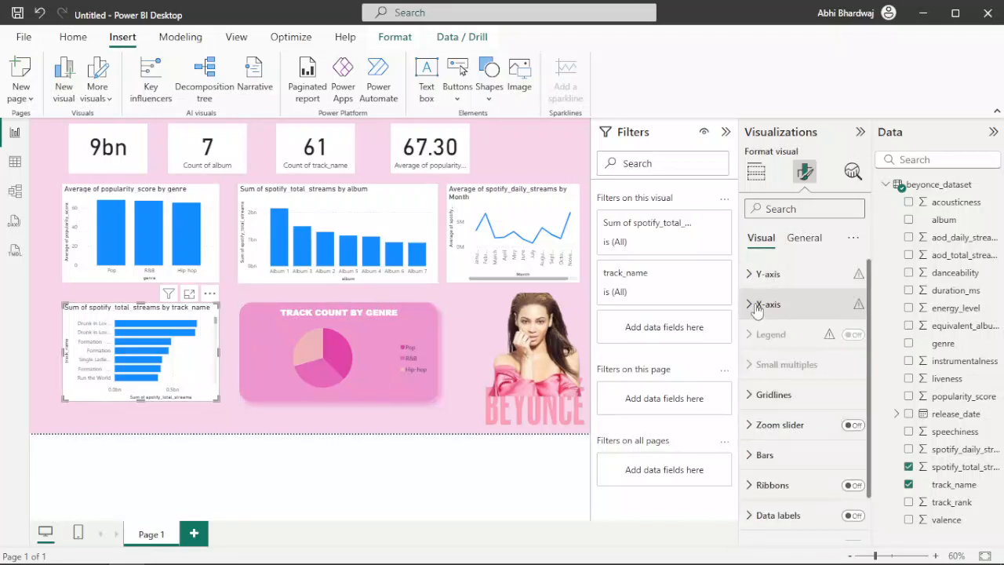
{"action": "left_click", "coordinate": [788, 303]}
{"action": "left_click", "coordinate": [846, 531]}
Format the track streams bar chart's X-axis values in white, bold Arial Black
{"action": "left_click", "coordinate": [769, 493]}
{"action": "scroll", "coordinate": [792, 424], "scroll_direction": "down", "scroll_amount": 2}
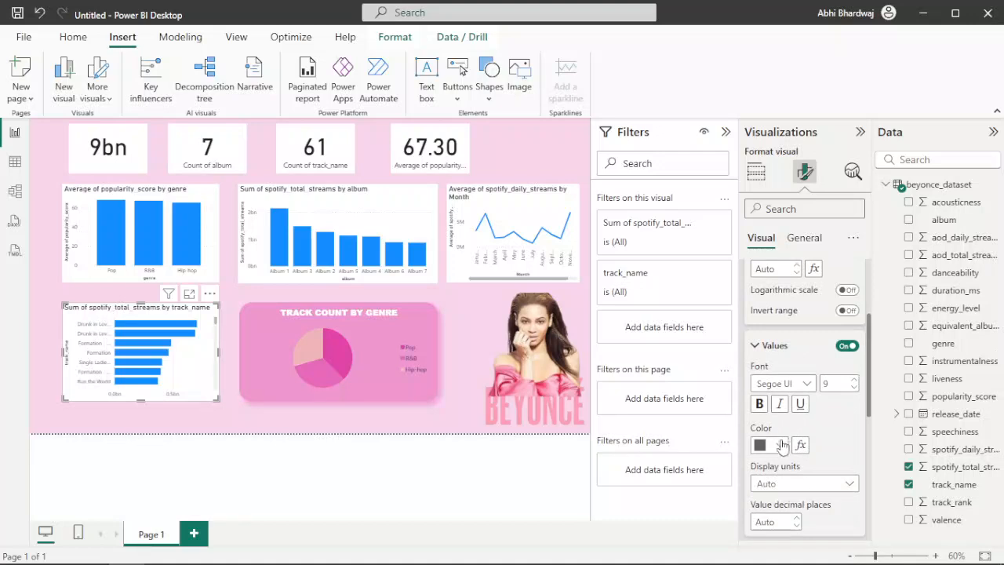
{"action": "left_click", "coordinate": [779, 444]}
{"action": "left_click", "coordinate": [872, 386]}
{"action": "left_click", "coordinate": [784, 384]}
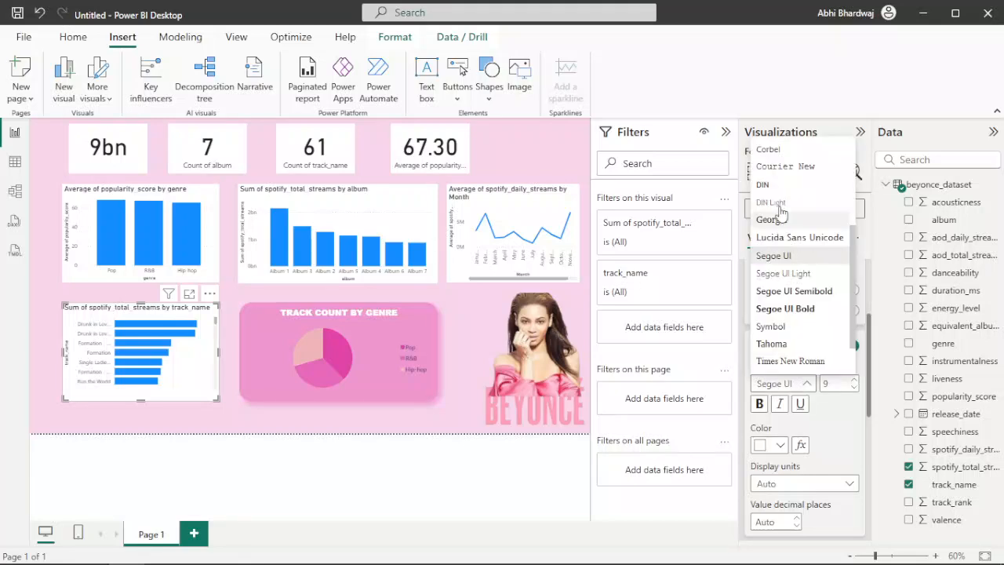
{"action": "scroll", "coordinate": [776, 220], "scroll_direction": "up", "scroll_amount": 5}
{"action": "left_click", "coordinate": [786, 163]}
{"action": "left_click", "coordinate": [759, 403]}
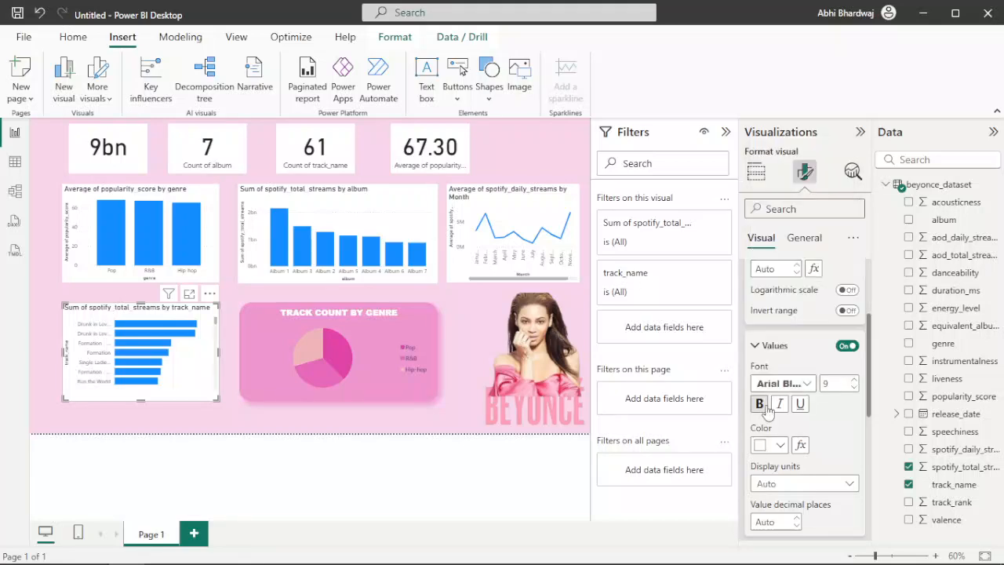
{"action": "left_click", "coordinate": [768, 347]}
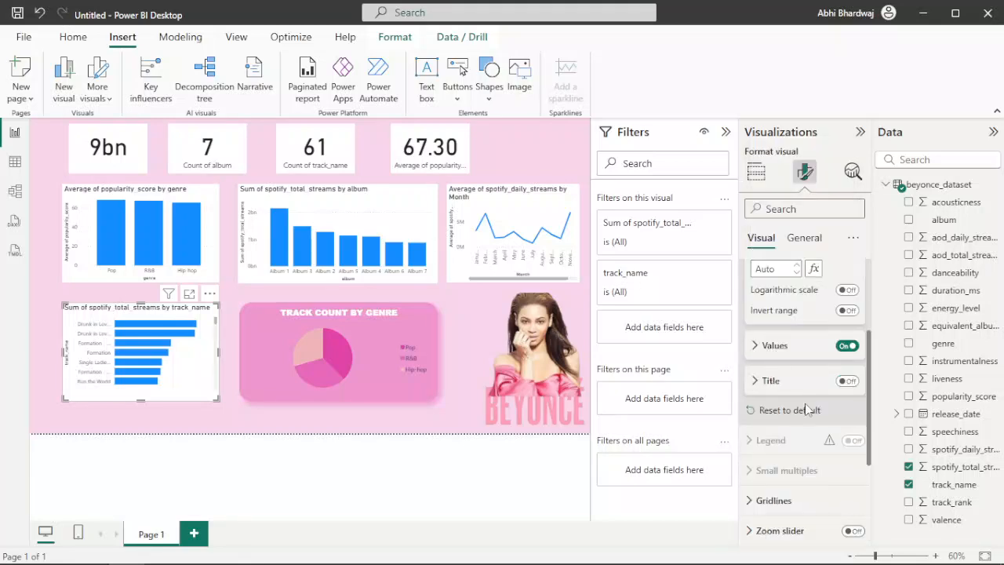
{"action": "scroll", "coordinate": [770, 345], "scroll_direction": "up", "scroll_amount": 3}
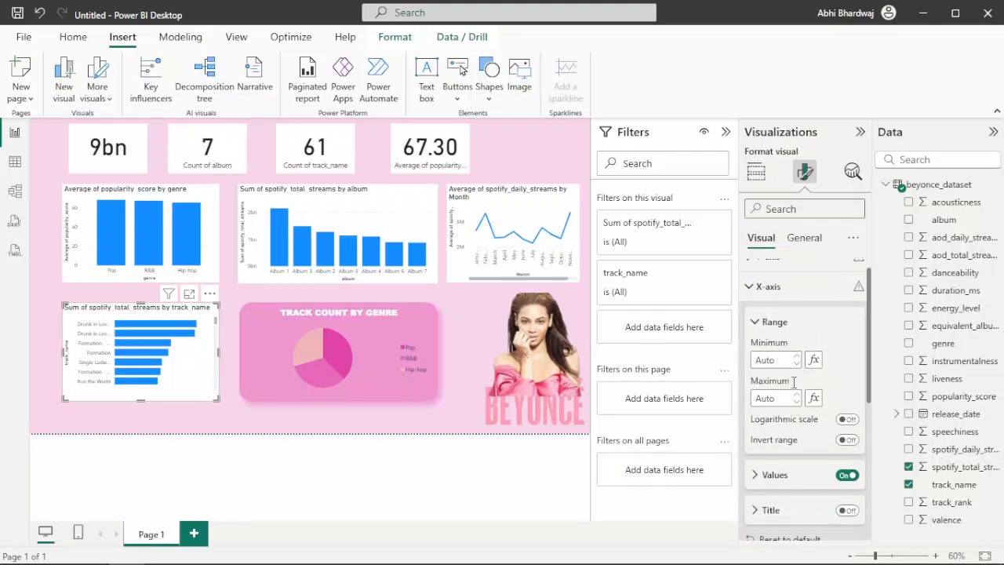
Give the track streams bar chart a bright pink background with 72% transparency
{"action": "left_click", "coordinate": [804, 249]}
{"action": "scroll", "coordinate": [791, 365], "scroll_direction": "down", "scroll_amount": 3}
{"action": "scroll", "coordinate": [772, 400], "scroll_direction": "down", "scroll_amount": 2}
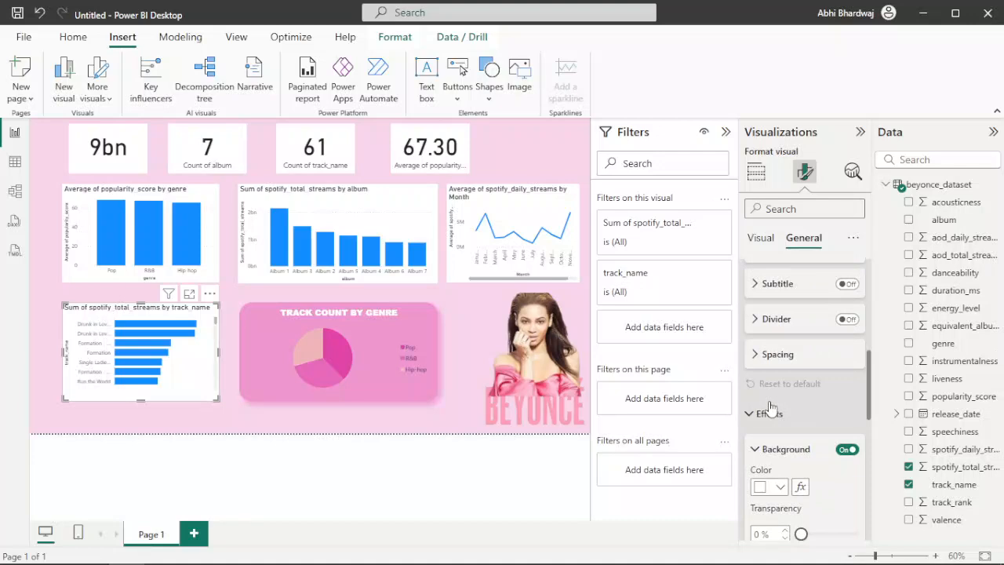
{"action": "left_click", "coordinate": [771, 408]}
{"action": "left_click", "coordinate": [771, 408]}
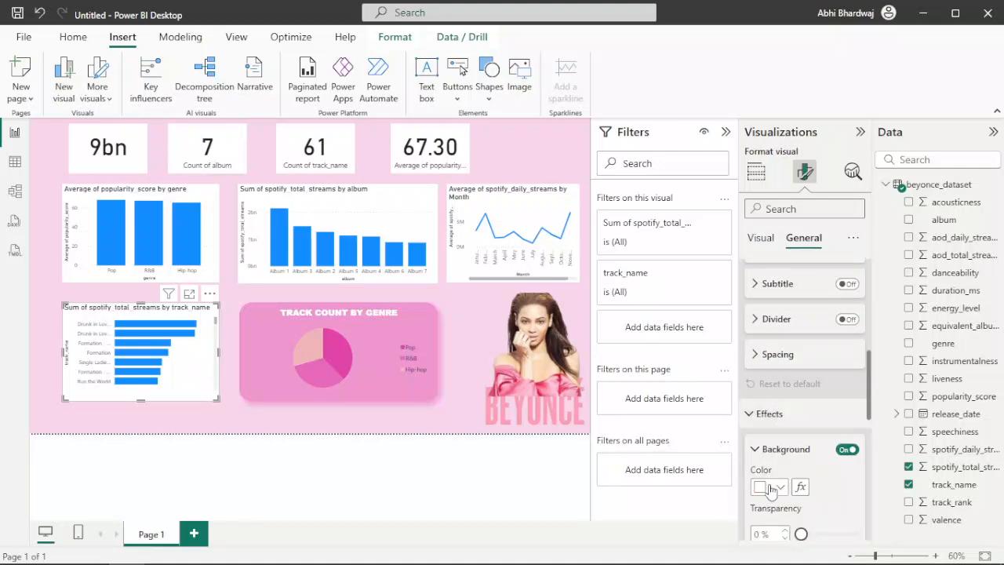
{"action": "left_click", "coordinate": [771, 487]}
{"action": "left_click", "coordinate": [830, 423]}
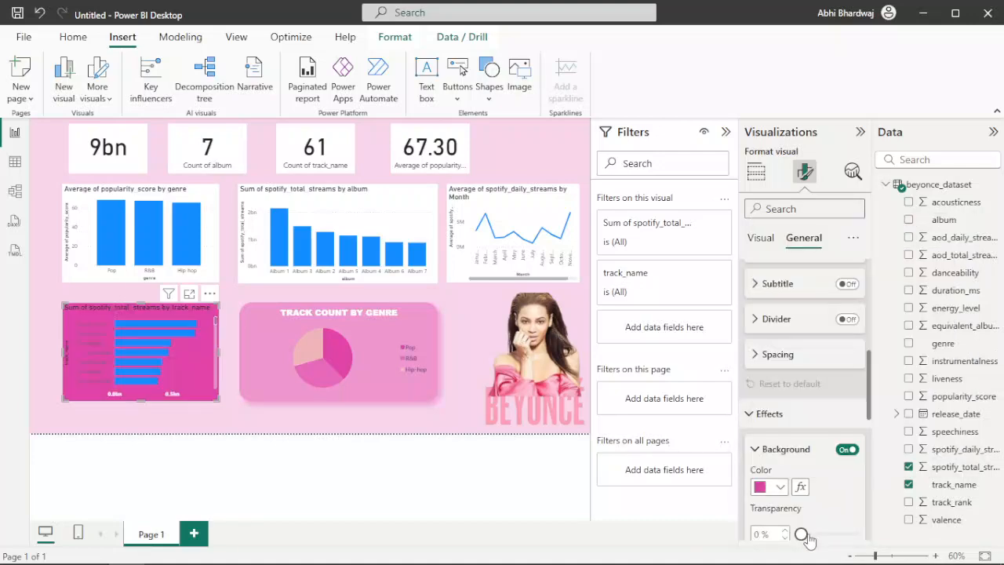
{"action": "left_click_drag", "start_coordinate": [801, 534], "coordinate": [840, 539]}
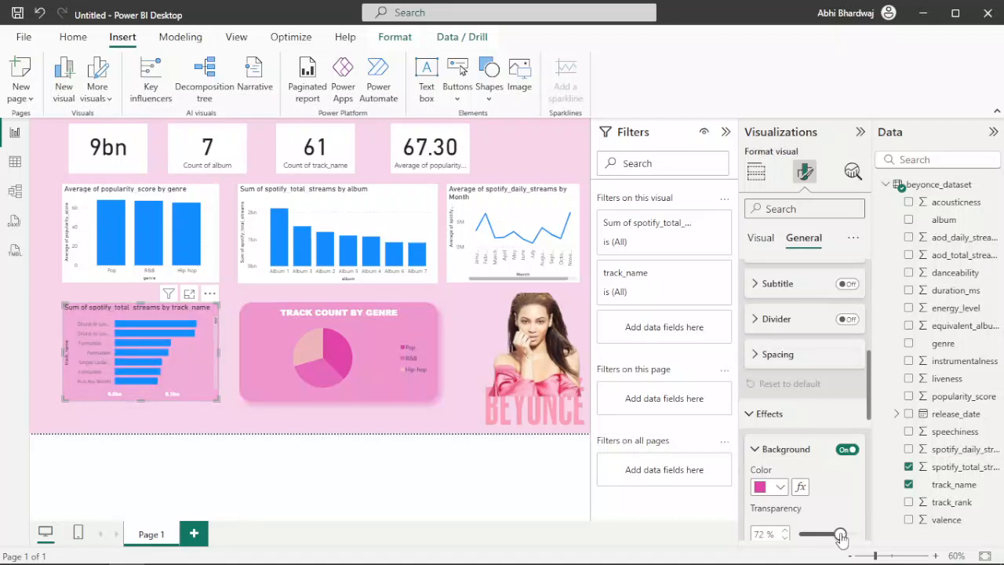
Check the genre pie chart's background color and transparency settings
{"action": "left_click", "coordinate": [252, 375]}
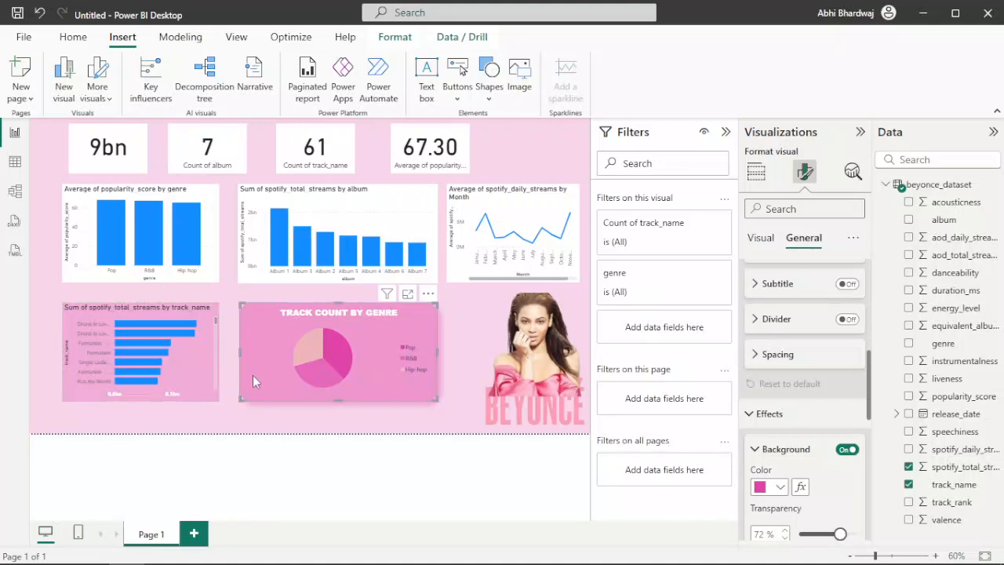
{"action": "left_click", "coordinate": [766, 490]}
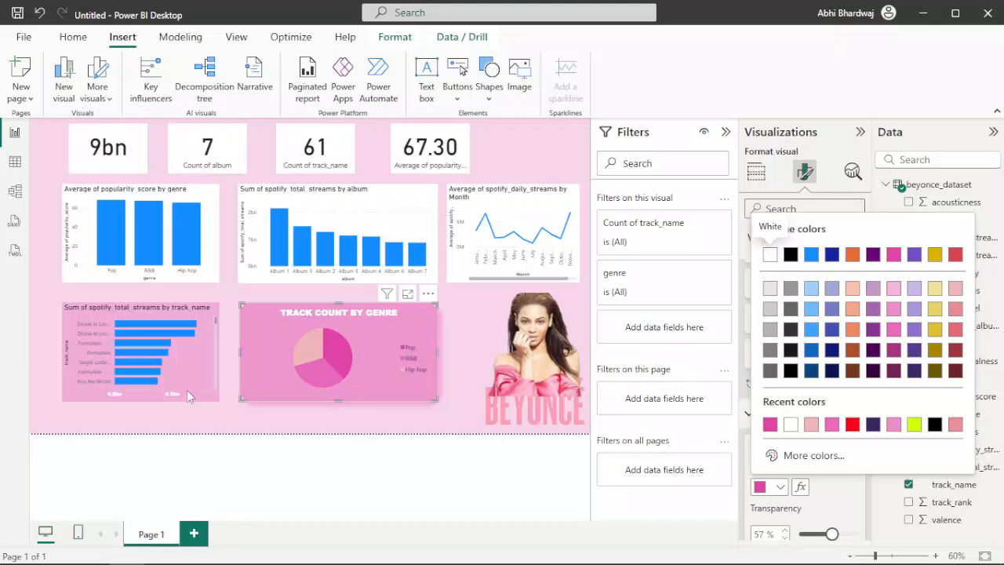
{"action": "left_click", "coordinate": [63, 396]}
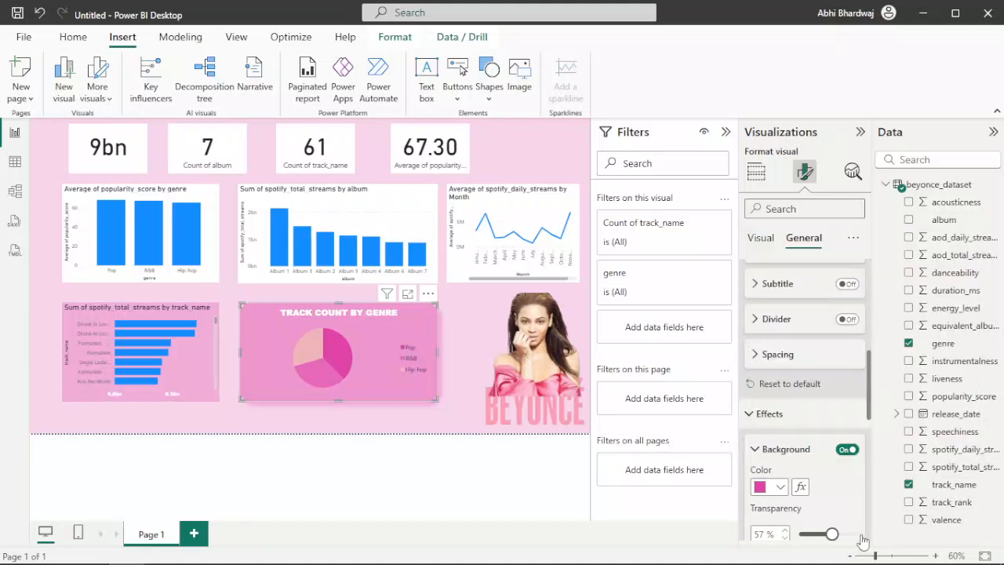
Set the track streams bar chart's background transparency to 57%
{"action": "left_click", "coordinate": [78, 393]}
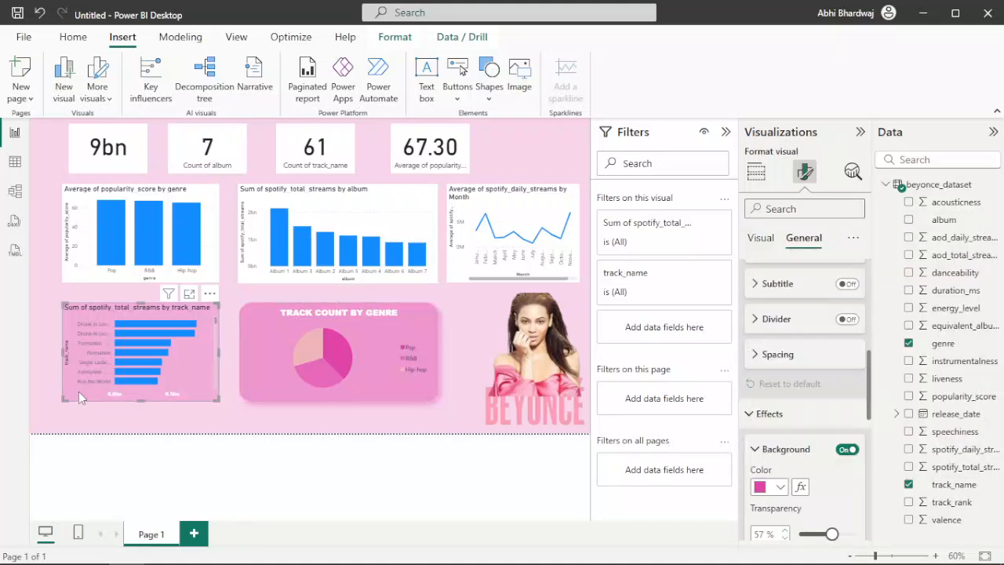
{"action": "left_click", "coordinate": [838, 533]}
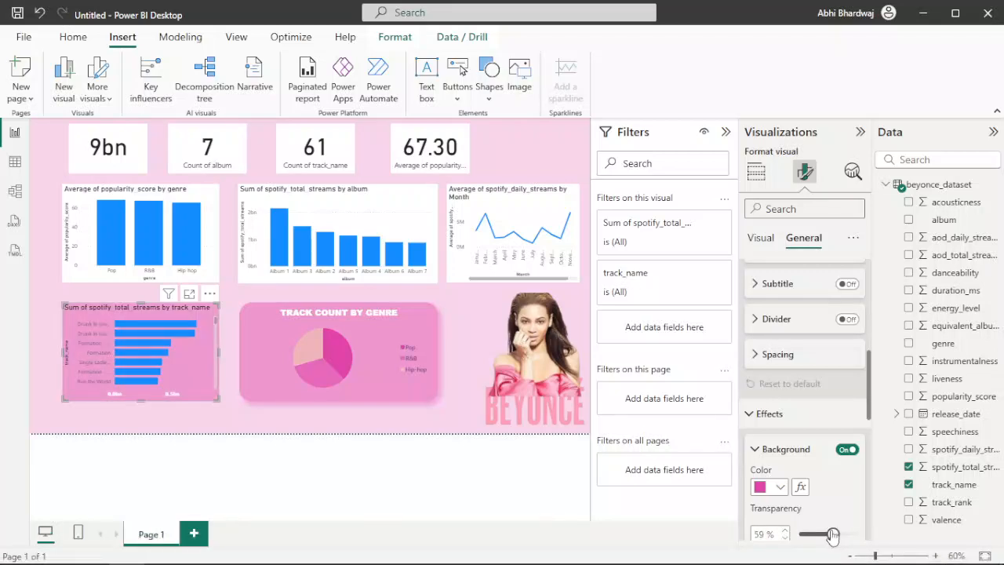
{"action": "left_click_drag", "start_coordinate": [830, 534], "coordinate": [839, 536]}
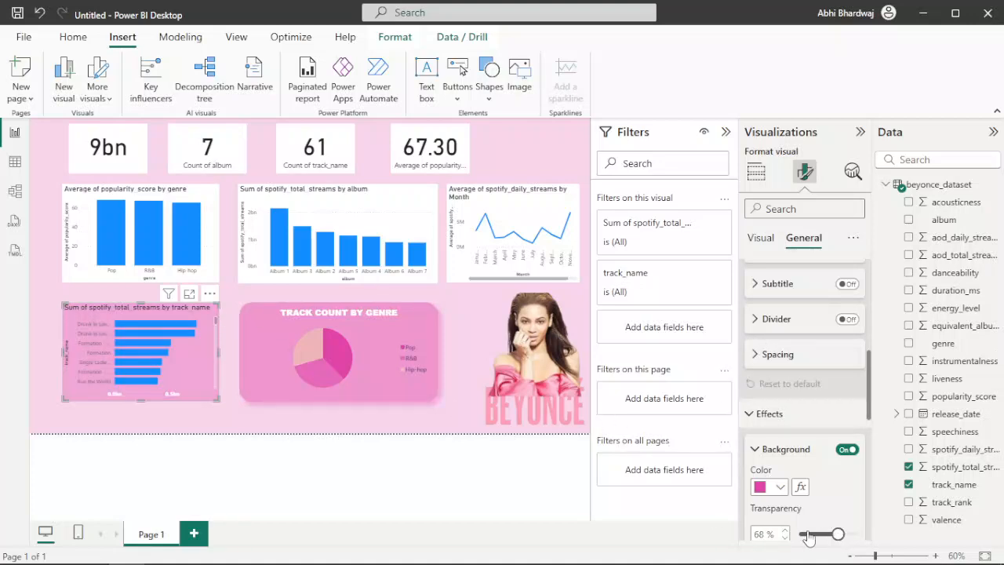
{"action": "left_click_drag", "start_coordinate": [837, 534], "coordinate": [831, 534]}
Turn on the visual border and the shadow for the track streams bar chart
{"action": "scroll", "coordinate": [846, 486], "scroll_direction": "down", "scroll_amount": 3}
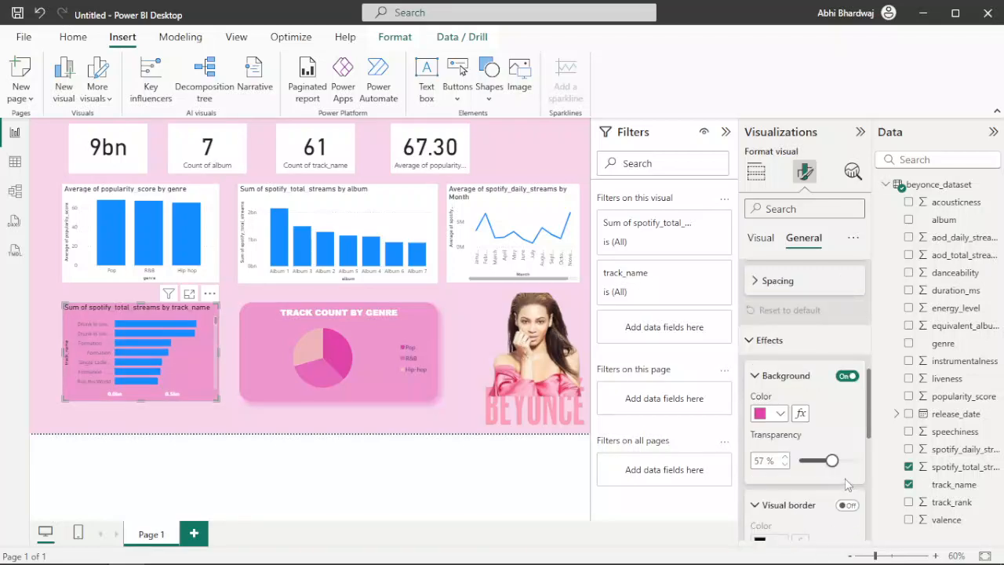
{"action": "left_click", "coordinate": [853, 436]}
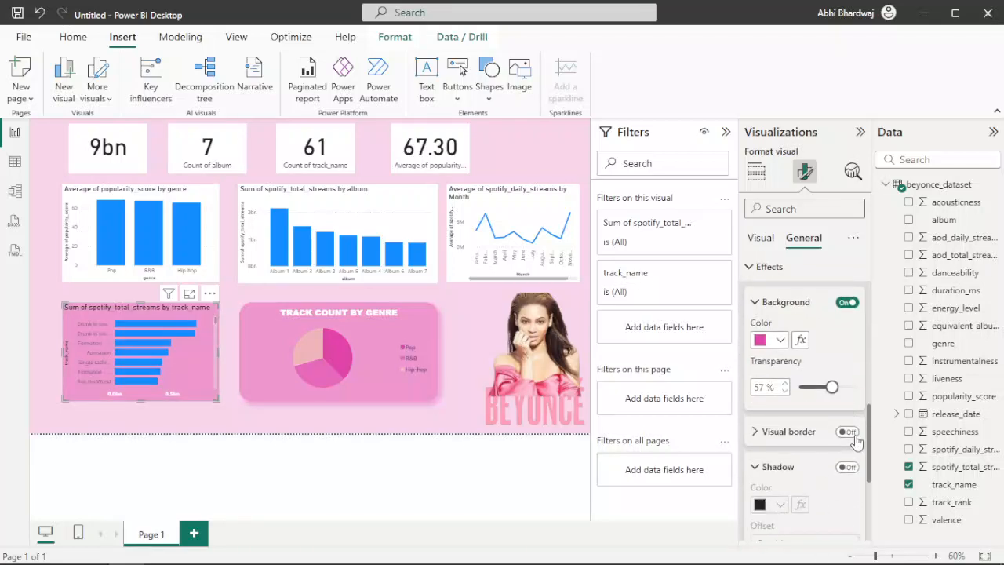
{"action": "left_click", "coordinate": [854, 470]}
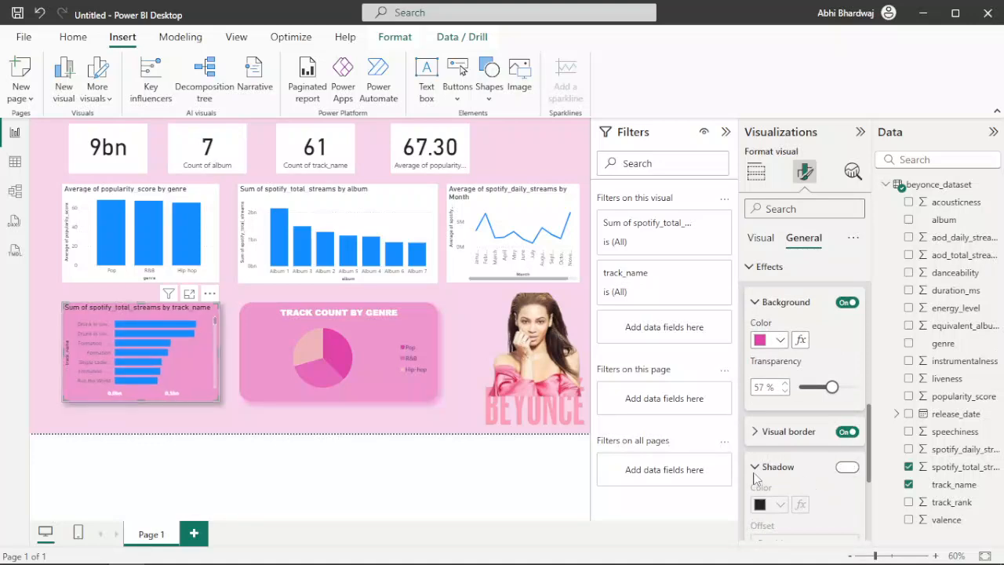
Set the track streams bar chart's border color to pink #e669b9 with 30 px rounded corners
{"action": "left_click", "coordinate": [773, 436]}
{"action": "left_click", "coordinate": [771, 472]}
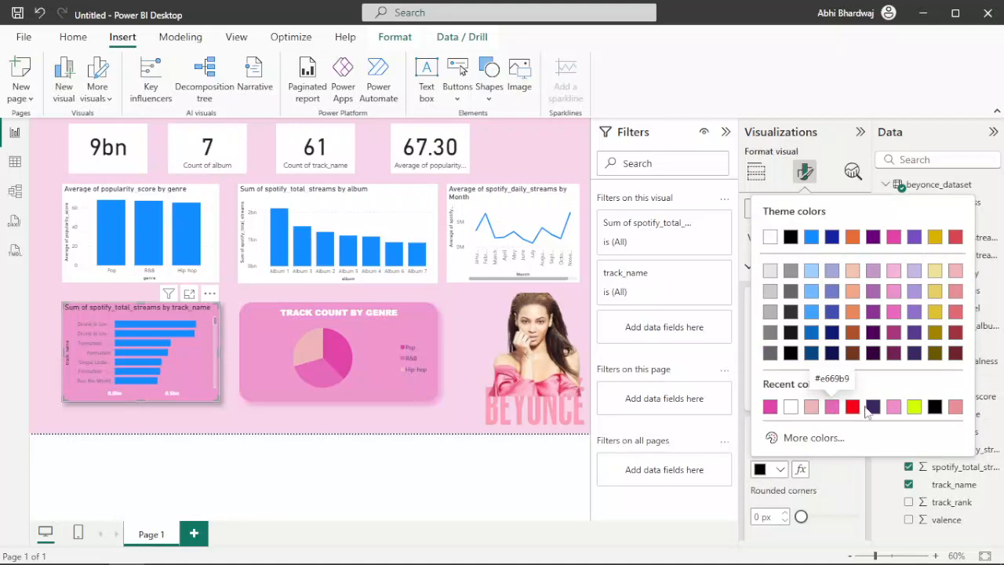
{"action": "left_click", "coordinate": [829, 408]}
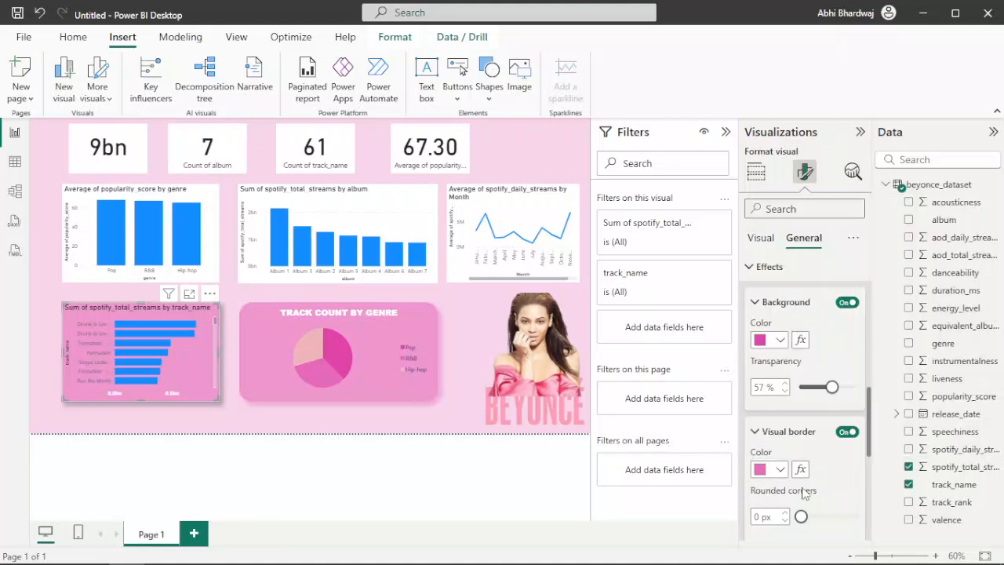
{"action": "scroll", "coordinate": [804, 486], "scroll_direction": "down", "scroll_amount": 1}
{"action": "left_click_drag", "start_coordinate": [801, 443], "coordinate": [856, 443]}
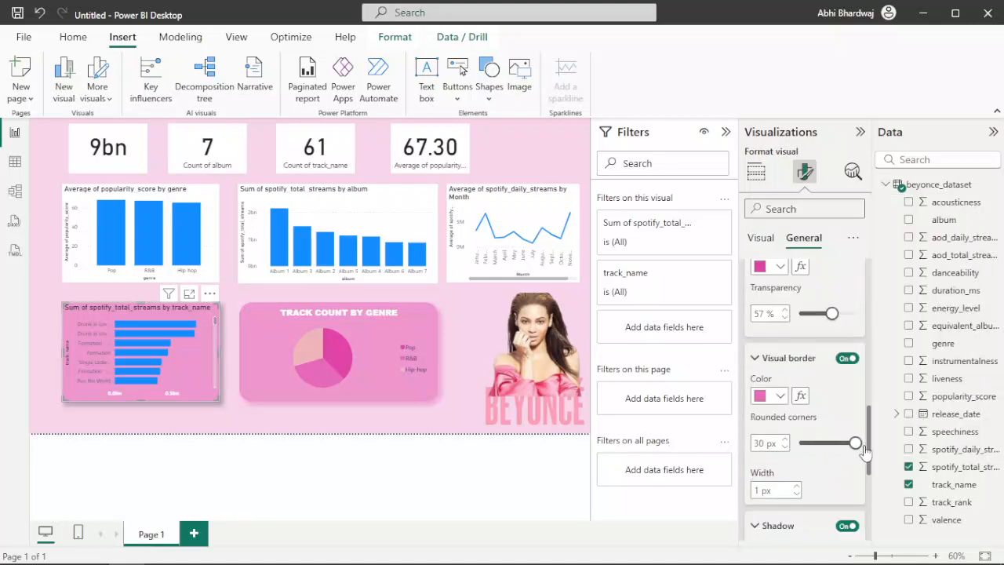
Change the track streams bar chart's shadow color to white
{"action": "scroll", "coordinate": [824, 470], "scroll_direction": "down", "scroll_amount": 2}
{"action": "left_click", "coordinate": [779, 488]}
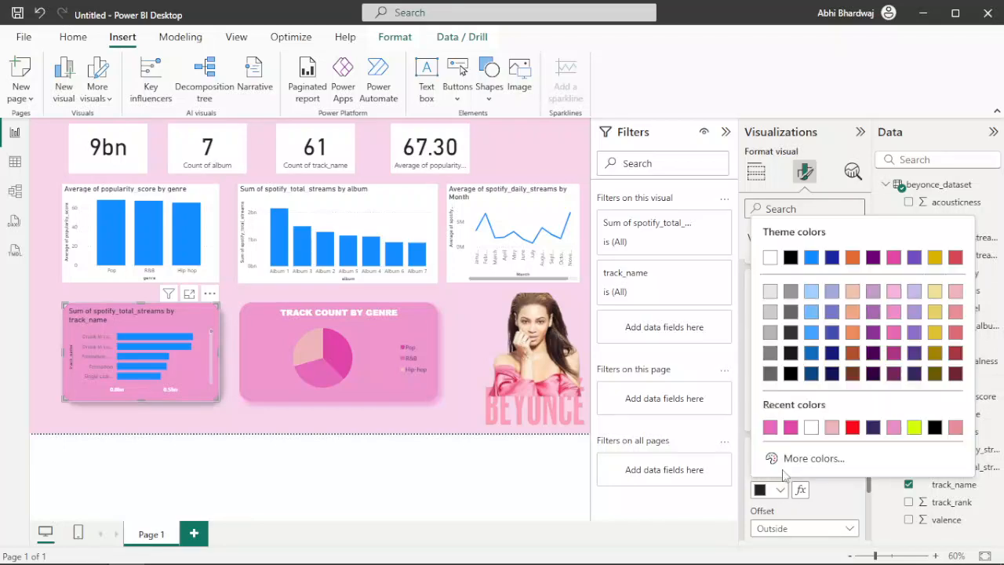
{"action": "left_click", "coordinate": [811, 428]}
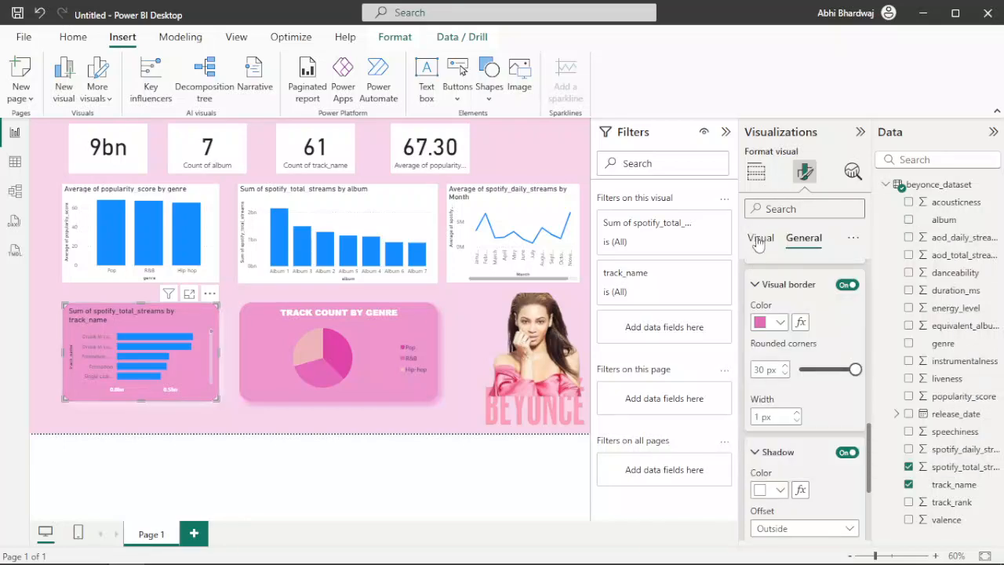
Change the track streams bar chart's title text to "TOTAL STREAMS BY TRACK"
{"action": "left_click", "coordinate": [758, 239]}
{"action": "left_click", "coordinate": [815, 239]}
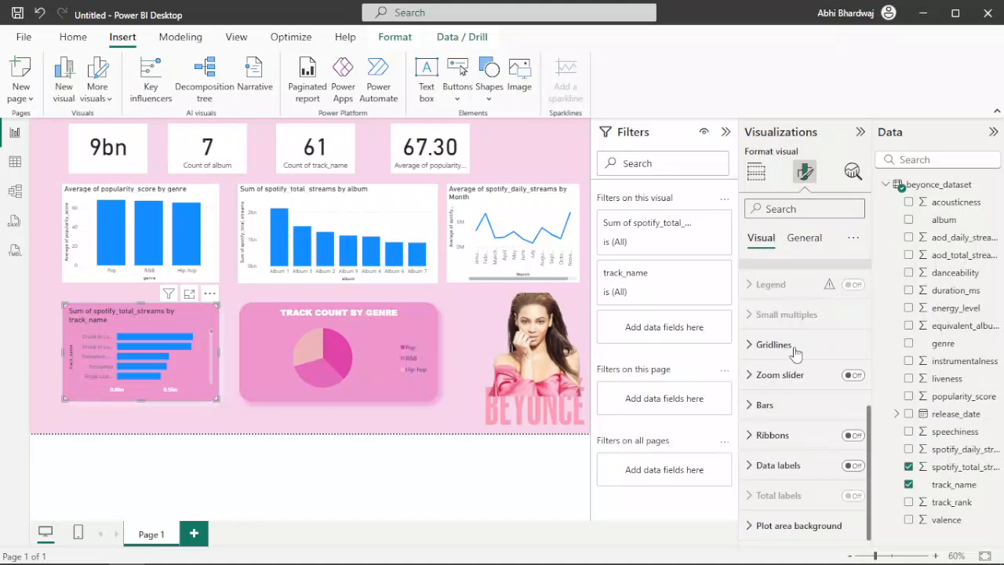
{"action": "left_click", "coordinate": [779, 305]}
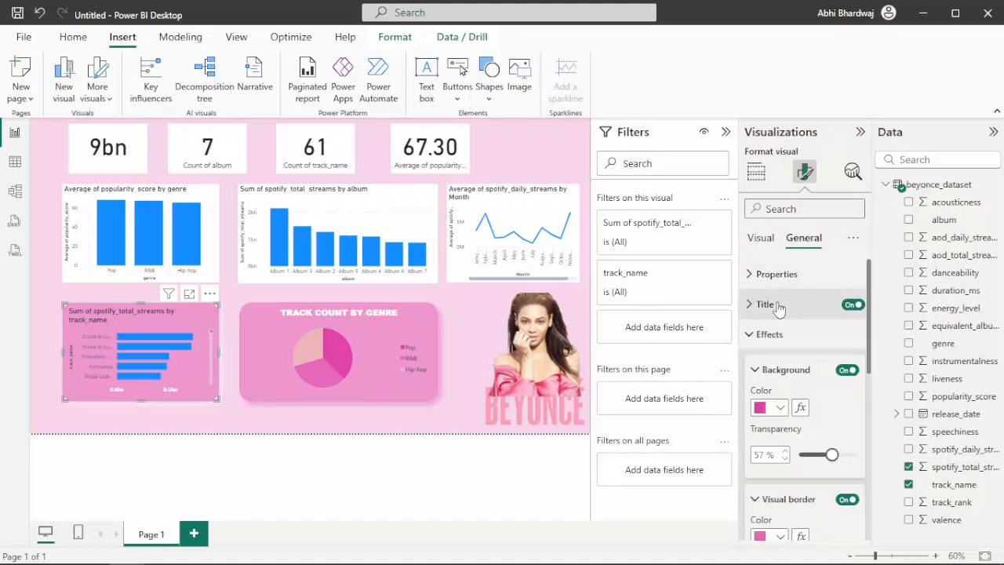
{"action": "left_click", "coordinate": [777, 305]}
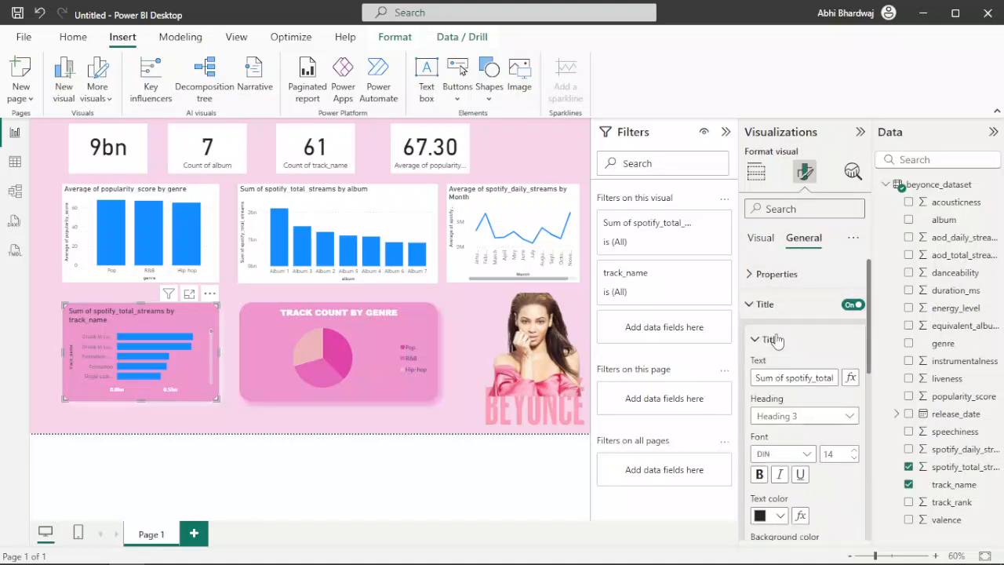
{"action": "triple_click", "coordinate": [780, 377]}
{"action": "type", "text": "T"}
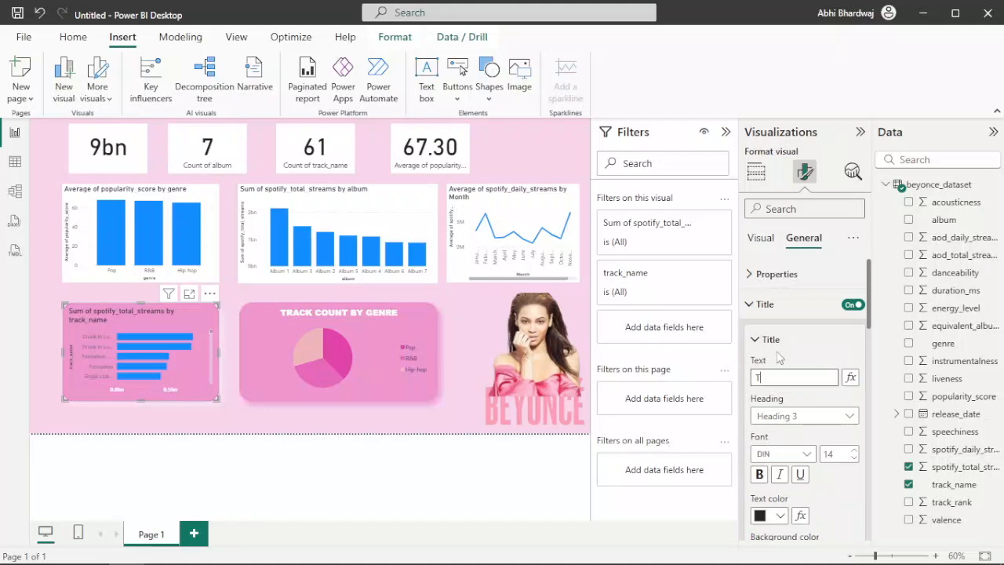
{"action": "type", "text": "OTAL STREAMS BY TRACK"}
Make the track streams bar chart's title white and set its font to Arial Black
{"action": "left_click", "coordinate": [781, 516]}
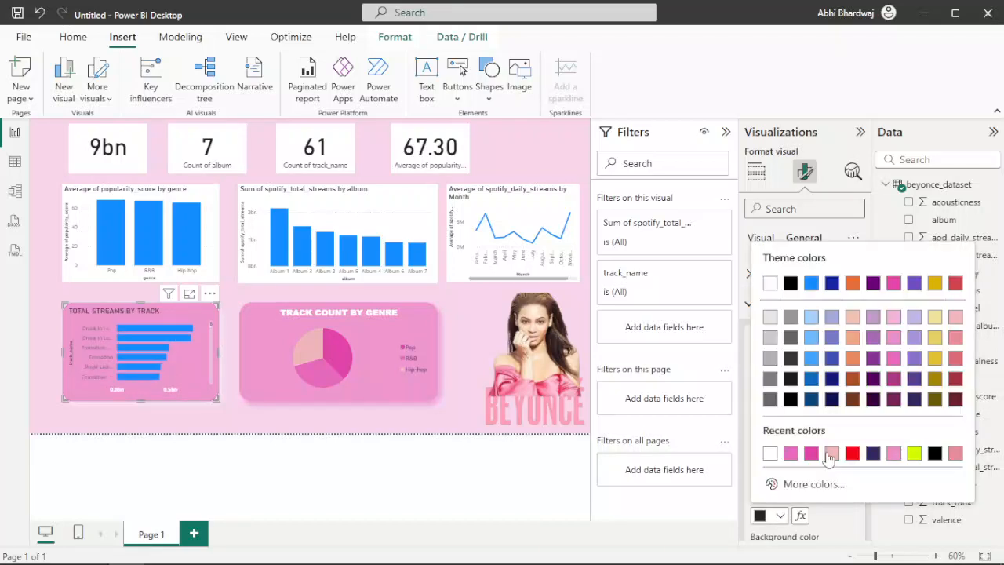
{"action": "left_click", "coordinate": [772, 452]}
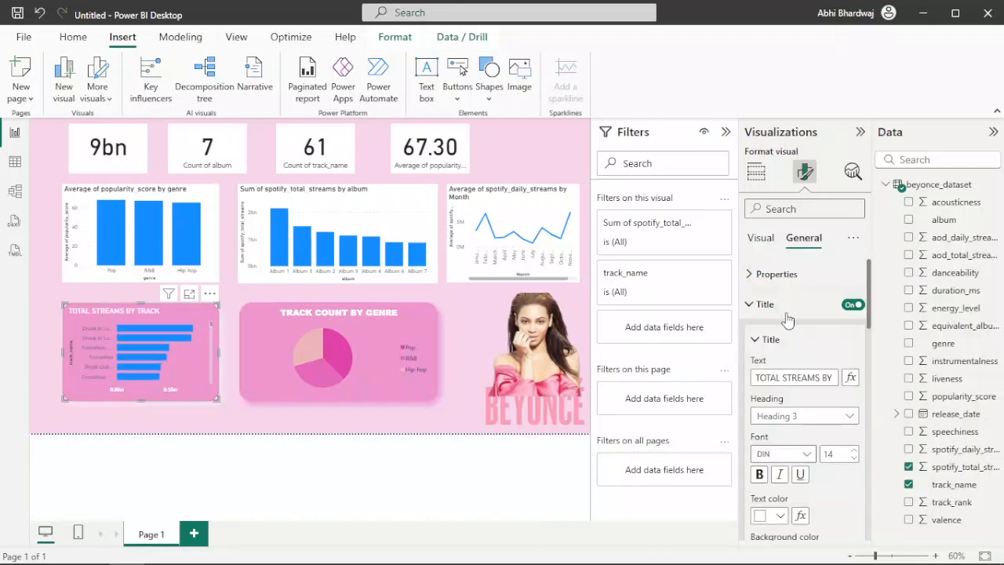
{"action": "left_click", "coordinate": [791, 453]}
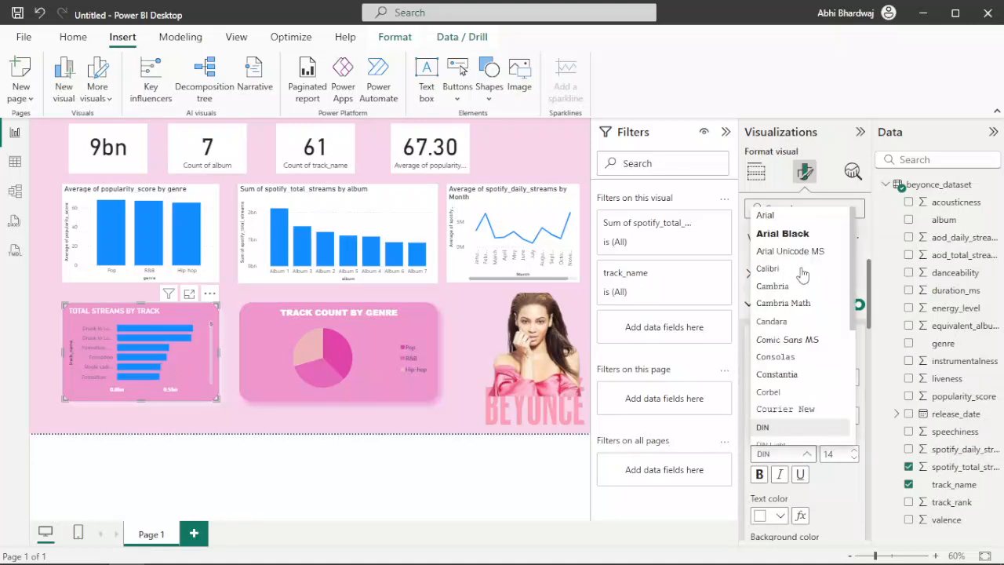
{"action": "left_click", "coordinate": [802, 231]}
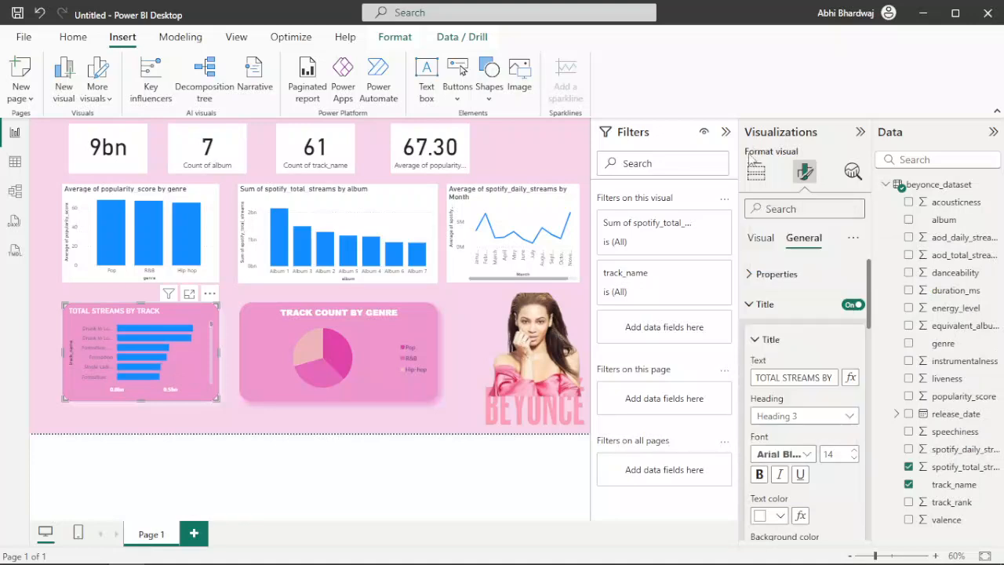
Check the track streams bar chart's field assignments and its X-axis range and values settings
{"action": "left_click", "coordinate": [754, 173]}
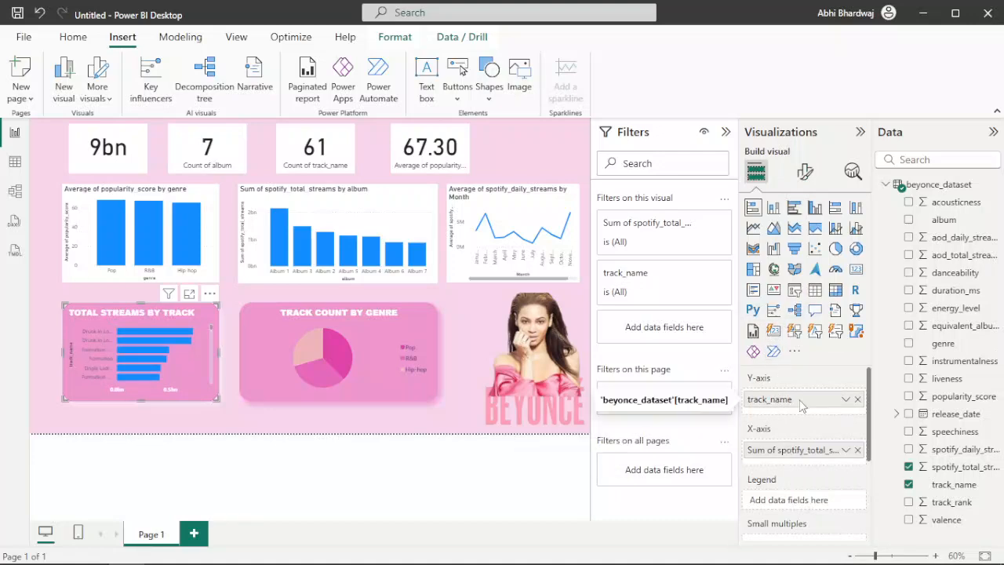
{"action": "scroll", "coordinate": [799, 406], "scroll_direction": "down", "scroll_amount": 3}
{"action": "left_click", "coordinate": [804, 171]}
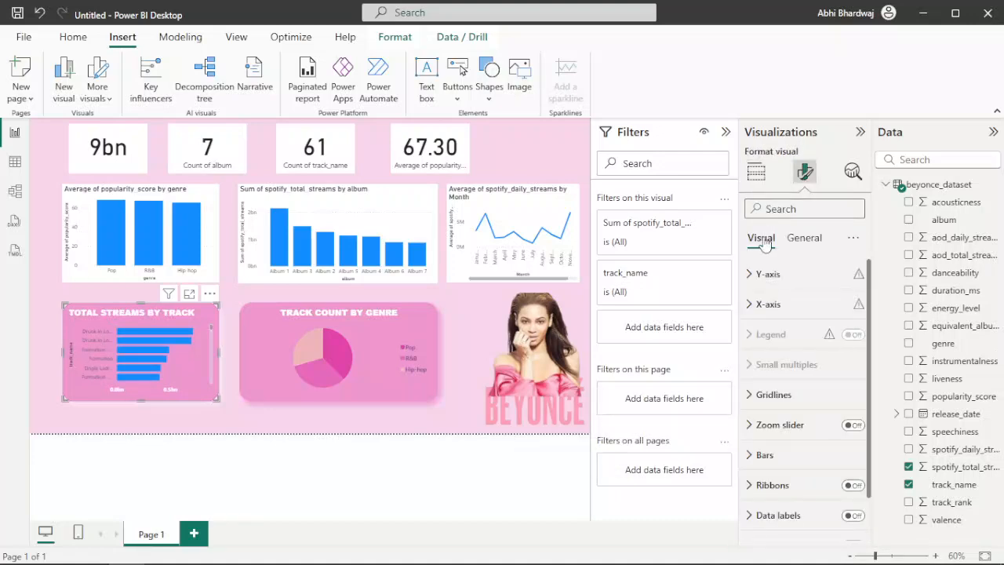
{"action": "left_click", "coordinate": [769, 303]}
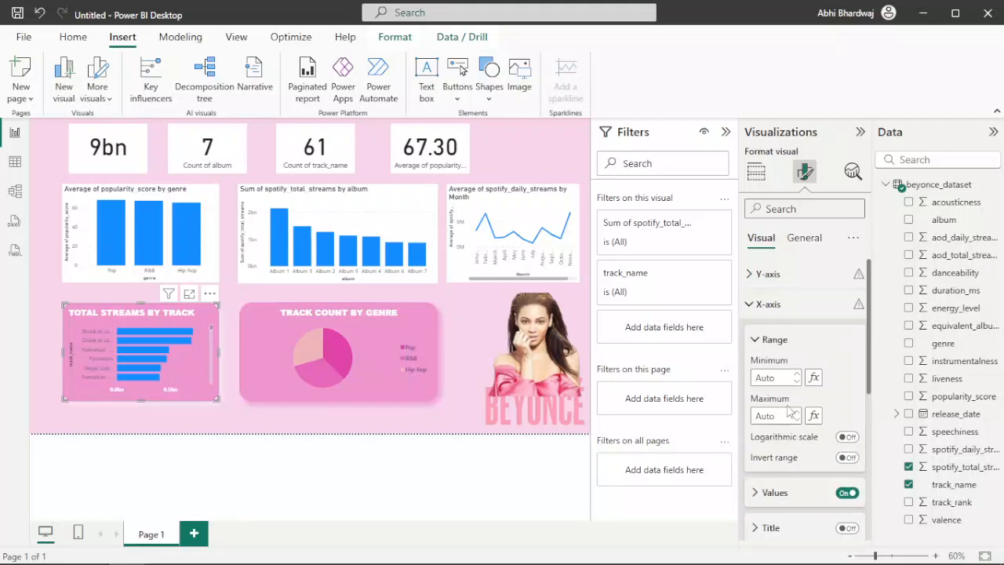
{"action": "scroll", "coordinate": [825, 481], "scroll_direction": "down", "scroll_amount": 1}
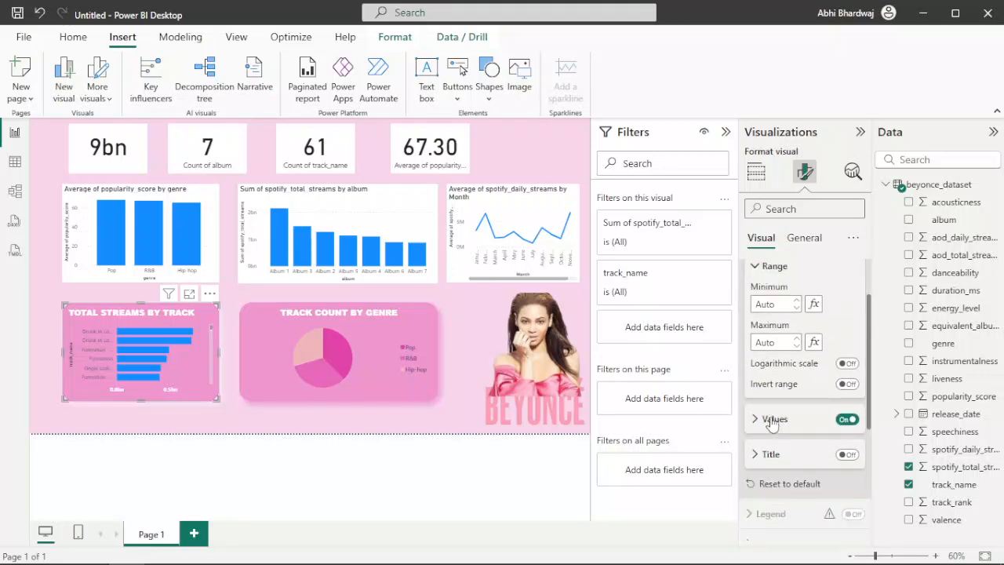
{"action": "left_click", "coordinate": [772, 421]}
{"action": "scroll", "coordinate": [798, 462], "scroll_direction": "down", "scroll_amount": 1}
{"action": "scroll", "coordinate": [776, 329], "scroll_direction": "up", "scroll_amount": 2}
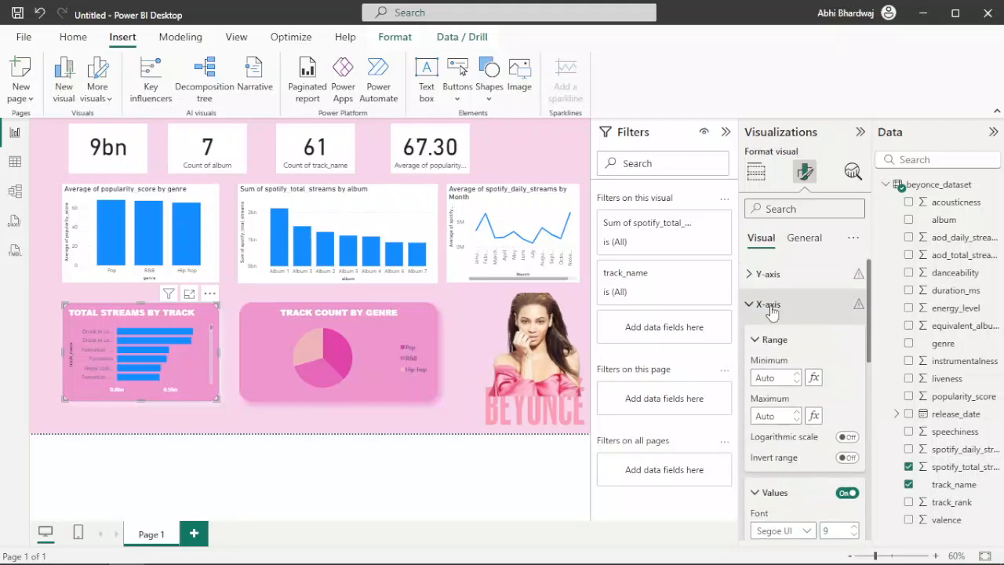
Set the Y-axis values color of the track streams bar chart to white
{"action": "scroll", "coordinate": [772, 280], "scroll_direction": "down", "scroll_amount": 3}
{"action": "left_click", "coordinate": [779, 409]}
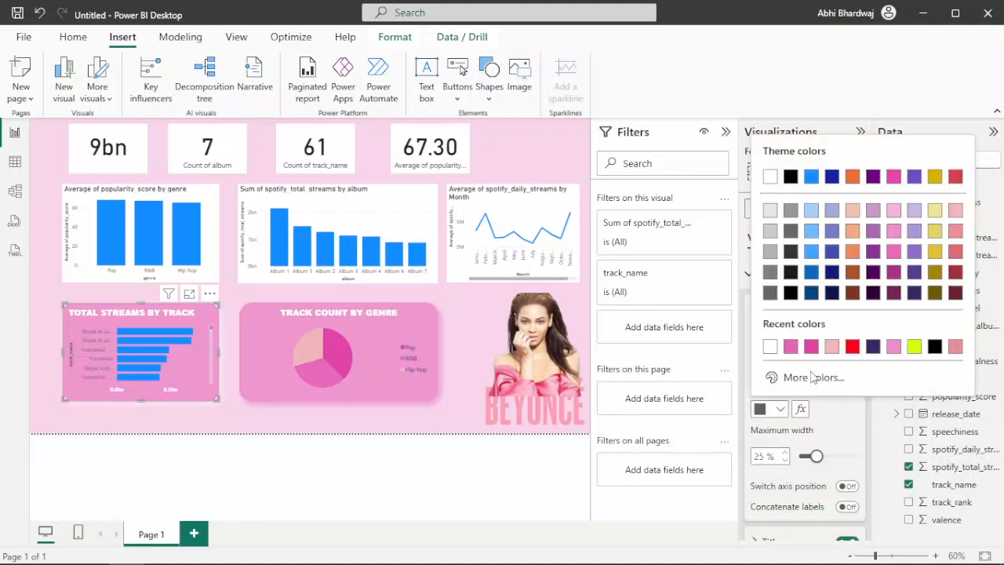
{"action": "left_click", "coordinate": [770, 347]}
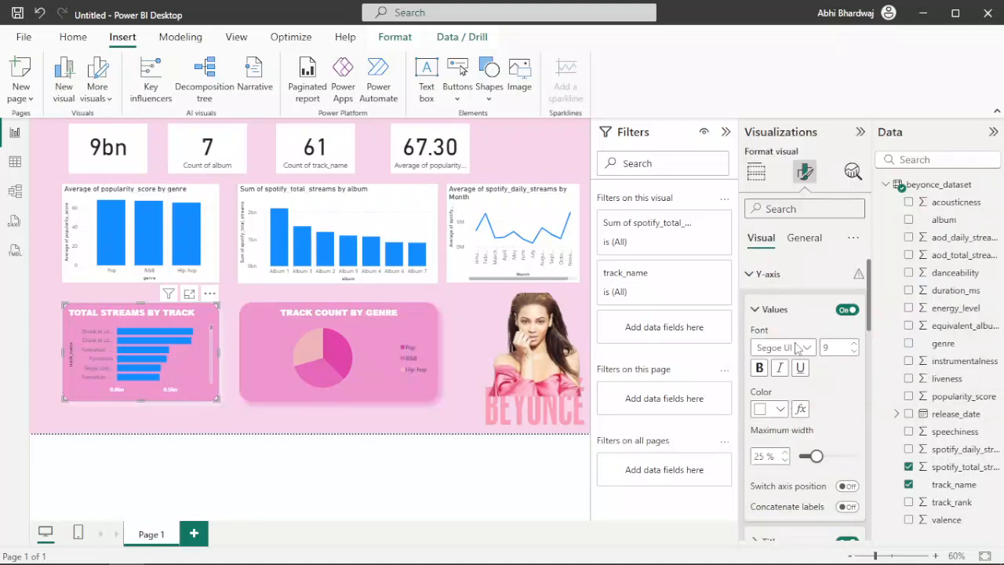
Set the Y-axis value font of the Total Streams by Track chart to Arial Black and turn off its Y-axis title
{"action": "left_click", "coordinate": [798, 347]}
{"action": "scroll", "coordinate": [784, 133], "scroll_direction": "up", "scroll_amount": 3}
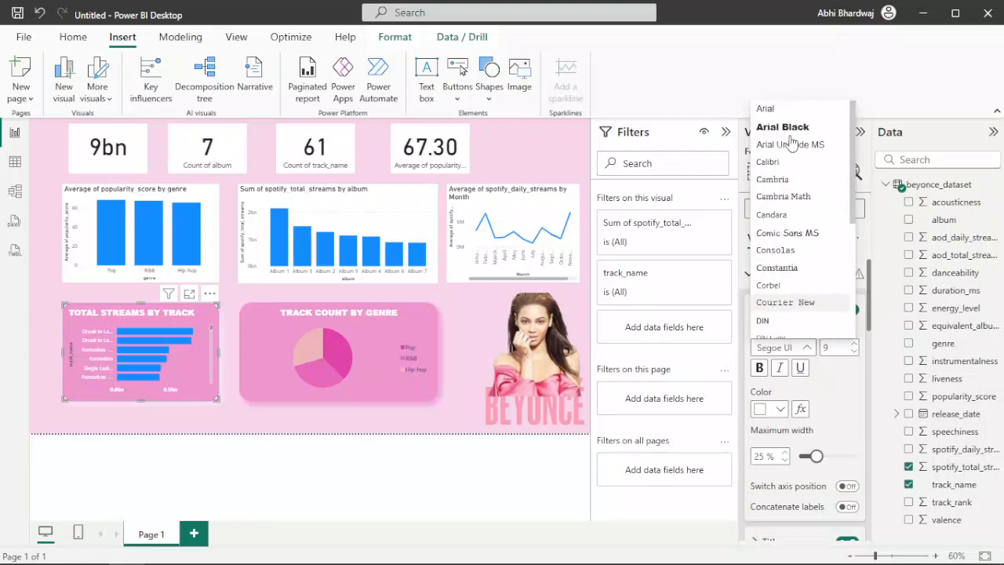
{"action": "left_click", "coordinate": [786, 128]}
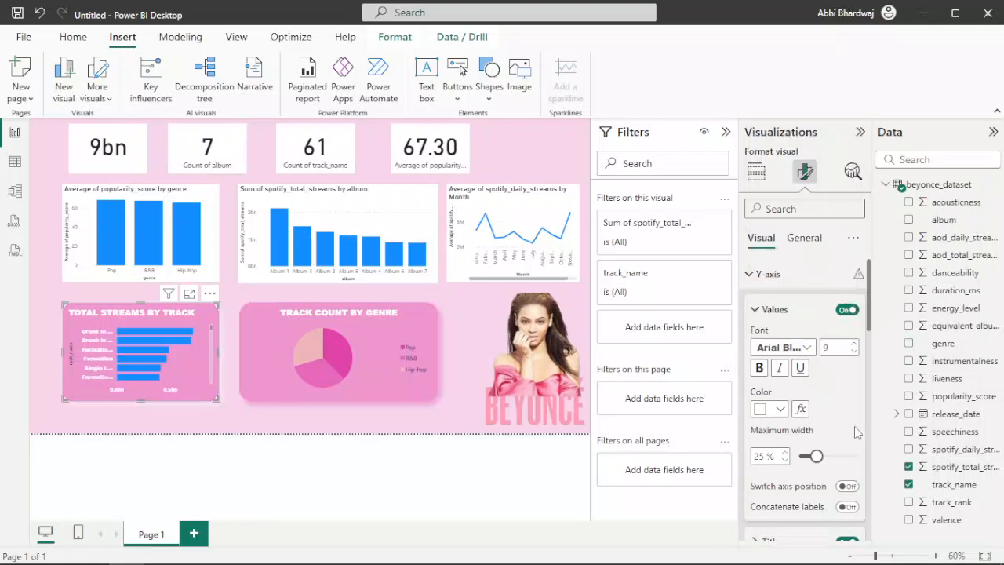
{"action": "scroll", "coordinate": [850, 426], "scroll_direction": "down", "scroll_amount": 3}
{"action": "left_click", "coordinate": [847, 395]}
{"action": "scroll", "coordinate": [811, 441], "scroll_direction": "down", "scroll_amount": 3}
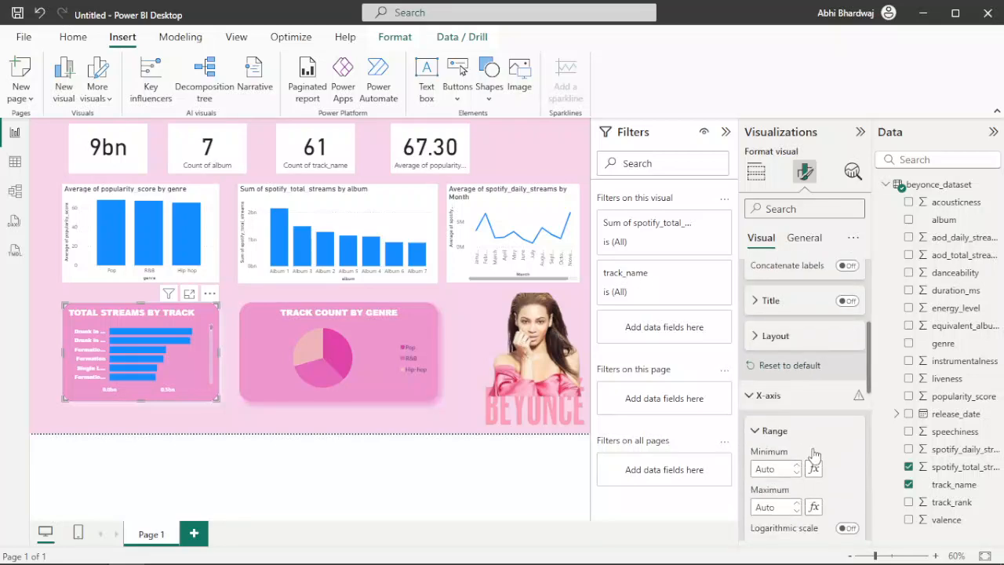
Try very dark, light and medium purple as the Y-axis value colour of the Total Streams by Track chart
{"action": "scroll", "coordinate": [813, 429], "scroll_direction": "down", "scroll_amount": 5}
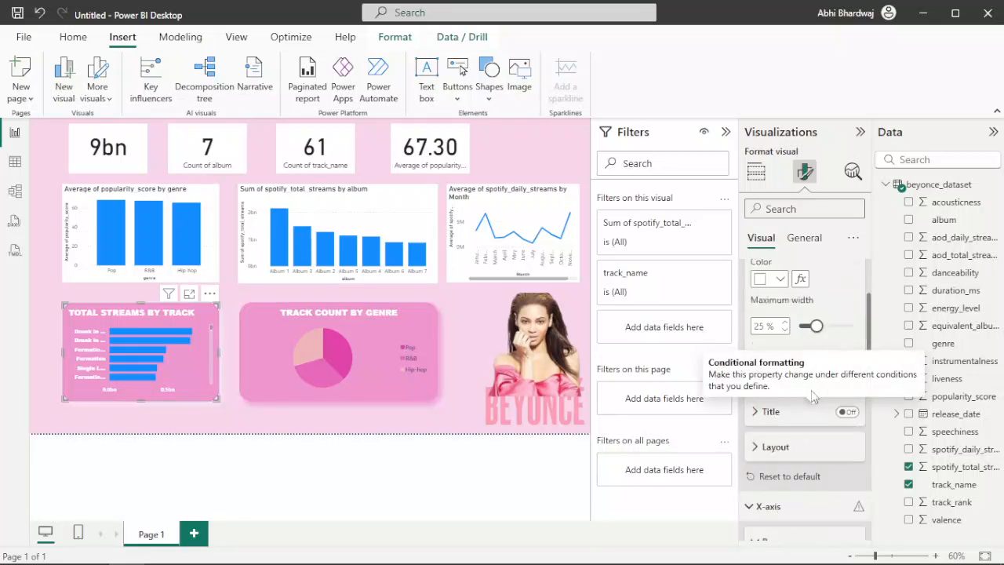
{"action": "scroll", "coordinate": [768, 334], "scroll_direction": "up", "scroll_amount": 1}
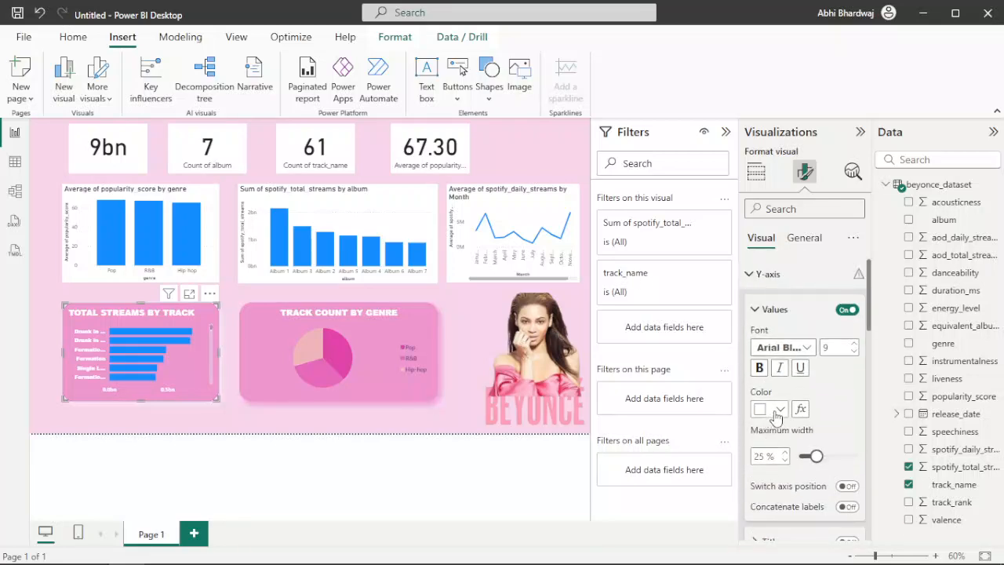
{"action": "left_click", "coordinate": [776, 410]}
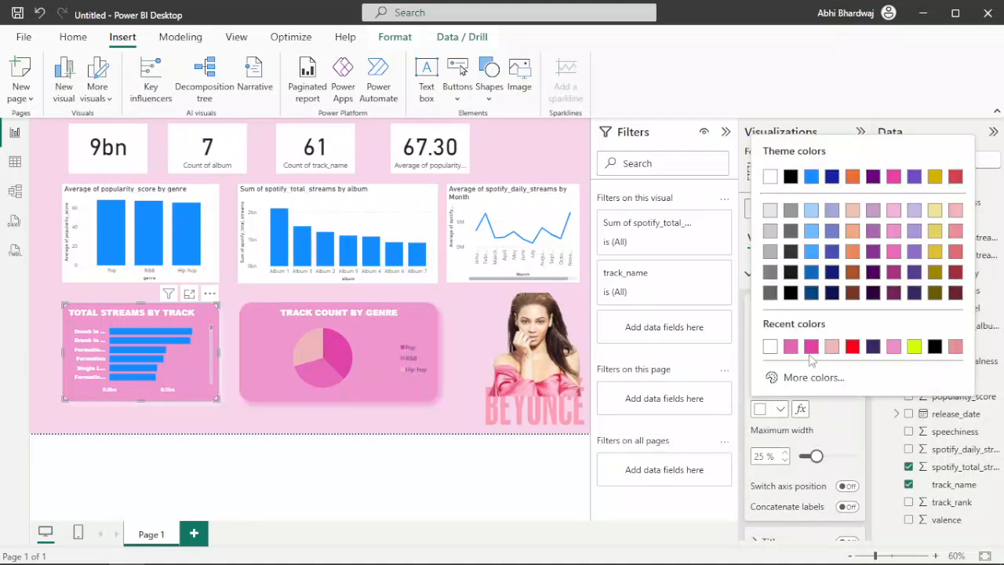
{"action": "left_click", "coordinate": [875, 349]}
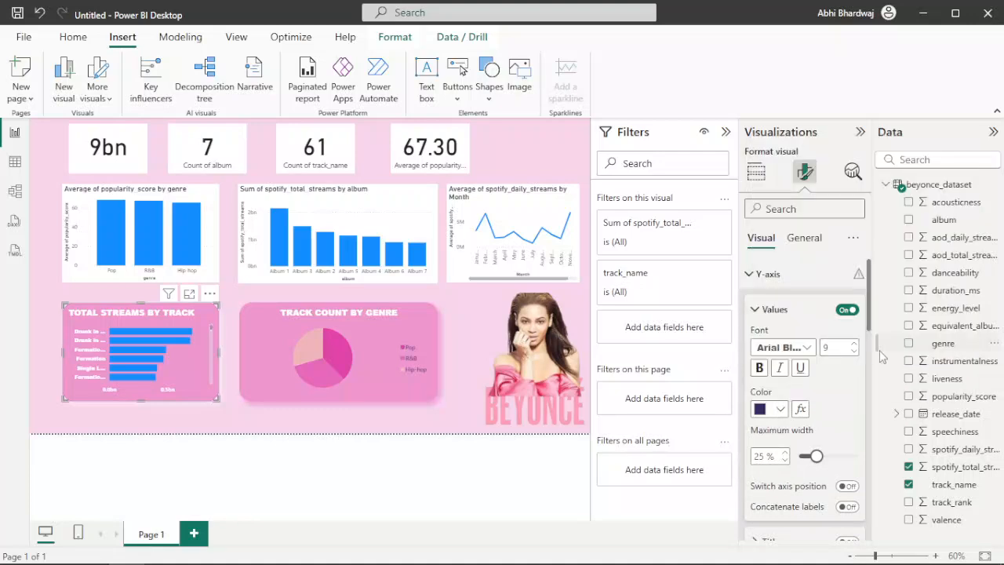
{"action": "left_click", "coordinate": [769, 409]}
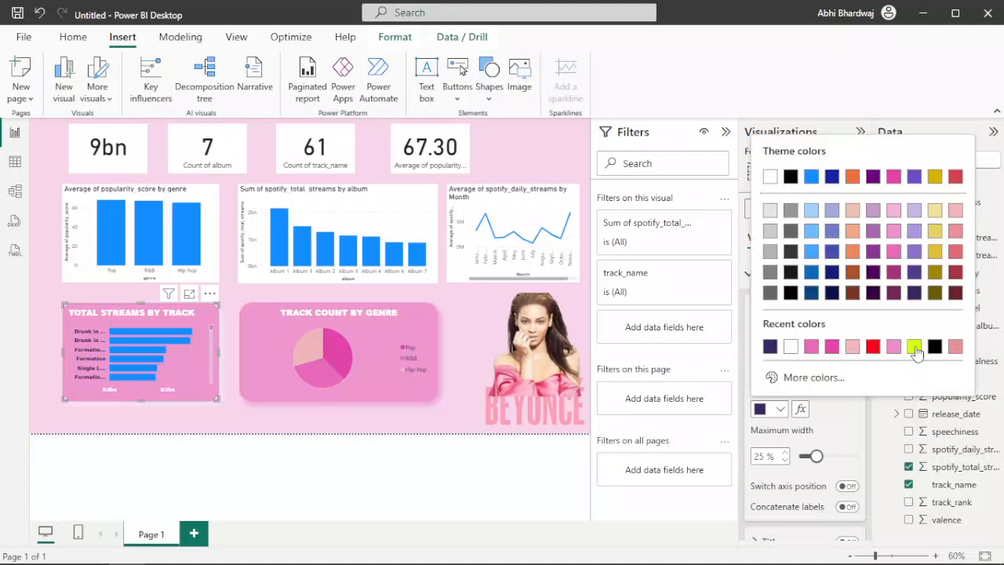
{"action": "left_click", "coordinate": [914, 231]}
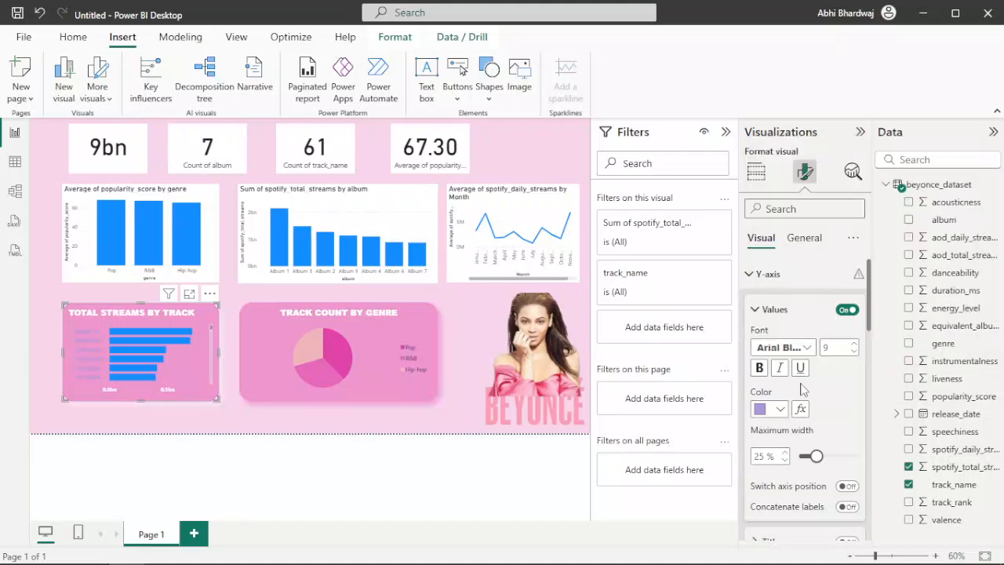
{"action": "left_click", "coordinate": [770, 410]}
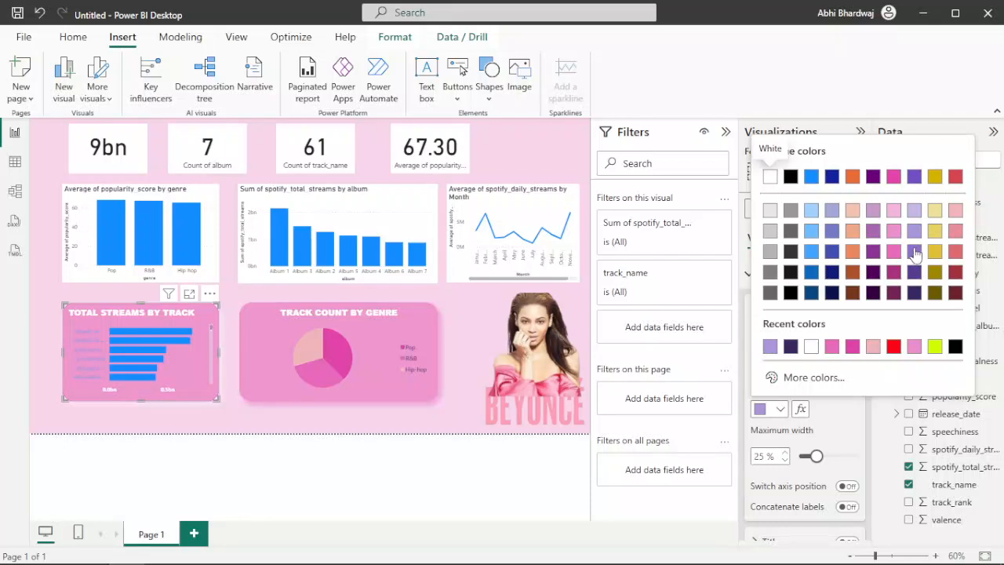
{"action": "left_click", "coordinate": [916, 256]}
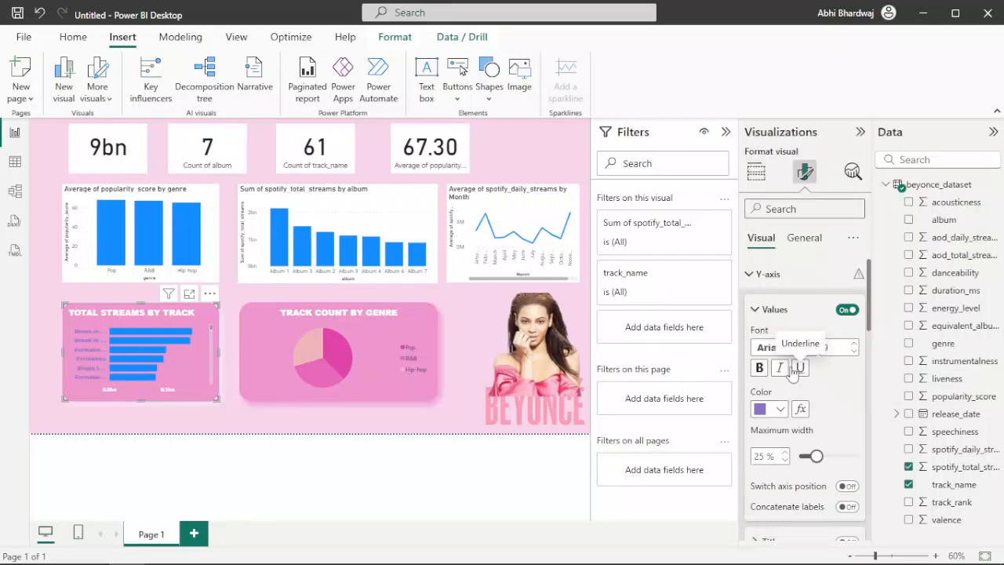
Set the Y-axis value colour of the Total Streams by Track chart to deep purple and open the bars' colour settings
{"action": "left_click", "coordinate": [768, 409]}
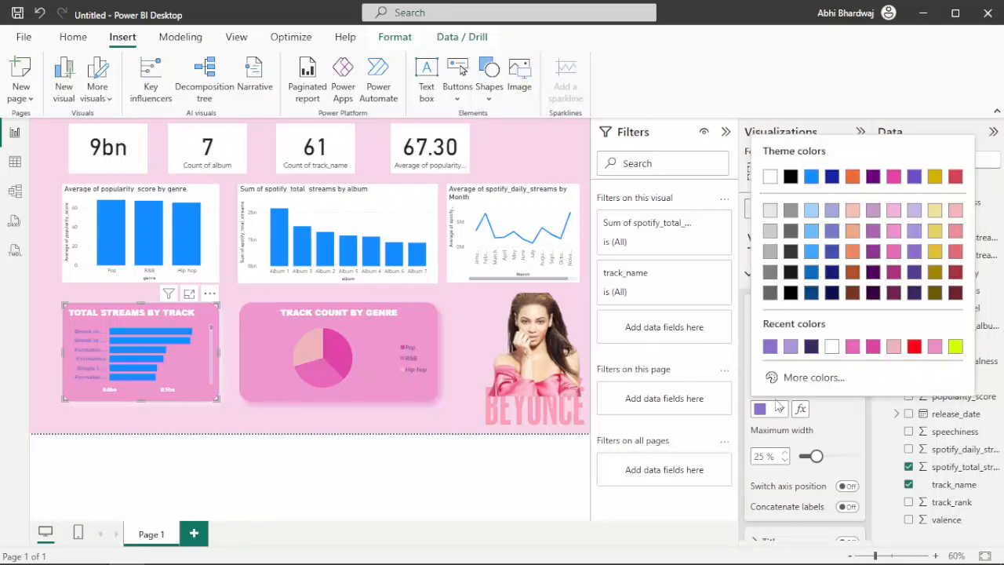
{"action": "left_click", "coordinate": [919, 274]}
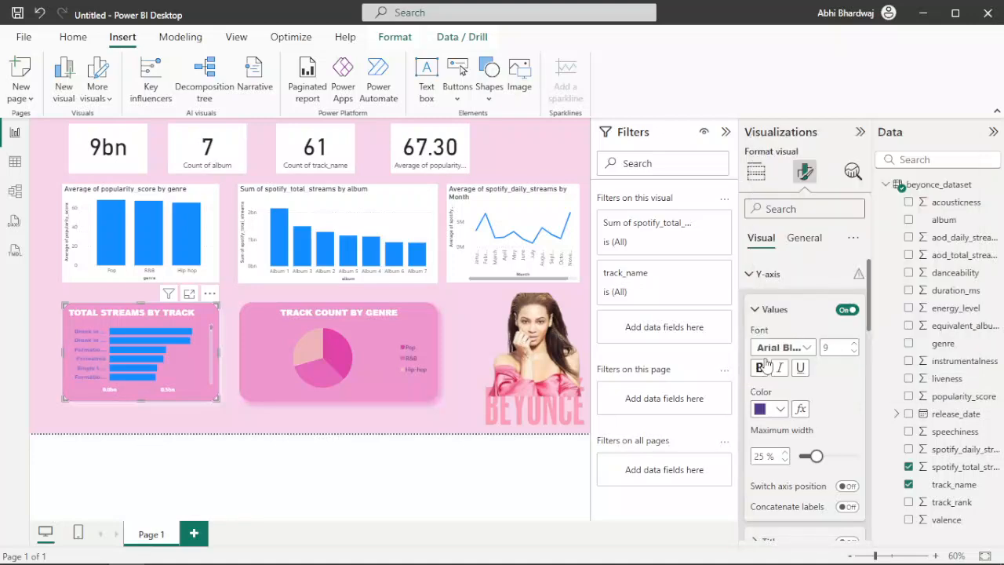
{"action": "scroll", "coordinate": [766, 365], "scroll_direction": "down", "scroll_amount": 6}
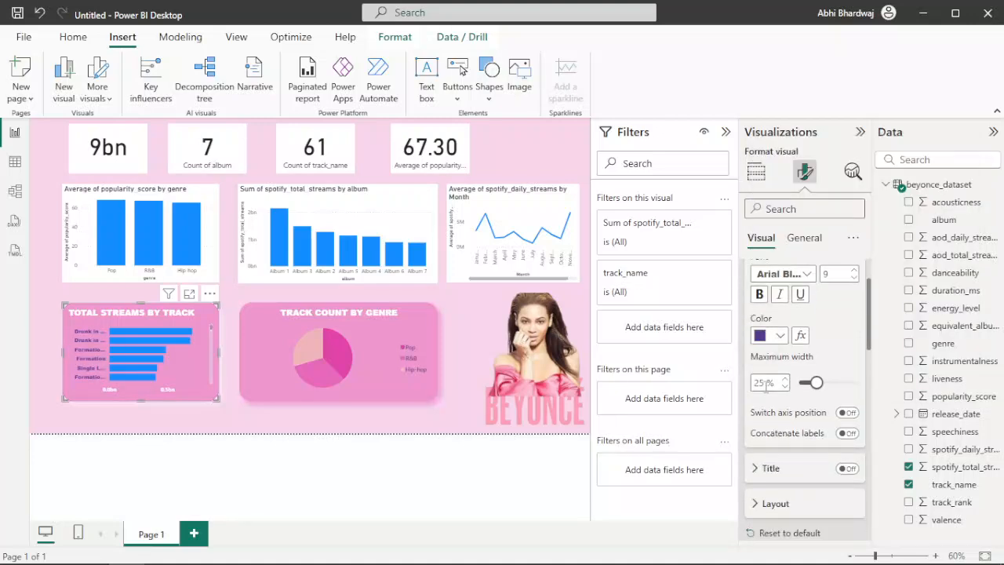
{"action": "scroll", "coordinate": [761, 423], "scroll_direction": "down", "scroll_amount": 5}
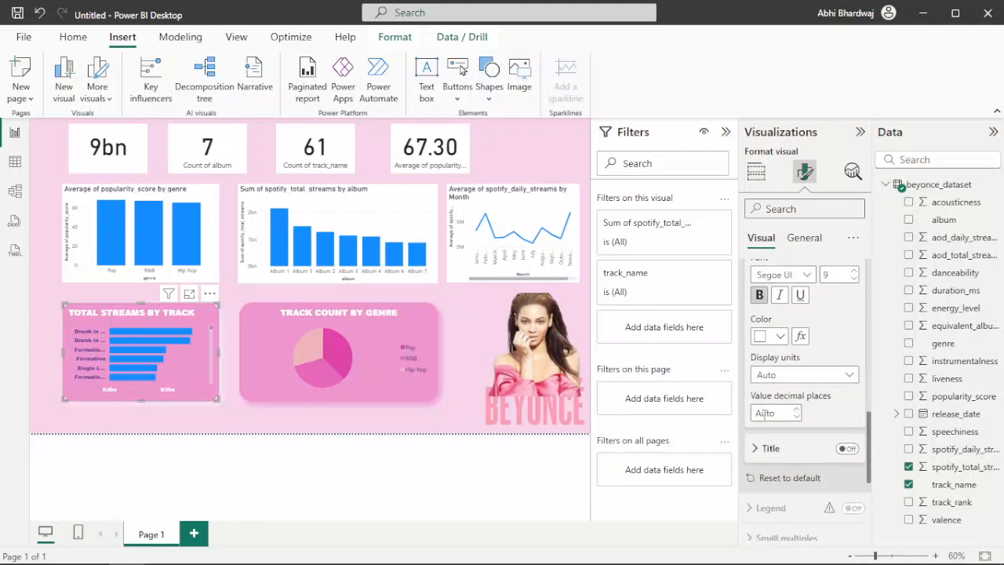
{"action": "left_click", "coordinate": [782, 480]}
{"action": "scroll", "coordinate": [796, 423], "scroll_direction": "down", "scroll_amount": 3}
{"action": "scroll", "coordinate": [784, 435], "scroll_direction": "down", "scroll_amount": 1}
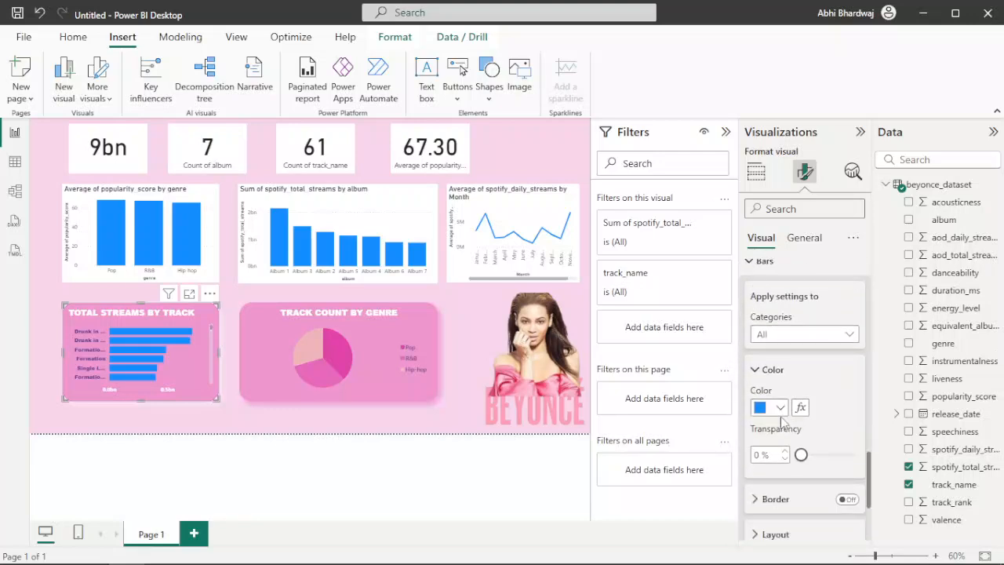
Try light pink, pale rose and coral bars in the Total Streams by Track chart, raising the coral's transparency to 61%
{"action": "left_click", "coordinate": [780, 408]}
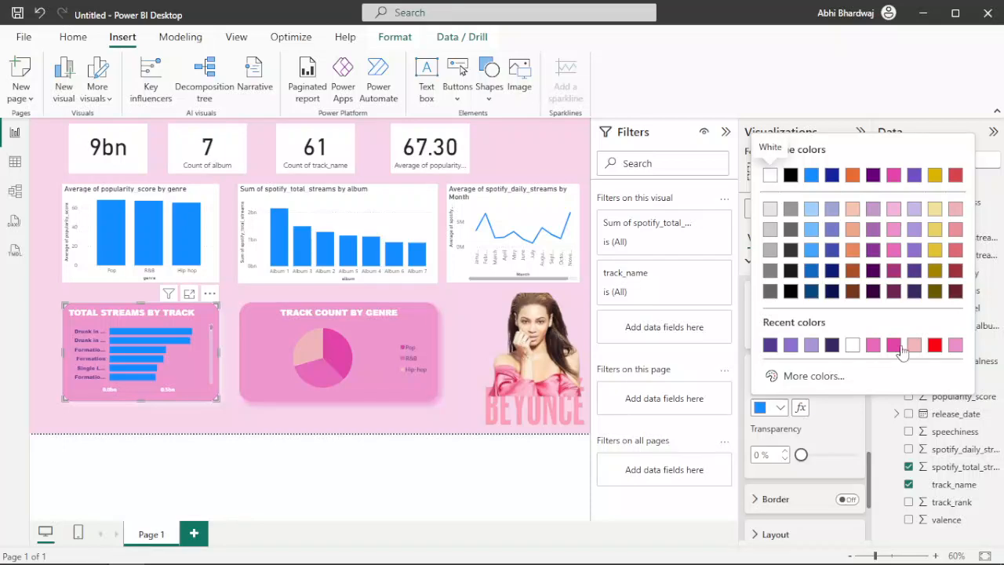
{"action": "left_click", "coordinate": [894, 211]}
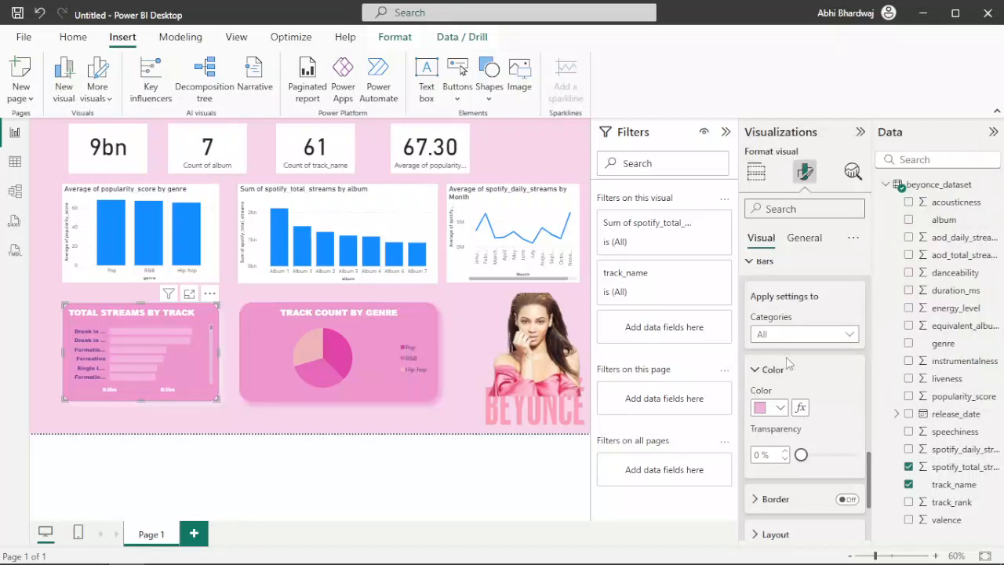
{"action": "left_click", "coordinate": [780, 408]}
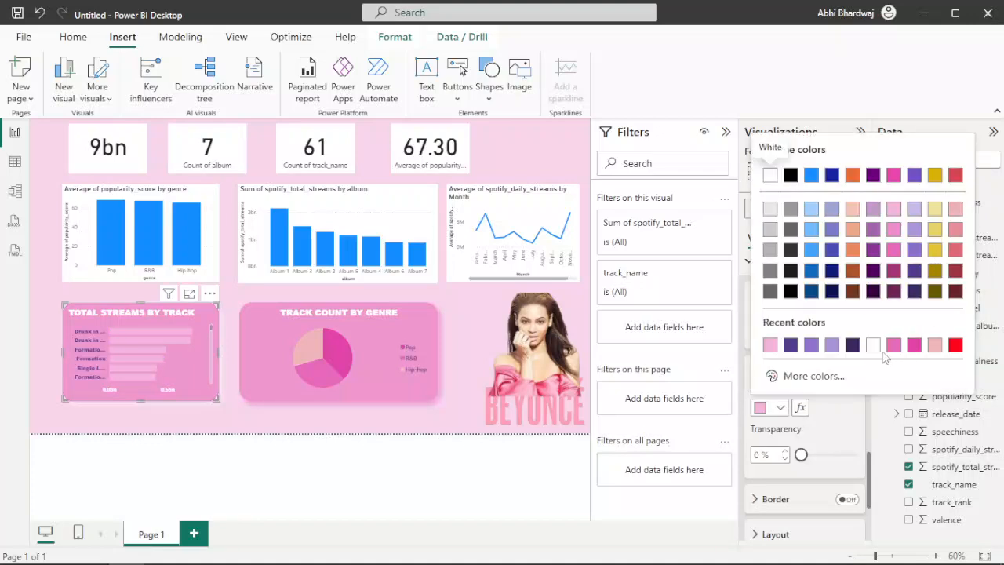
{"action": "left_click", "coordinate": [932, 347]}
{"action": "left_click", "coordinate": [780, 409]}
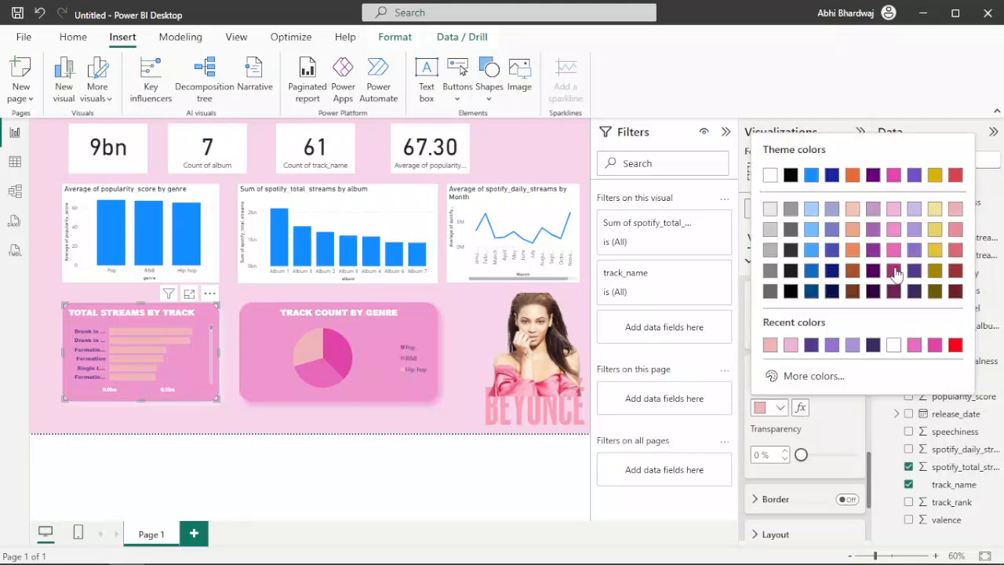
{"action": "left_click", "coordinate": [957, 240]}
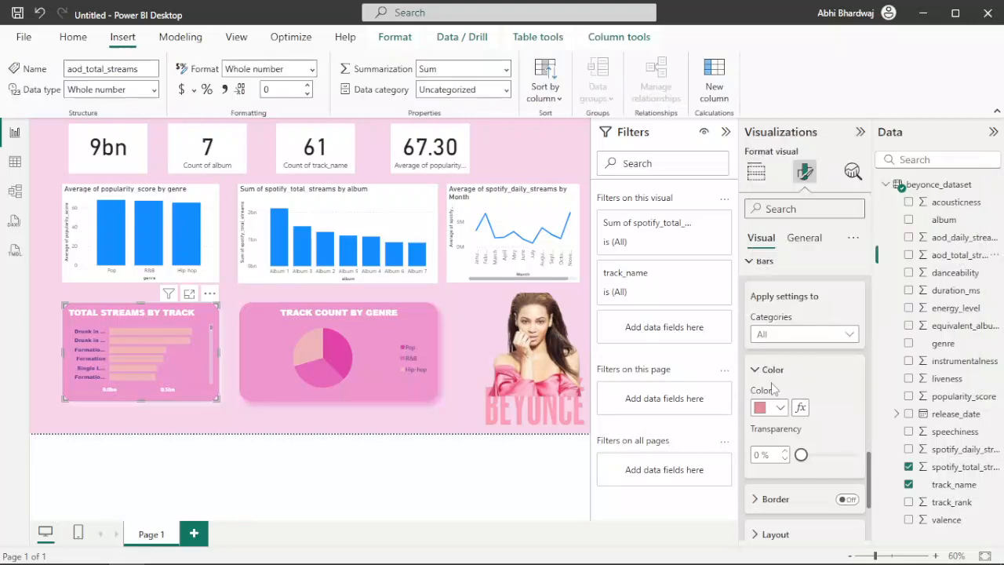
{"action": "left_click", "coordinate": [779, 408]}
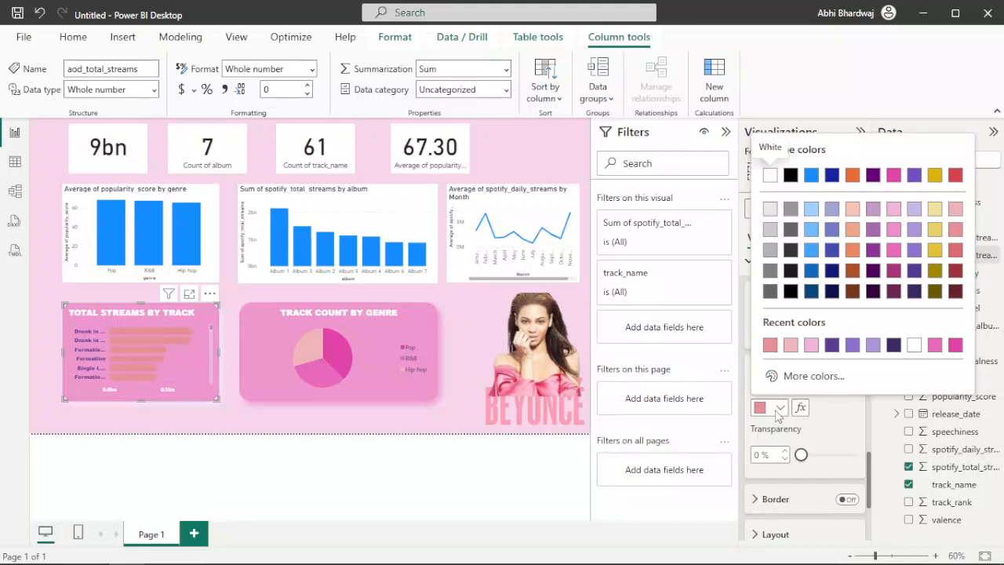
{"action": "left_click_drag", "start_coordinate": [800, 456], "coordinate": [821, 456]}
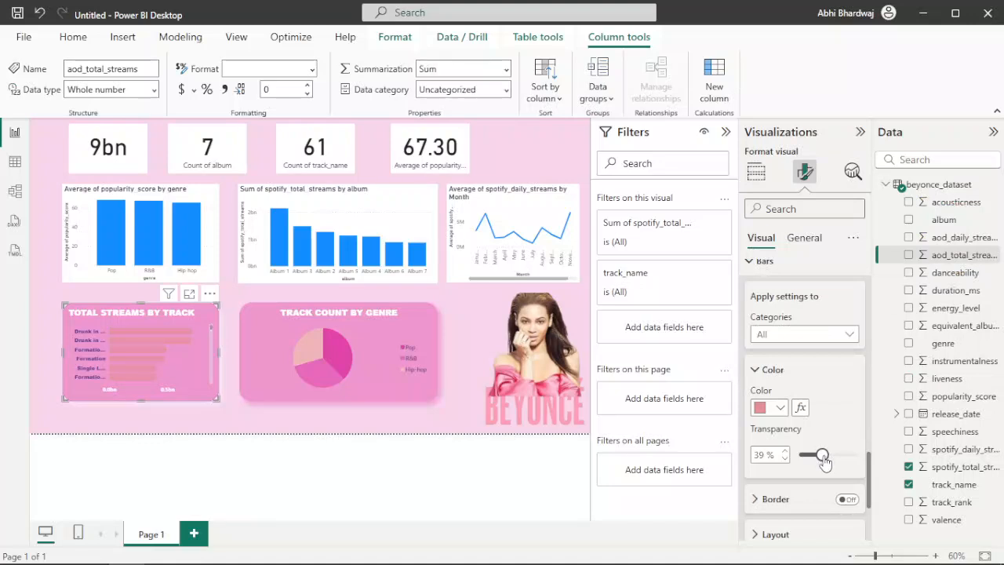
{"action": "left_click_drag", "start_coordinate": [828, 460], "coordinate": [836, 465]}
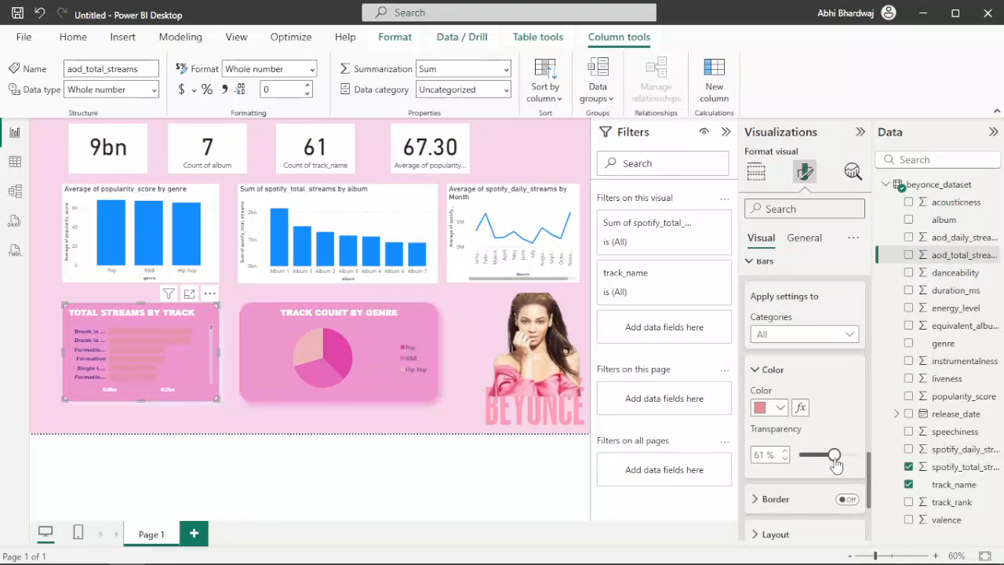
Set the bars of the Total Streams by Track chart to magenta pink with 41% transparency
{"action": "left_click", "coordinate": [778, 408]}
{"action": "left_click", "coordinate": [951, 348]}
{"action": "mouse_move", "coordinate": [835, 460]}
{"action": "left_mouse_down"}
{"action": "mouse_move", "coordinate": [849, 460]}
{"action": "mouse_move", "coordinate": [826, 461]}
{"action": "left_mouse_up"}
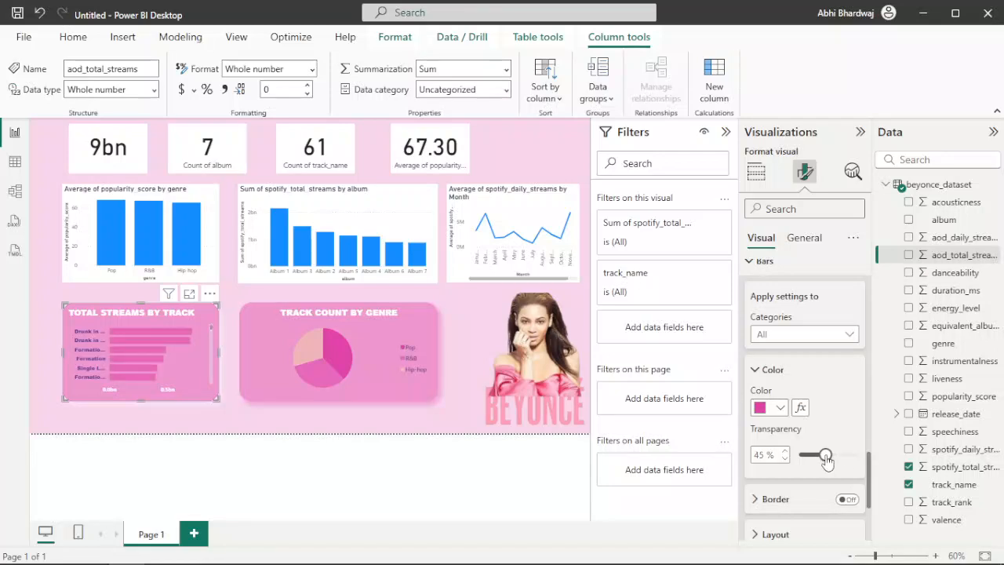
{"action": "left_click_drag", "start_coordinate": [826, 461], "coordinate": [824, 461]}
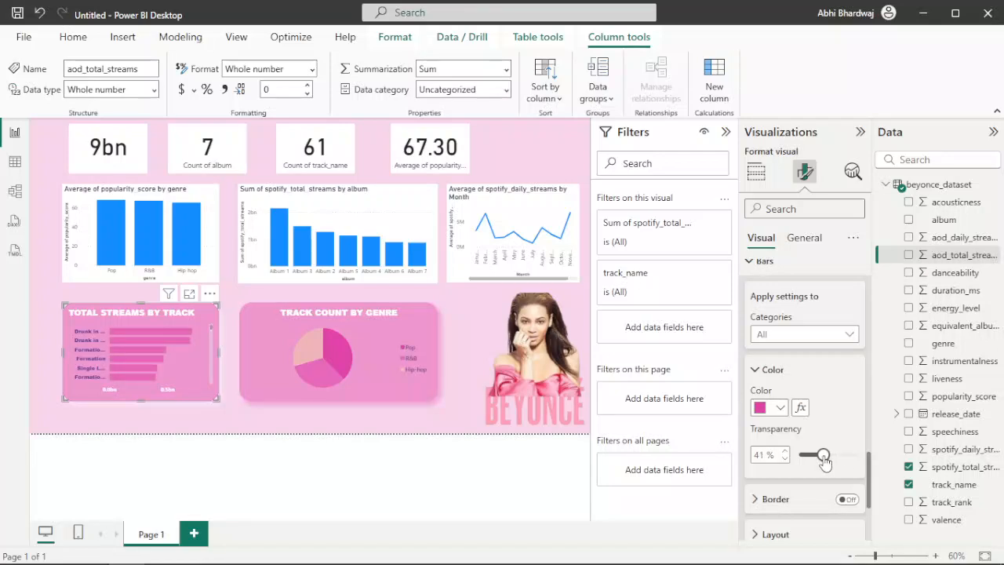
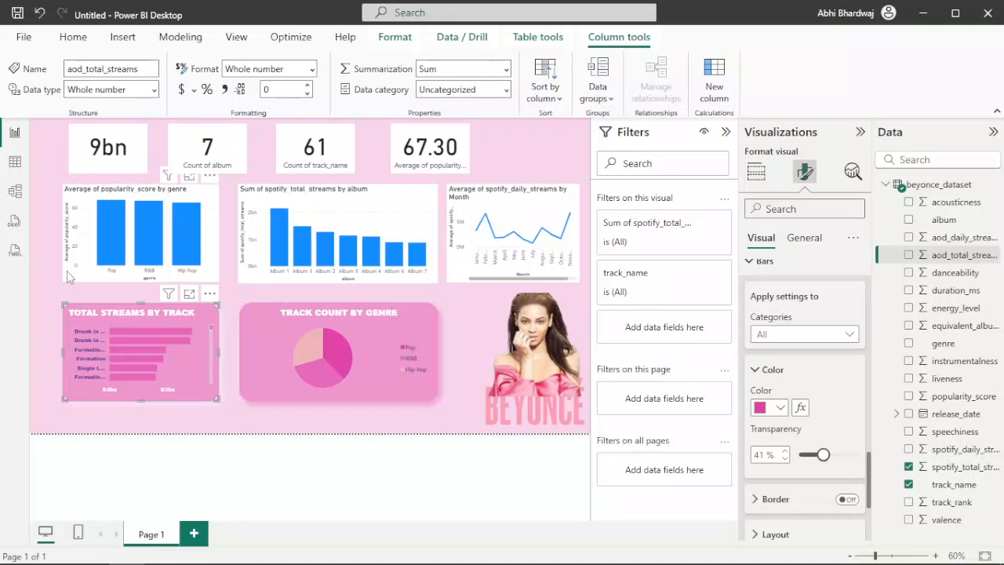
Colour the columns of the average popularity score by genre chart magenta pink with 47% transparency
{"action": "left_click", "coordinate": [149, 232]}
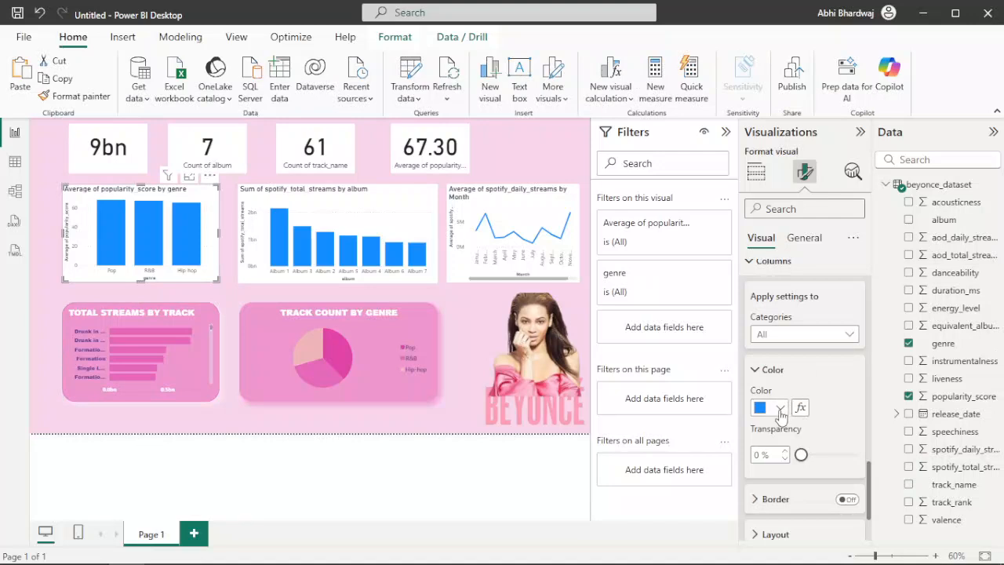
{"action": "left_click", "coordinate": [779, 406]}
{"action": "left_click", "coordinate": [769, 345]}
{"action": "left_click_drag", "start_coordinate": [805, 457], "coordinate": [828, 464]}
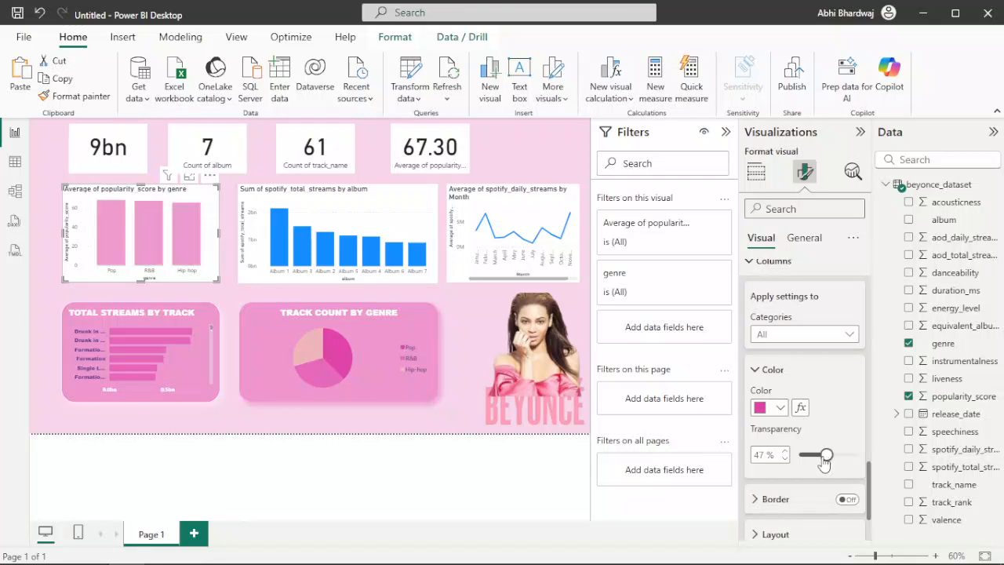
Turn off the Y-axis title of the popularity by genre chart and set its Y-axis value colour to white
{"action": "scroll", "coordinate": [788, 305], "scroll_direction": "down", "scroll_amount": 5}
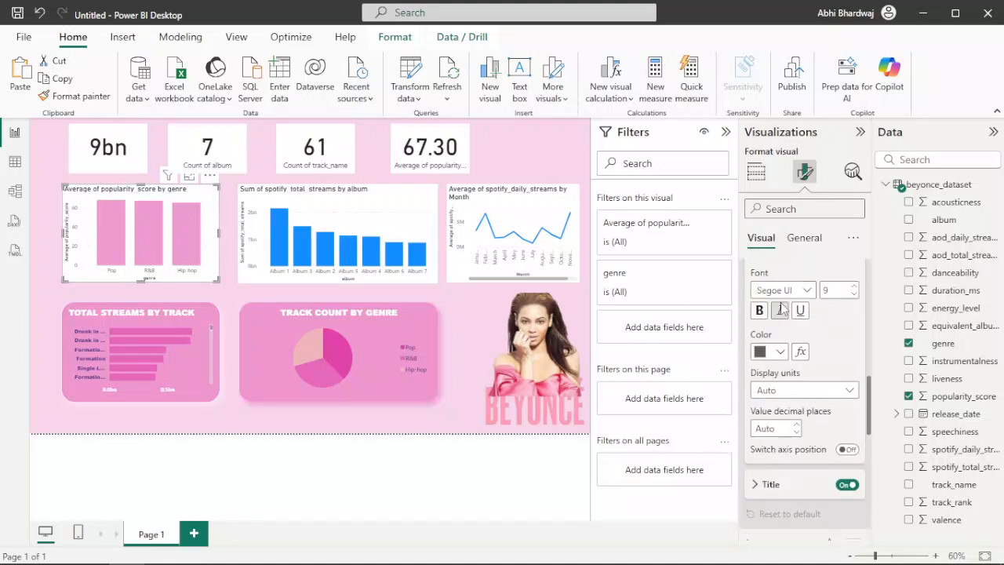
{"action": "scroll", "coordinate": [782, 309], "scroll_direction": "up", "scroll_amount": 1}
{"action": "left_click", "coordinate": [847, 522]}
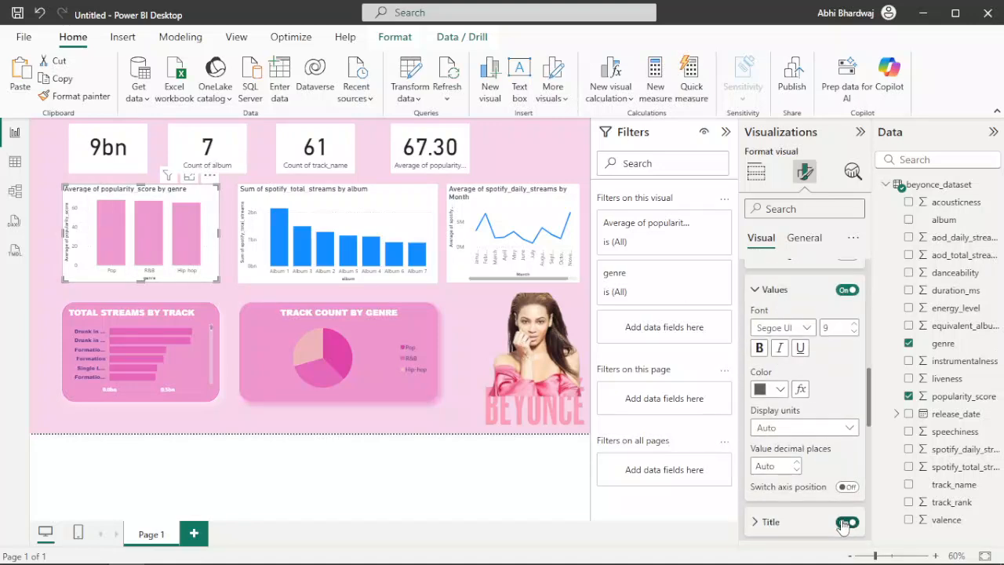
{"action": "left_click", "coordinate": [759, 389]}
{"action": "left_click", "coordinate": [932, 337]}
Change the Y-axis value font of the popularity by genre chart to bold Arial Black
{"action": "left_click", "coordinate": [789, 328]}
{"action": "scroll", "coordinate": [809, 235], "scroll_direction": "up", "scroll_amount": 5}
{"action": "left_click", "coordinate": [776, 106]}
{"action": "left_click", "coordinate": [761, 349]}
Set the X-axis value colour of the popularity by genre chart to deep purple and collapse the value settings
{"action": "scroll", "coordinate": [796, 329], "scroll_direction": "up", "scroll_amount": 3}
{"action": "scroll", "coordinate": [795, 329], "scroll_direction": "up", "scroll_amount": 5}
{"action": "left_click", "coordinate": [775, 335]}
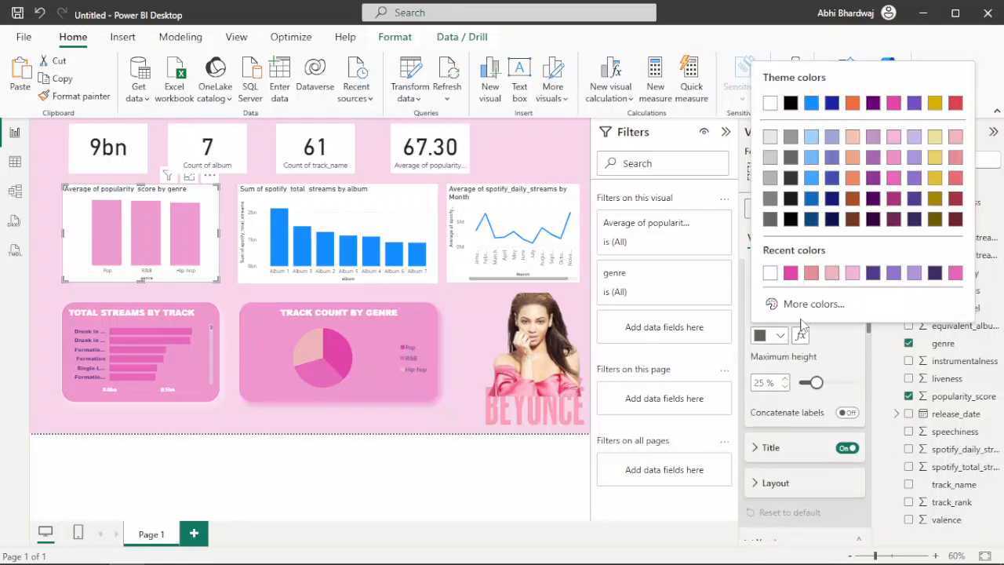
{"action": "left_click", "coordinate": [873, 274]}
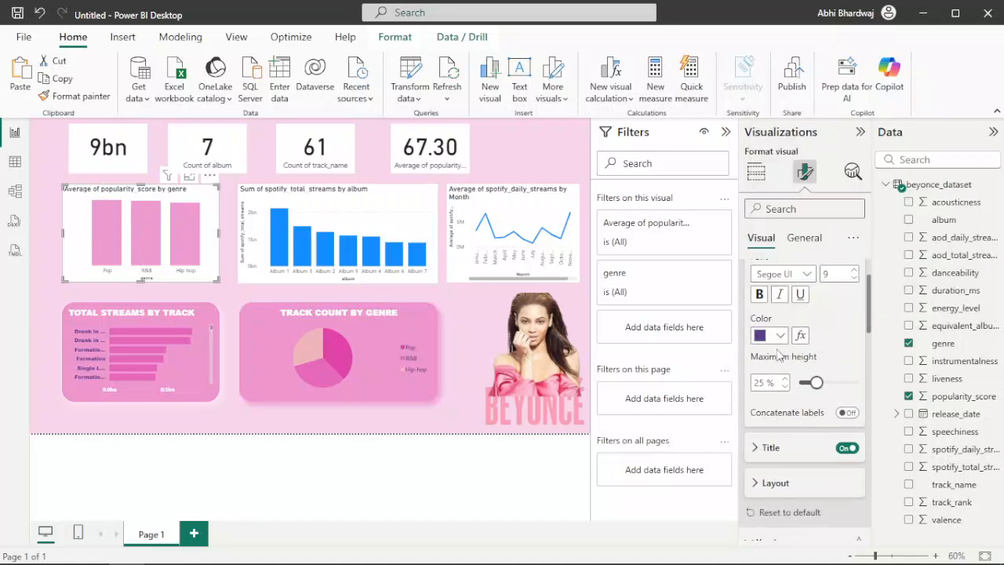
{"action": "scroll", "coordinate": [783, 454], "scroll_direction": "up", "scroll_amount": 2}
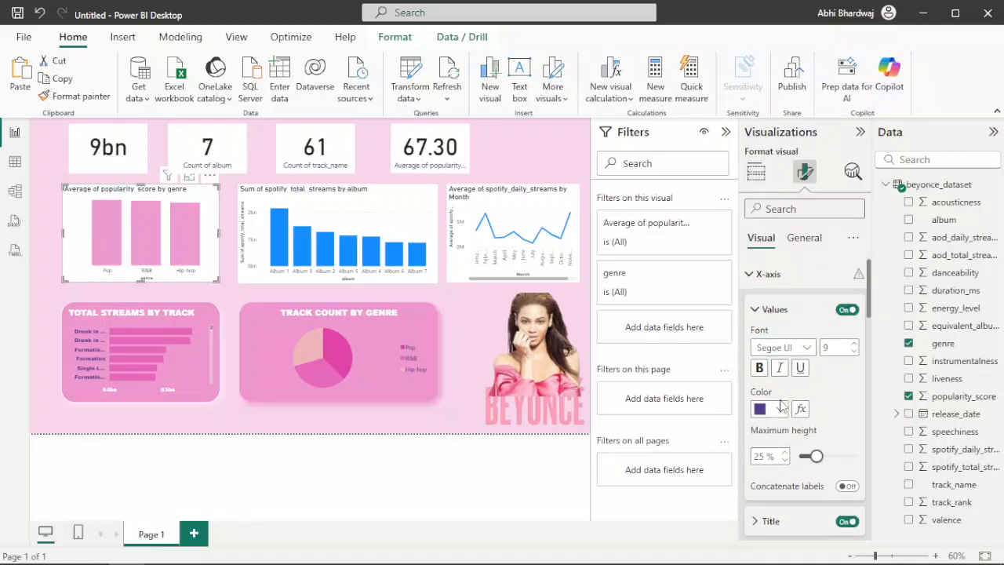
{"action": "left_click", "coordinate": [774, 312]}
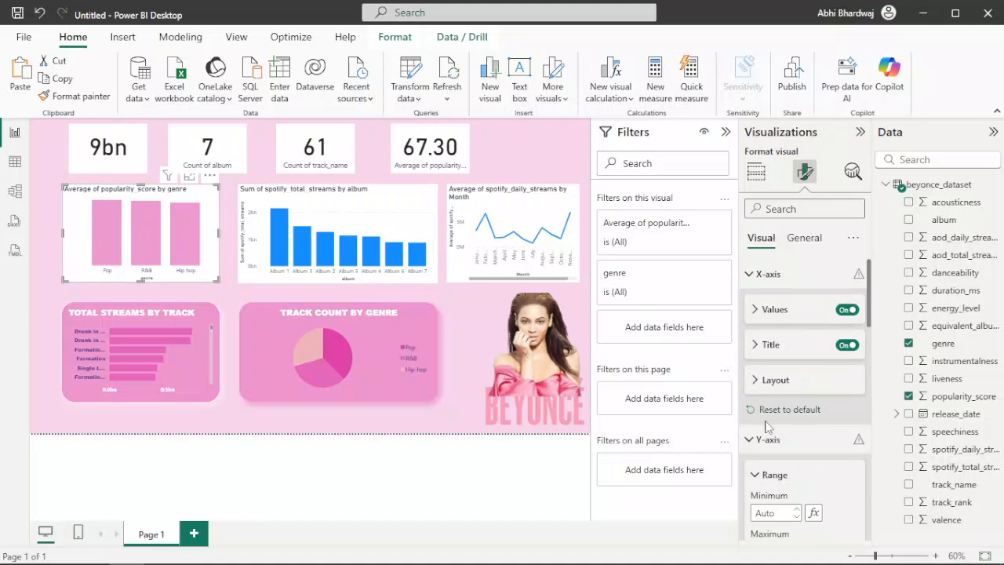
Set the Y-axis value colour of the popularity by genre chart to deep purple
{"action": "scroll", "coordinate": [764, 443], "scroll_direction": "down", "scroll_amount": 5}
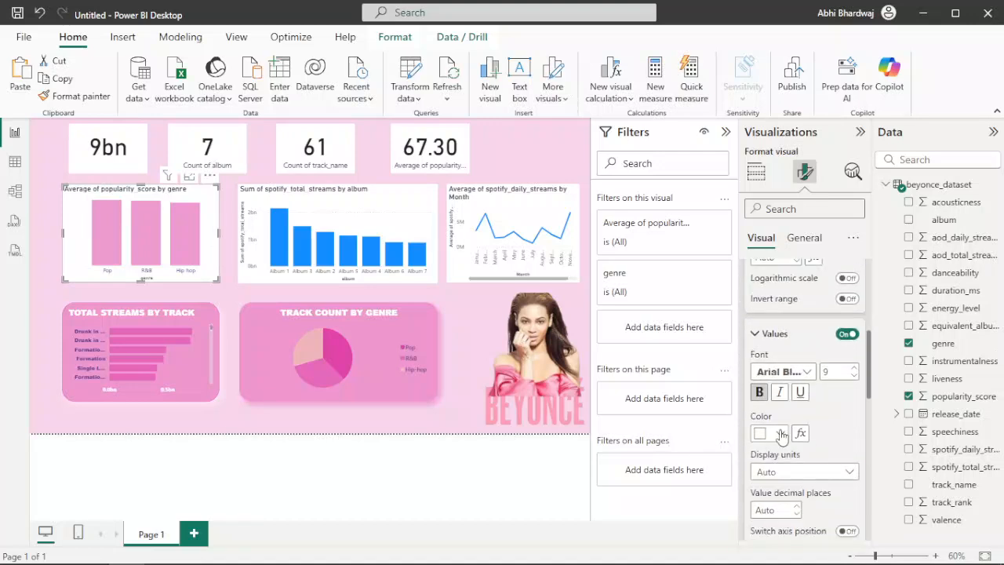
{"action": "left_click", "coordinate": [778, 433]}
{"action": "left_click", "coordinate": [769, 370]}
{"action": "scroll", "coordinate": [802, 477], "scroll_direction": "down", "scroll_amount": 2}
{"action": "scroll", "coordinate": [803, 470], "scroll_direction": "down", "scroll_amount": 2}
{"action": "scroll", "coordinate": [798, 459], "scroll_direction": "up", "scroll_amount": 10}
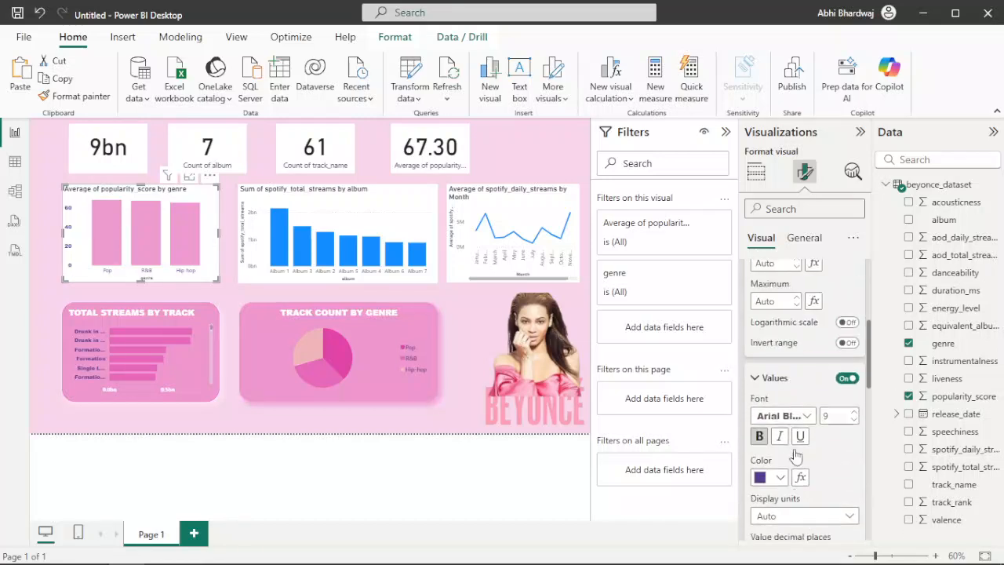
Set the title text colour of the popularity by genre chart to deep purple
{"action": "left_click", "coordinate": [801, 238]}
{"action": "left_click", "coordinate": [774, 309]}
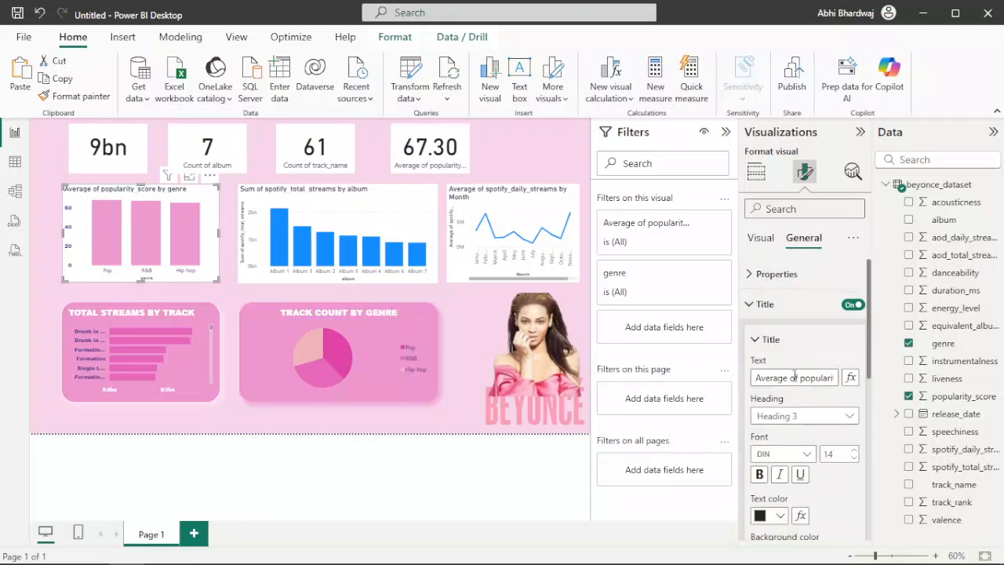
{"action": "left_click", "coordinate": [775, 517]}
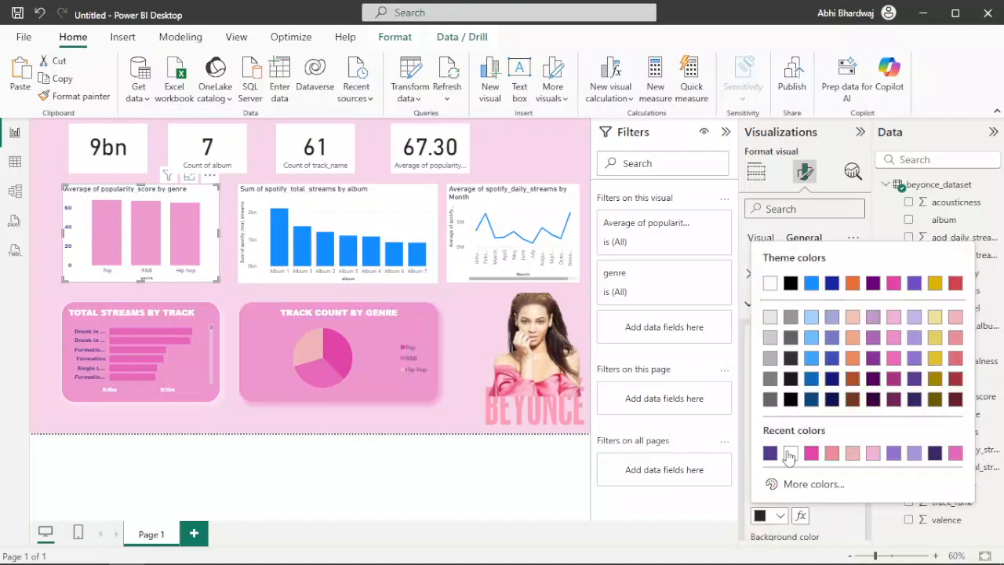
{"action": "left_click", "coordinate": [775, 459]}
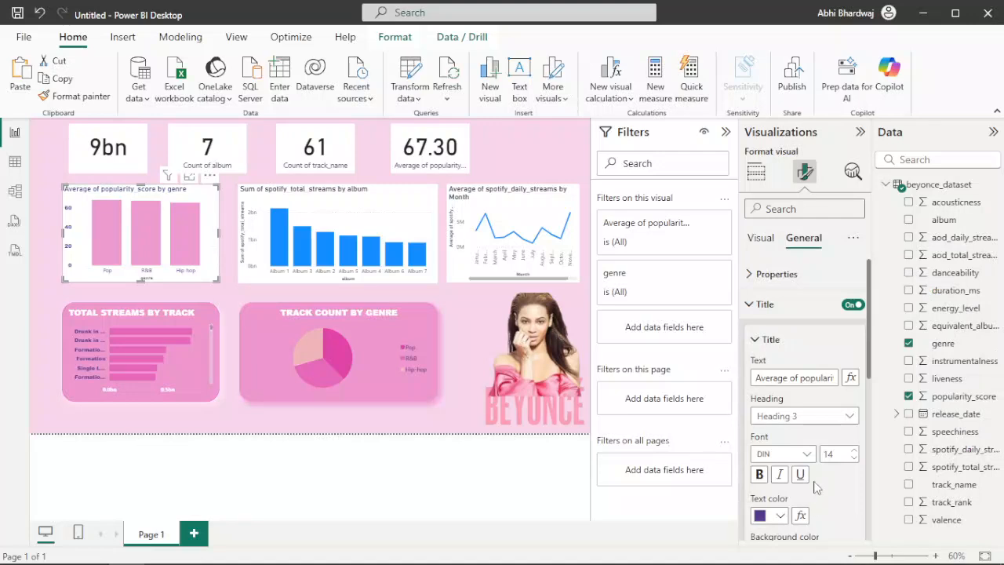
Make the popularity by genre chart's title bold, centre it and change its font to Arial Black
{"action": "scroll", "coordinate": [816, 489], "scroll_direction": "down", "scroll_amount": 2}
{"action": "left_click", "coordinate": [758, 327]}
{"action": "left_click", "coordinate": [778, 446]}
{"action": "left_click", "coordinate": [803, 307]}
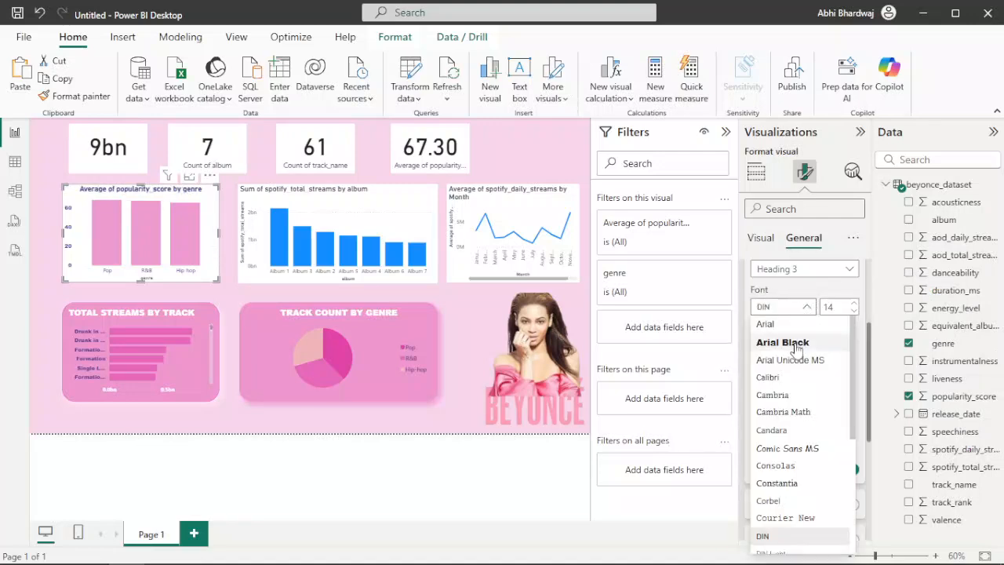
{"action": "left_click", "coordinate": [784, 342]}
Rename the popularity by genre chart's title to "POPULARITY SCORE (GENRE)" and collapse the title settings
{"action": "scroll", "coordinate": [781, 345], "scroll_direction": "up", "scroll_amount": 2}
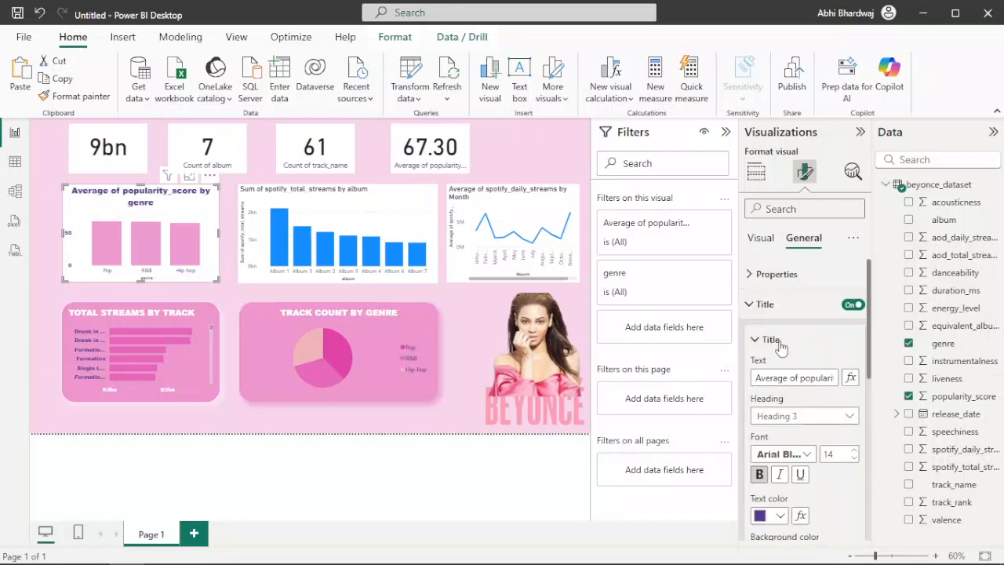
{"action": "left_click", "coordinate": [790, 377]}
{"action": "type", "text": "PO"}
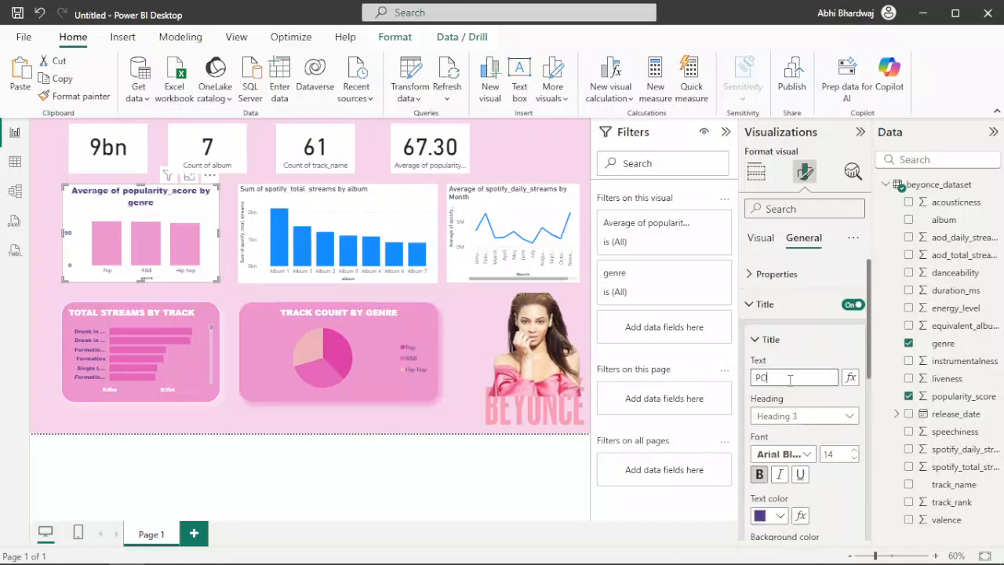
{"action": "type", "text": "PULARITY SCORE"}
{"action": "key", "text": "Return"}
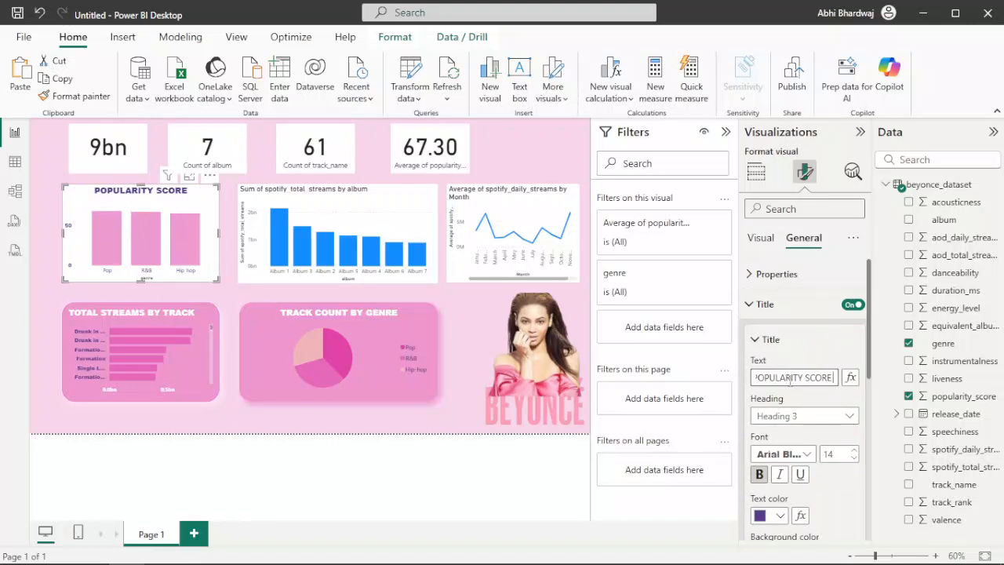
{"action": "type", "text": "(GENRE)"}
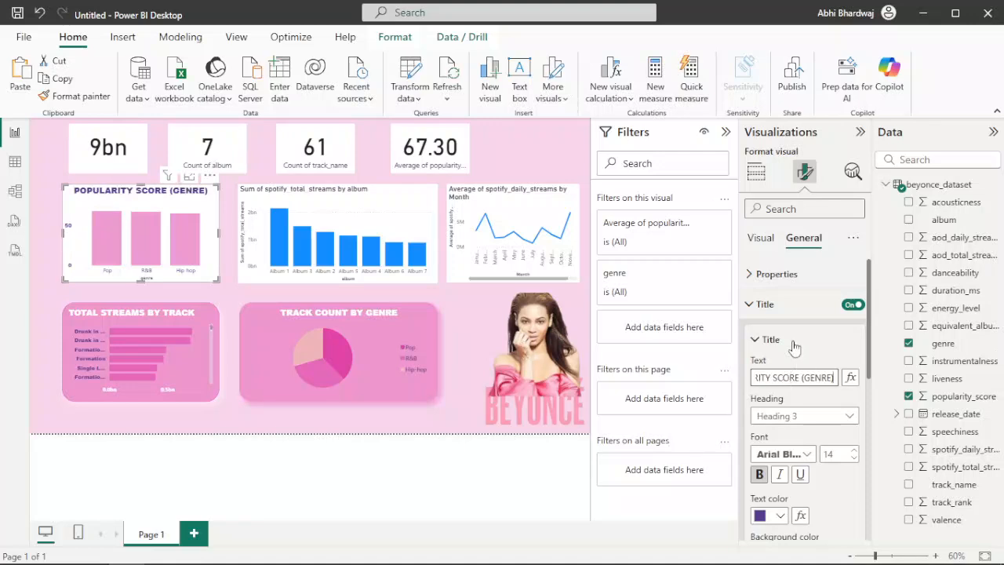
{"action": "left_click", "coordinate": [793, 343]}
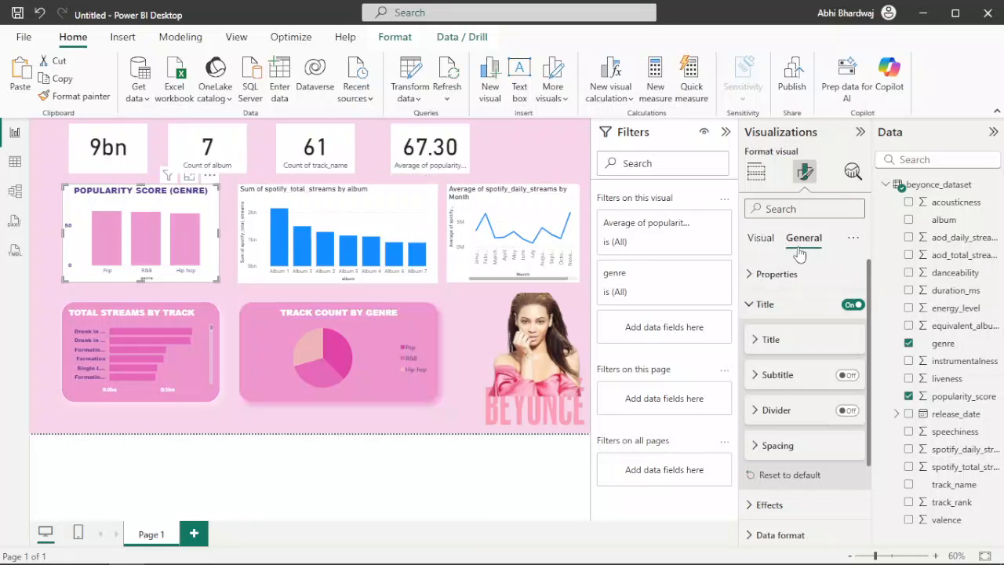
Give the popularity score chart a magenta pink background with 66% transparency
{"action": "scroll", "coordinate": [802, 418], "scroll_direction": "down", "scroll_amount": 1}
{"action": "left_click", "coordinate": [768, 470]}
{"action": "scroll", "coordinate": [780, 439], "scroll_direction": "down", "scroll_amount": 2}
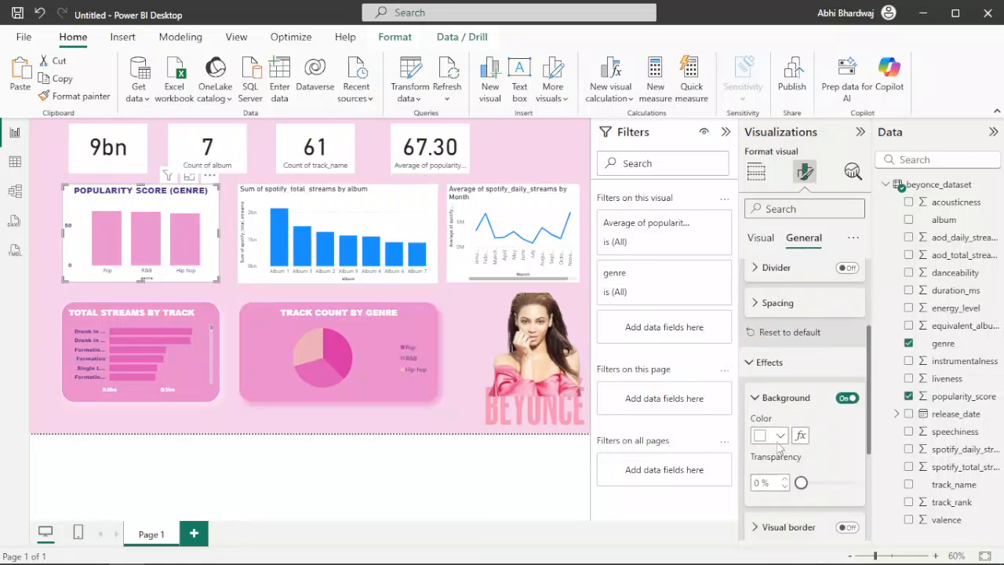
{"action": "left_click", "coordinate": [779, 405]}
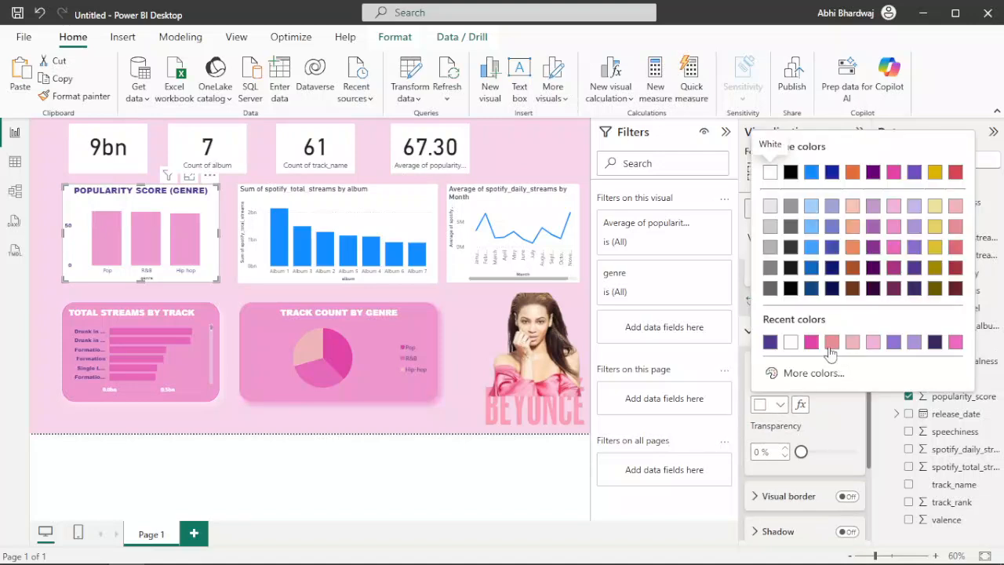
{"action": "left_click", "coordinate": [813, 346]}
{"action": "left_click_drag", "start_coordinate": [803, 454], "coordinate": [832, 458]}
{"action": "left_click", "coordinate": [832, 458]}
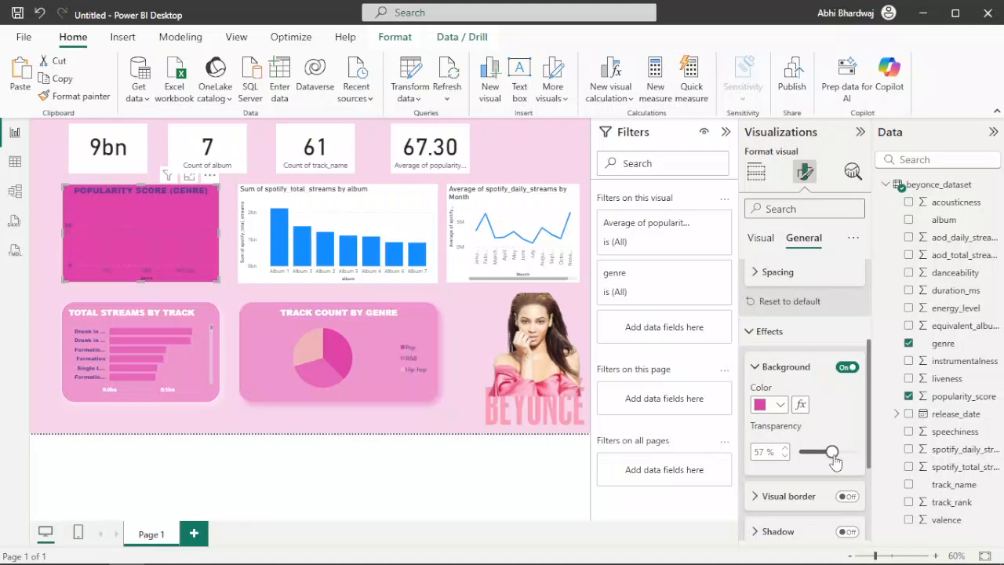
{"action": "left_click_drag", "start_coordinate": [833, 461], "coordinate": [838, 461]}
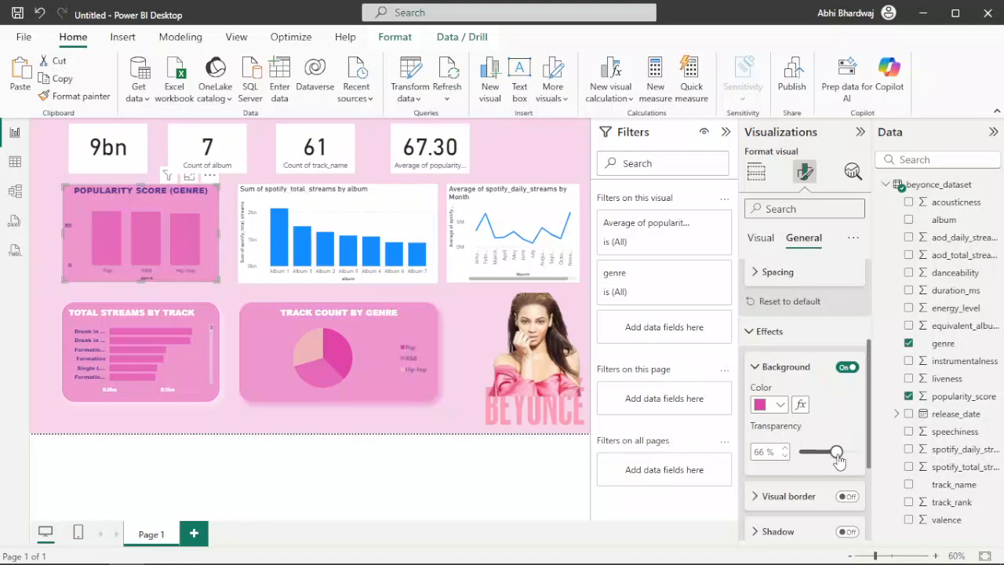
Check the track count chart's background settings for reference and turn on the popularity score chart's visual border and shadow
{"action": "left_click", "coordinate": [265, 376]}
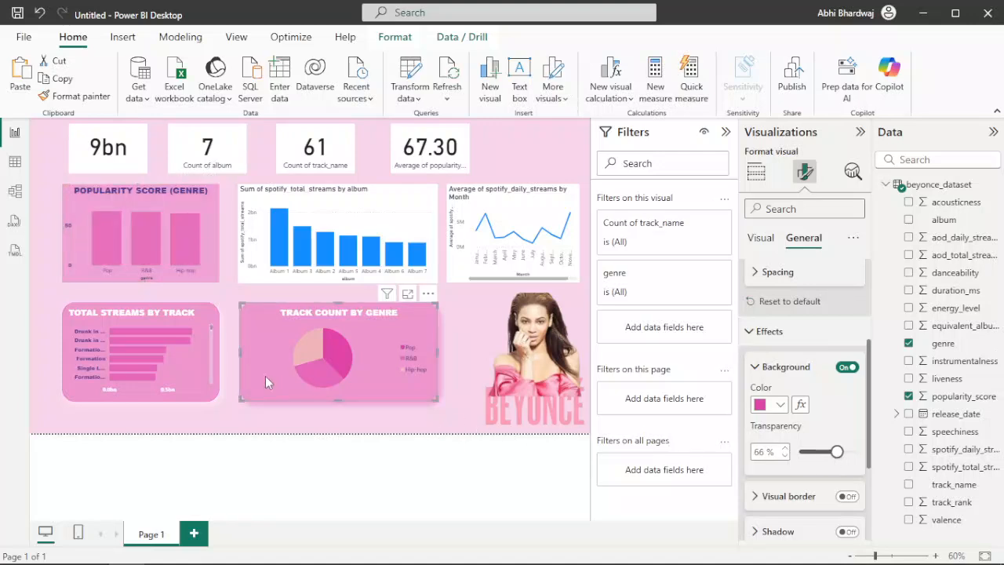
{"action": "left_click", "coordinate": [780, 405]}
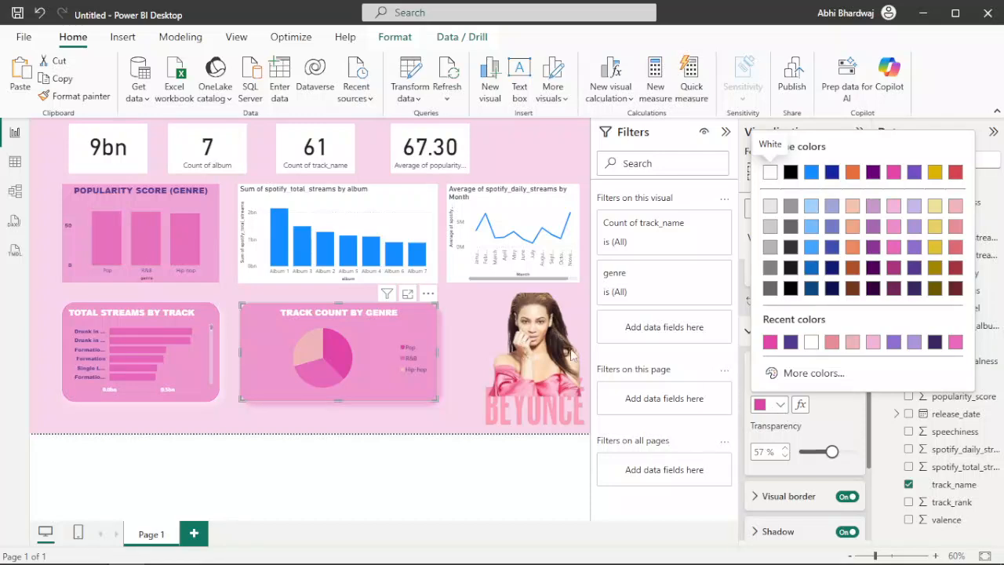
{"action": "left_click", "coordinate": [70, 277]}
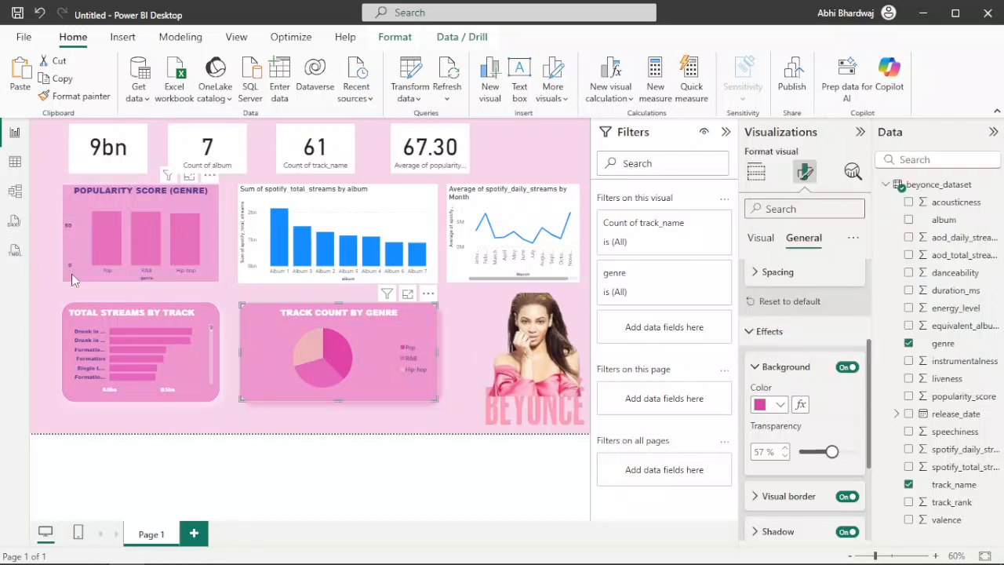
{"action": "left_click", "coordinate": [192, 270]}
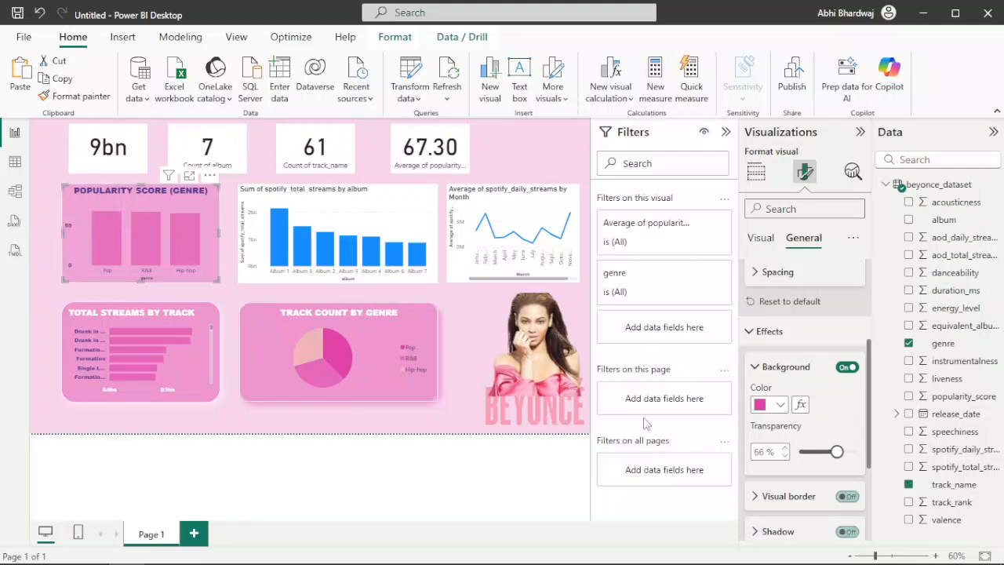
{"action": "left_click", "coordinate": [848, 496]}
{"action": "left_click", "coordinate": [849, 532]}
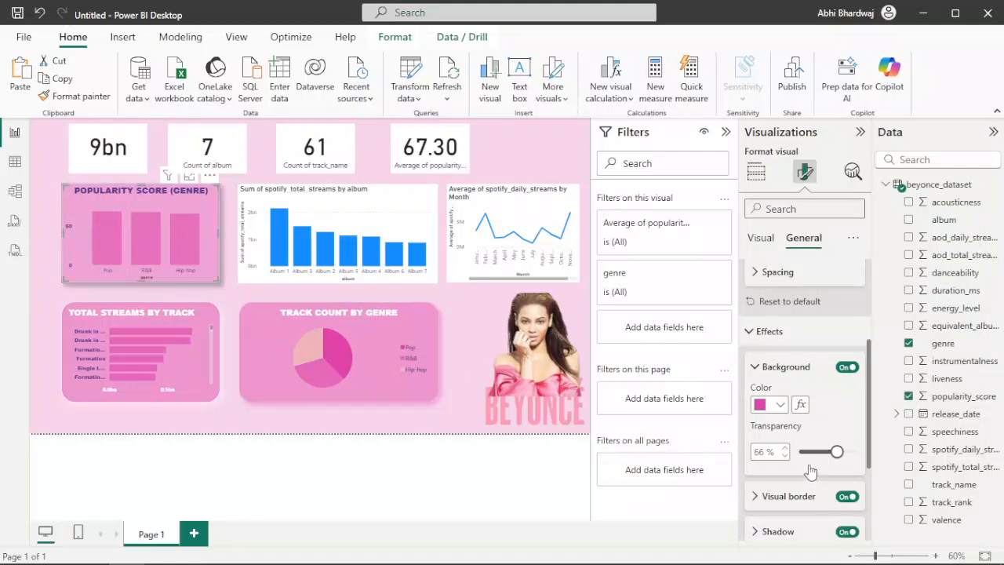
Set the shadow colour of the popularity score chart to white
{"action": "scroll", "coordinate": [806, 442], "scroll_direction": "down", "scroll_amount": 3}
{"action": "left_click", "coordinate": [780, 384]}
{"action": "left_click", "coordinate": [770, 423]}
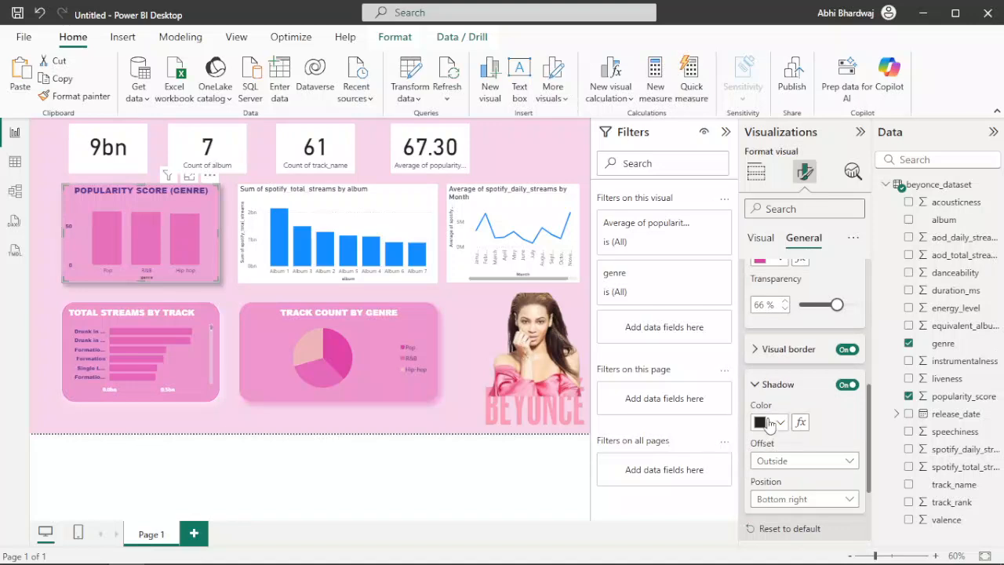
{"action": "left_click", "coordinate": [812, 360]}
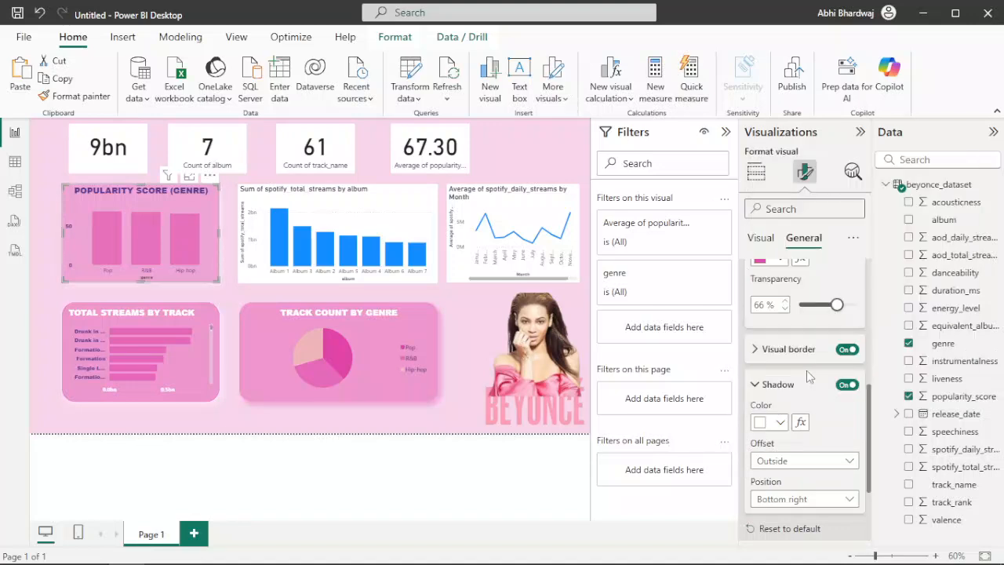
Set the visual border colour of the popularity score chart to magenta pink
{"action": "left_click", "coordinate": [776, 351]}
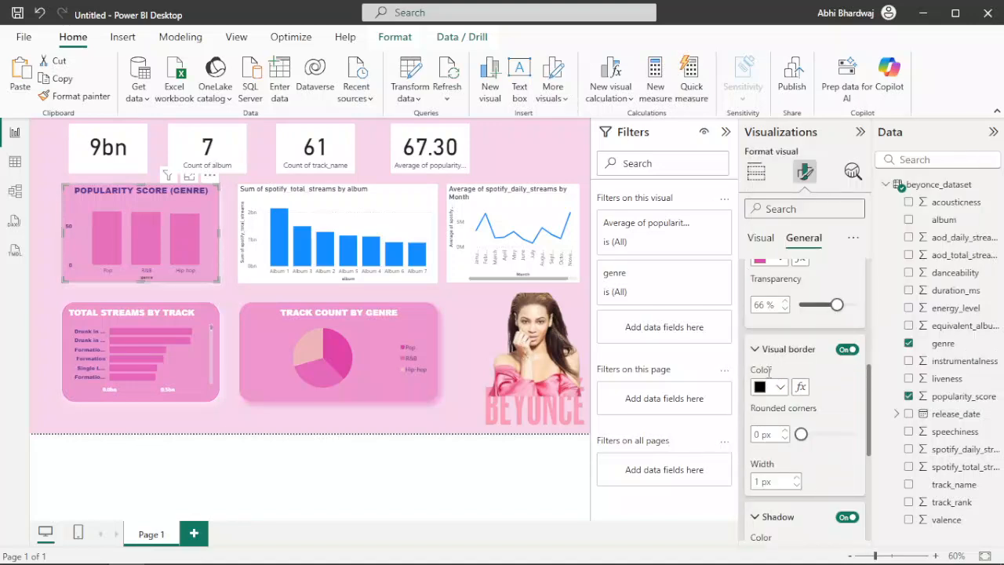
{"action": "left_click", "coordinate": [770, 386]}
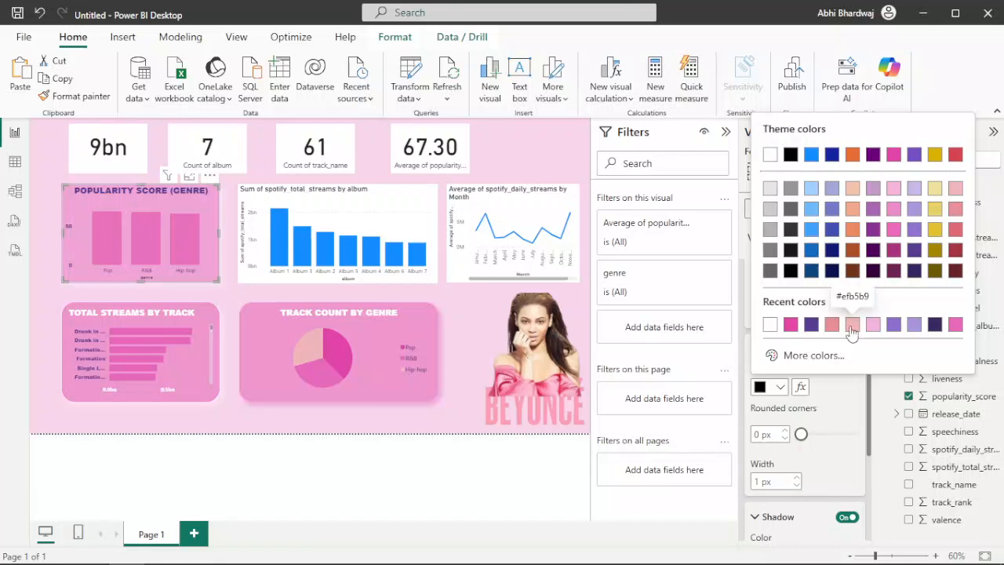
{"action": "left_click", "coordinate": [853, 324]}
{"action": "left_click", "coordinate": [774, 387]}
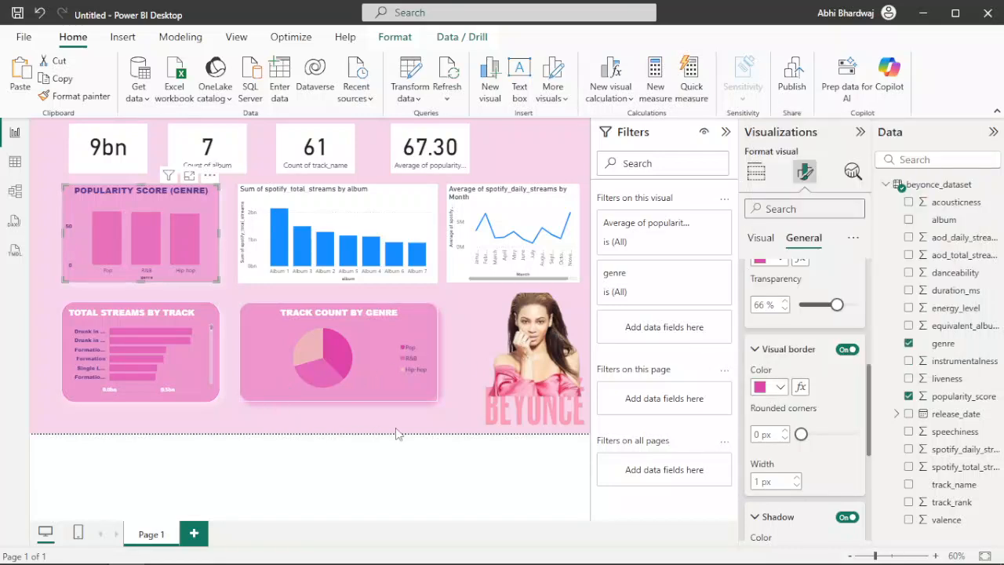
Round the popularity score chart's border corners to 30 px, matching the track count by genre chart
{"action": "left_click", "coordinate": [380, 392]}
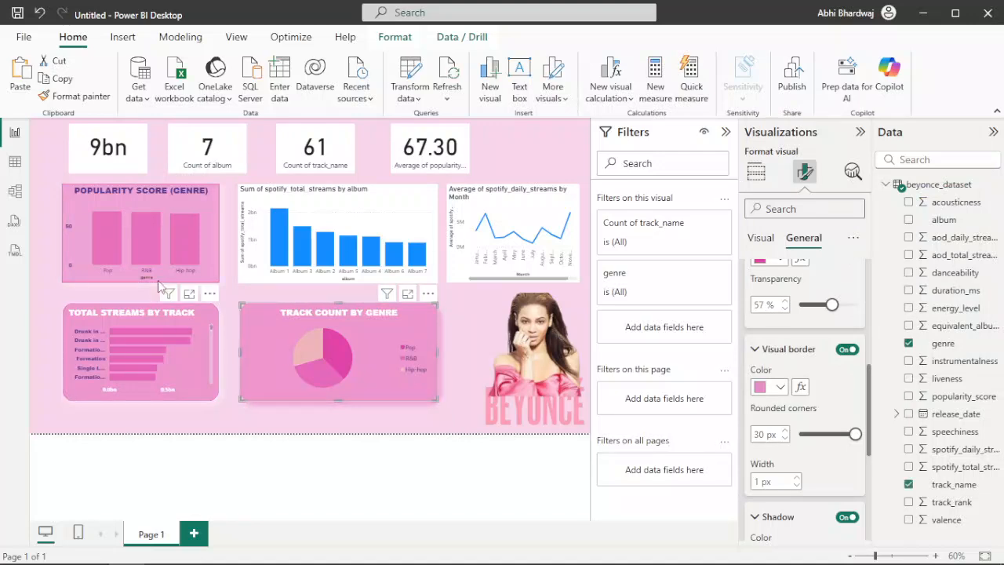
{"action": "left_click", "coordinate": [205, 255]}
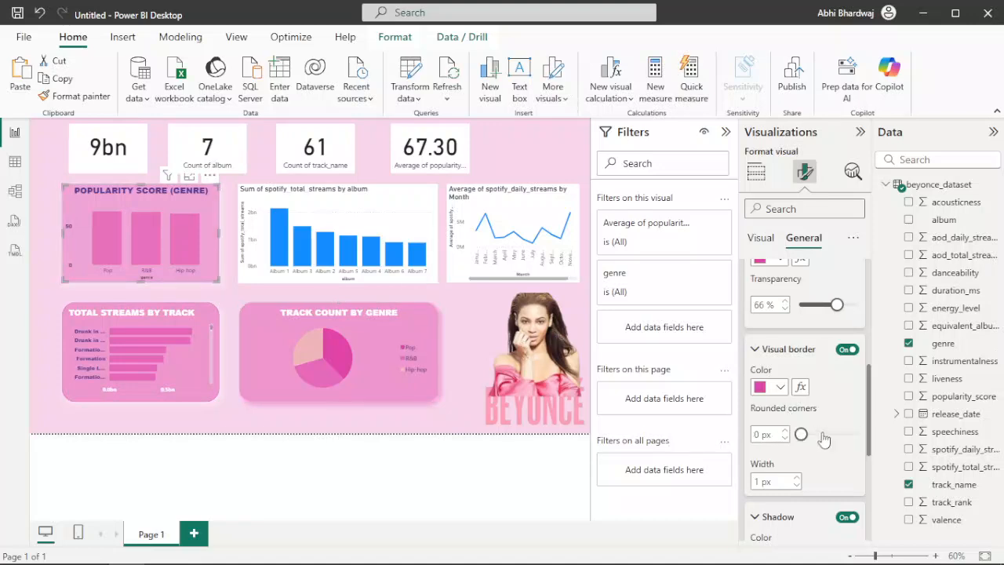
{"action": "left_click_drag", "start_coordinate": [801, 435], "coordinate": [860, 442]}
{"action": "scroll", "coordinate": [804, 485], "scroll_direction": "down", "scroll_amount": 2}
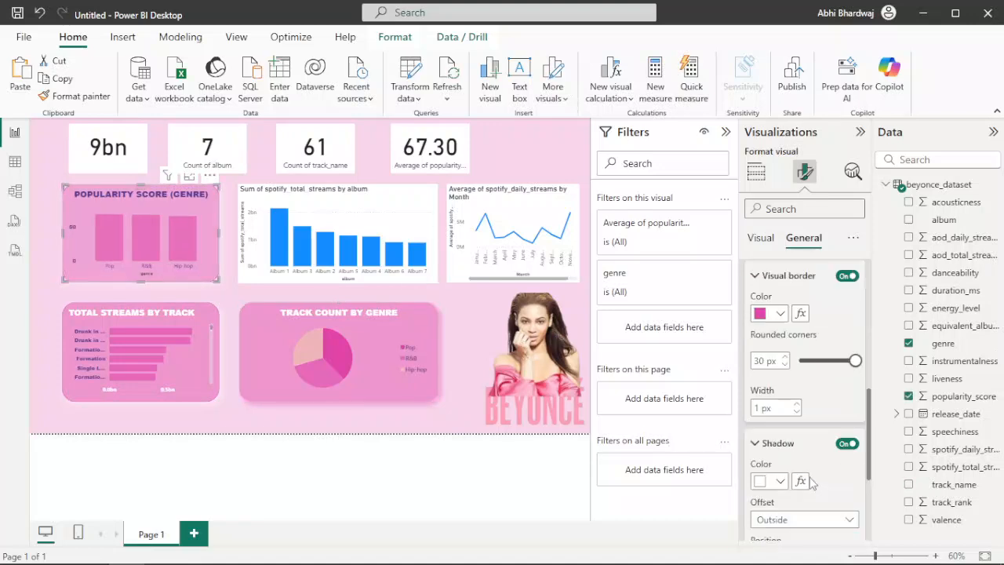
Set the visual border colour of the popularity score chart to white
{"action": "left_click", "coordinate": [427, 391]}
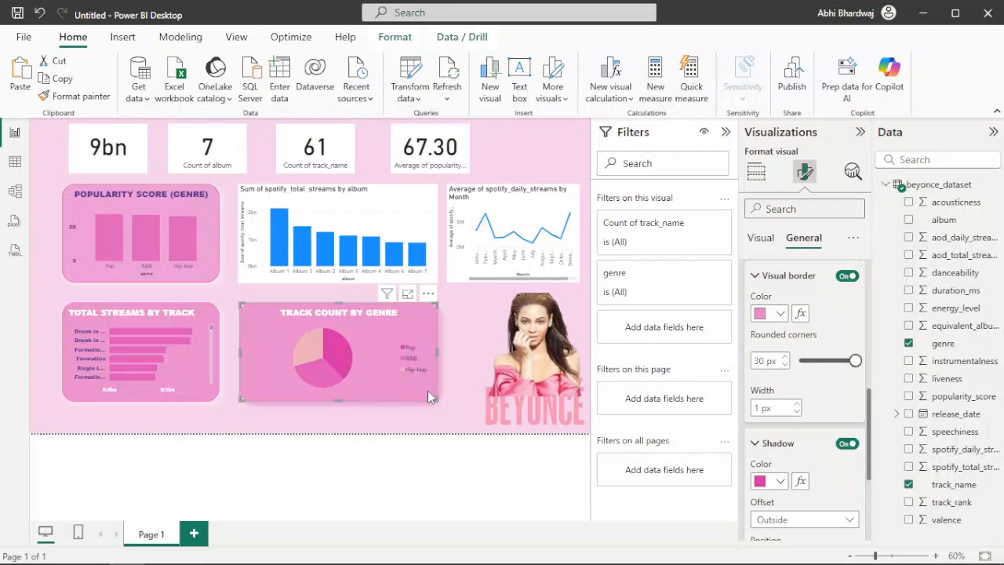
{"action": "left_click", "coordinate": [91, 276]}
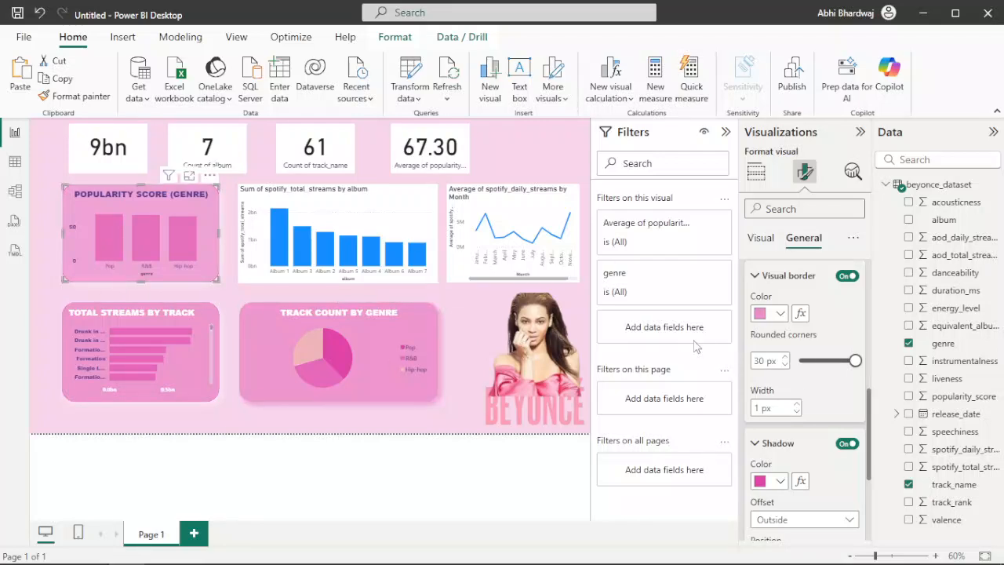
{"action": "left_click", "coordinate": [779, 314]}
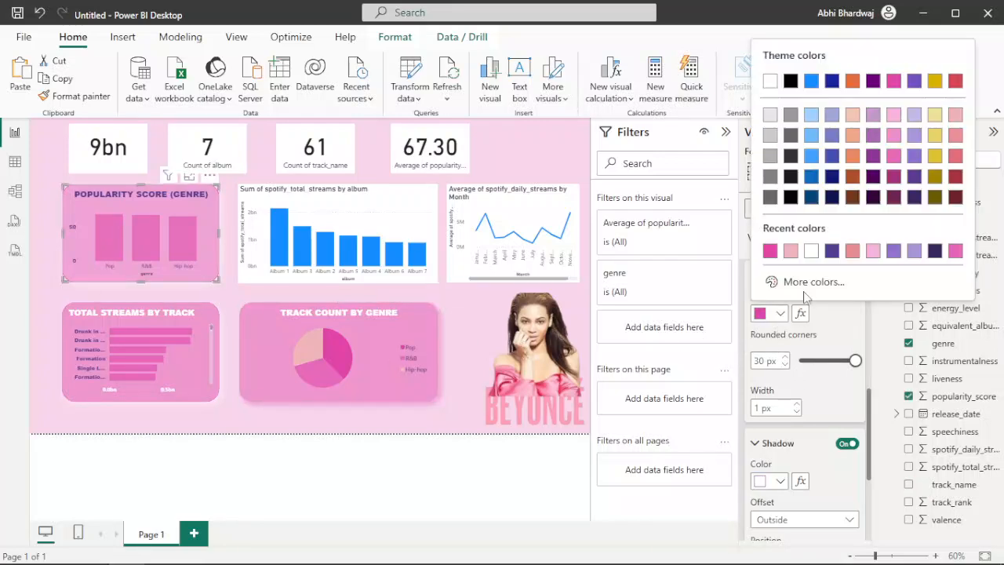
{"action": "left_click", "coordinate": [771, 79]}
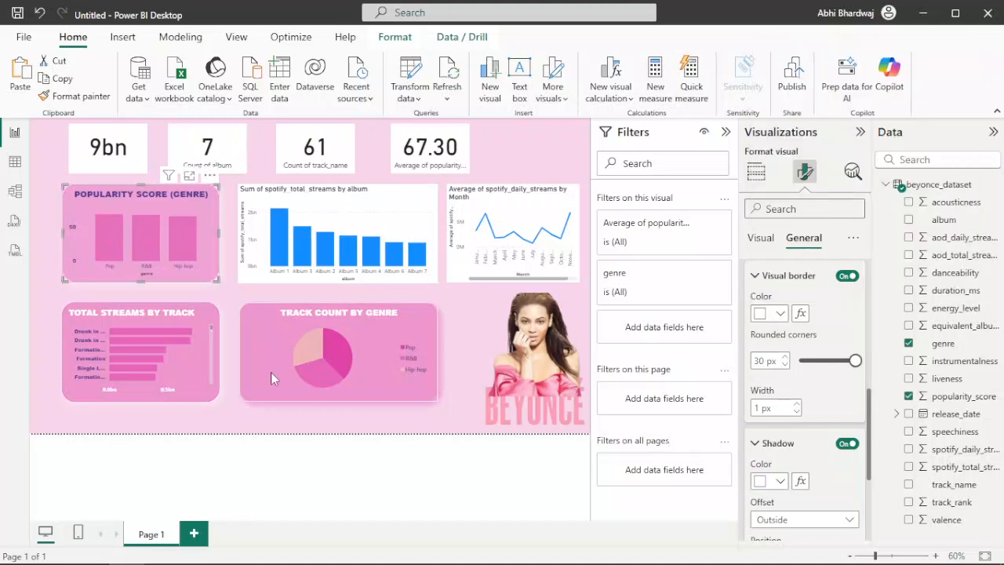
Set the shadow colour of the track count by genre chart to white
{"action": "left_click", "coordinate": [269, 373]}
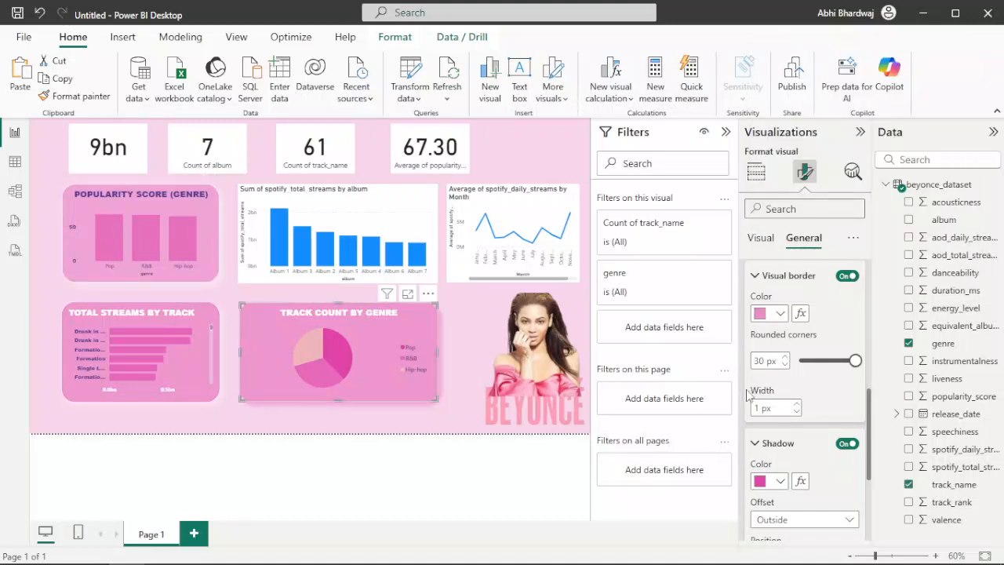
{"action": "scroll", "coordinate": [832, 494], "scroll_direction": "down", "scroll_amount": 2}
{"action": "scroll", "coordinate": [824, 475], "scroll_direction": "up", "scroll_amount": 2}
{"action": "left_click", "coordinate": [780, 481]}
{"action": "left_click", "coordinate": [816, 426]}
{"action": "scroll", "coordinate": [831, 461], "scroll_direction": "down", "scroll_amount": 3}
{"action": "scroll", "coordinate": [833, 460], "scroll_direction": "up", "scroll_amount": 3}
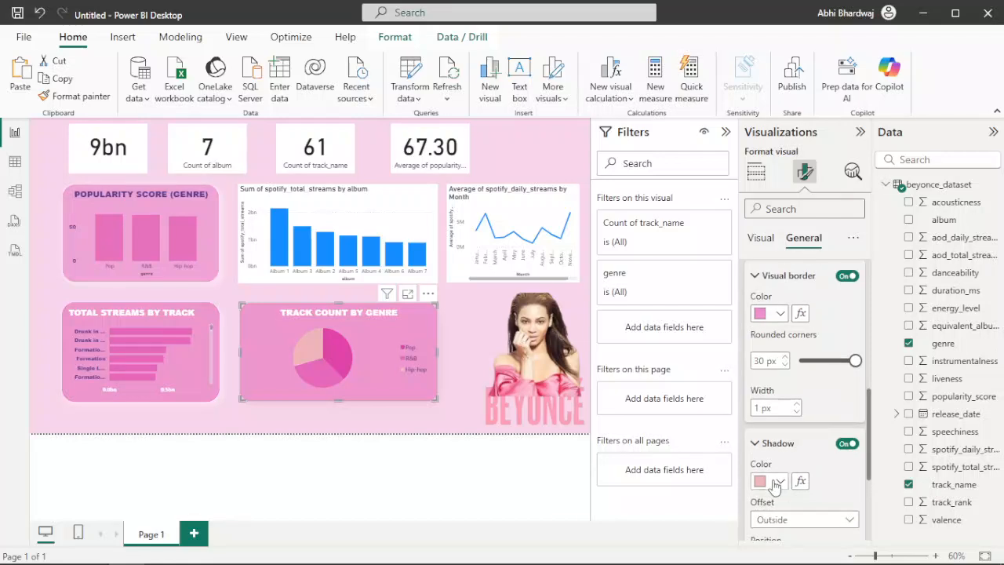
{"action": "left_click", "coordinate": [779, 481]}
{"action": "left_click", "coordinate": [791, 425]}
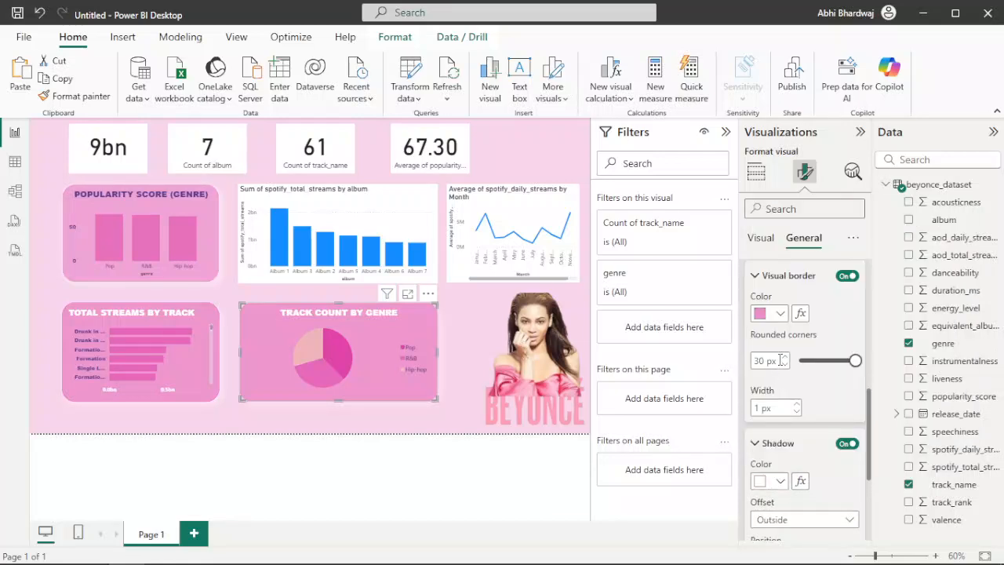
Set the visual border colour of the track count by genre and total streams by track charts to white
{"action": "left_click", "coordinate": [764, 315]}
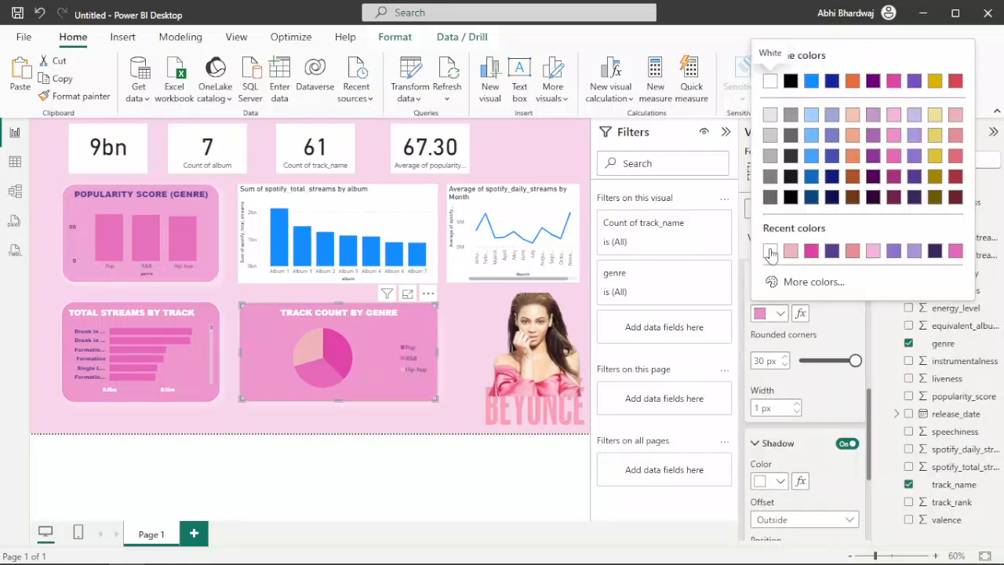
{"action": "left_click", "coordinate": [62, 385]}
{"action": "left_click", "coordinate": [74, 386]}
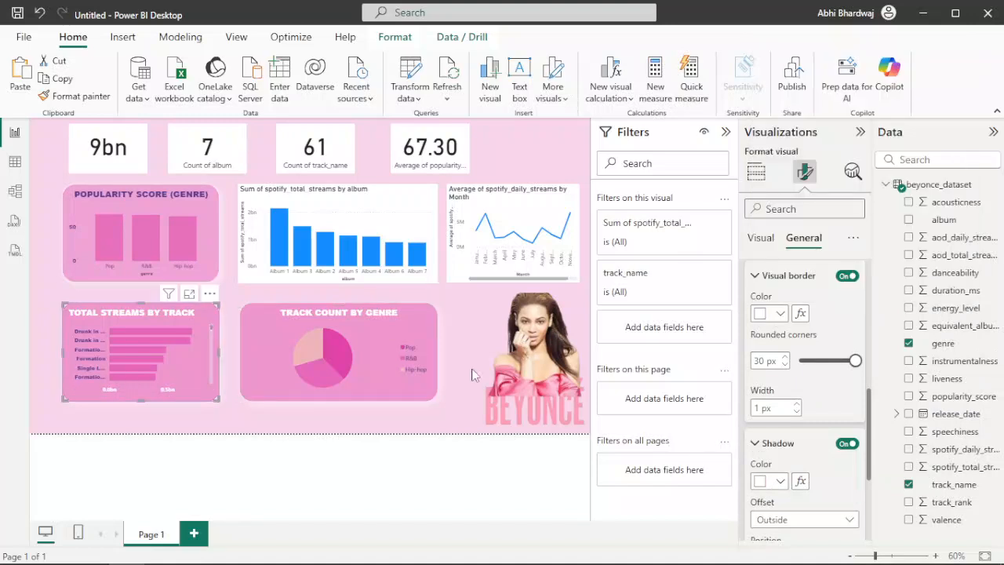
{"action": "left_click", "coordinate": [780, 313]}
{"action": "left_click", "coordinate": [770, 80]}
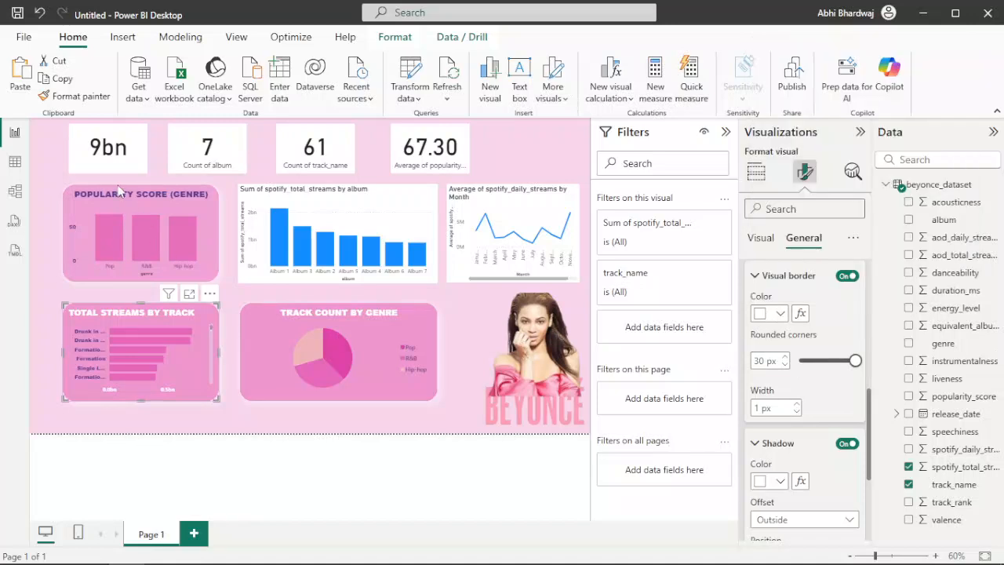
Set the border width to 5 px on the total streams by track chart and 4 px on the track count by genre chart
{"action": "scroll", "coordinate": [839, 459], "scroll_direction": "down", "scroll_amount": 3}
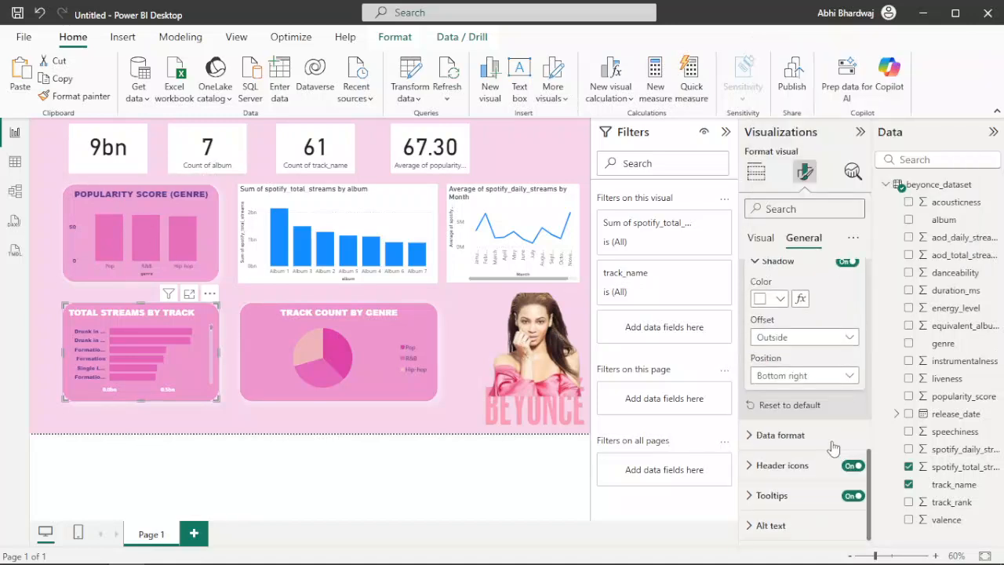
{"action": "scroll", "coordinate": [815, 418], "scroll_direction": "up", "scroll_amount": 1}
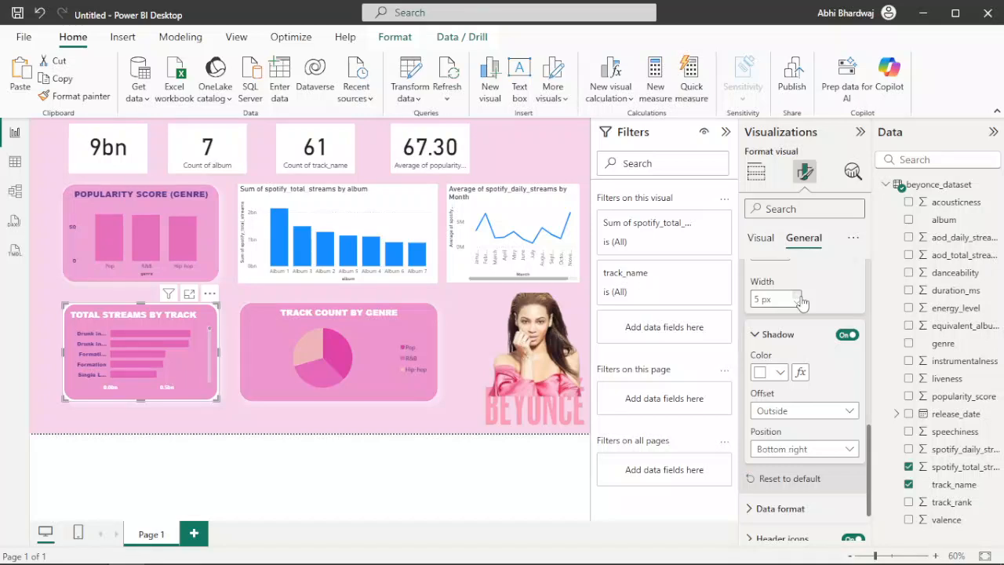
{"action": "left_click", "coordinate": [429, 392]}
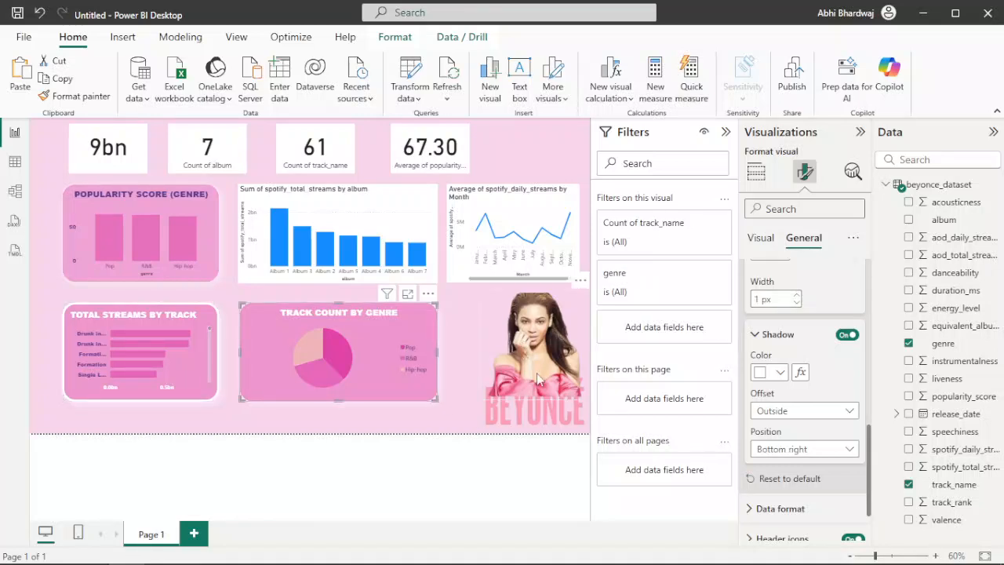
{"action": "left_click", "coordinate": [796, 295]}
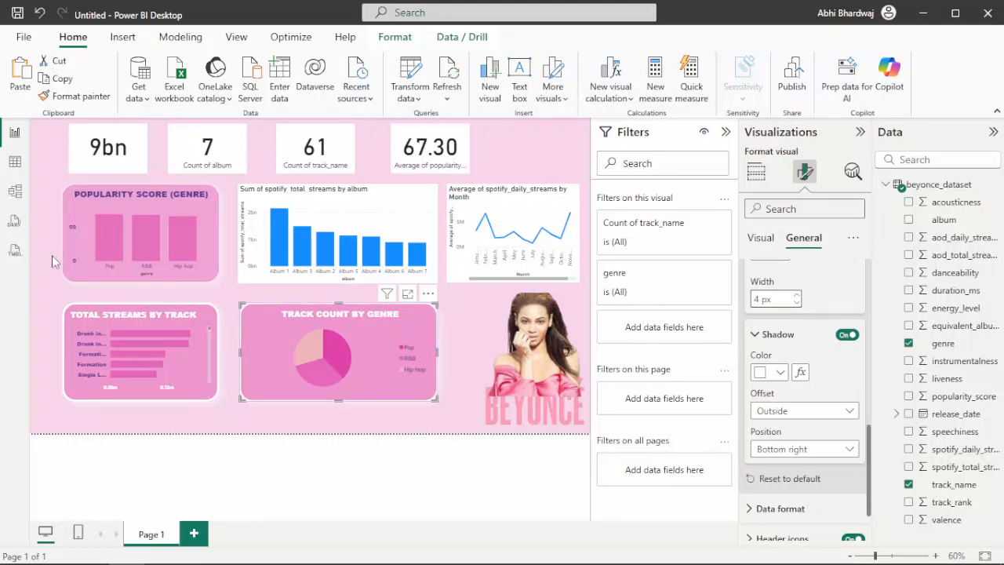
Set the border width of the popularity score chart to 4 px
{"action": "left_click", "coordinate": [67, 272]}
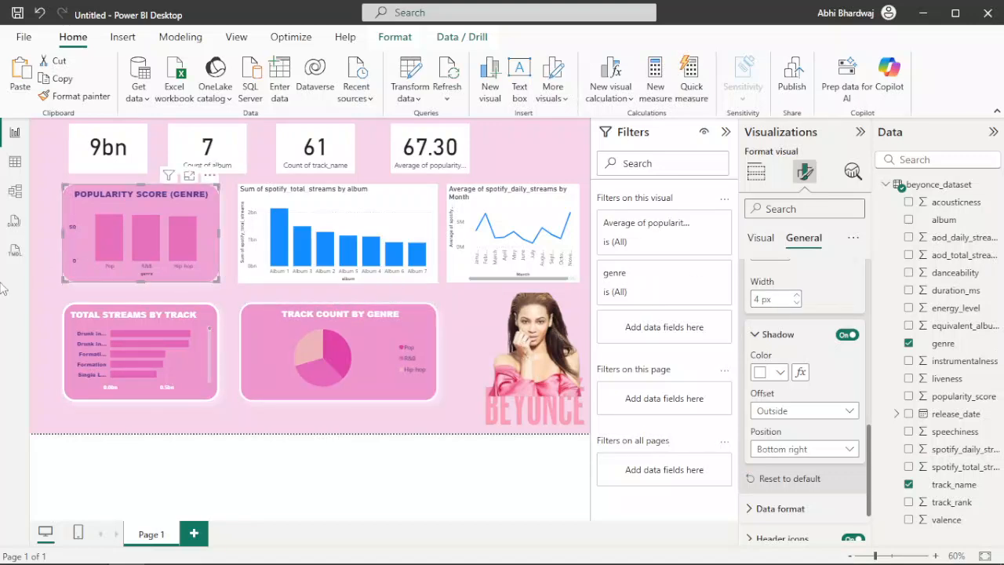
{"action": "left_click", "coordinate": [796, 296]}
{"action": "left_click", "coordinate": [797, 296]}
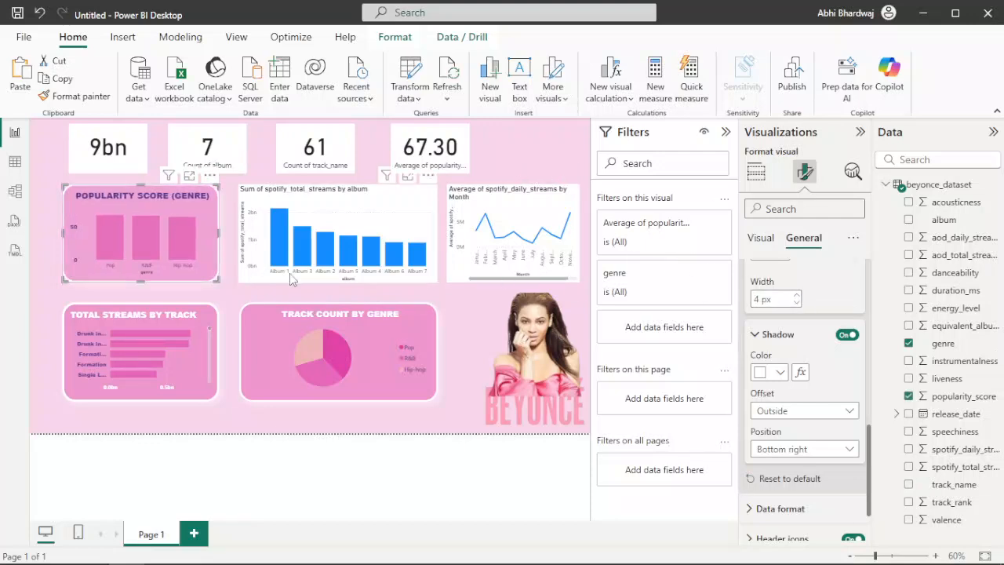
Turn on the shadow of the total streams by album column chart and set its colour to white
{"action": "left_click", "coordinate": [261, 280]}
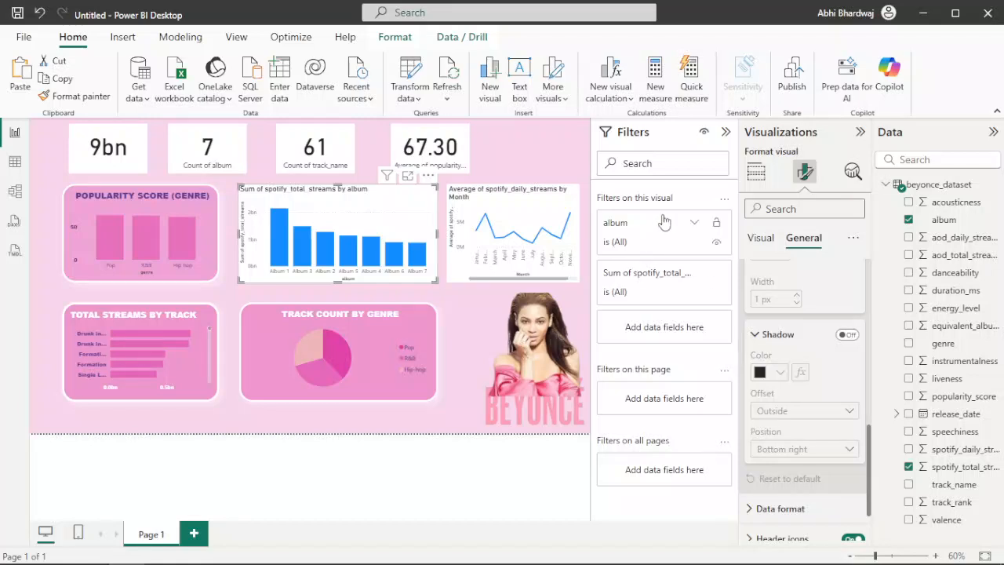
{"action": "left_click", "coordinate": [851, 337]}
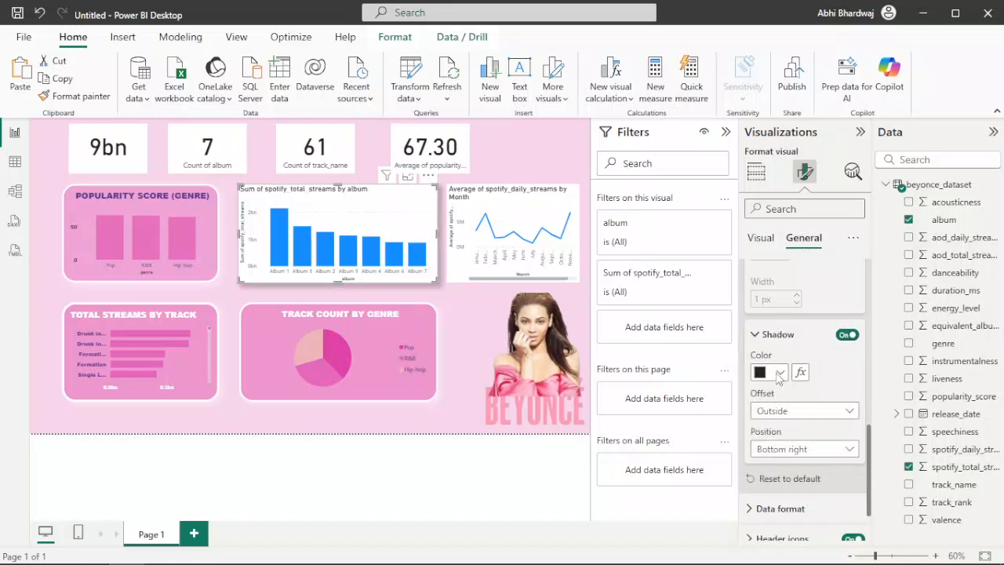
{"action": "left_click", "coordinate": [777, 372]}
{"action": "left_click", "coordinate": [769, 315]}
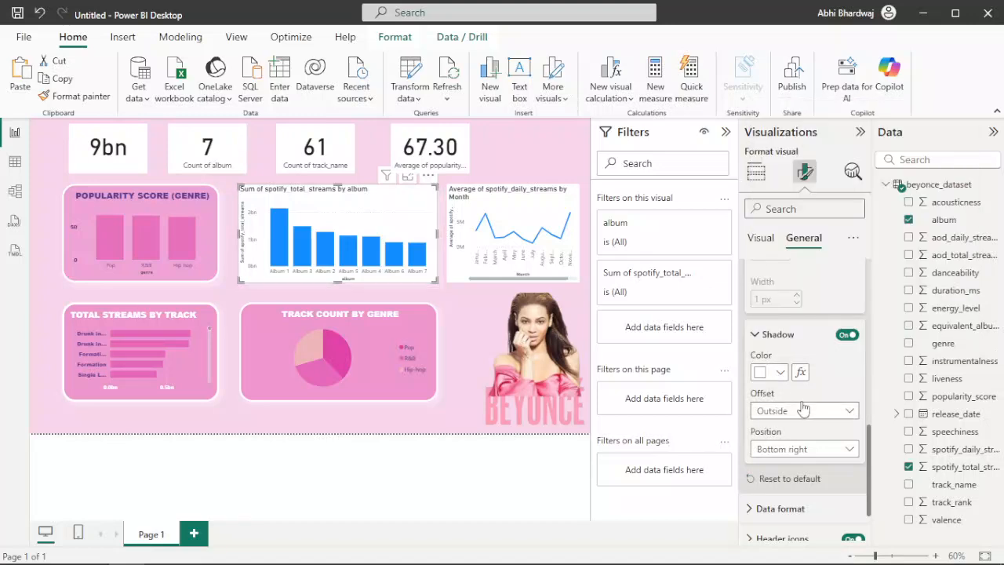
Turn on the visual border of the streams by album chart and colour it white
{"action": "scroll", "coordinate": [802, 408], "scroll_direction": "up", "scroll_amount": 3}
{"action": "left_click", "coordinate": [757, 360]}
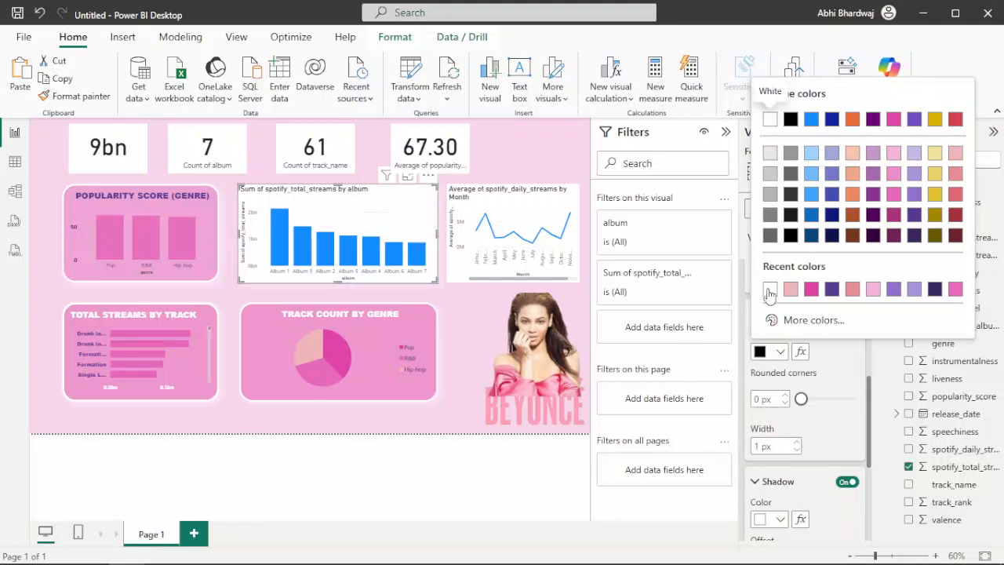
{"action": "left_click", "coordinate": [851, 387]}
Set the streams by album chart's background to magenta pink with 64% transparency
{"action": "scroll", "coordinate": [852, 388], "scroll_direction": "up", "scroll_amount": 3}
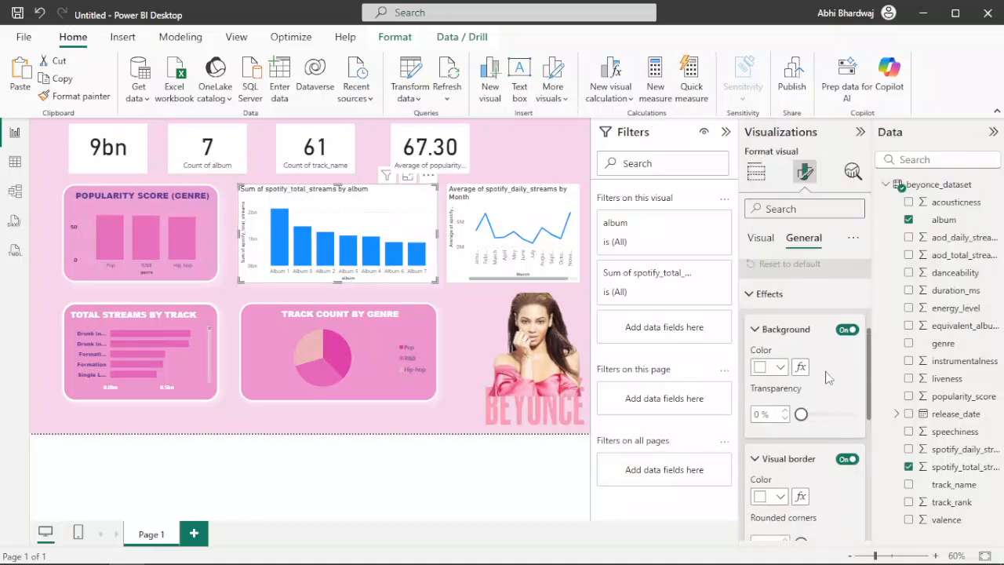
{"action": "left_click", "coordinate": [776, 369]}
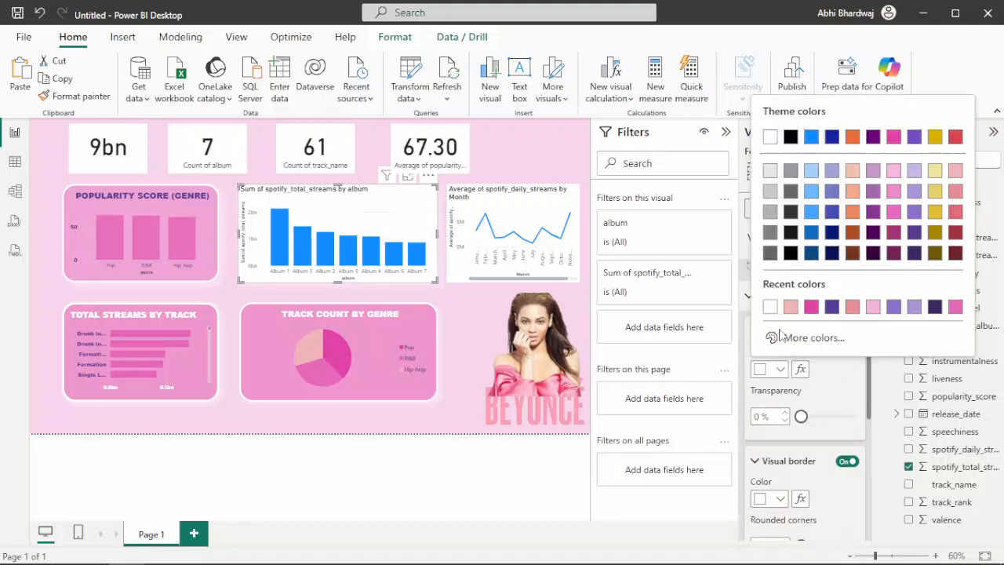
{"action": "left_click", "coordinate": [812, 313]}
{"action": "left_click_drag", "start_coordinate": [803, 416], "coordinate": [836, 418]}
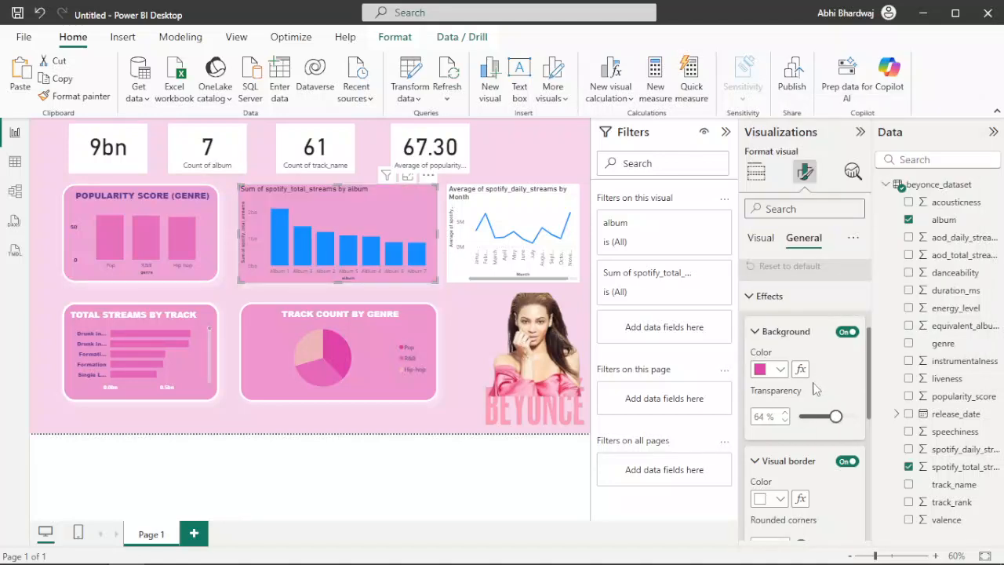
Make the streams by album chart's title white, bold and centred
{"action": "scroll", "coordinate": [814, 394], "scroll_direction": "up", "scroll_amount": 1}
{"action": "scroll", "coordinate": [784, 392], "scroll_direction": "up", "scroll_amount": 2}
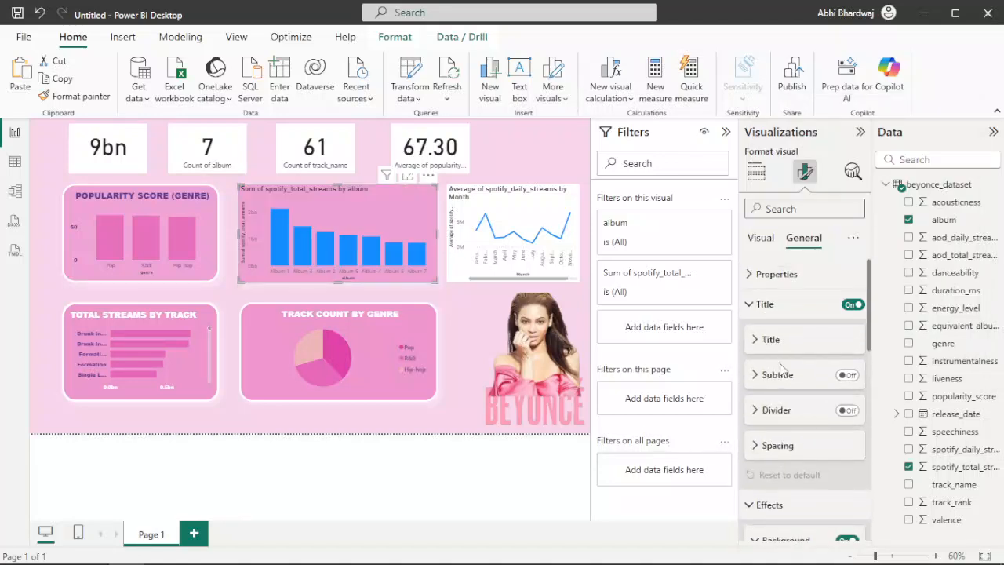
{"action": "scroll", "coordinate": [793, 384], "scroll_direction": "down", "scroll_amount": 3}
{"action": "scroll", "coordinate": [792, 360], "scroll_direction": "up", "scroll_amount": 2}
{"action": "left_click", "coordinate": [787, 314]}
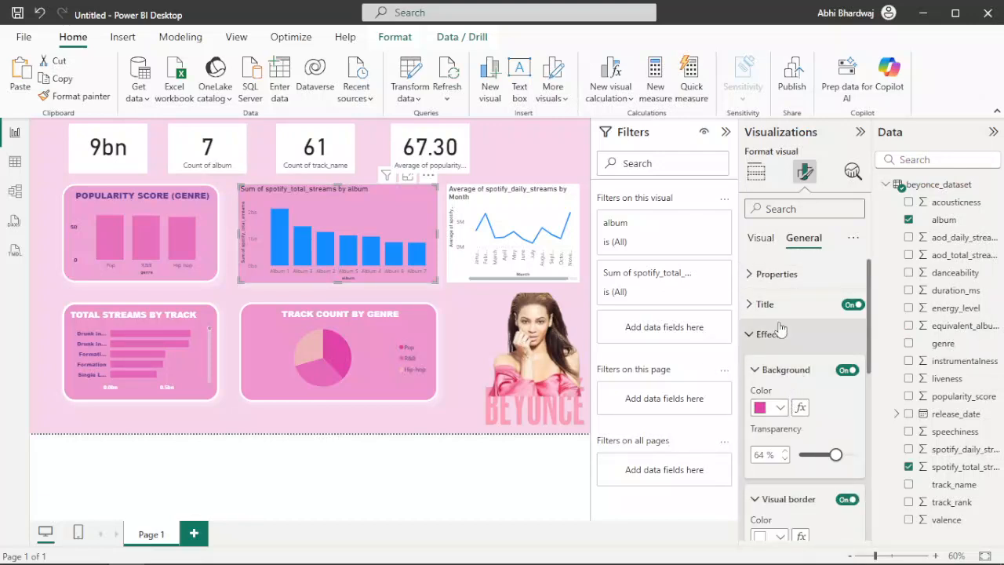
{"action": "left_click", "coordinate": [773, 305]}
{"action": "left_click", "coordinate": [784, 346]}
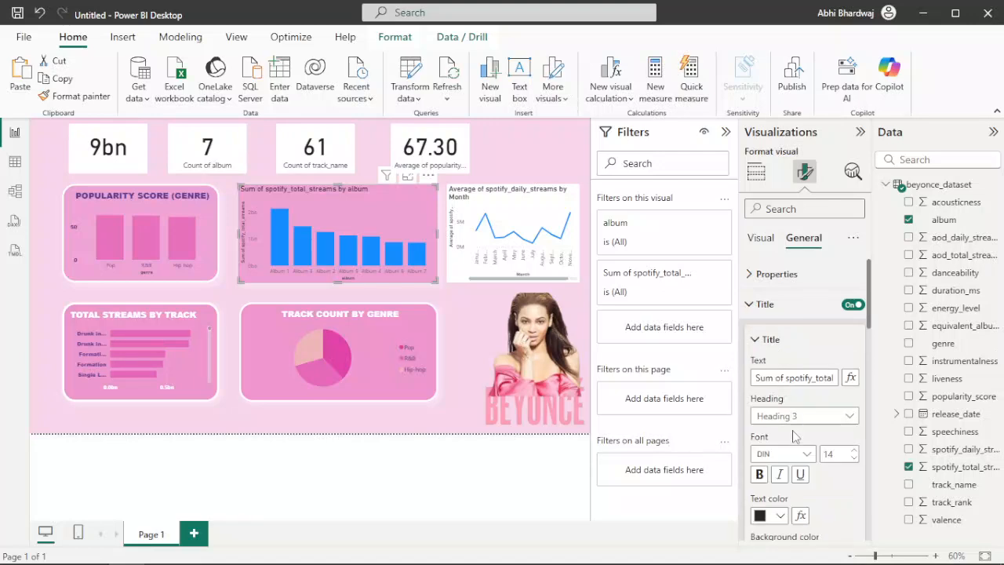
{"action": "scroll", "coordinate": [786, 469], "scroll_direction": "down", "scroll_amount": 2}
{"action": "left_click", "coordinate": [781, 441]}
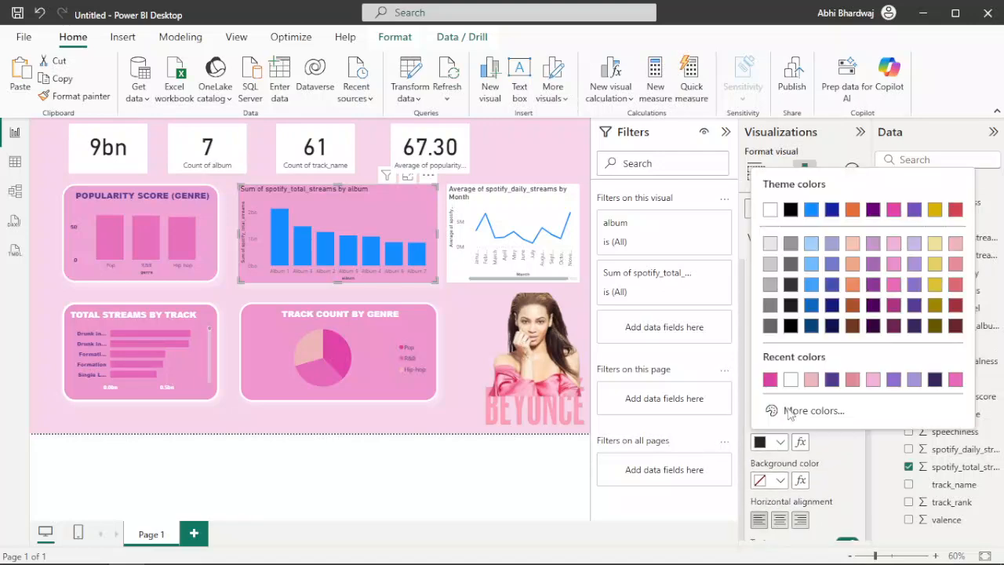
{"action": "left_click", "coordinate": [761, 205]}
{"action": "left_click", "coordinate": [780, 520]}
{"action": "left_click", "coordinate": [759, 401]}
{"action": "scroll", "coordinate": [816, 409], "scroll_direction": "up", "scroll_amount": 1}
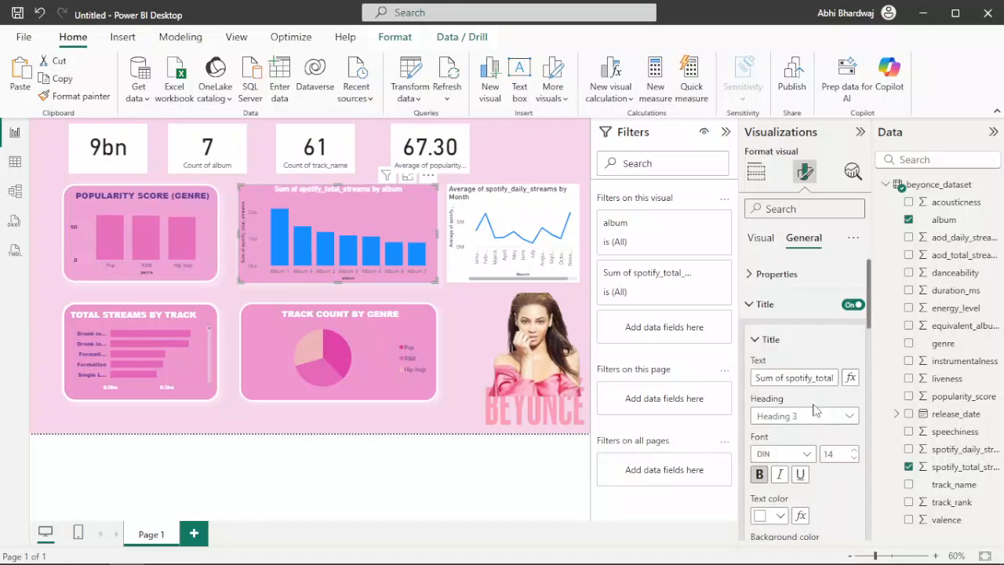
Change the streams by album chart's title text to "TOTAL STREAM BY ALBUM"
{"action": "triple_click", "coordinate": [805, 378]}
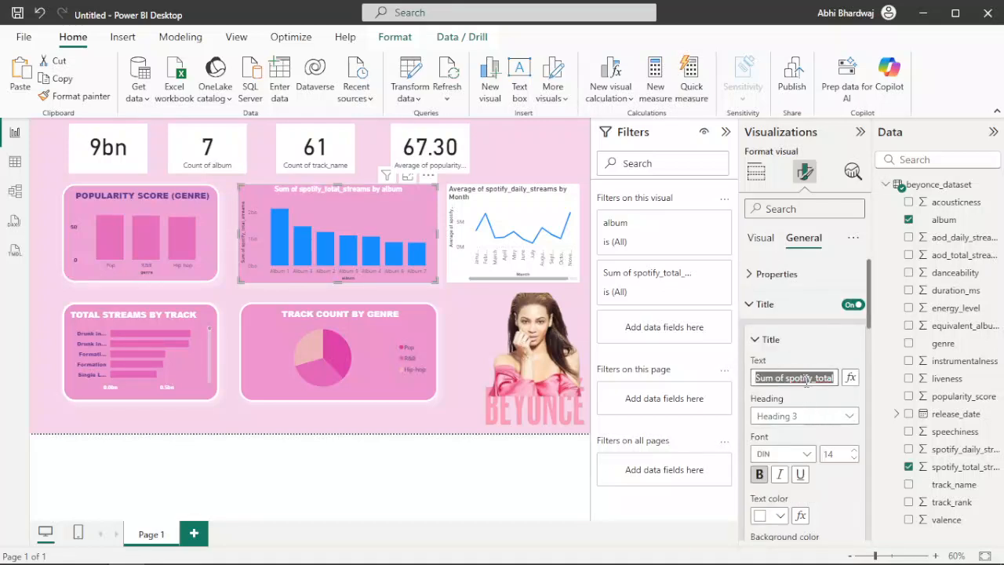
{"action": "type", "text": "TOTAL STREAM"}
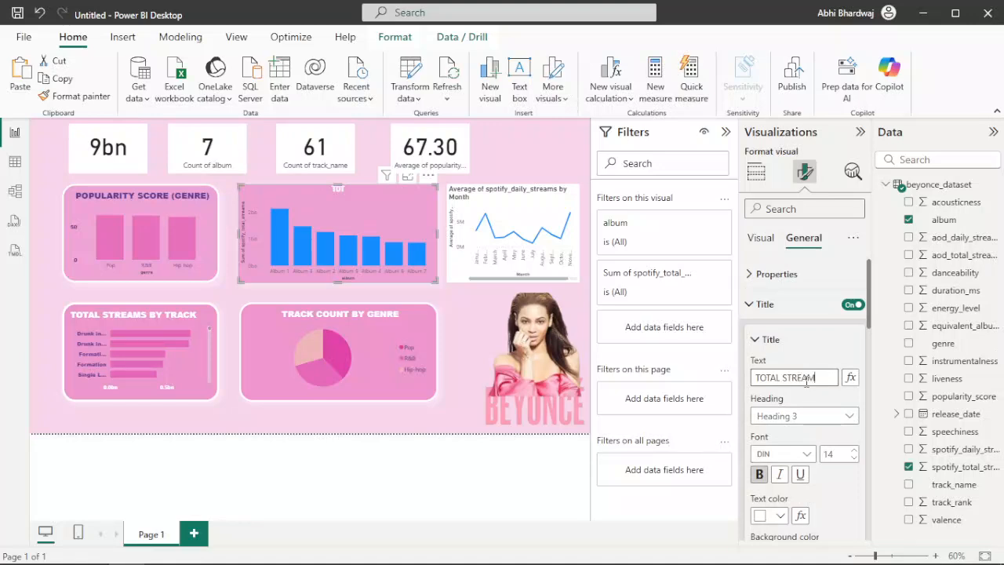
{"action": "type", "text": " BY ALBUM"}
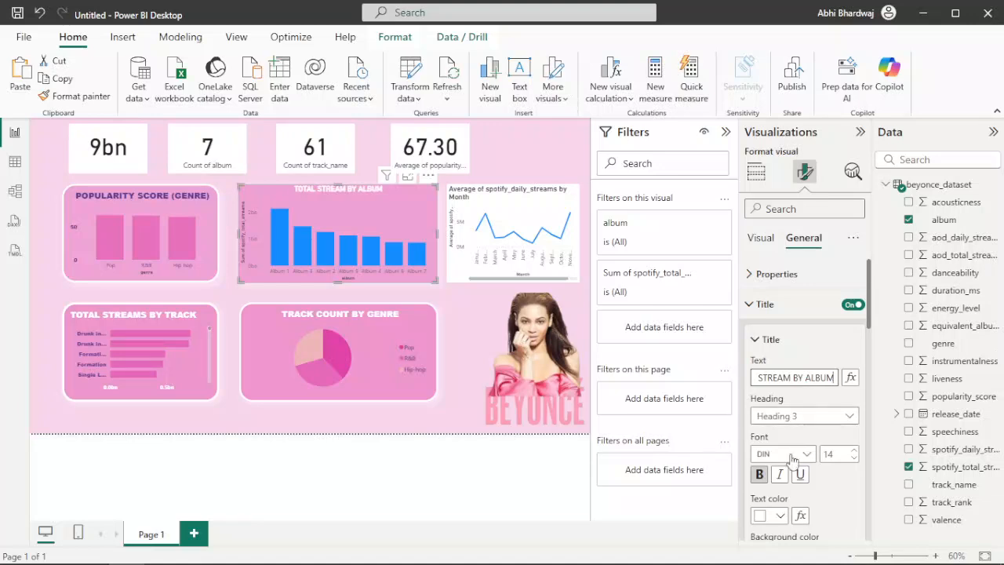
Set the streams by album chart's title colour to dark purple and its font to Arial Black
{"action": "left_click", "coordinate": [766, 516]}
{"action": "left_click", "coordinate": [779, 515]}
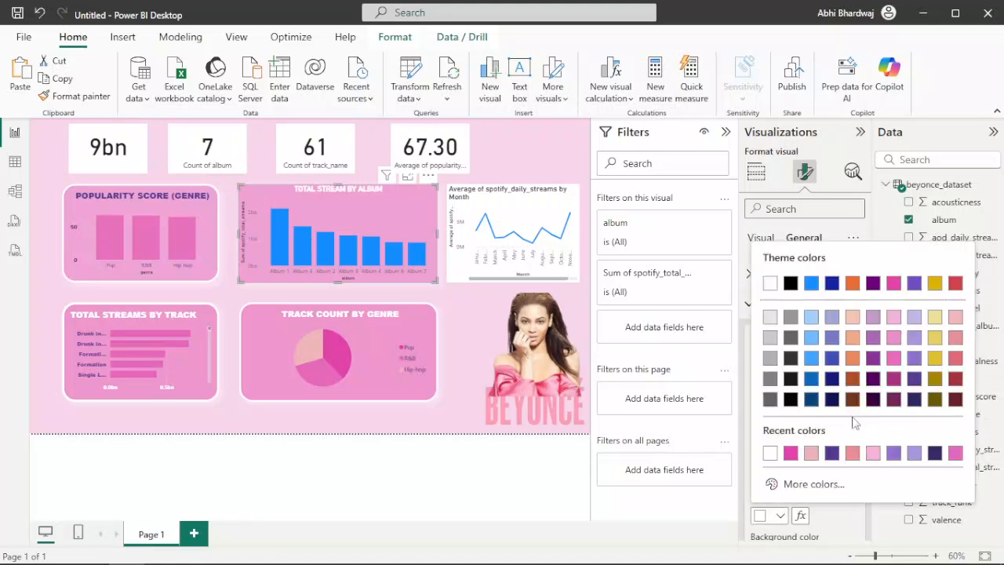
{"action": "left_click", "coordinate": [831, 453]}
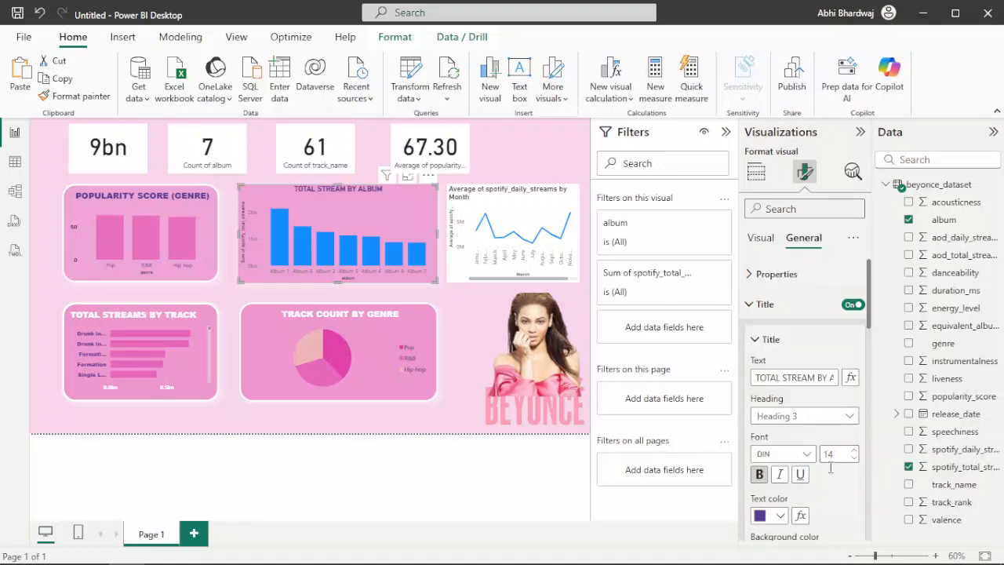
{"action": "left_click", "coordinate": [792, 454]}
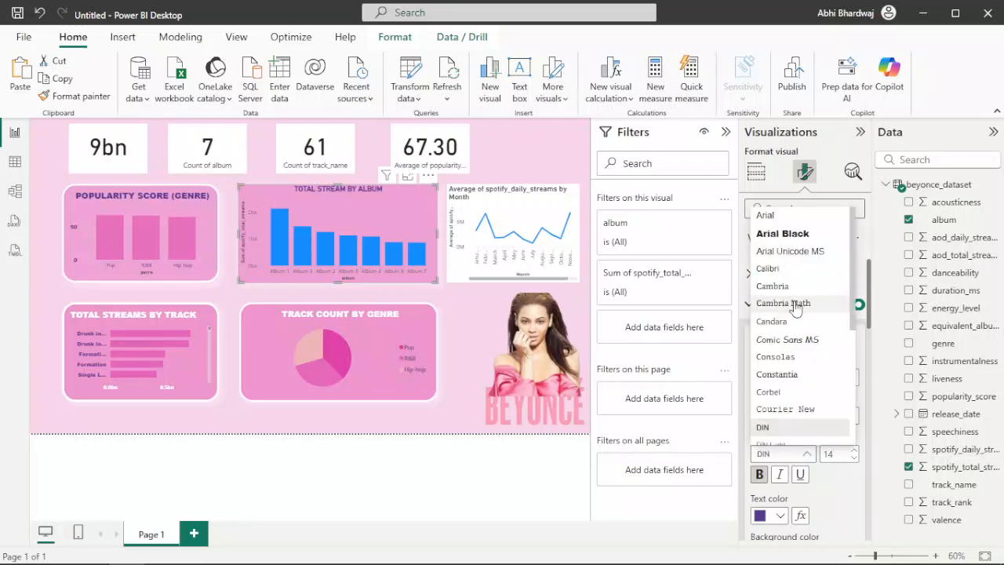
{"action": "left_click", "coordinate": [784, 233]}
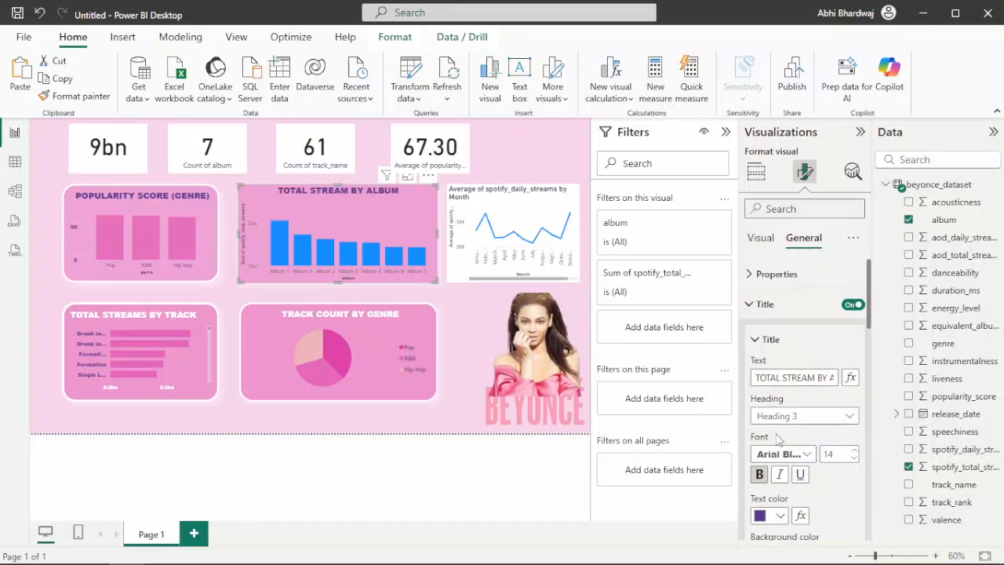
Format the X-axis values of the streams by album chart in white Arial Black
{"action": "left_click", "coordinate": [760, 238]}
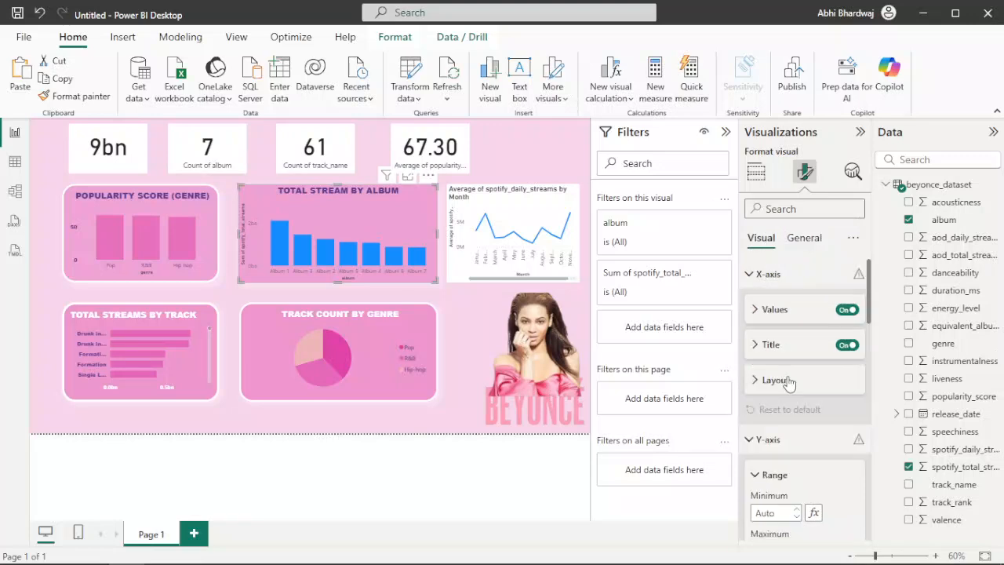
{"action": "left_click", "coordinate": [757, 311]}
{"action": "left_click", "coordinate": [763, 409]}
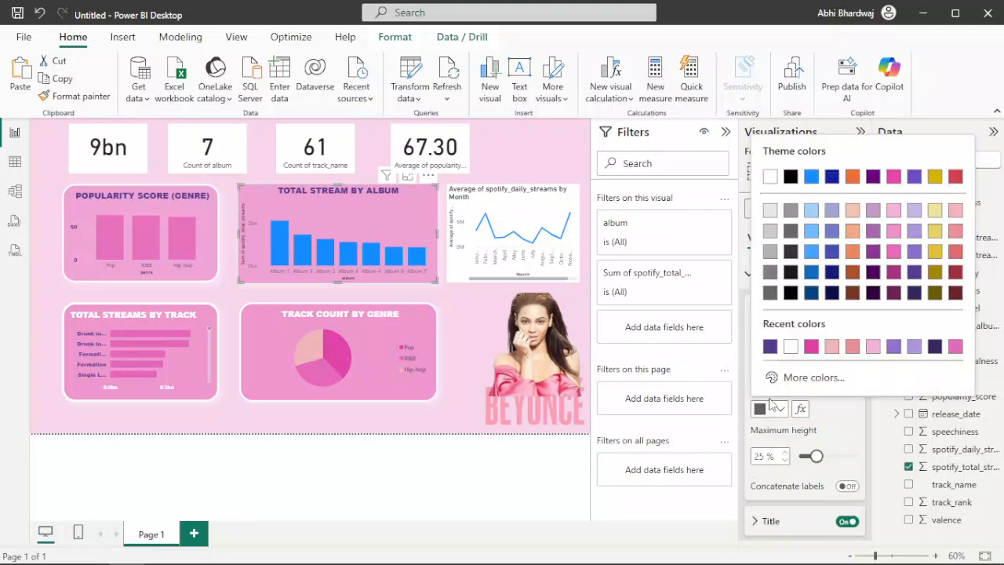
{"action": "left_click", "coordinate": [791, 345]}
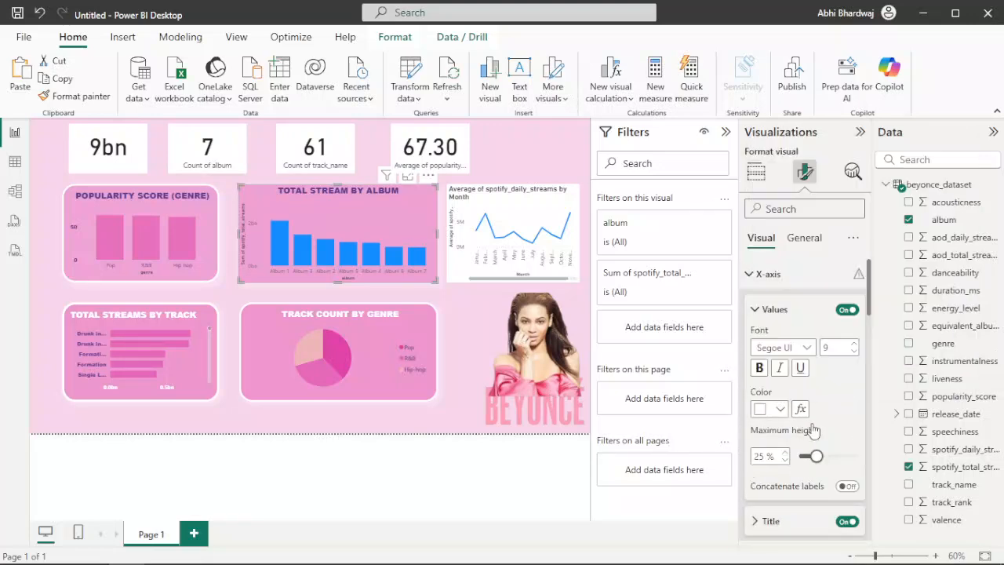
{"action": "left_click", "coordinate": [783, 346]}
{"action": "scroll", "coordinate": [799, 196], "scroll_direction": "up", "scroll_amount": 5}
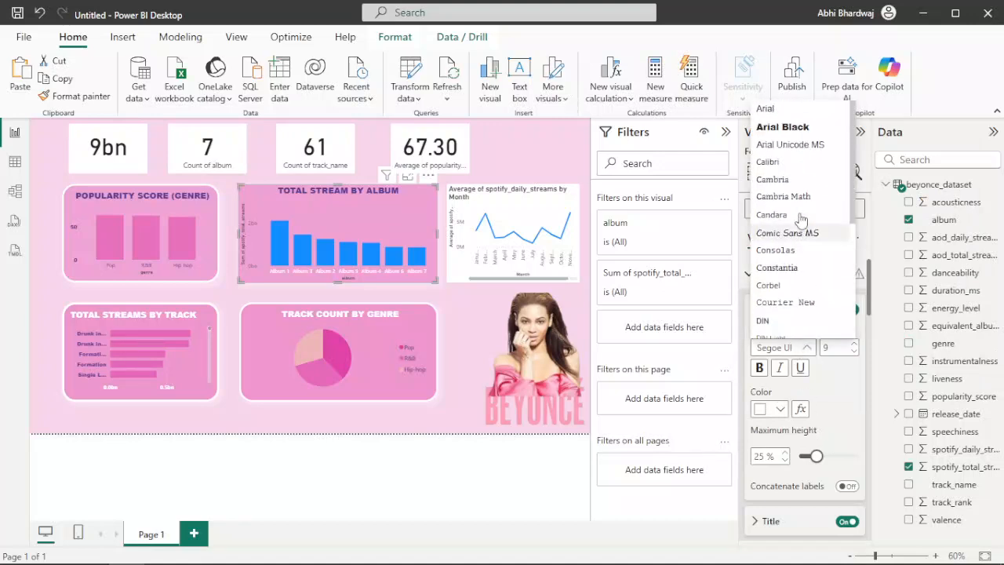
{"action": "left_click", "coordinate": [806, 127]}
Turn off the X-axis title of the streams by album chart
{"action": "scroll", "coordinate": [823, 430], "scroll_direction": "down", "scroll_amount": 3}
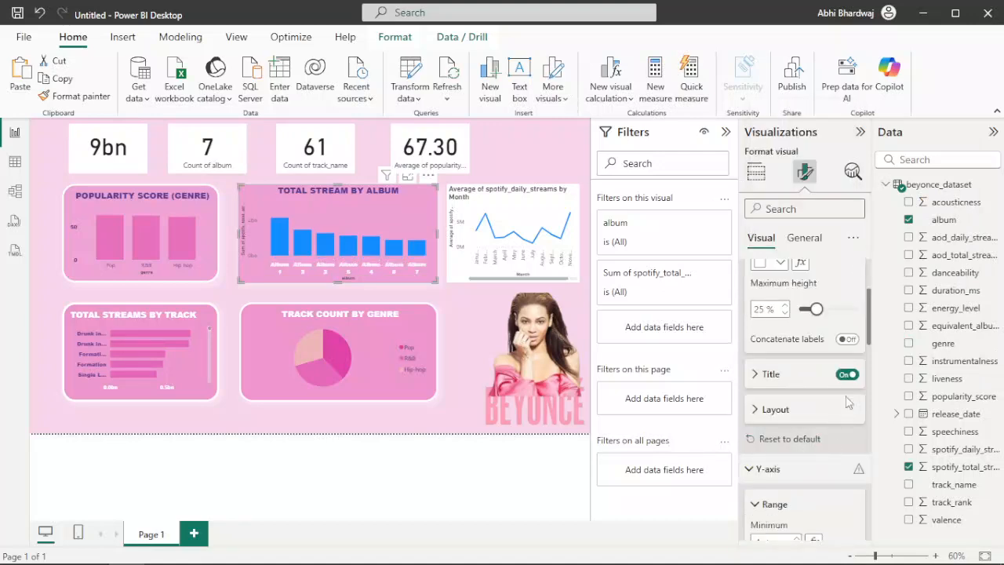
{"action": "scroll", "coordinate": [809, 482], "scroll_direction": "down", "scroll_amount": 2}
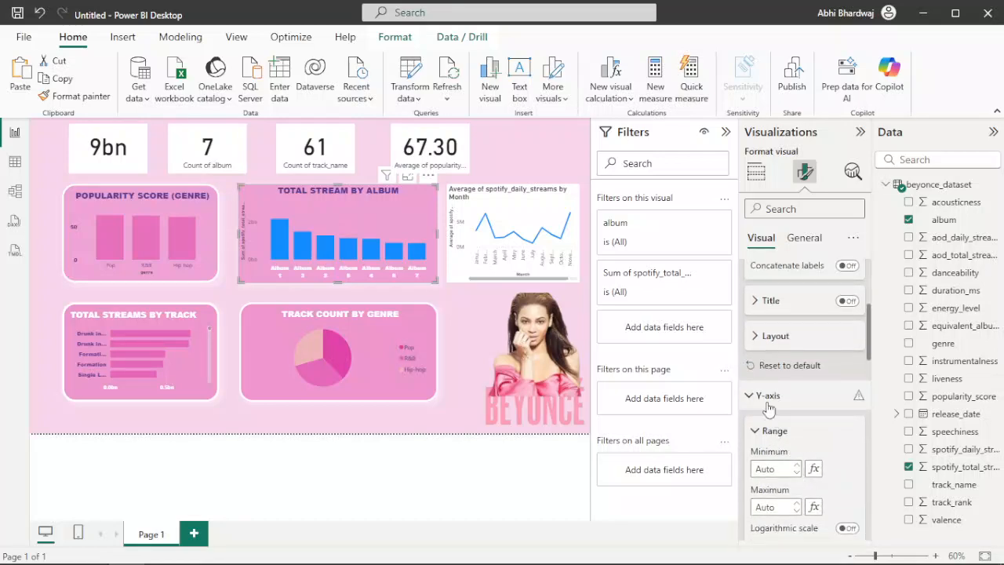
Turn off the Y-axis title of the streams by album chart
{"action": "scroll", "coordinate": [779, 442], "scroll_direction": "down", "scroll_amount": 3}
{"action": "scroll", "coordinate": [775, 439], "scroll_direction": "down", "scroll_amount": 4}
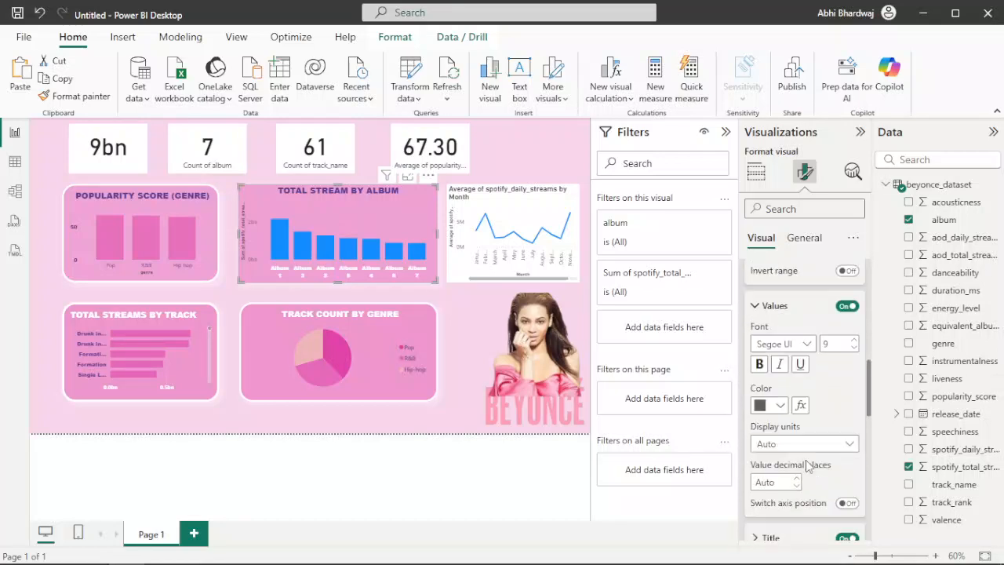
{"action": "left_click", "coordinate": [839, 523]}
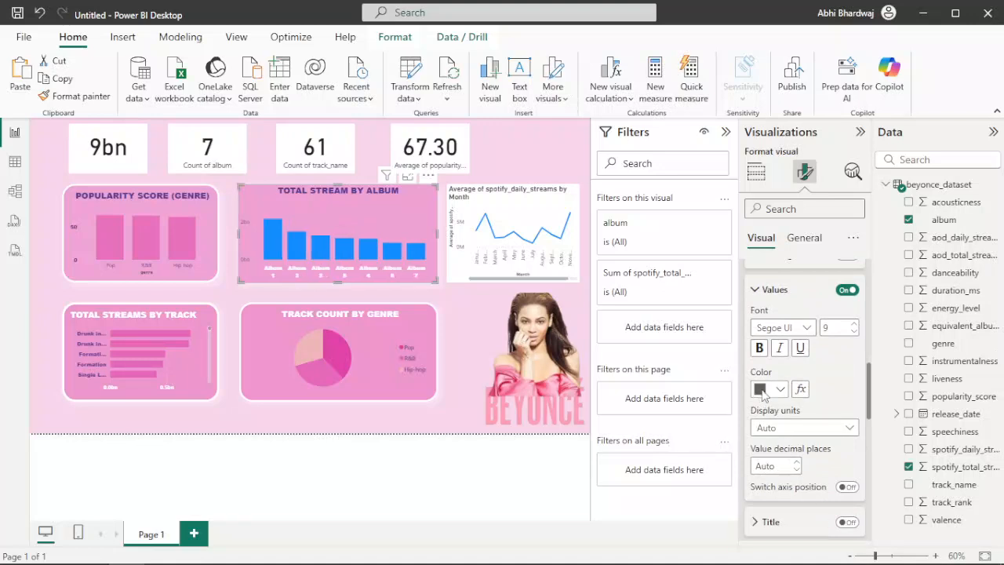
Format the Y-axis values of the streams by album chart in white Arial Black
{"action": "left_click", "coordinate": [761, 390]}
{"action": "left_click", "coordinate": [771, 334]}
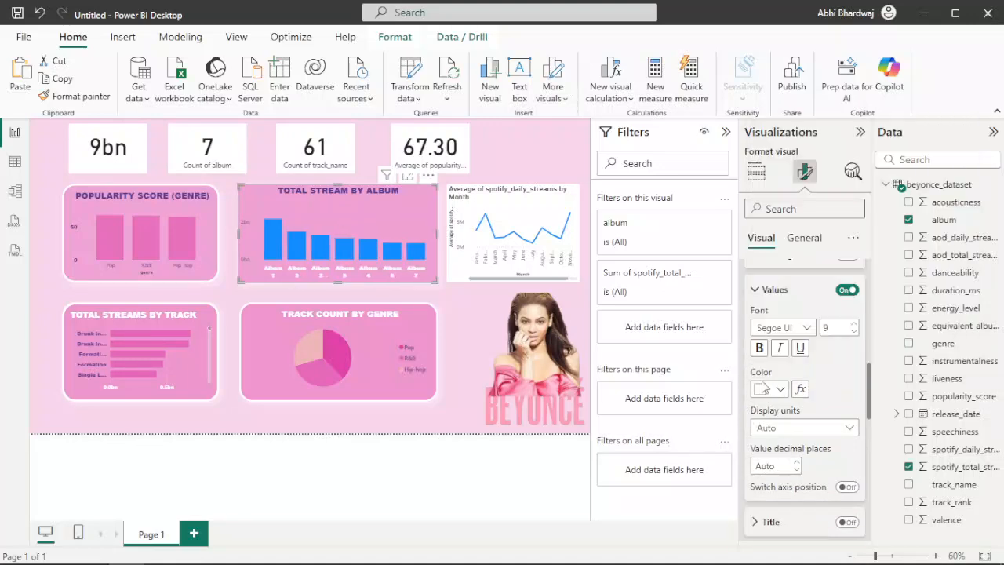
{"action": "left_click", "coordinate": [784, 334]}
{"action": "scroll", "coordinate": [772, 213], "scroll_direction": "up", "scroll_amount": 10}
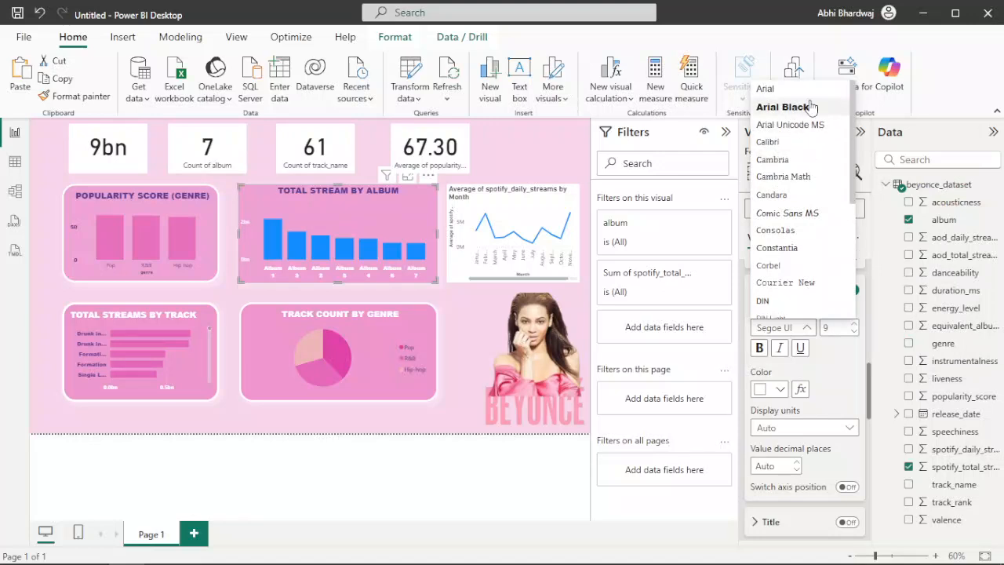
{"action": "left_click", "coordinate": [811, 106]}
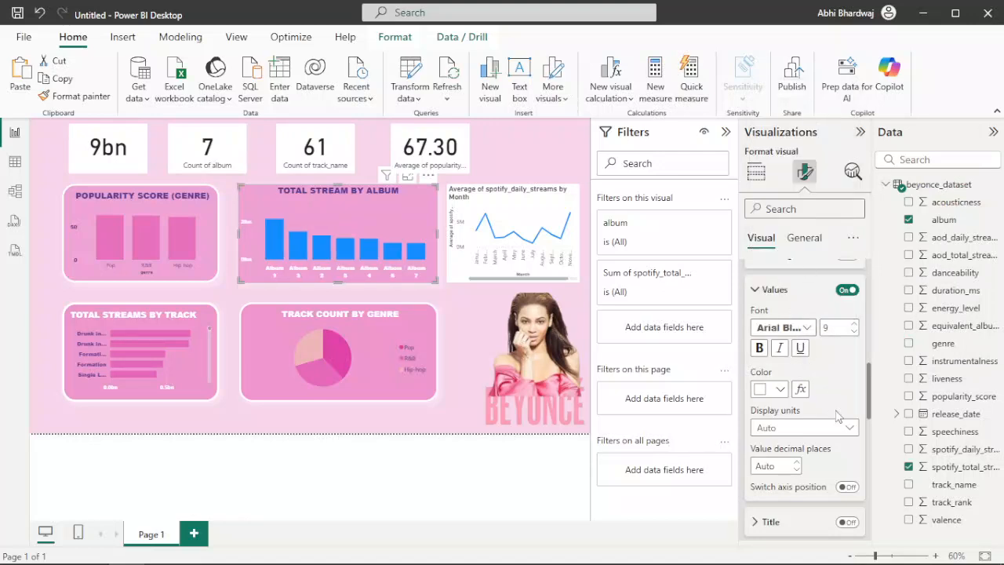
Try light pink columns with 49% transparency in the streams by album chart
{"action": "scroll", "coordinate": [831, 404], "scroll_direction": "down", "scroll_amount": 10}
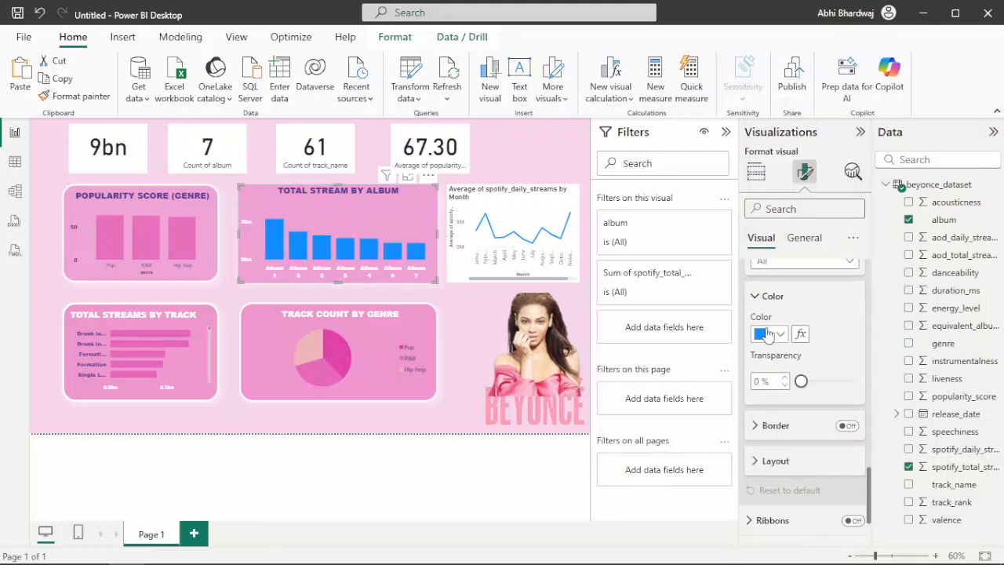
{"action": "left_click", "coordinate": [769, 336]}
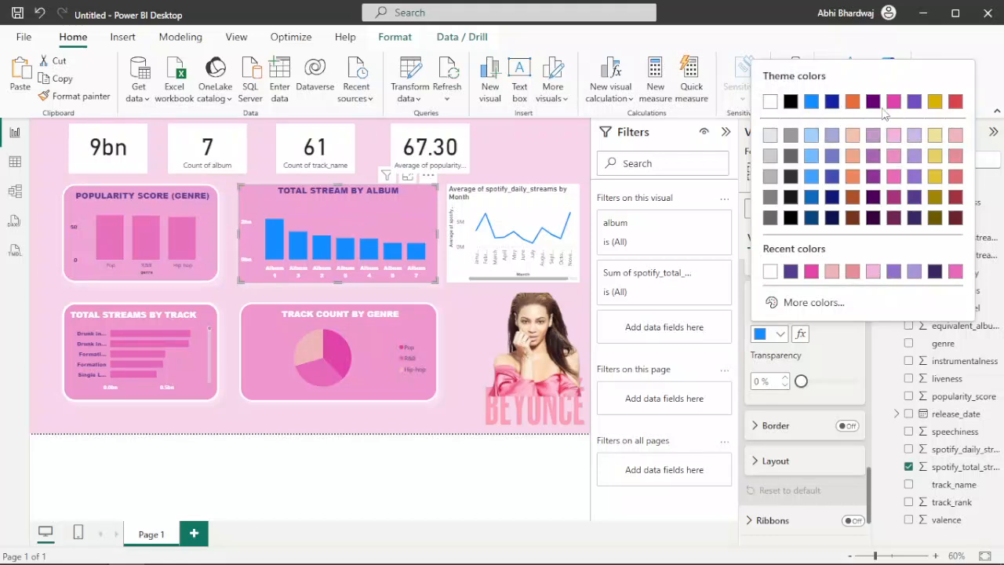
{"action": "left_click", "coordinate": [830, 271]}
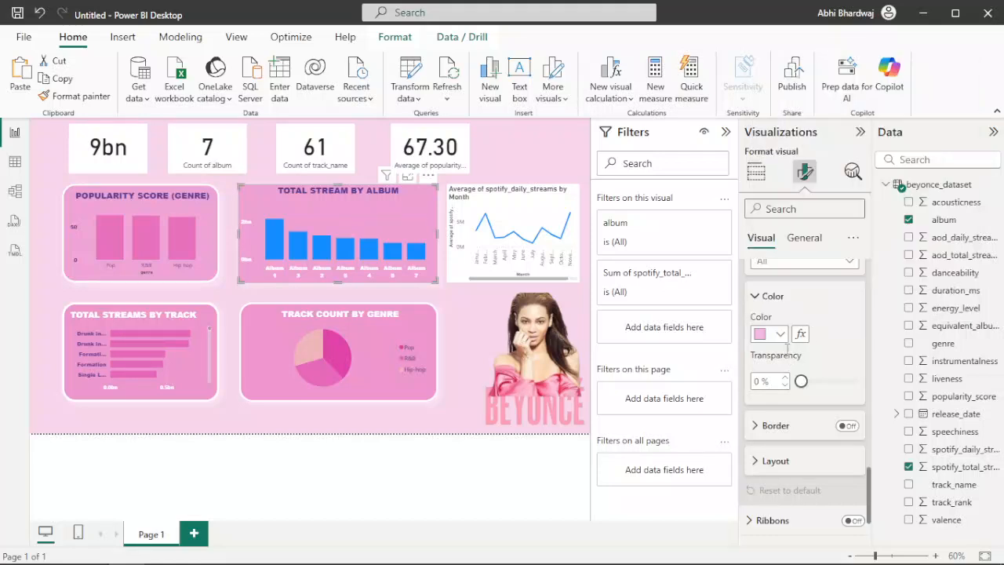
{"action": "left_click_drag", "start_coordinate": [800, 381], "coordinate": [827, 383]}
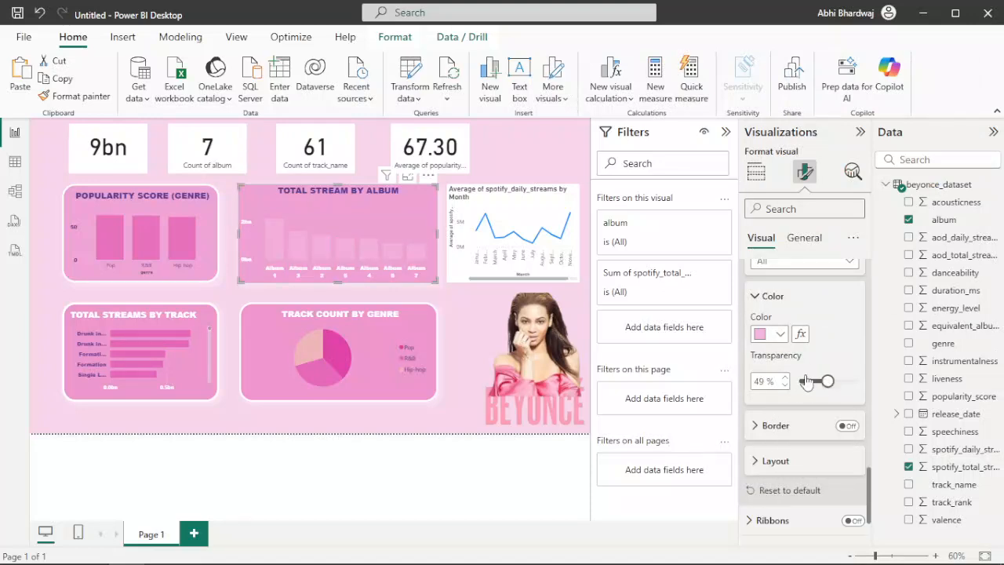
Set the streams by album chart's columns to the darkest magenta theme shade with 61% transparency
{"action": "left_click", "coordinate": [776, 334]}
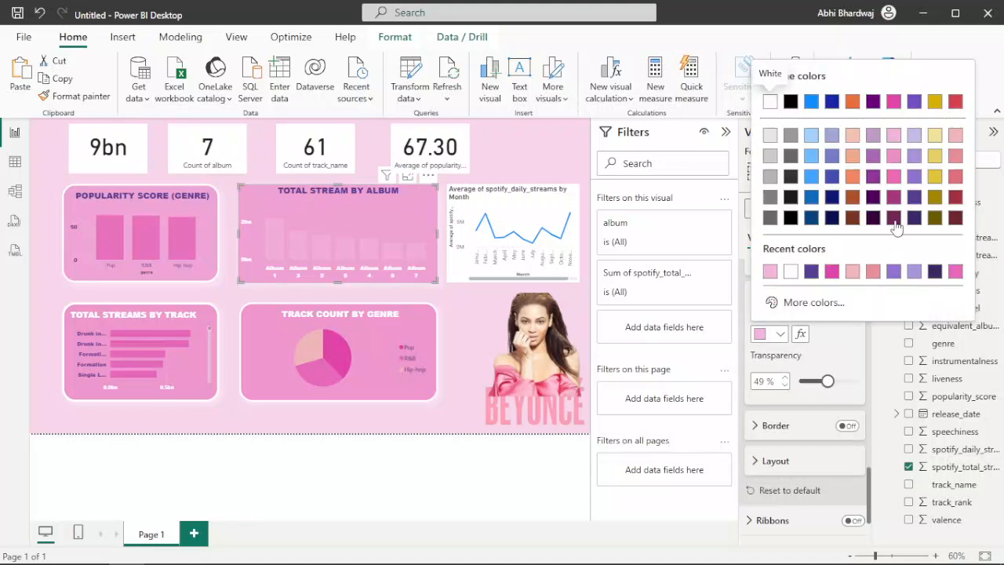
{"action": "left_click", "coordinate": [894, 222]}
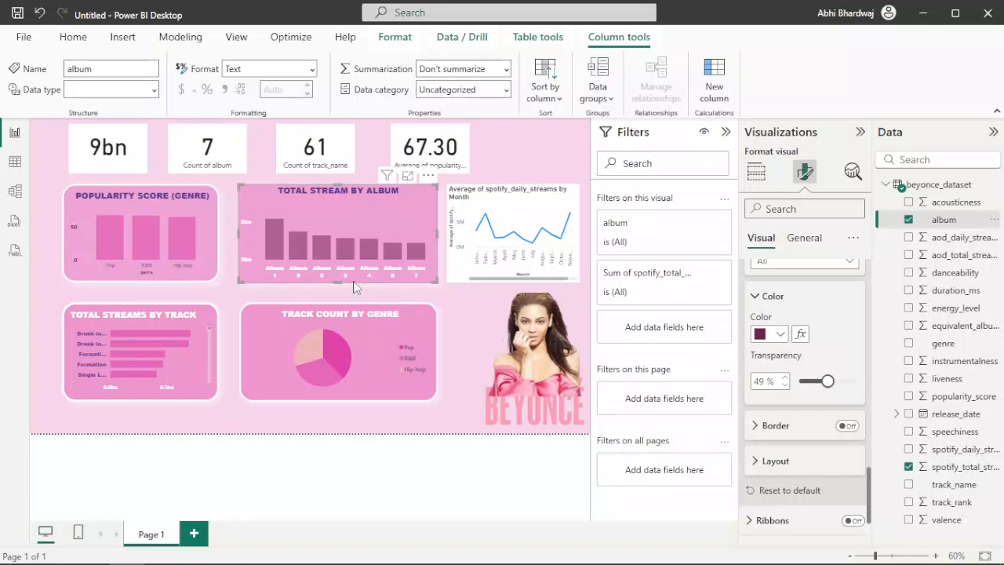
{"action": "left_click_drag", "start_coordinate": [828, 383], "coordinate": [843, 384]}
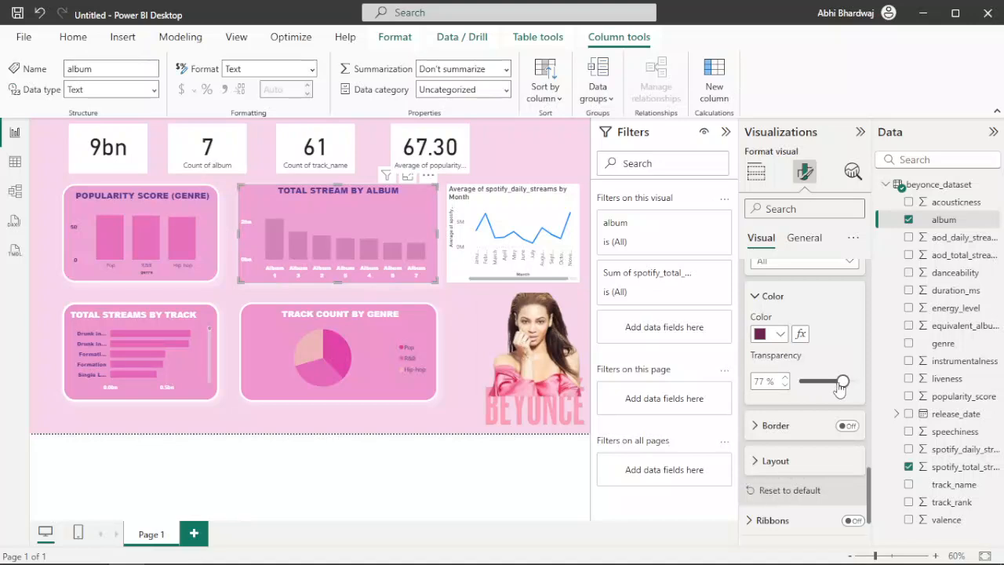
{"action": "mouse_move", "coordinate": [839, 388]}
{"action": "left_mouse_down"}
{"action": "mouse_move", "coordinate": [856, 388]}
{"action": "mouse_move", "coordinate": [835, 388]}
{"action": "left_mouse_up"}
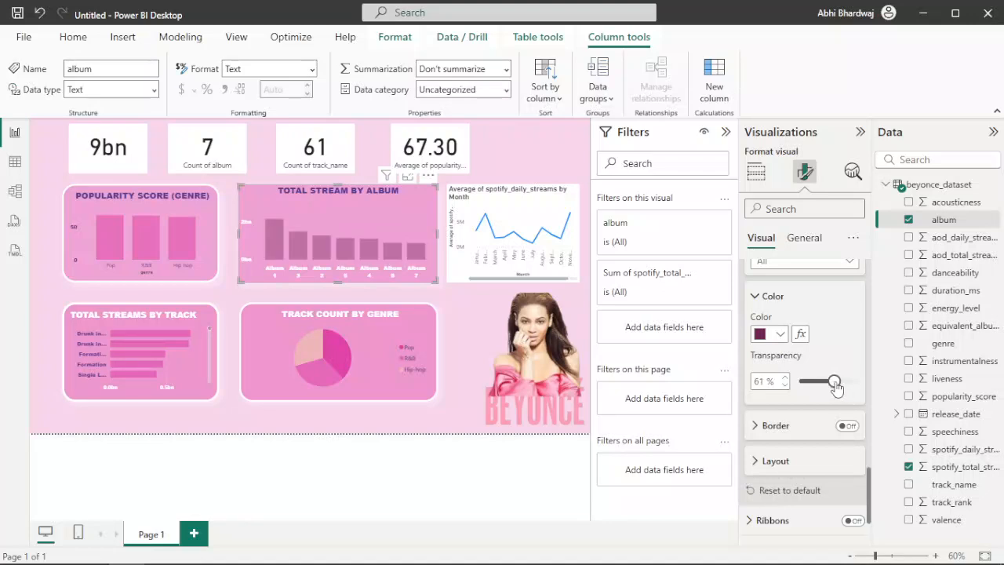
Add a white border to the streams by album chart's columns and increase the border's transparency
{"action": "left_click", "coordinate": [851, 426]}
{"action": "left_click", "coordinate": [775, 426]}
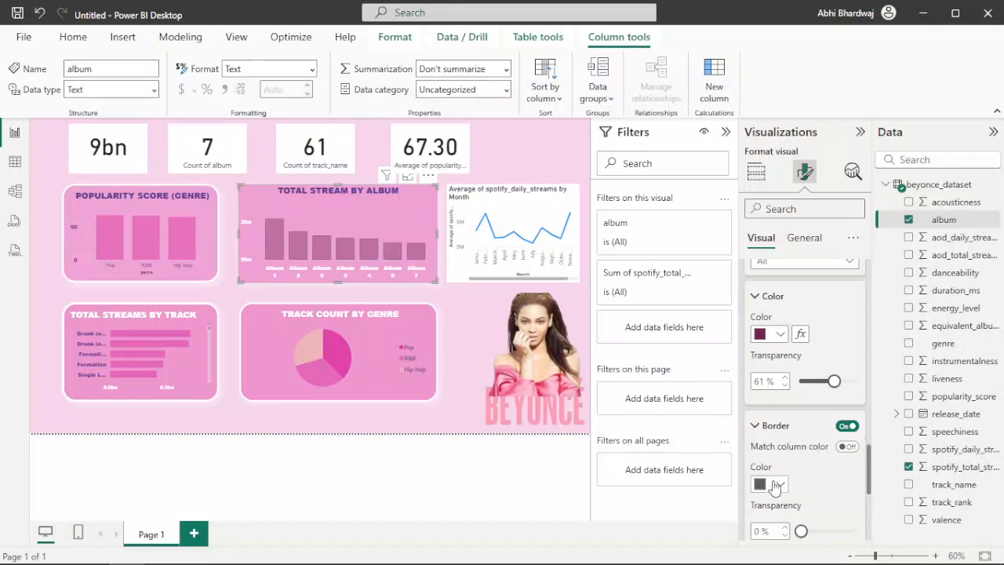
{"action": "left_click", "coordinate": [776, 483]}
{"action": "left_click", "coordinate": [810, 422]}
{"action": "scroll", "coordinate": [823, 470], "scroll_direction": "down", "scroll_amount": 3}
{"action": "left_click_drag", "start_coordinate": [801, 384], "coordinate": [831, 385]}
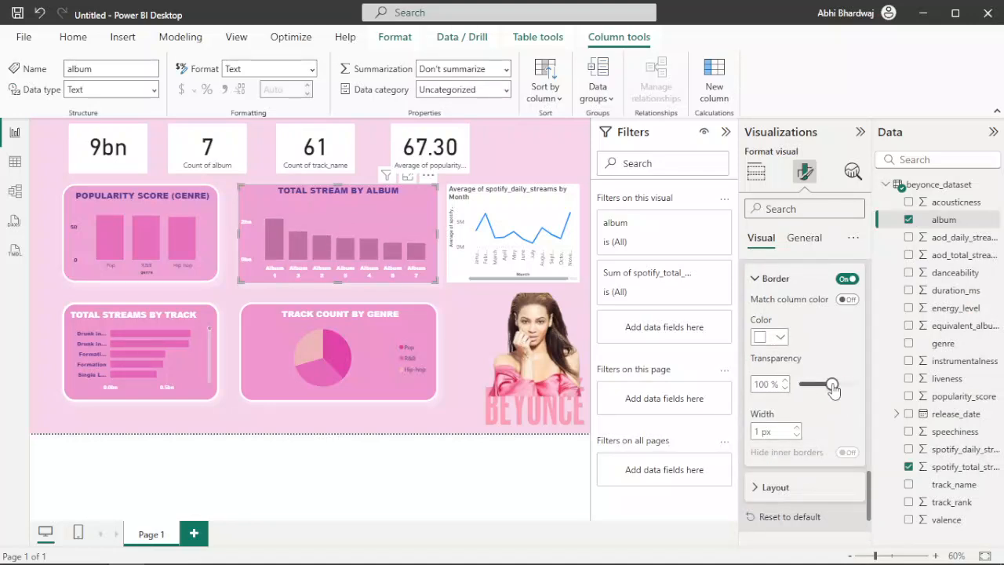
{"action": "left_click", "coordinate": [59, 278]}
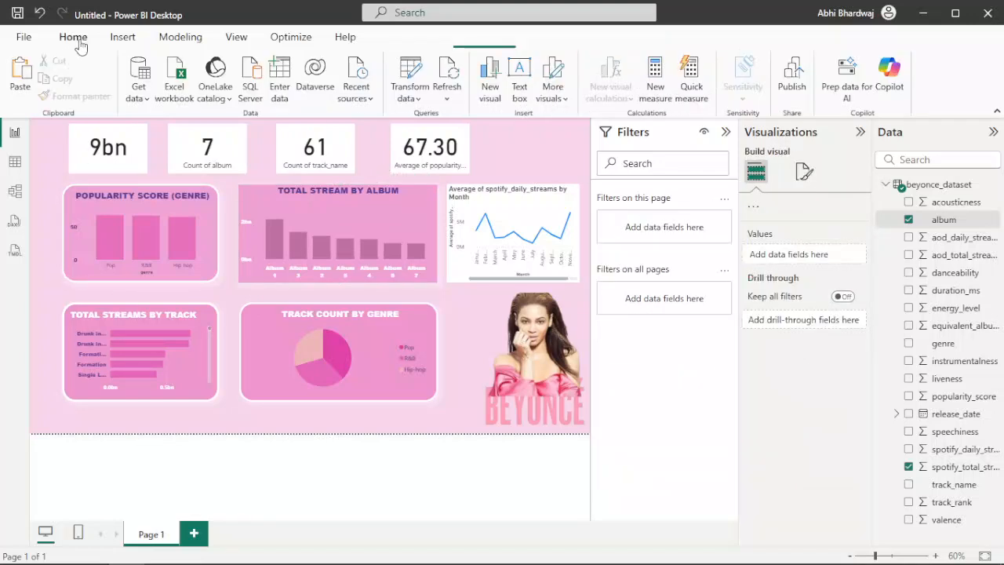
{"action": "double_click", "coordinate": [497, 384]}
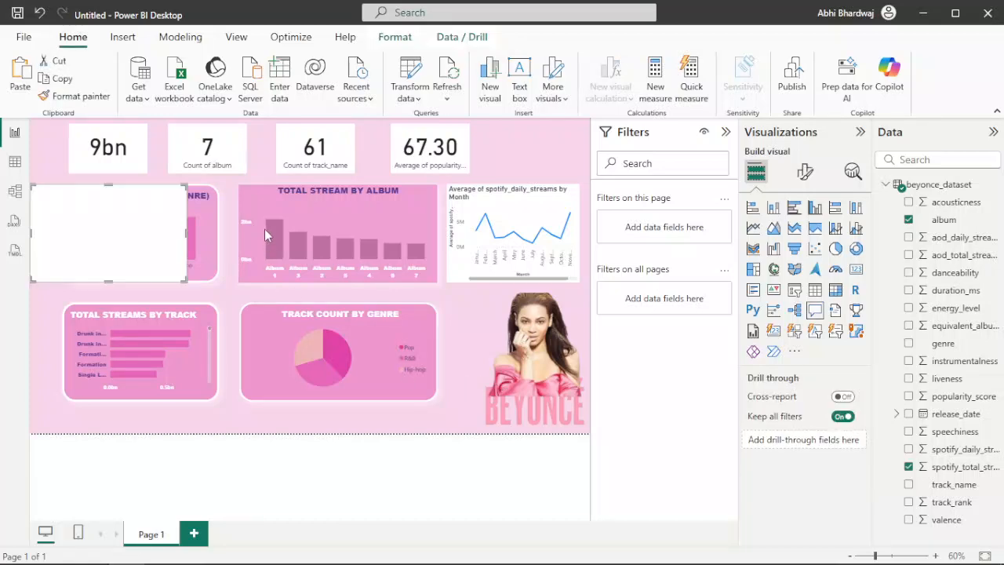
{"action": "left_click", "coordinate": [177, 175]}
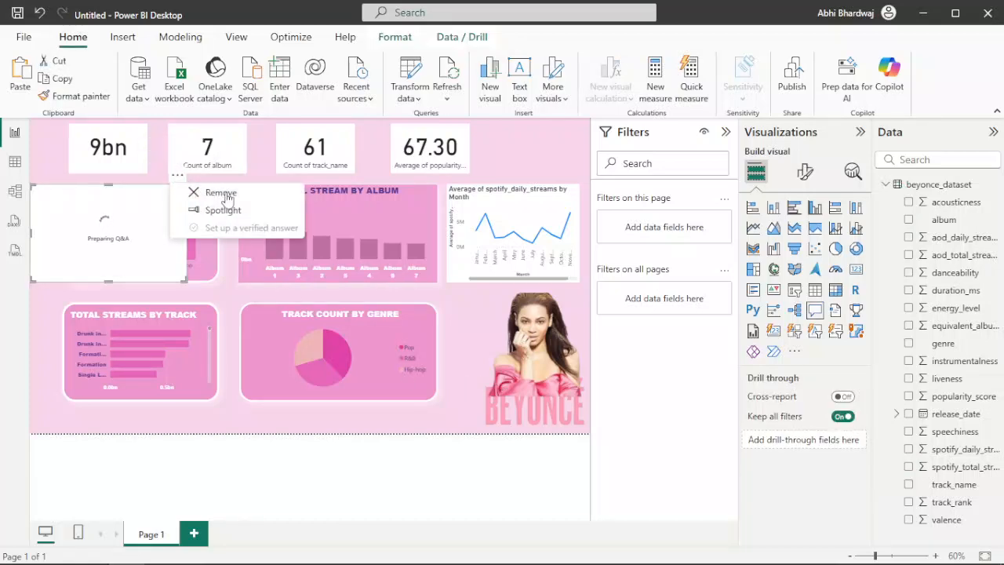
{"action": "left_click", "coordinate": [223, 194]}
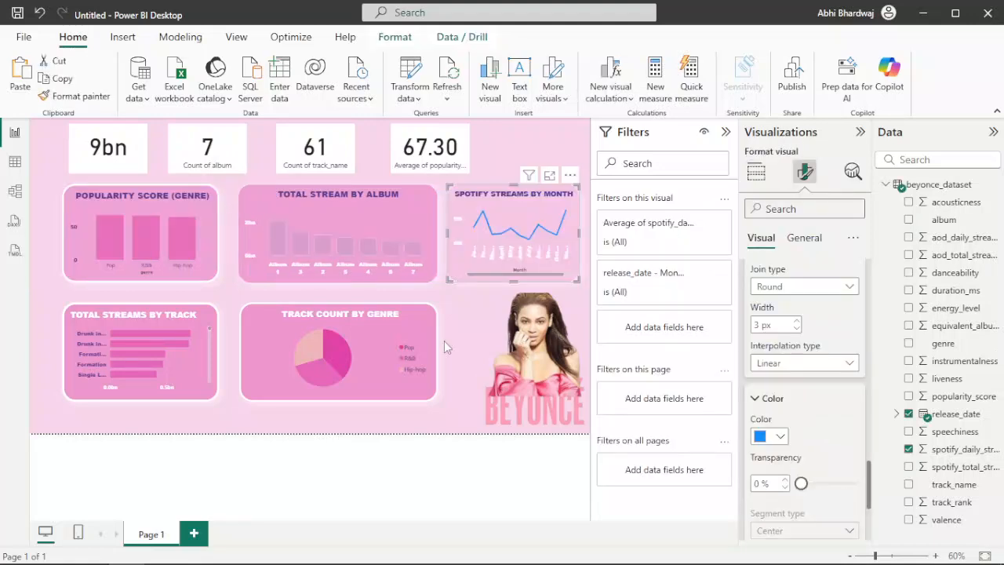
Set the line of the streams by month chart to the darkest magenta theme shade with 58% transparency
{"action": "left_click", "coordinate": [761, 437]}
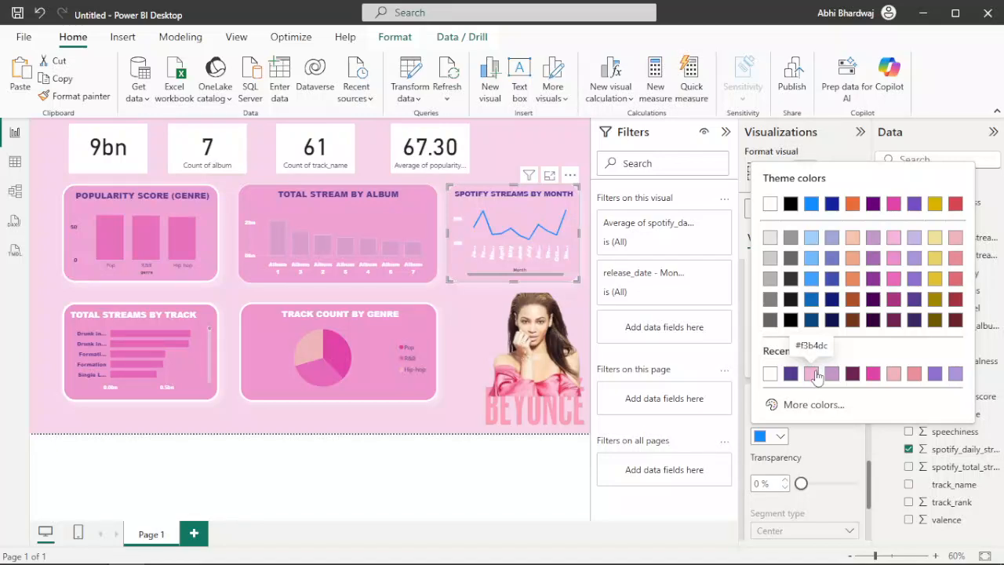
{"action": "left_click", "coordinate": [810, 374]}
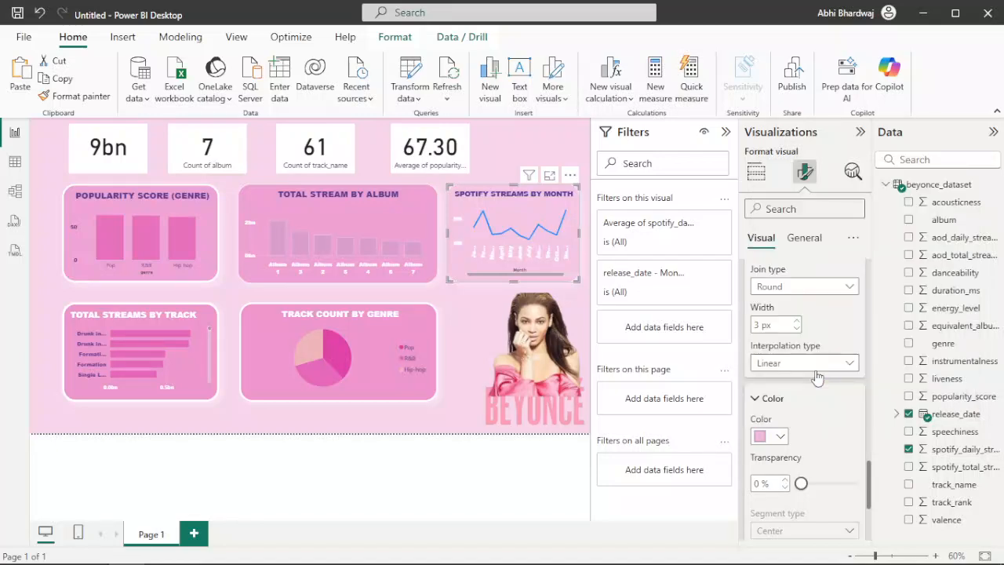
{"action": "left_click", "coordinate": [778, 437]}
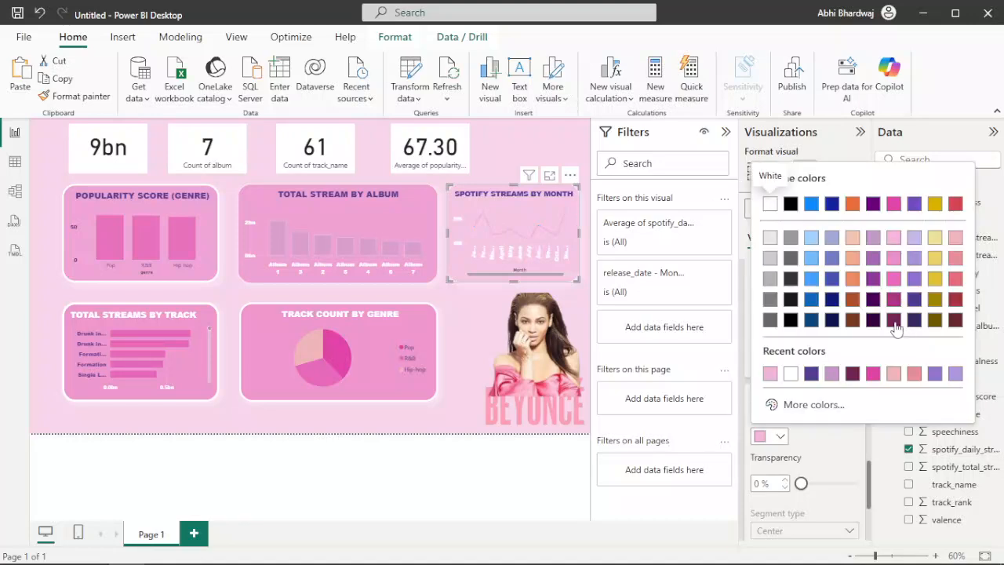
{"action": "left_click", "coordinate": [894, 320]}
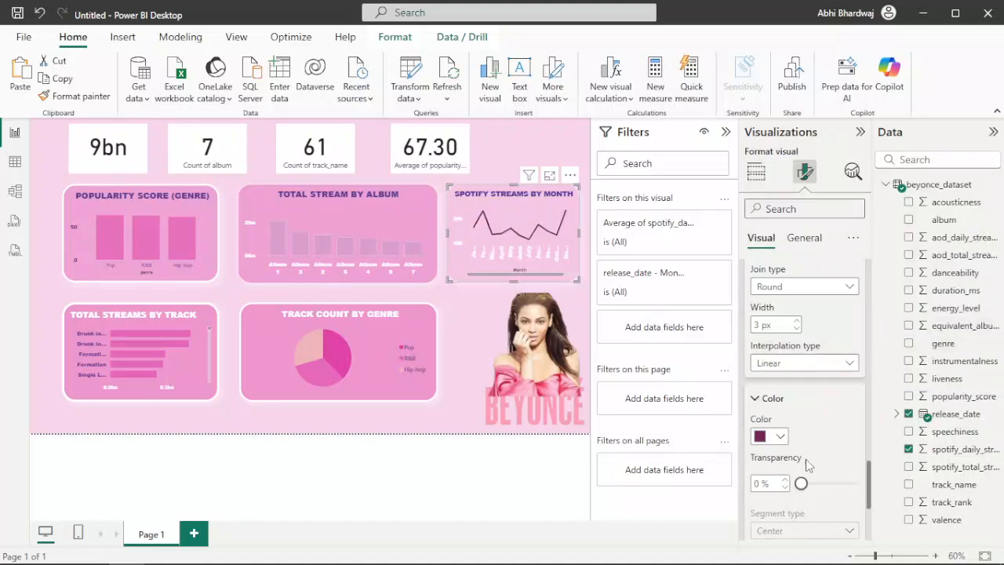
{"action": "left_click_drag", "start_coordinate": [800, 483], "coordinate": [834, 487]}
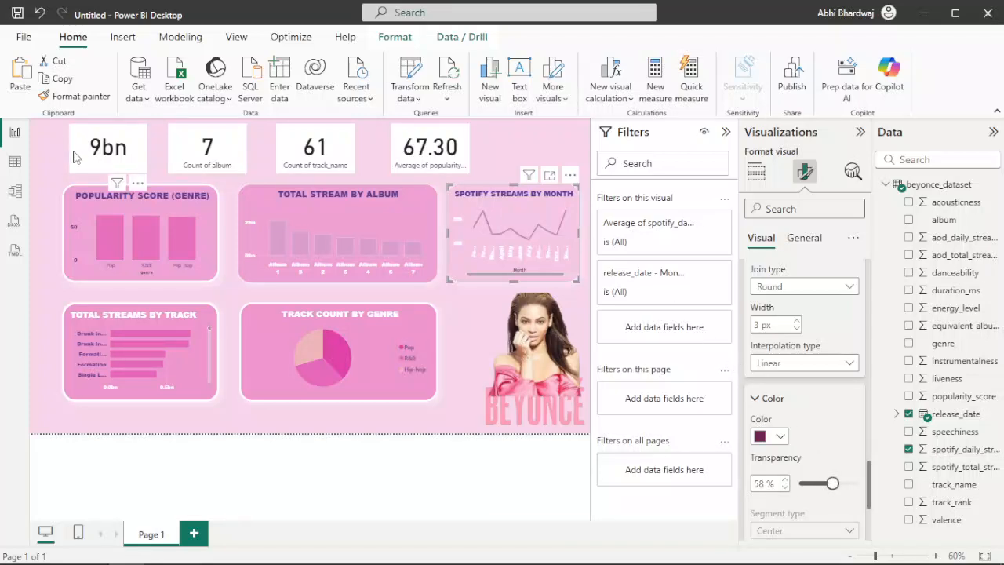
Set the total streams card's background to light pink #f3b4dc with 58% transparency
{"action": "left_click", "coordinate": [74, 157]}
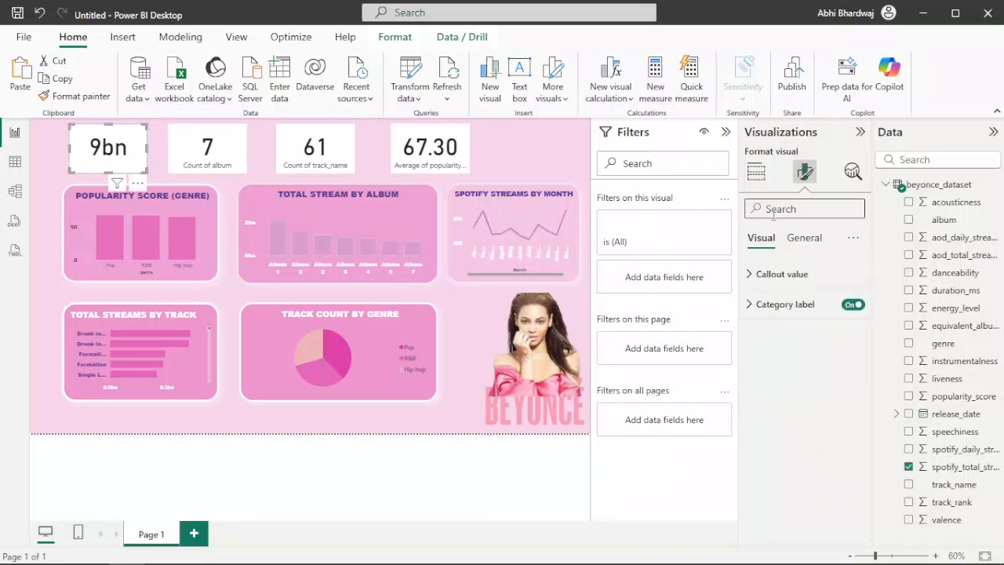
{"action": "left_click", "coordinate": [803, 238]}
{"action": "left_click", "coordinate": [853, 304]}
{"action": "scroll", "coordinate": [775, 352], "scroll_direction": "down", "scroll_amount": 2}
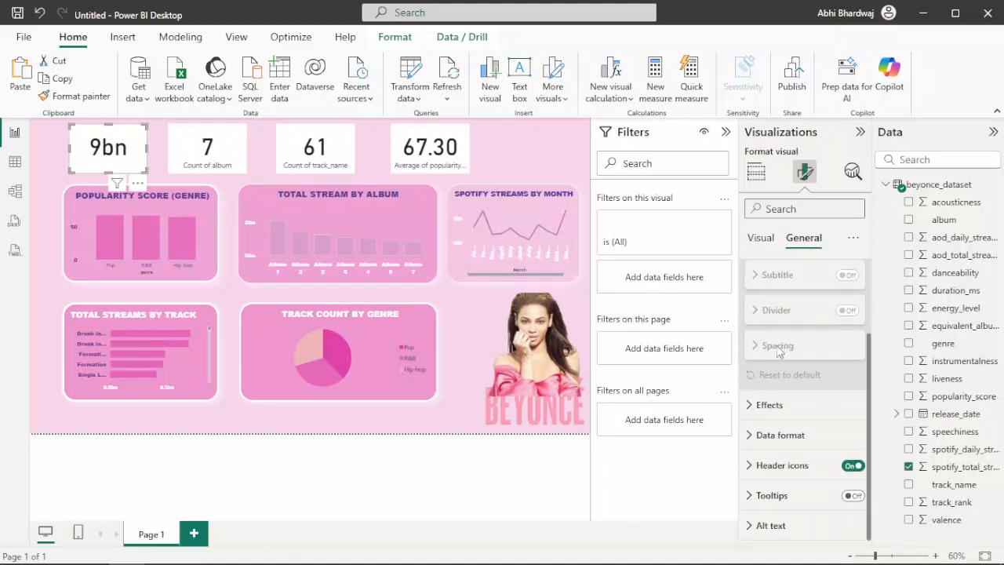
{"action": "left_click", "coordinate": [764, 405]}
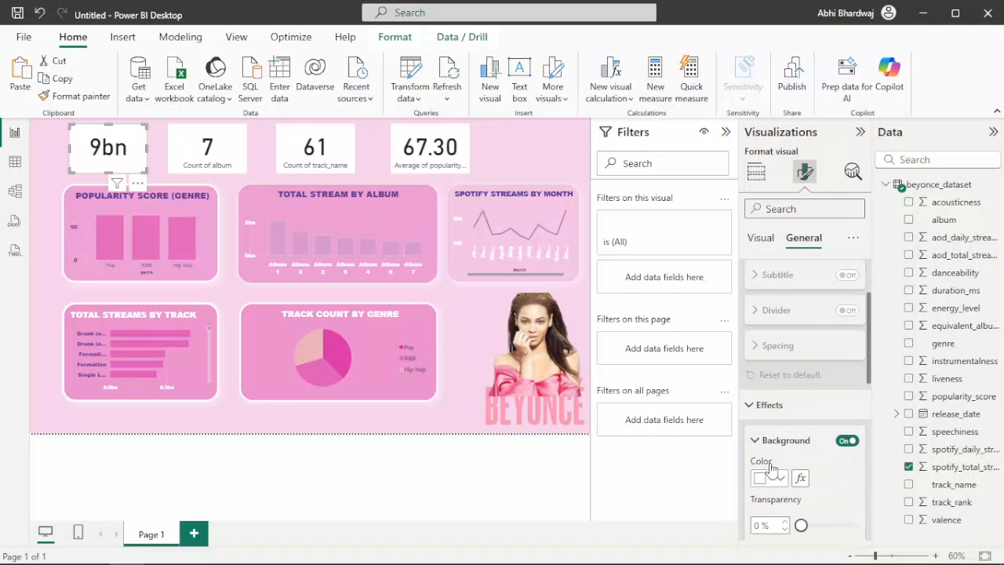
{"action": "left_click", "coordinate": [772, 478]}
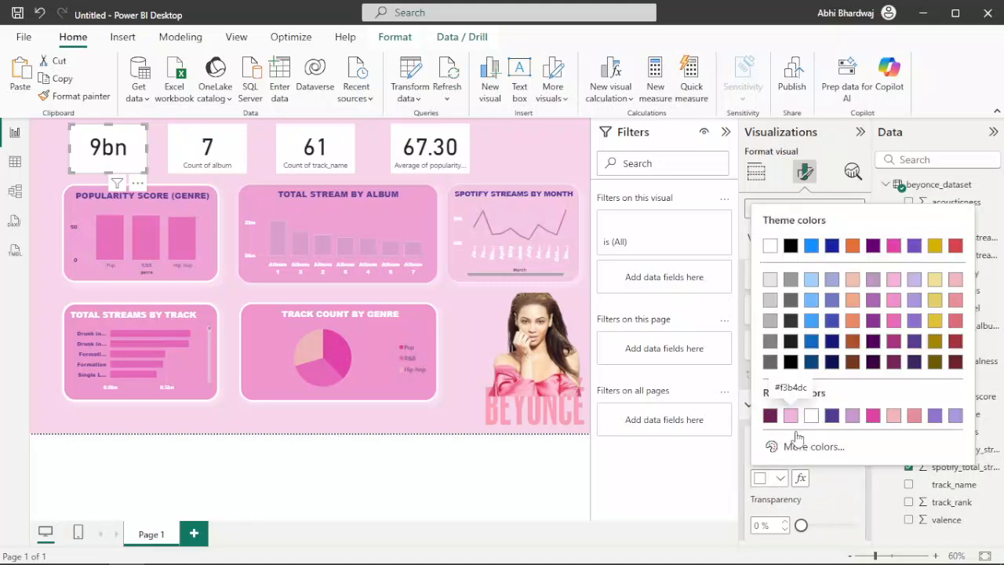
{"action": "left_click", "coordinate": [791, 416]}
{"action": "left_click_drag", "start_coordinate": [800, 525], "coordinate": [832, 525]}
Give the total streams card a white border with 30 px rounded corners and a white shadow
{"action": "scroll", "coordinate": [847, 463], "scroll_direction": "down", "scroll_amount": 5}
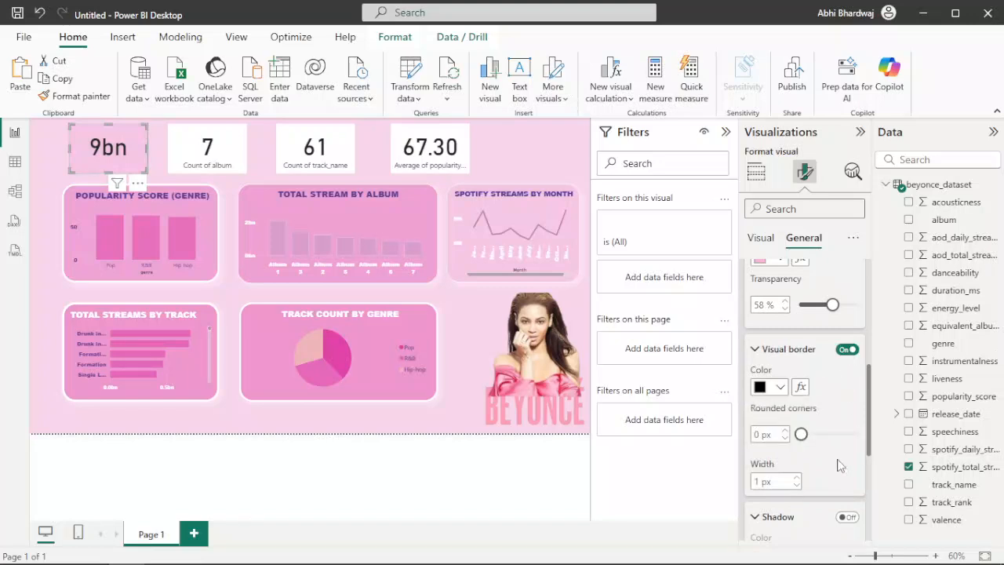
{"action": "left_click", "coordinate": [847, 516]}
{"action": "left_click", "coordinate": [772, 389]}
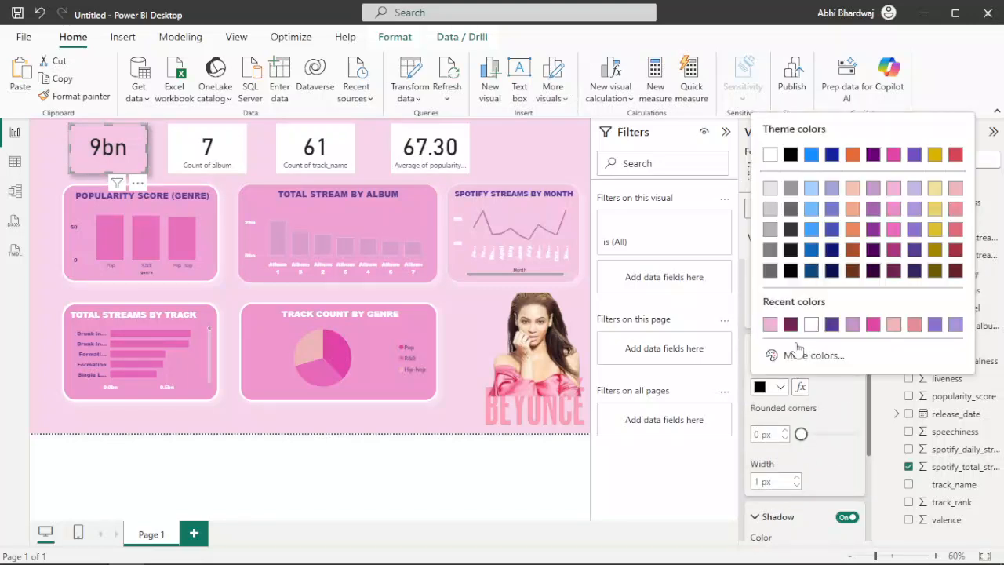
{"action": "left_click", "coordinate": [809, 331]}
{"action": "scroll", "coordinate": [801, 454], "scroll_direction": "down", "scroll_amount": 2}
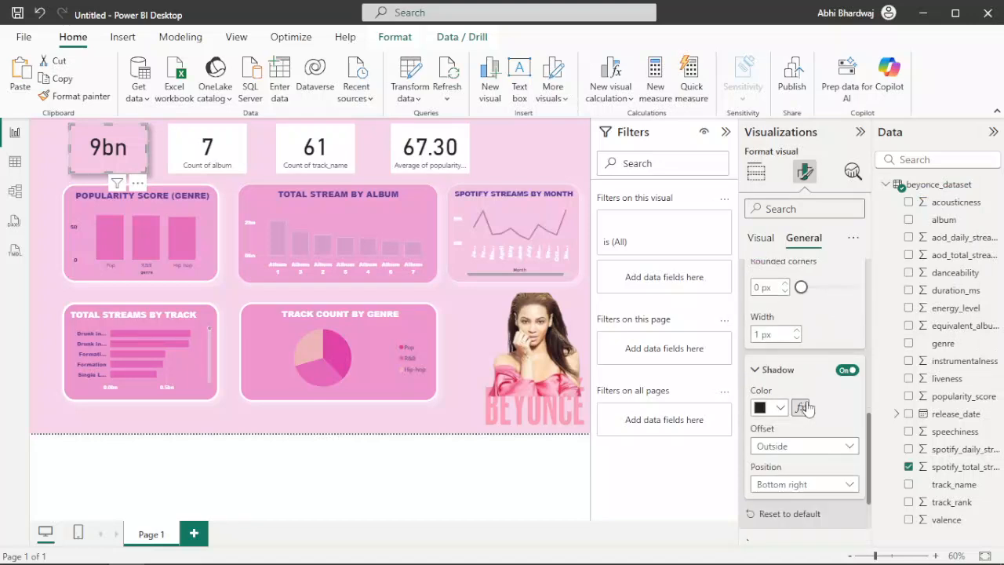
{"action": "left_click_drag", "start_coordinate": [800, 286], "coordinate": [855, 287]}
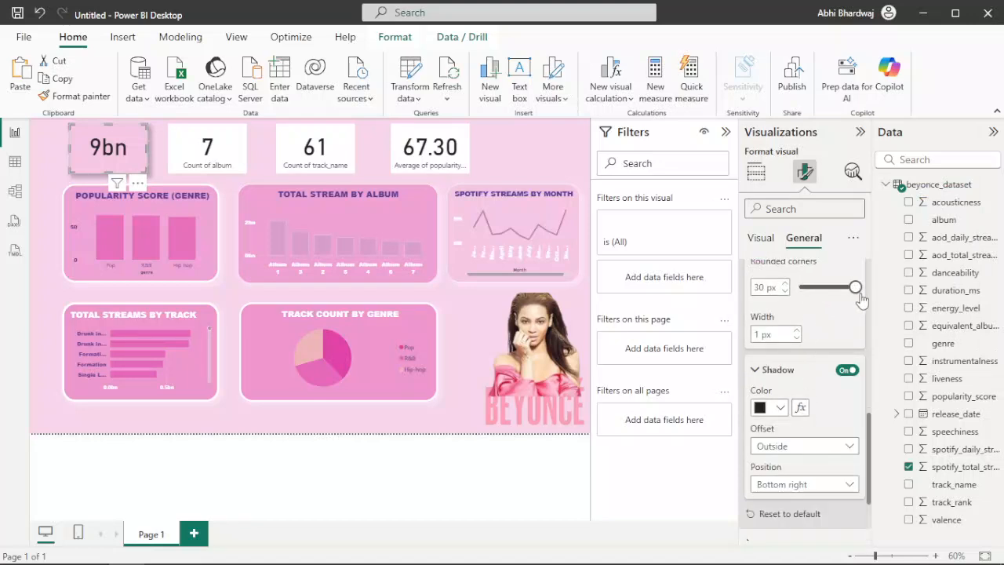
{"action": "left_click", "coordinate": [778, 407]}
{"action": "left_click", "coordinate": [773, 352]}
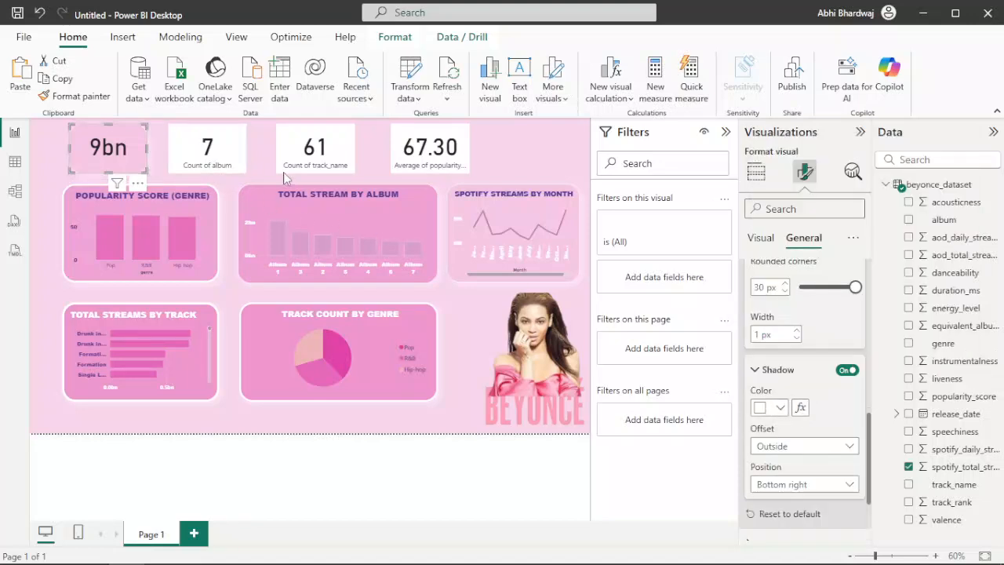
Turn on the total streams card's title and set its text to "TOTAL STREAMS"
{"action": "scroll", "coordinate": [776, 310], "scroll_direction": "up", "scroll_amount": 5}
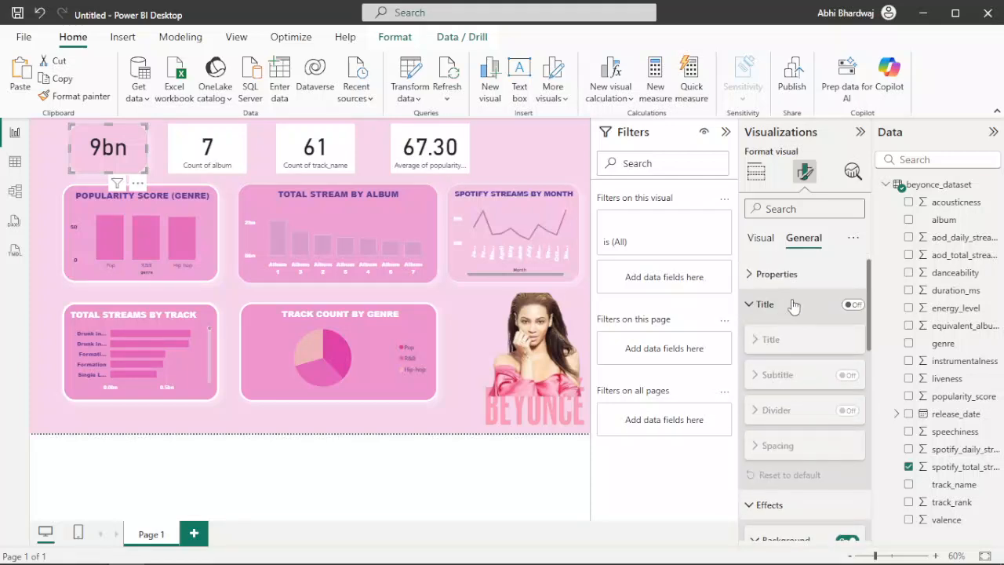
{"action": "left_click", "coordinate": [854, 305]}
{"action": "left_click", "coordinate": [796, 376]}
{"action": "type", "text": "TOTAL STREAMS"}
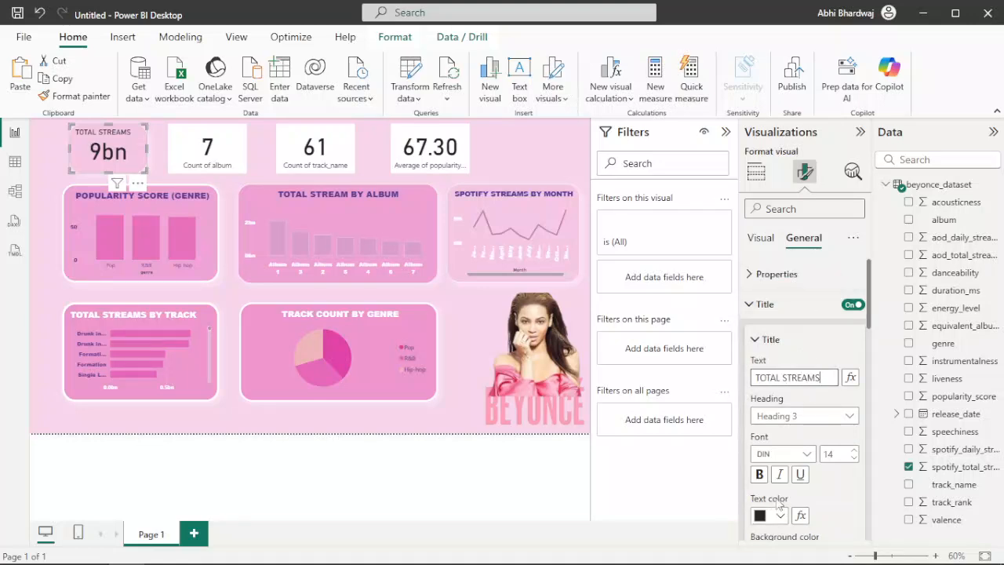
Format the total streams card's title as bold Arial Black, size 11, in dark purple with centred alignment
{"action": "left_click", "coordinate": [791, 454]}
{"action": "left_click", "coordinate": [784, 233]}
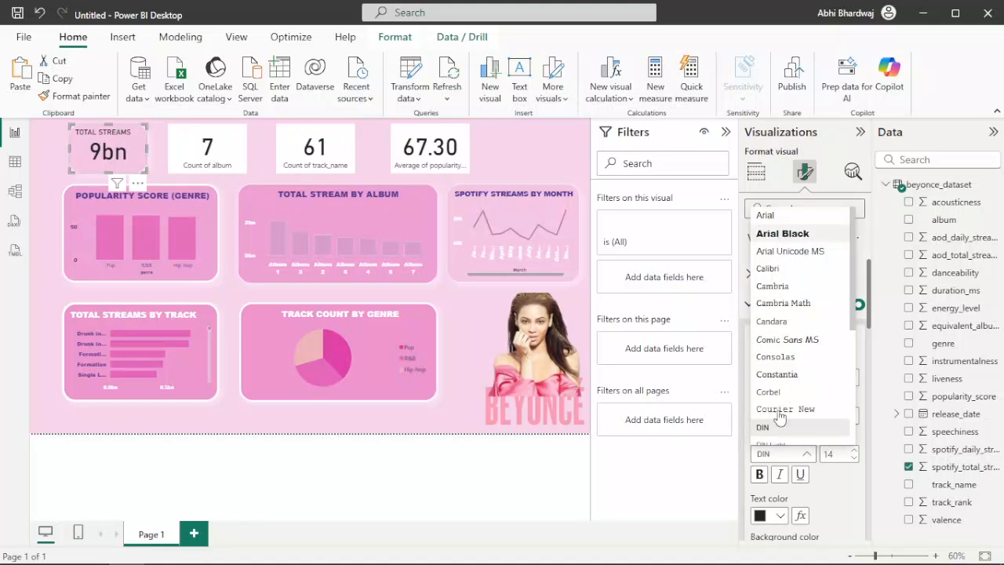
{"action": "left_click", "coordinate": [778, 515]}
{"action": "left_click", "coordinate": [832, 456]}
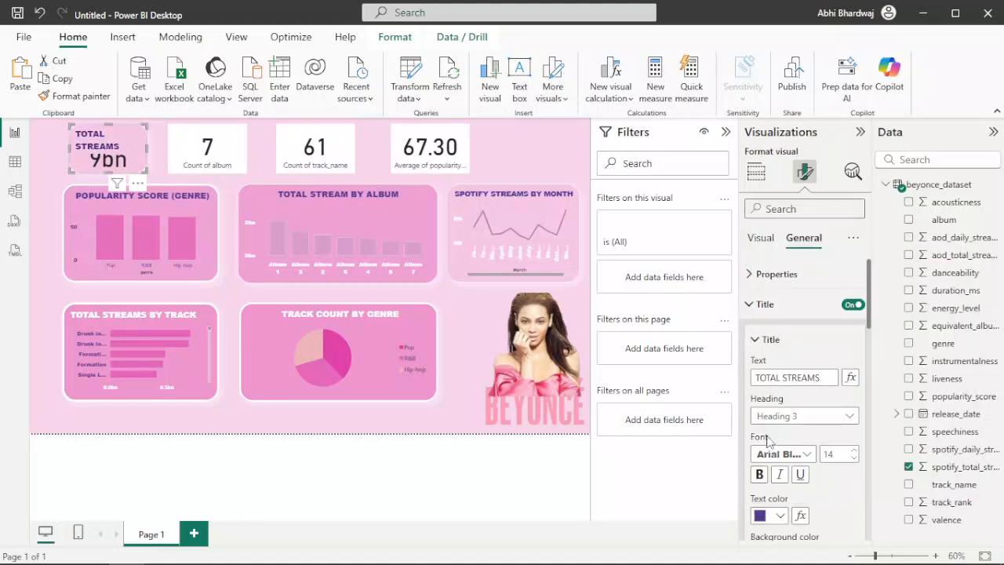
{"action": "scroll", "coordinate": [768, 441], "scroll_direction": "down", "scroll_amount": 2}
{"action": "left_click", "coordinate": [758, 401]}
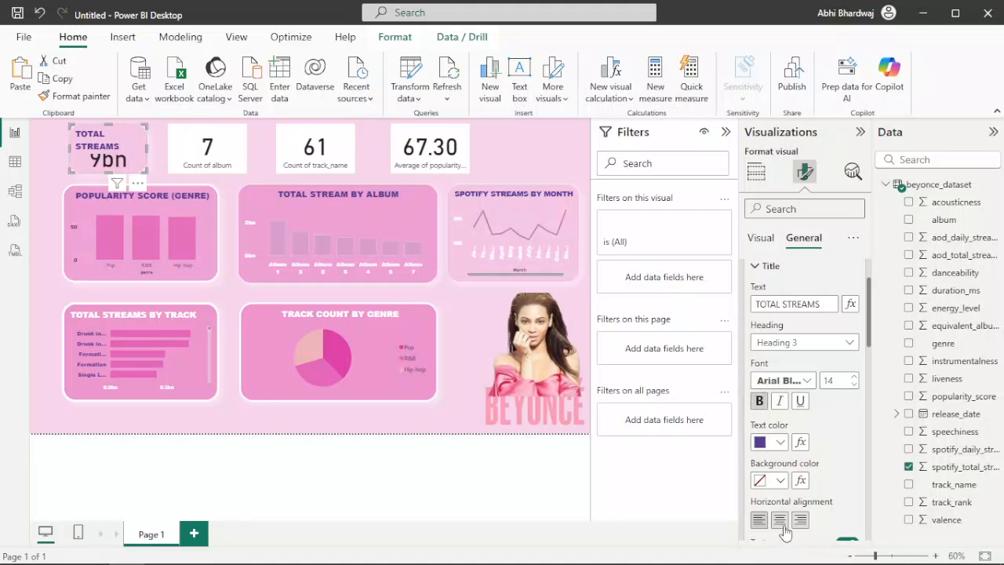
{"action": "left_click", "coordinate": [781, 523]}
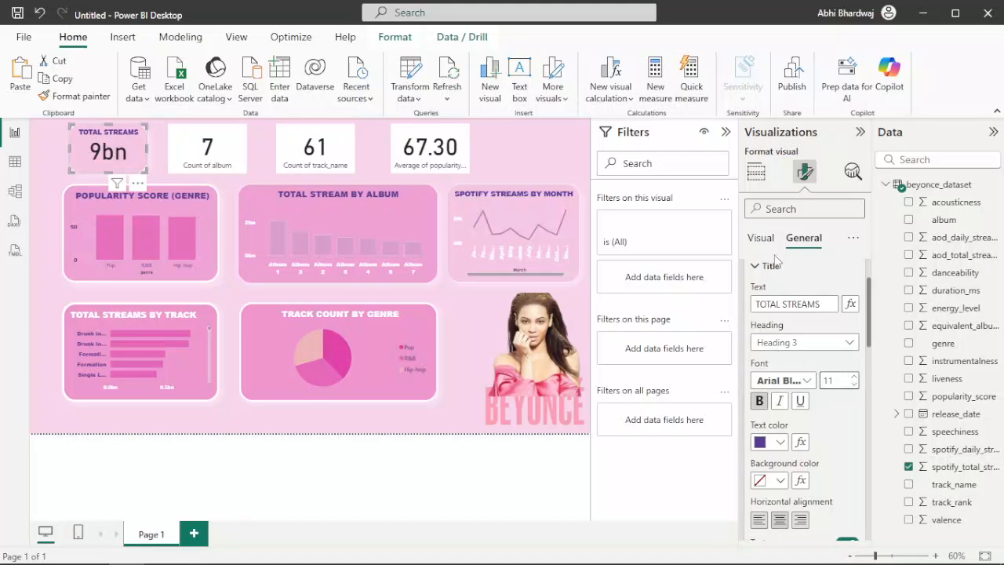
Format the total streams card's callout value in white, bold Arial Black
{"action": "left_click", "coordinate": [758, 238]}
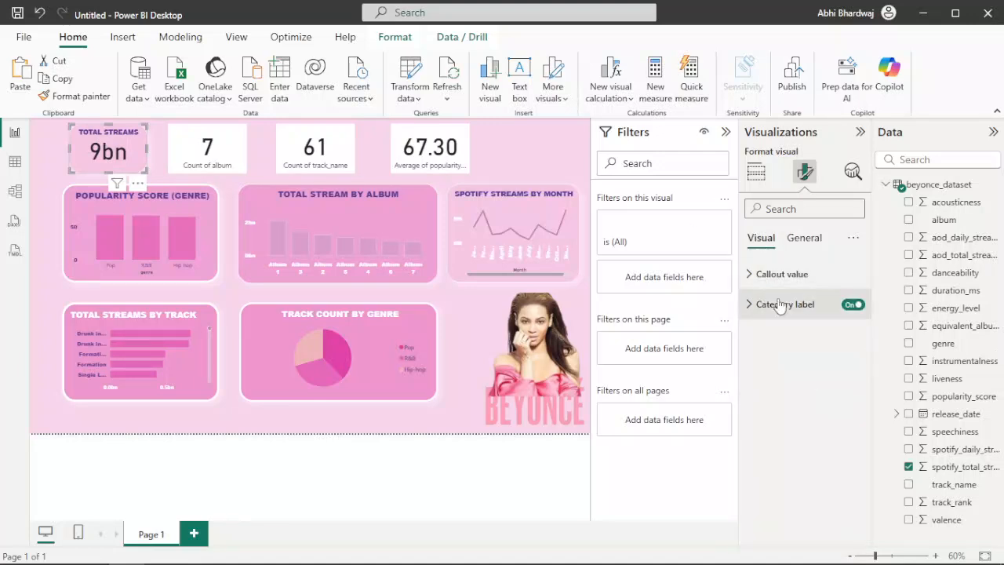
{"action": "left_click", "coordinate": [782, 276]}
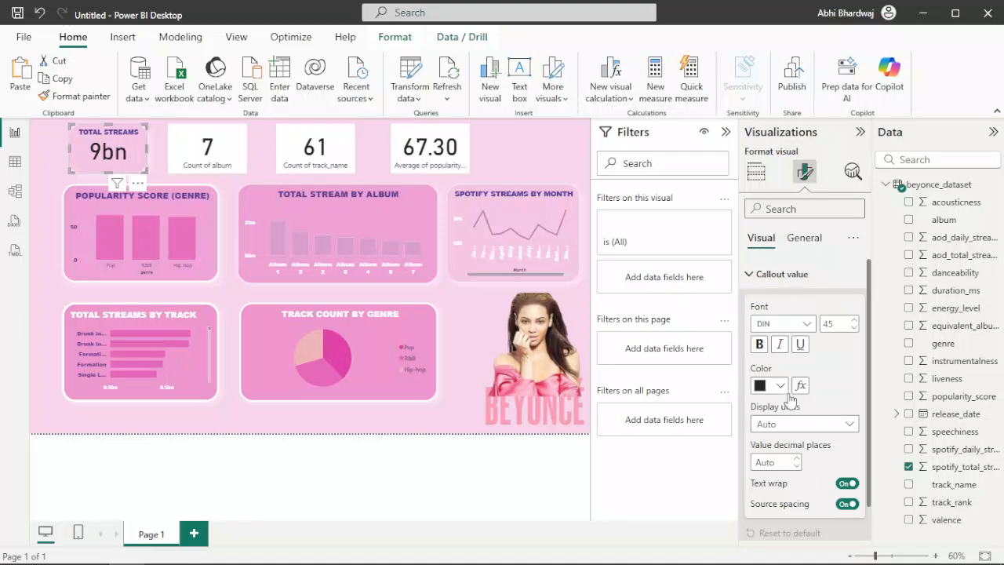
{"action": "left_click", "coordinate": [780, 385]}
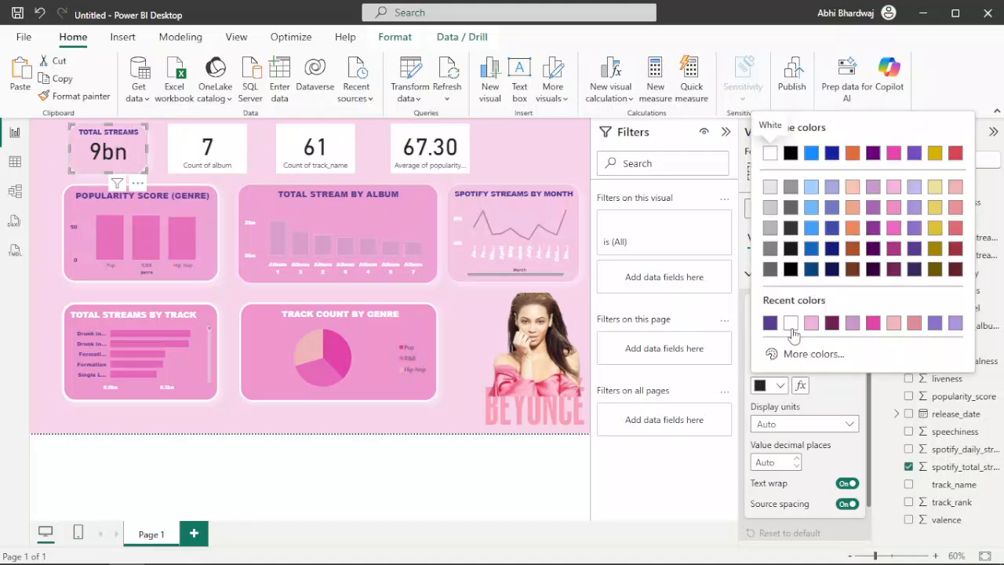
{"action": "left_click", "coordinate": [793, 329]}
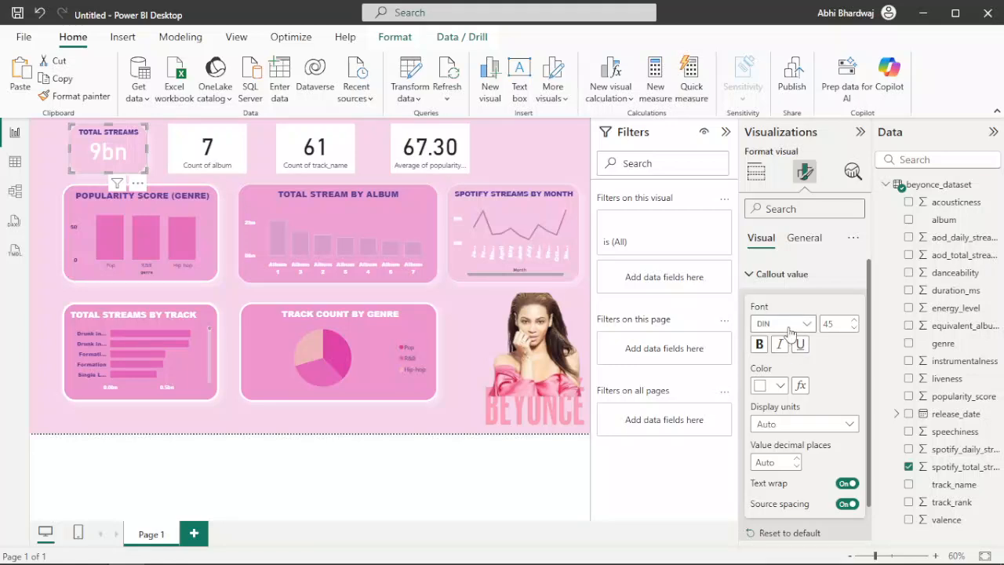
{"action": "left_click", "coordinate": [801, 323]}
{"action": "left_click", "coordinate": [804, 105]}
{"action": "left_click", "coordinate": [759, 344]}
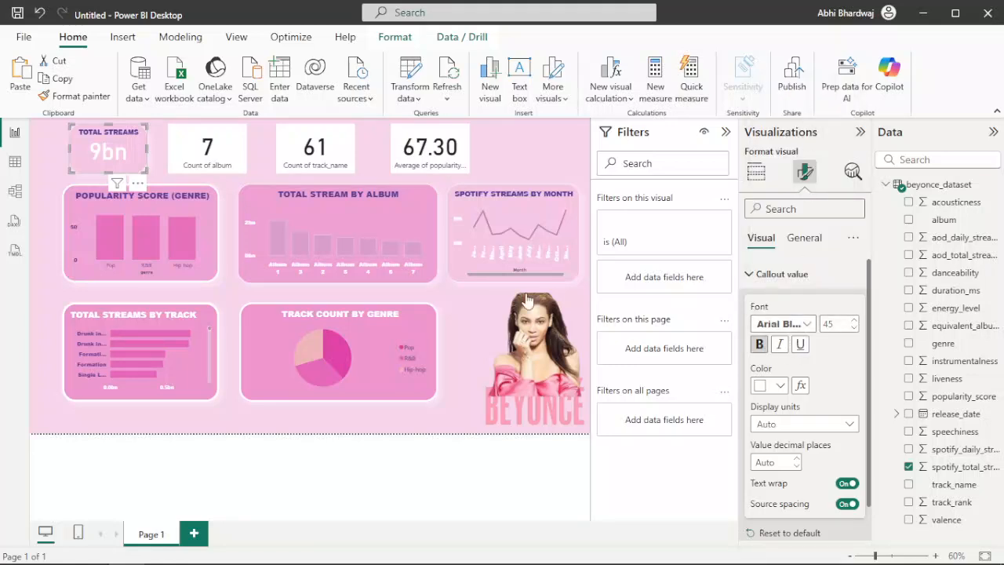
Format the album count card's callout value in white, bold Arial Black
{"action": "left_click", "coordinate": [234, 155]}
{"action": "left_click", "coordinate": [770, 386]}
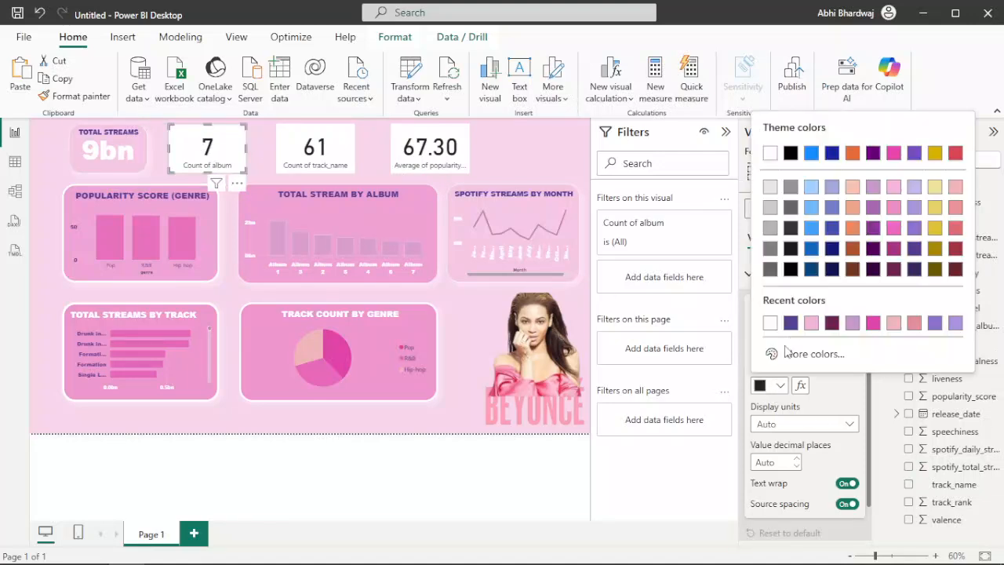
{"action": "left_click", "coordinate": [769, 324]}
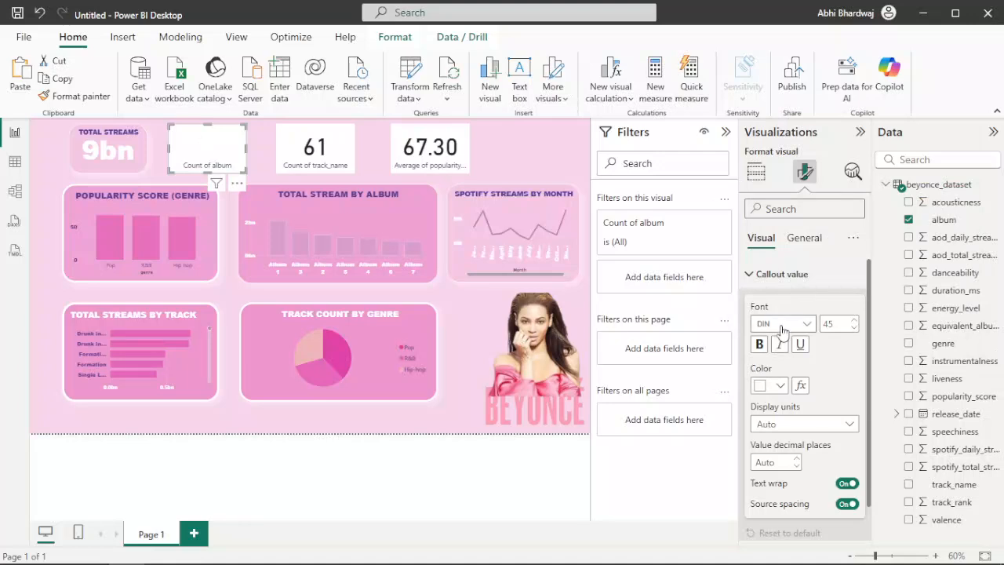
{"action": "left_click", "coordinate": [776, 323]}
{"action": "left_click", "coordinate": [800, 104]}
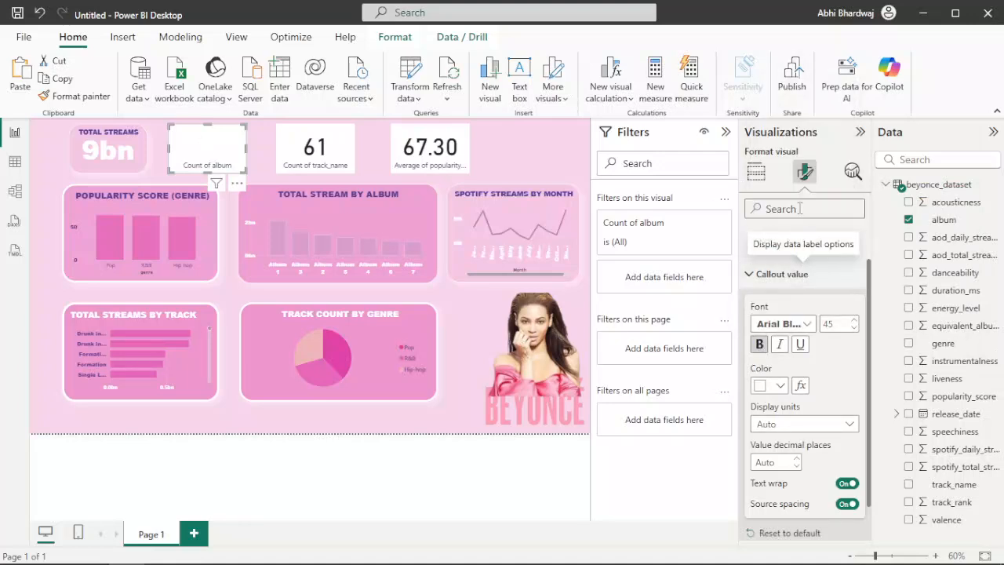
Turn on the album count card's title and set its text to "TOTAL ALBUMS"
{"action": "left_click", "coordinate": [815, 241]}
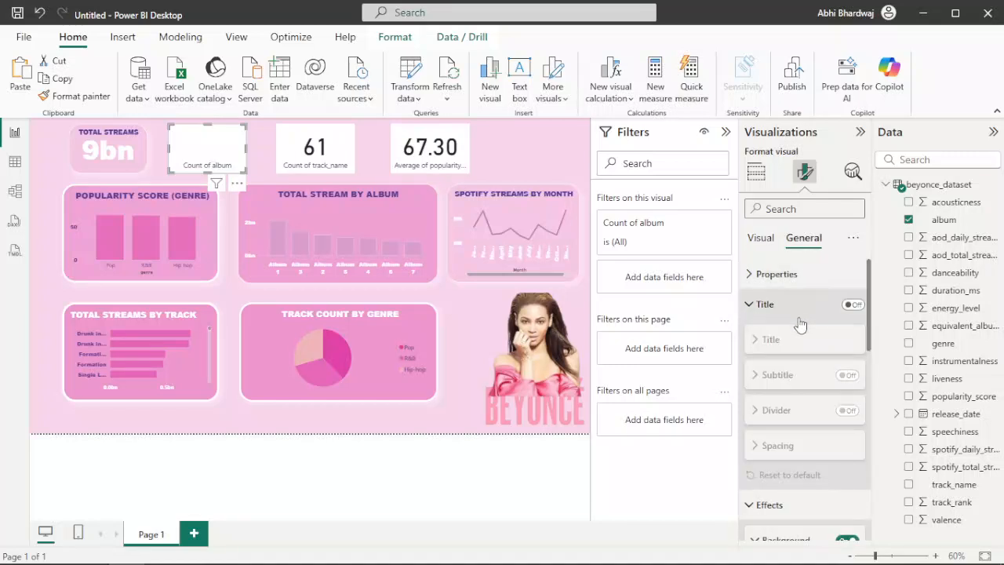
{"action": "left_click", "coordinate": [853, 304]}
{"action": "scroll", "coordinate": [771, 405], "scroll_direction": "down", "scroll_amount": 1}
{"action": "scroll", "coordinate": [772, 406], "scroll_direction": "down", "scroll_amount": 1}
{"action": "left_click", "coordinate": [793, 304]}
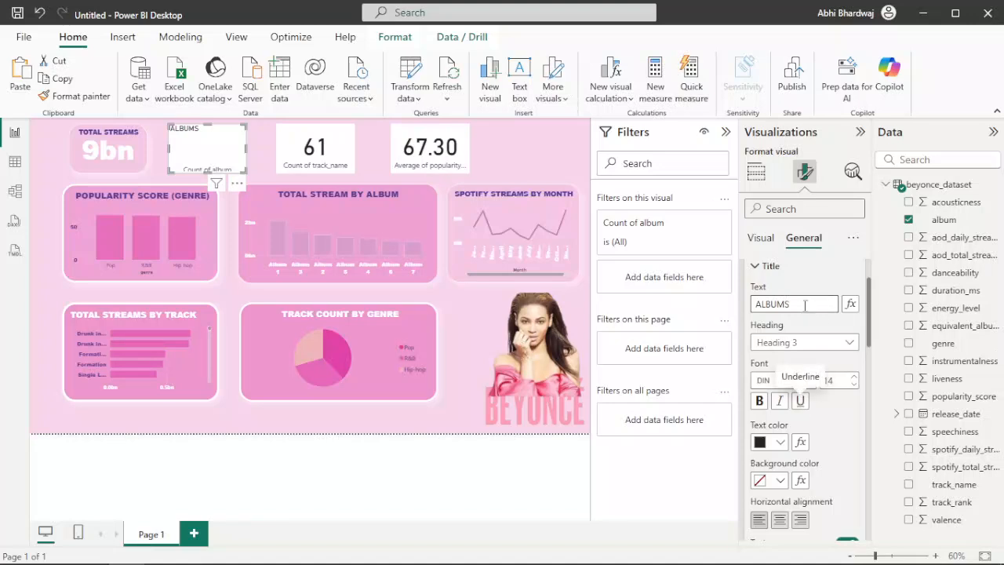
{"action": "scroll", "coordinate": [778, 400], "scroll_direction": "down", "scroll_amount": 1}
{"action": "scroll", "coordinate": [770, 291], "scroll_direction": "up", "scroll_amount": 1}
{"action": "left_click", "coordinate": [757, 304]}
{"action": "type", "text": "TOTAL"}
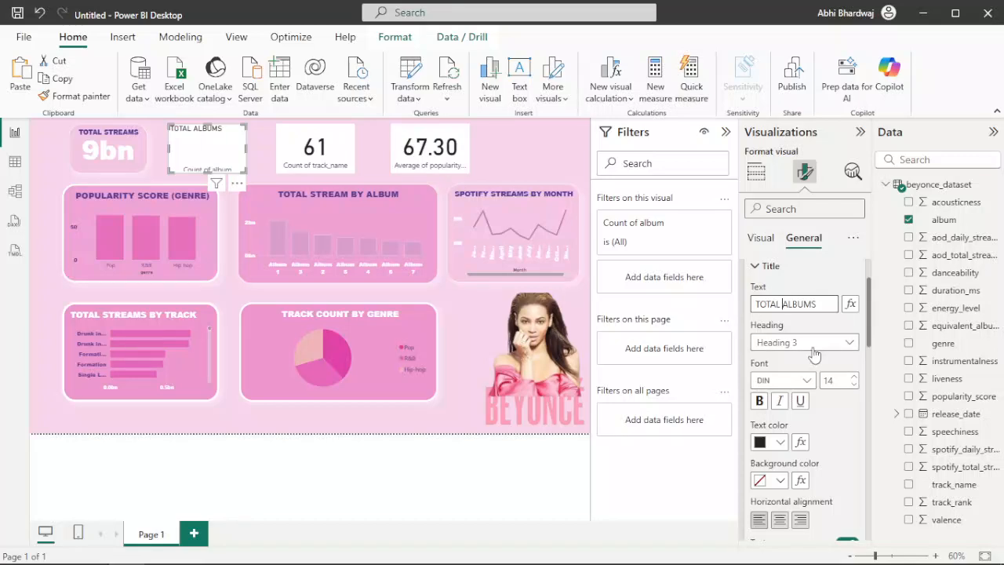
Format the total albums card's title in Arial Black, dark purple, with centred alignment
{"action": "left_click", "coordinate": [784, 381]}
{"action": "left_click", "coordinate": [782, 159]}
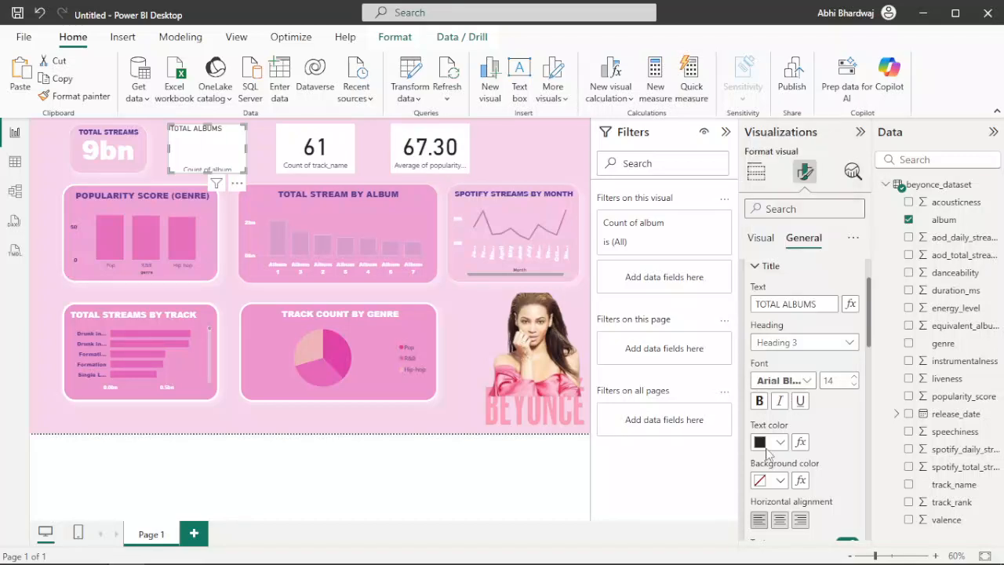
{"action": "left_click", "coordinate": [778, 443]}
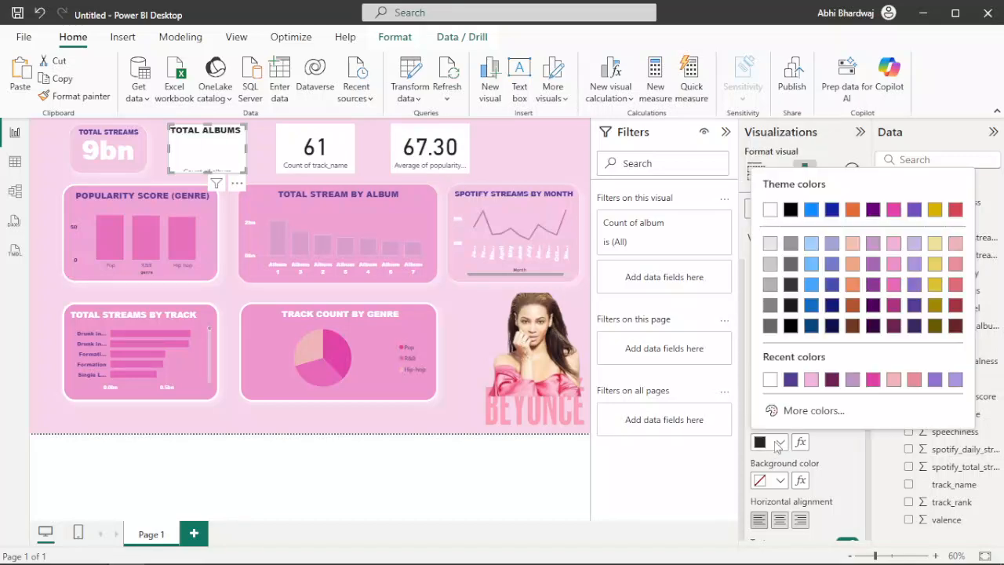
{"action": "left_click", "coordinate": [792, 380]}
{"action": "scroll", "coordinate": [819, 423], "scroll_direction": "down", "scroll_amount": 2}
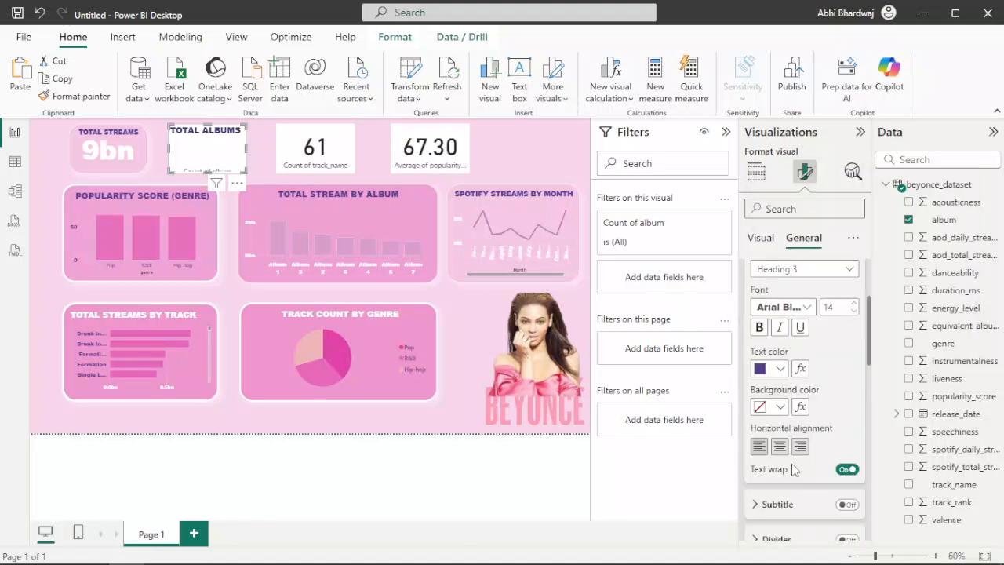
{"action": "left_click", "coordinate": [780, 452]}
Set the total albums card's background to light pink #f3b4dc with 54% transparency
{"action": "scroll", "coordinate": [831, 428], "scroll_direction": "down", "scroll_amount": 5}
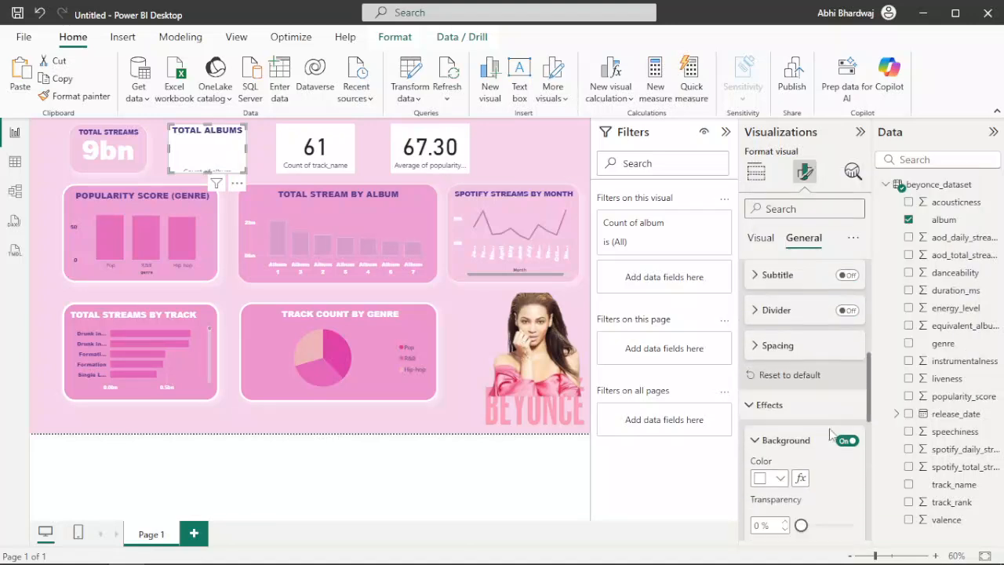
{"action": "left_click", "coordinate": [779, 398]}
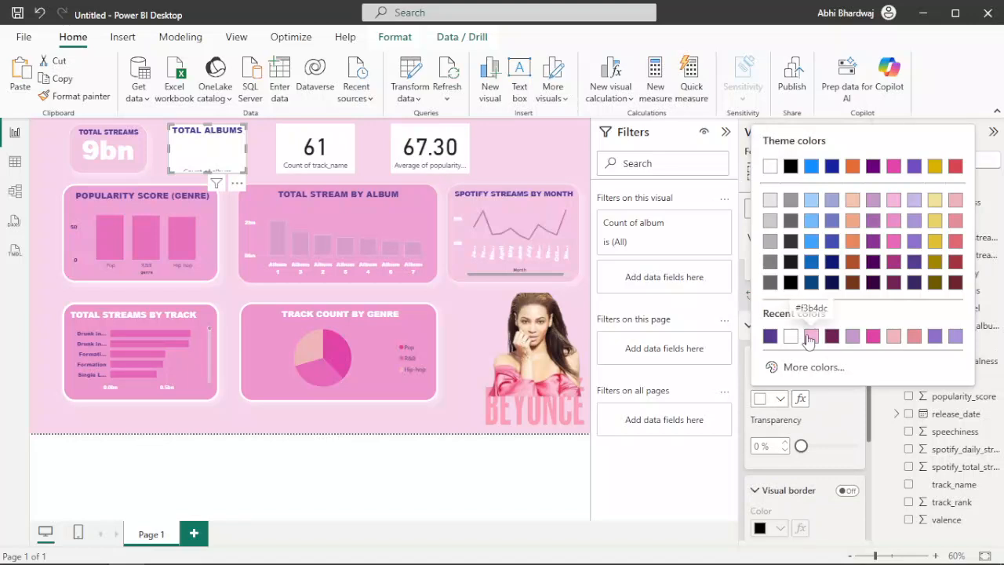
{"action": "left_click", "coordinate": [811, 336]}
{"action": "left_click_drag", "start_coordinate": [801, 446], "coordinate": [832, 446]}
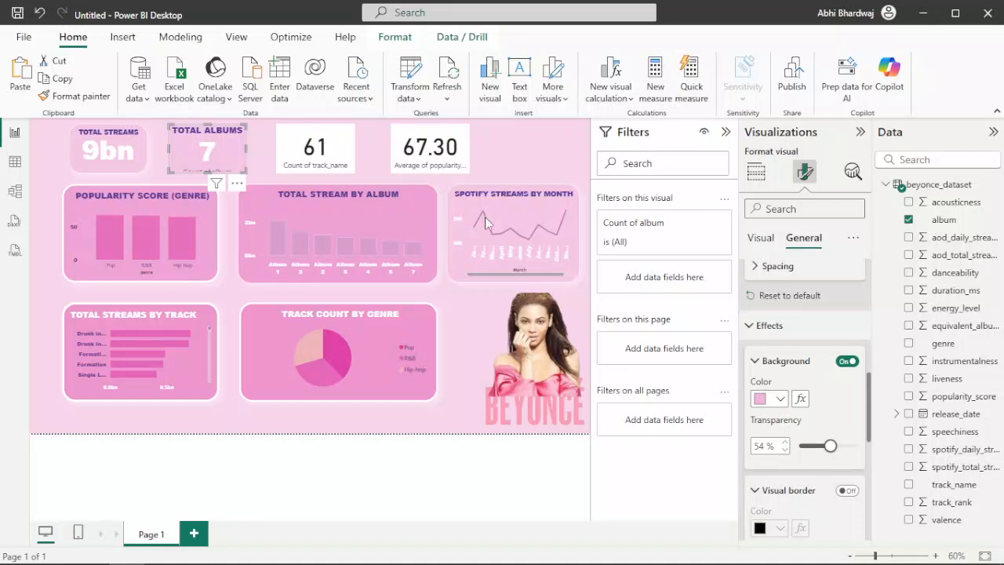
Give the total albums card a white border with 30 px rounded corners and a white shadow
{"action": "scroll", "coordinate": [831, 420], "scroll_direction": "down", "scroll_amount": 2}
{"action": "left_click", "coordinate": [848, 417]}
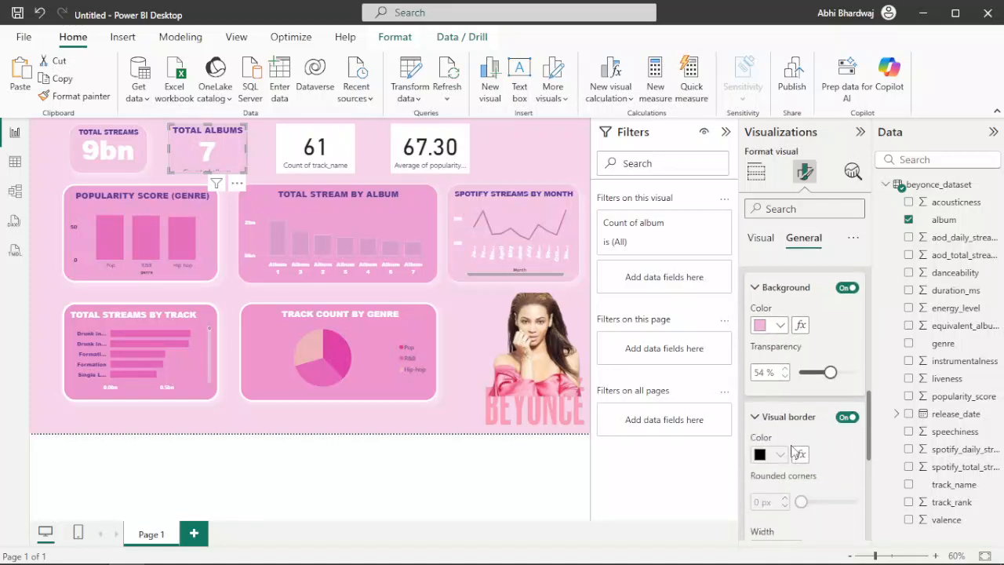
{"action": "left_click", "coordinate": [781, 455]}
{"action": "left_click", "coordinate": [811, 392]}
{"action": "left_click_drag", "start_coordinate": [801, 502], "coordinate": [865, 506]}
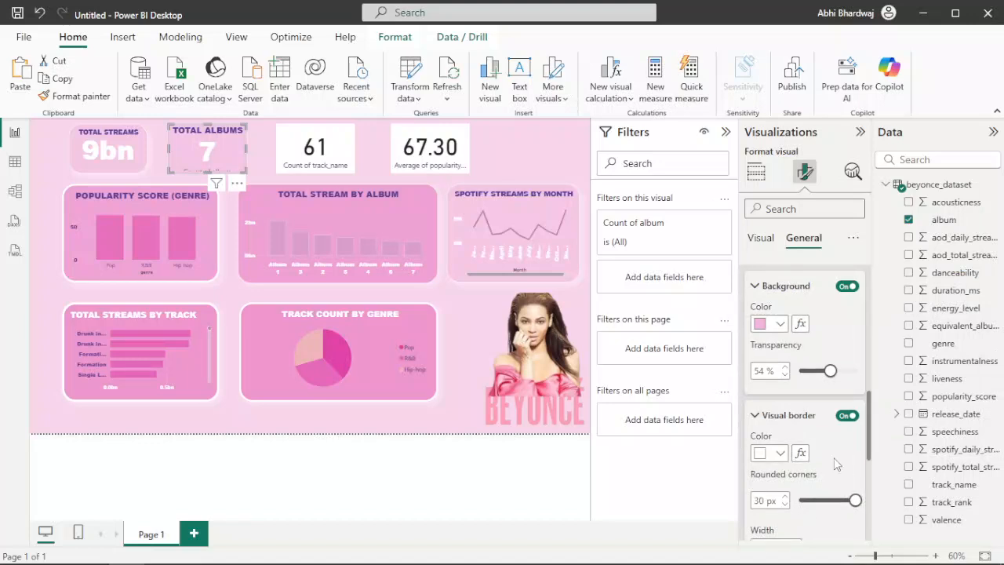
{"action": "scroll", "coordinate": [831, 470], "scroll_direction": "down", "scroll_amount": 5}
{"action": "left_click", "coordinate": [846, 364]}
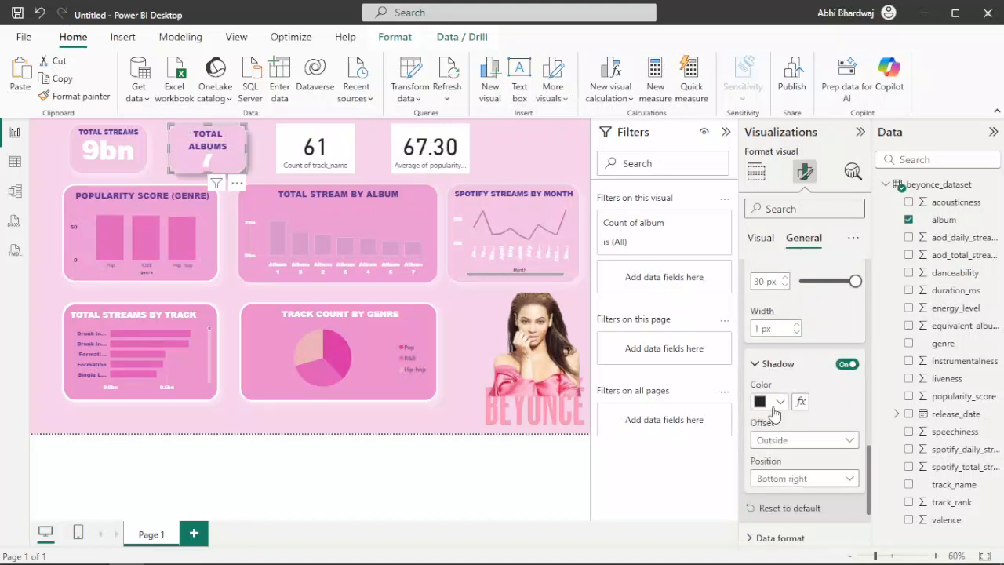
{"action": "left_click", "coordinate": [772, 402]}
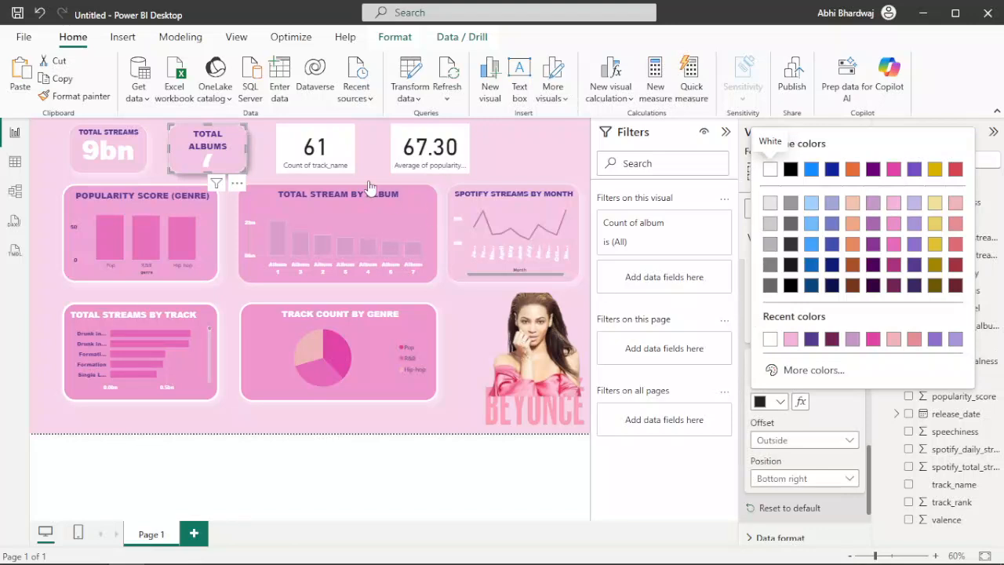
{"action": "left_click", "coordinate": [768, 340]}
Set the total albums card's title font size to 13 and adjust its callout value's font size to fit the card
{"action": "left_click", "coordinate": [759, 238]}
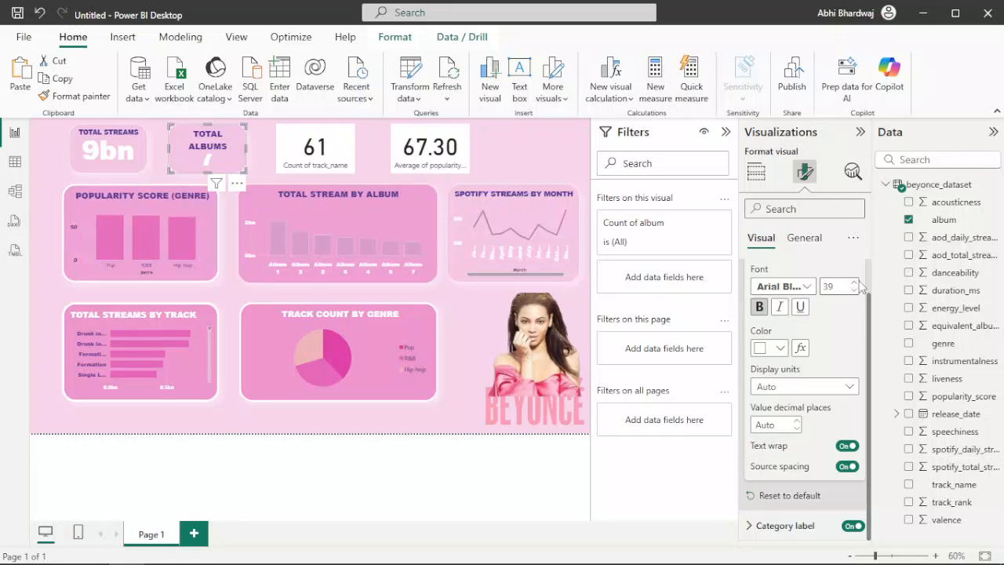
{"action": "left_click", "coordinate": [804, 238]}
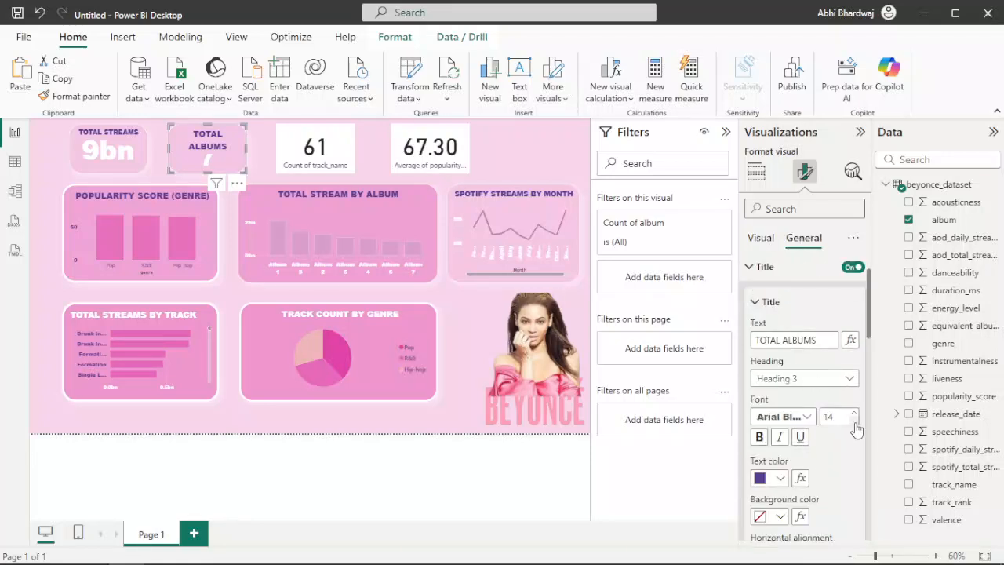
{"action": "left_click", "coordinate": [854, 421]}
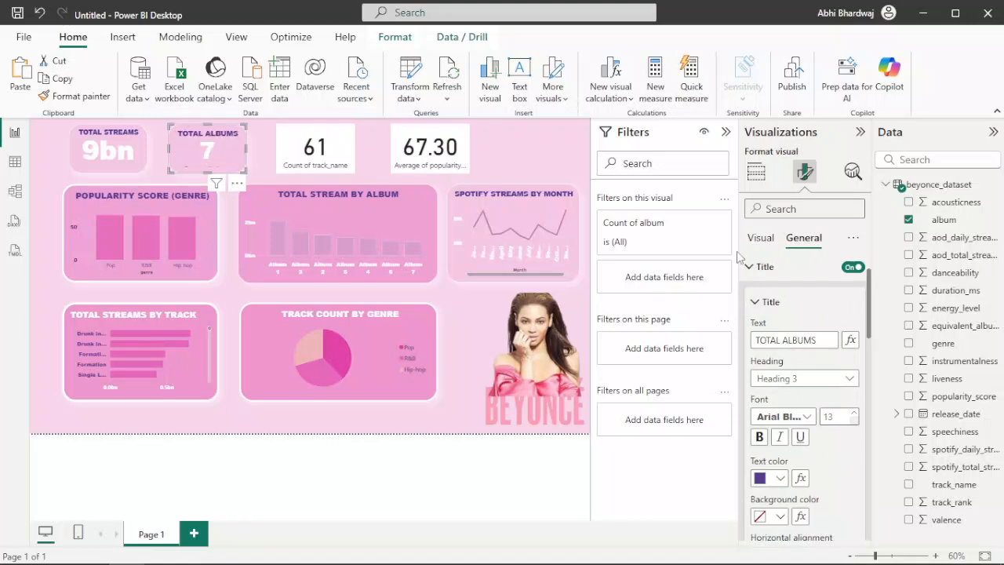
{"action": "left_click", "coordinate": [760, 237]}
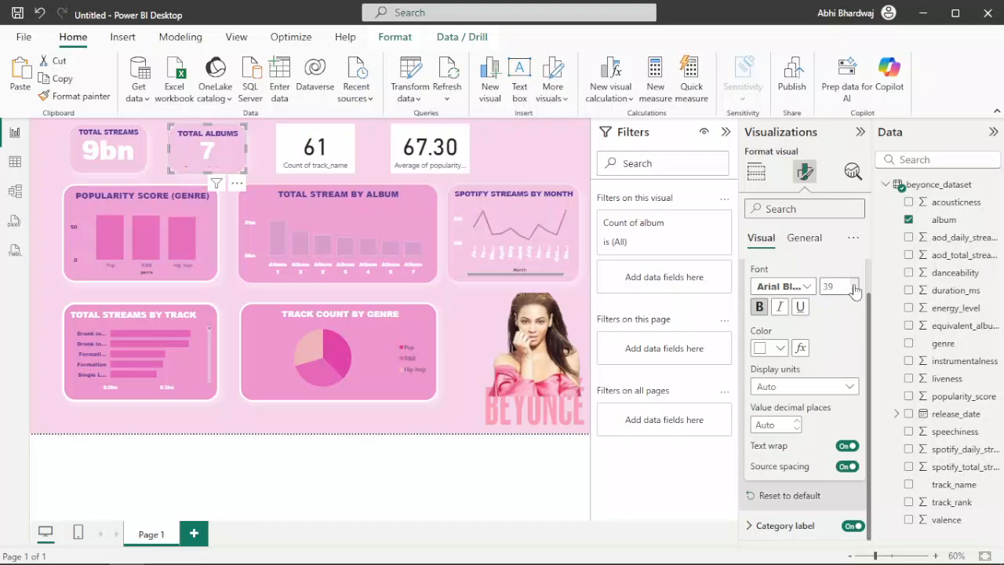
{"action": "left_click", "coordinate": [854, 285]}
{"action": "left_click", "coordinate": [856, 283]}
Delete the track count card and put a copy of the total albums card in its place
{"action": "left_click", "coordinate": [331, 152]}
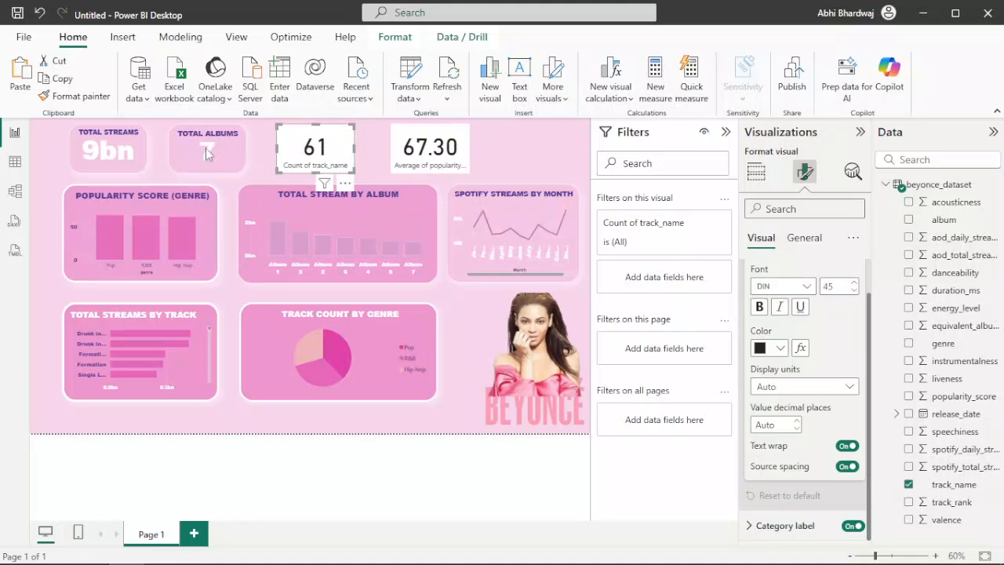
{"action": "key", "text": "Delete"}
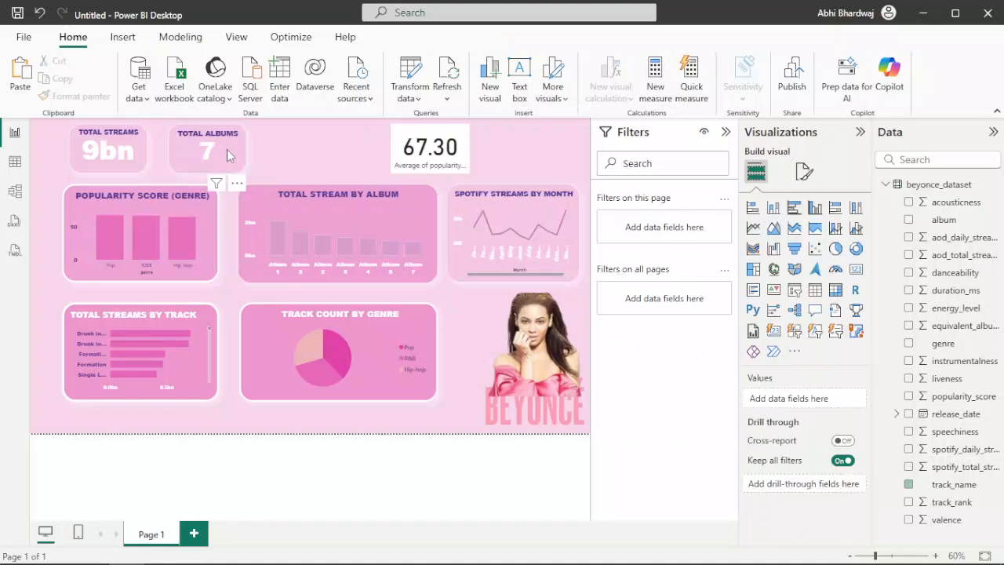
{"action": "left_click", "coordinate": [229, 156]}
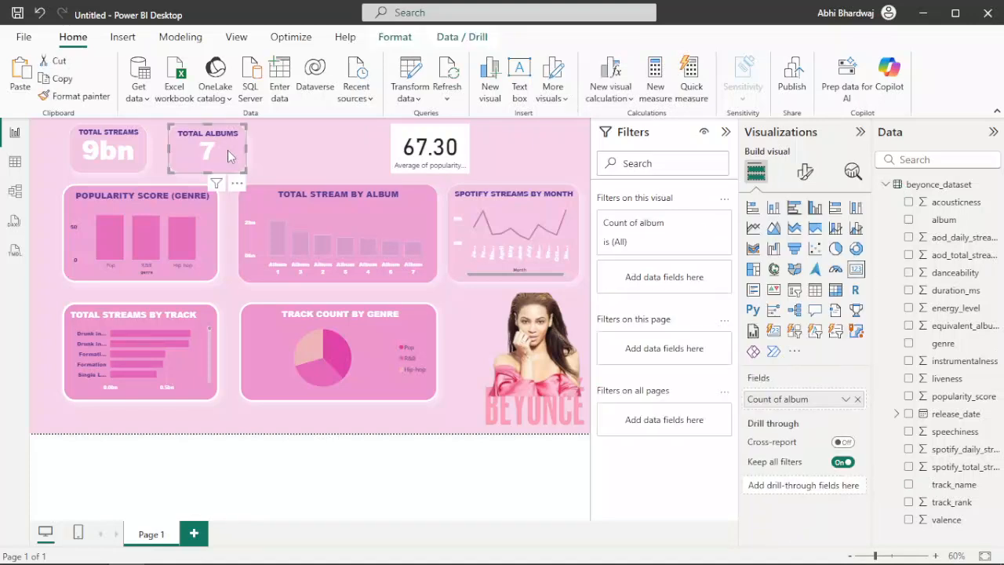
{"action": "key", "text": "ctrl+v"}
{"action": "left_click_drag", "start_coordinate": [221, 154], "coordinate": [322, 156]}
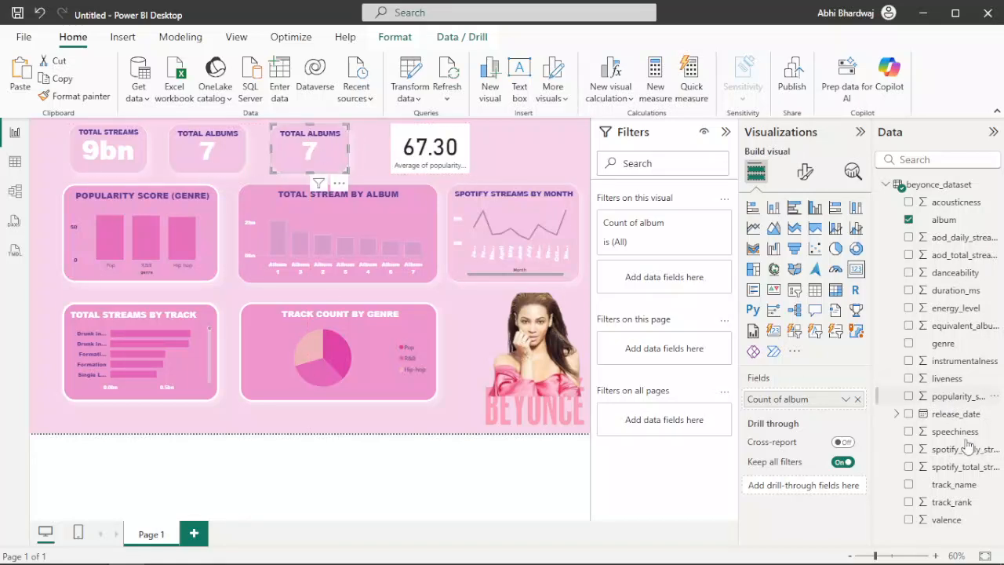
Replace the copied card's field with track_name, aggregated as Count
{"action": "left_click_drag", "start_coordinate": [954, 484], "coordinate": [813, 399]}
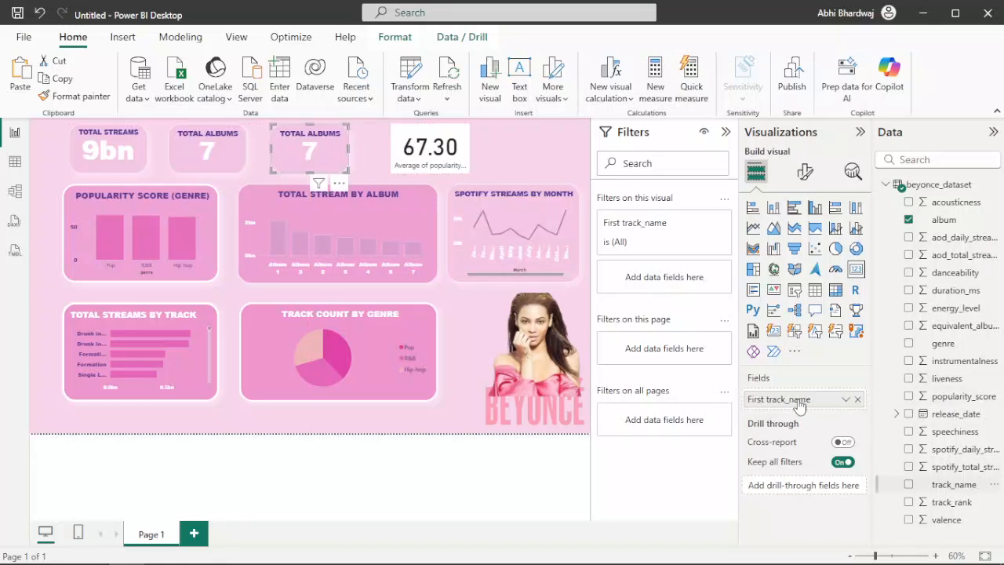
{"action": "left_click", "coordinate": [846, 399]}
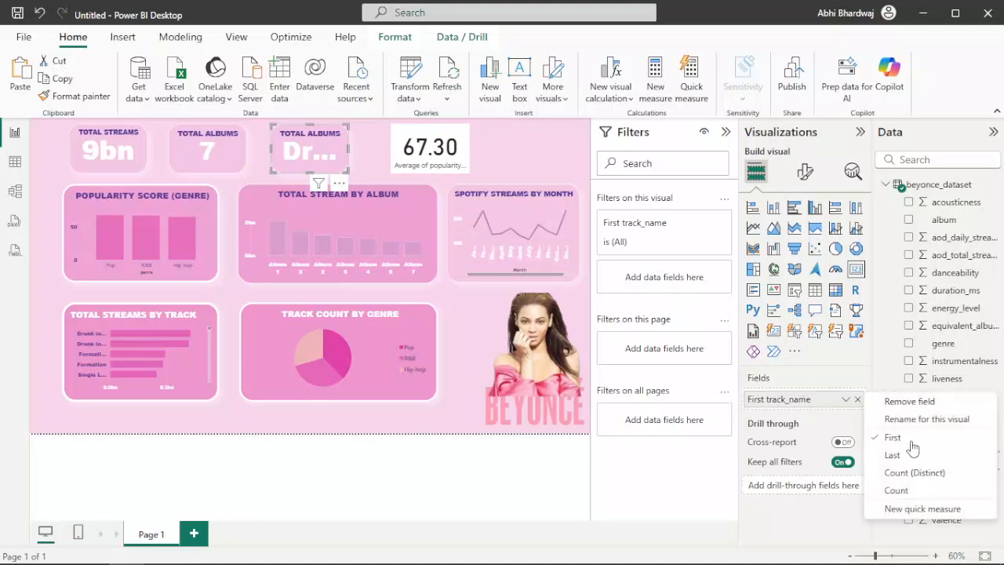
{"action": "left_click", "coordinate": [910, 491]}
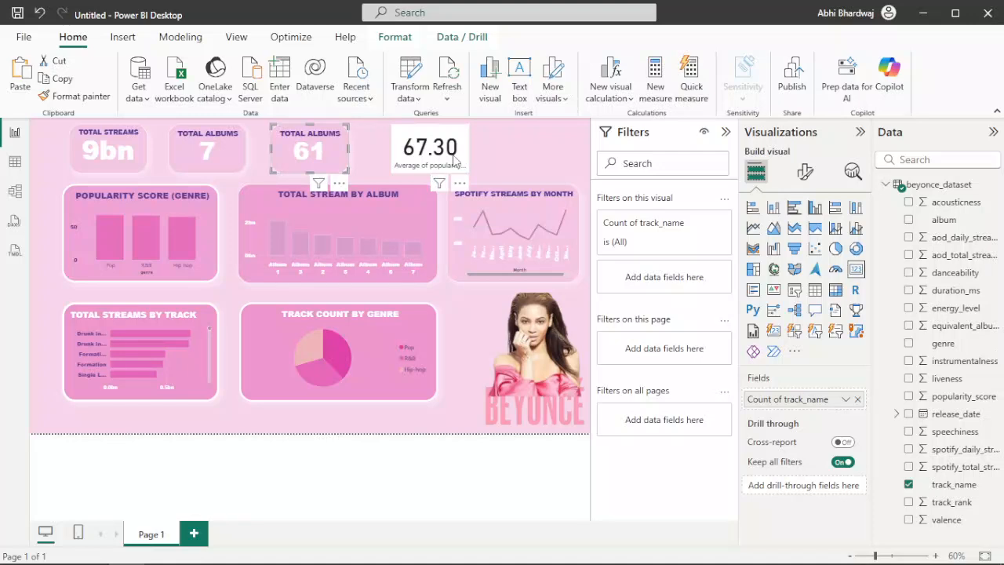
Delete the white average popularity card and put a copy of the track count card in its place
{"action": "left_click", "coordinate": [457, 160]}
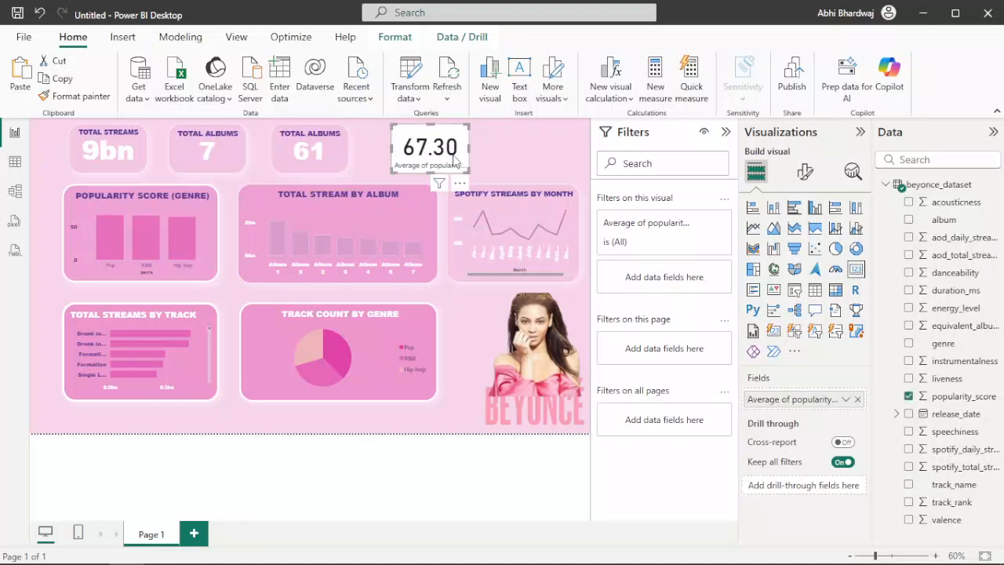
{"action": "key", "text": "Delete"}
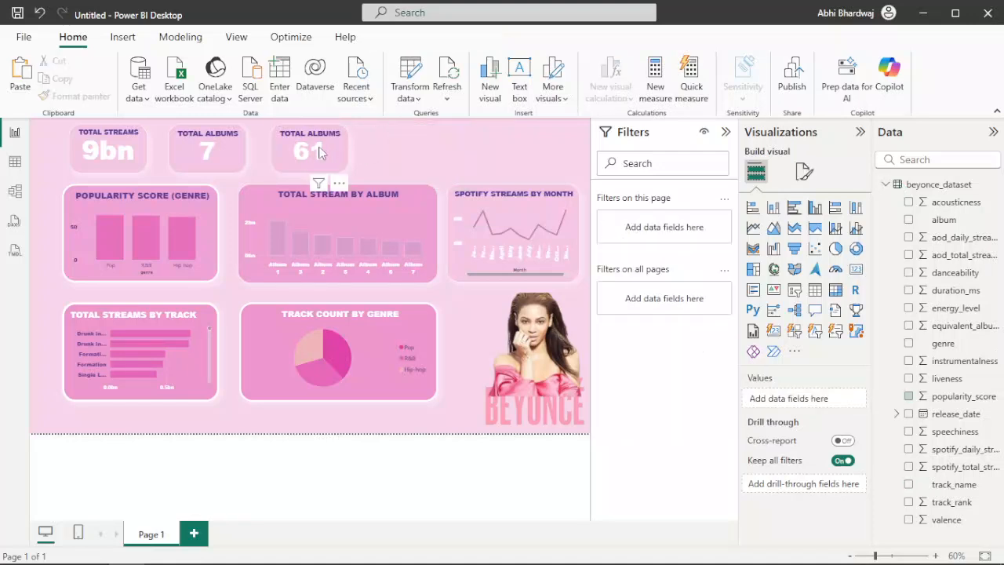
{"action": "left_click", "coordinate": [321, 152]}
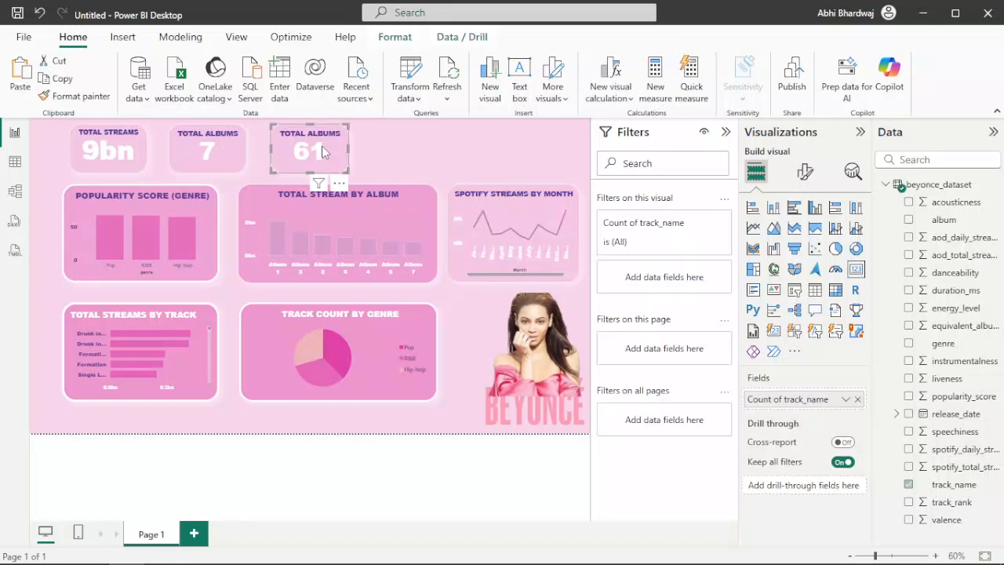
{"action": "key", "text": "ctrl+v"}
{"action": "left_click_drag", "start_coordinate": [335, 156], "coordinate": [433, 152]}
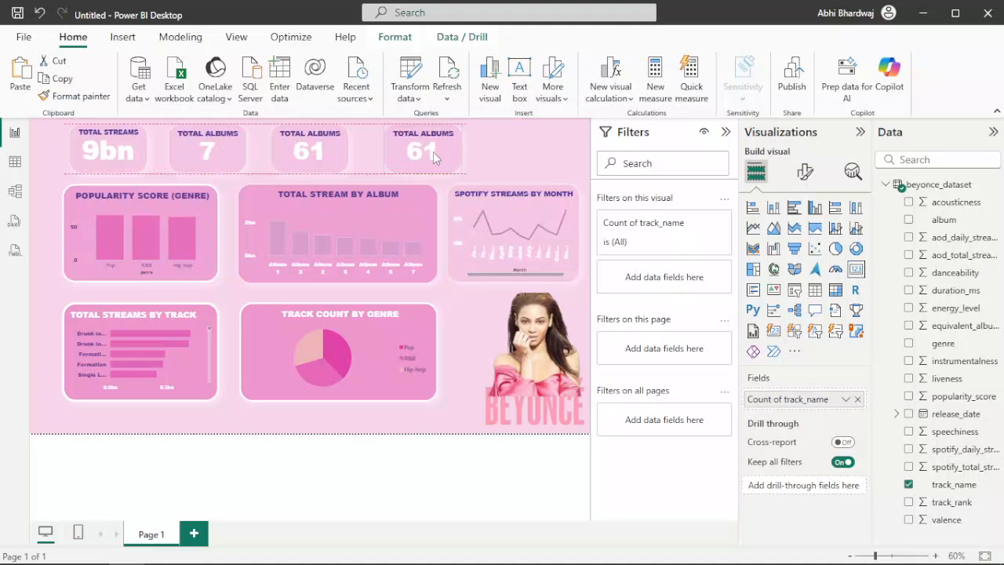
Change the third card's title to TOTAL TRACKS
{"action": "left_click", "coordinate": [326, 156]}
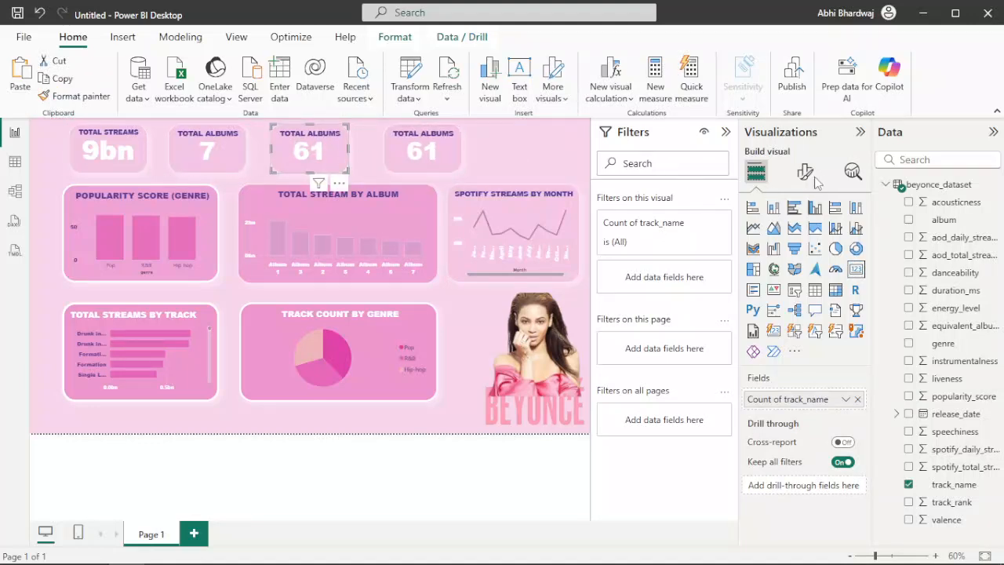
{"action": "left_click", "coordinate": [805, 172]}
{"action": "left_click", "coordinate": [804, 238]}
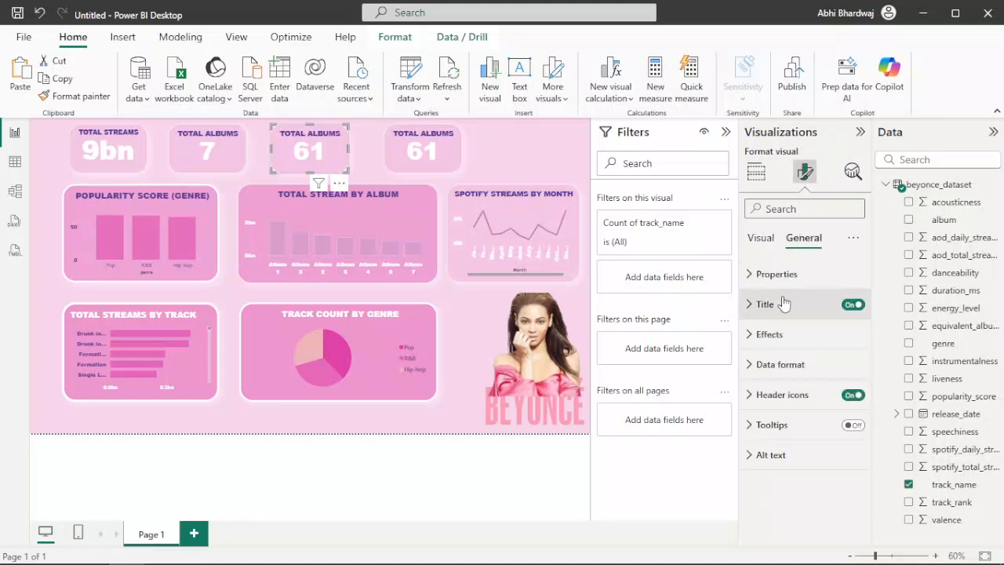
{"action": "left_click", "coordinate": [764, 304]}
{"action": "double_click", "coordinate": [815, 372]}
{"action": "type", "text": "TRACKS"}
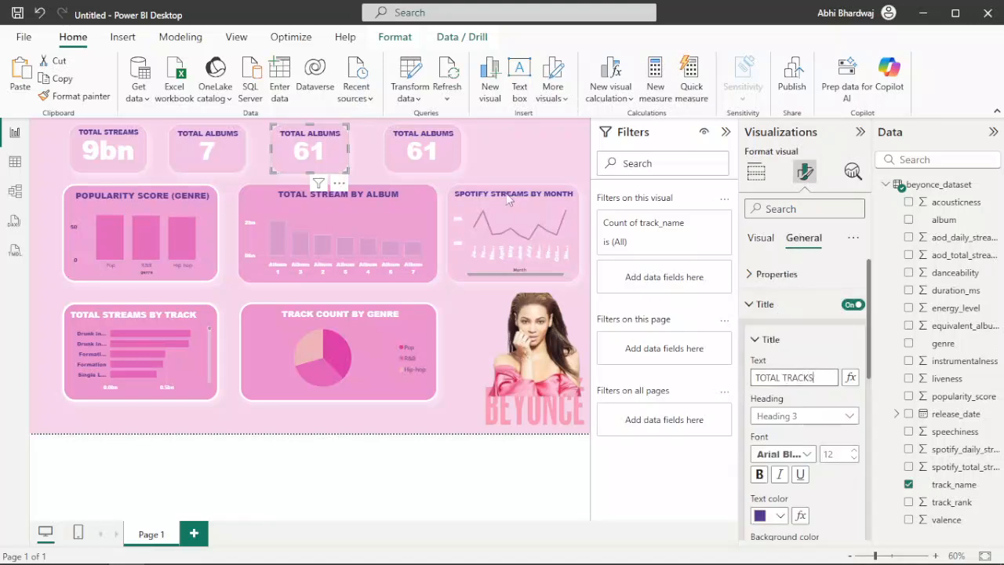
Change the fourth card's title to AVG. POPULARITY and set its title font size to 11
{"action": "left_click", "coordinate": [444, 156]}
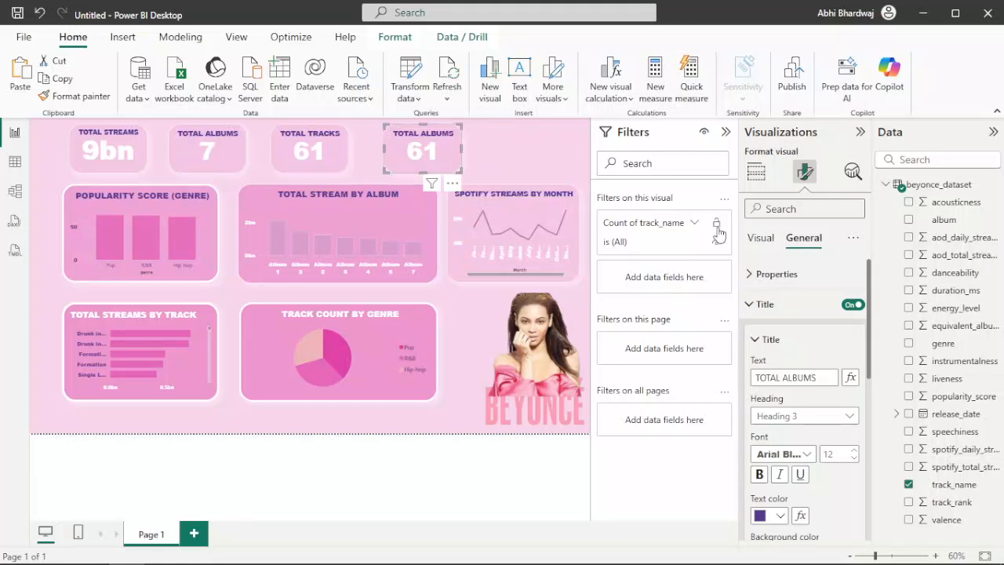
{"action": "triple_click", "coordinate": [794, 378]}
{"action": "type", "text": "AVG. POPULARITY"}
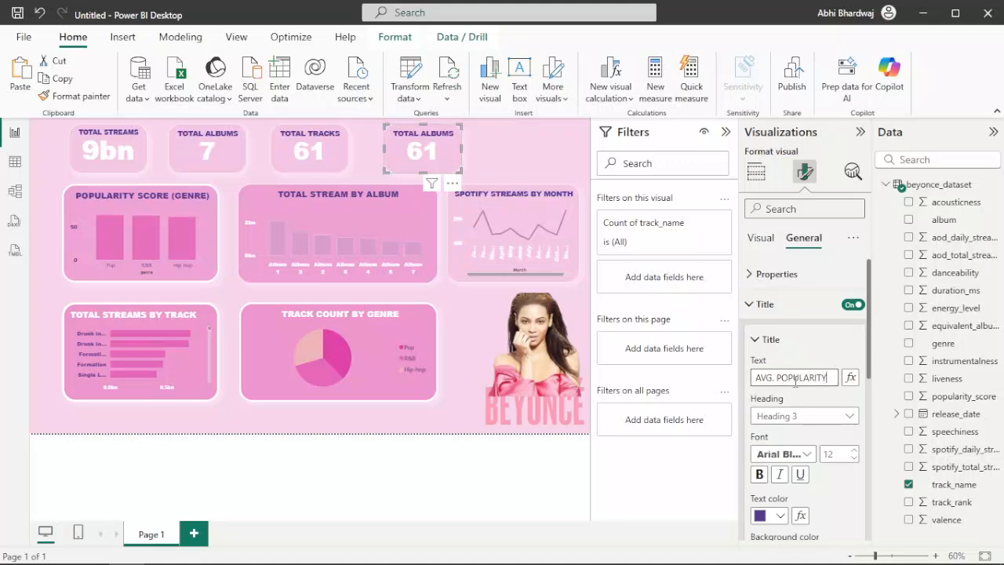
{"action": "left_click", "coordinate": [854, 459]}
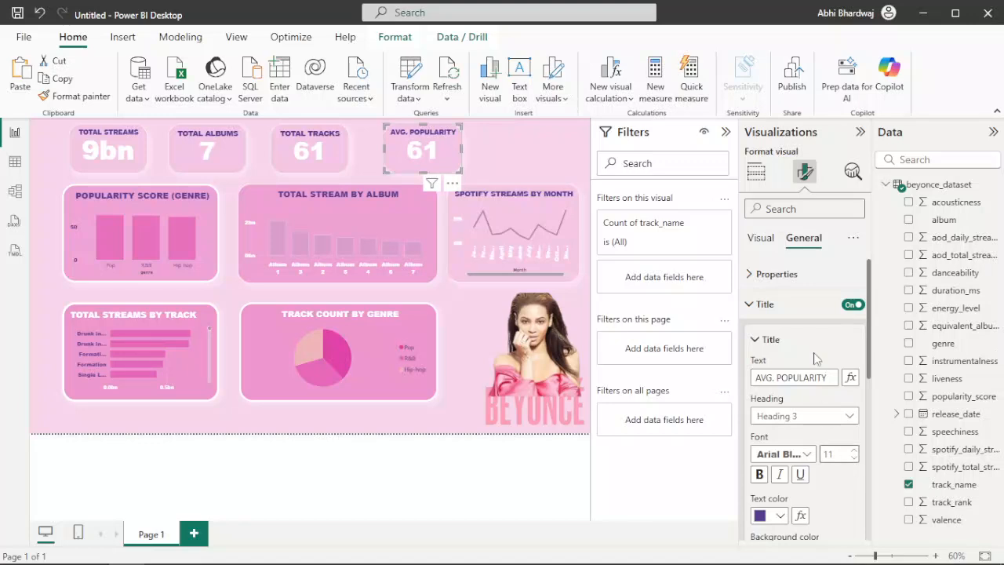
Switch the AVG. POPULARITY card's field to the average of popularity_score and widen the card so the value fits
{"action": "left_click", "coordinate": [752, 245]}
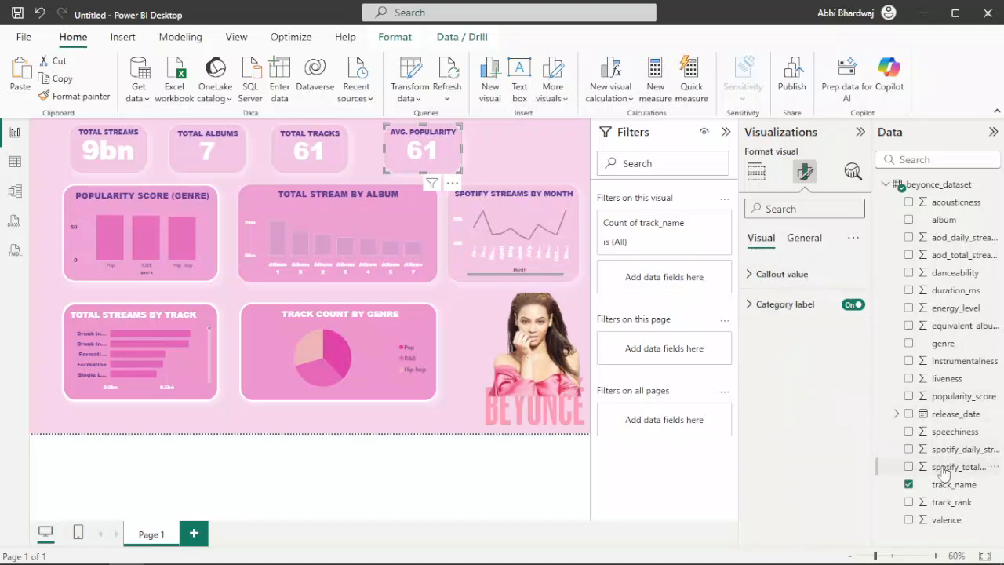
{"action": "left_click", "coordinate": [764, 182]}
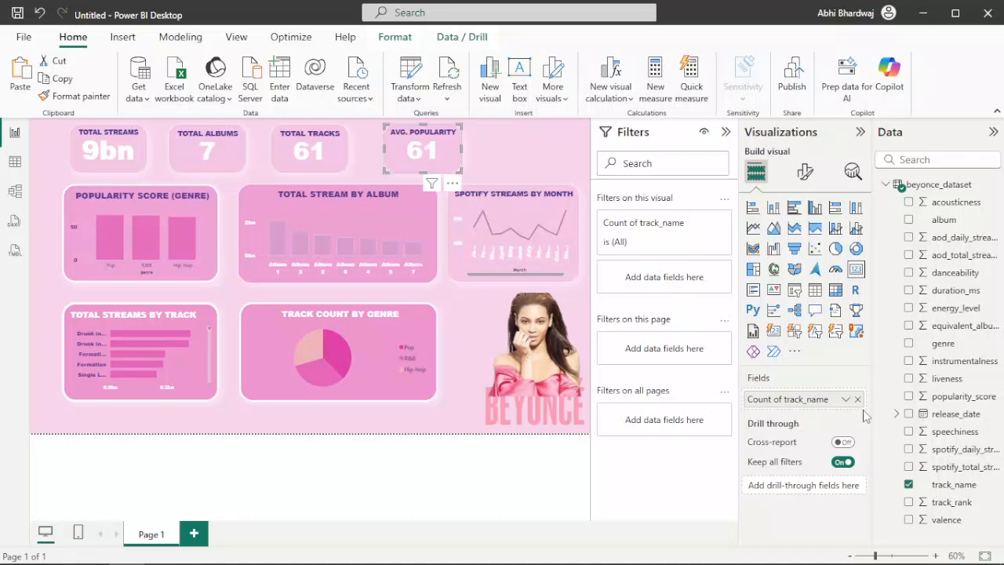
{"action": "left_click_drag", "start_coordinate": [977, 406], "coordinate": [823, 404]}
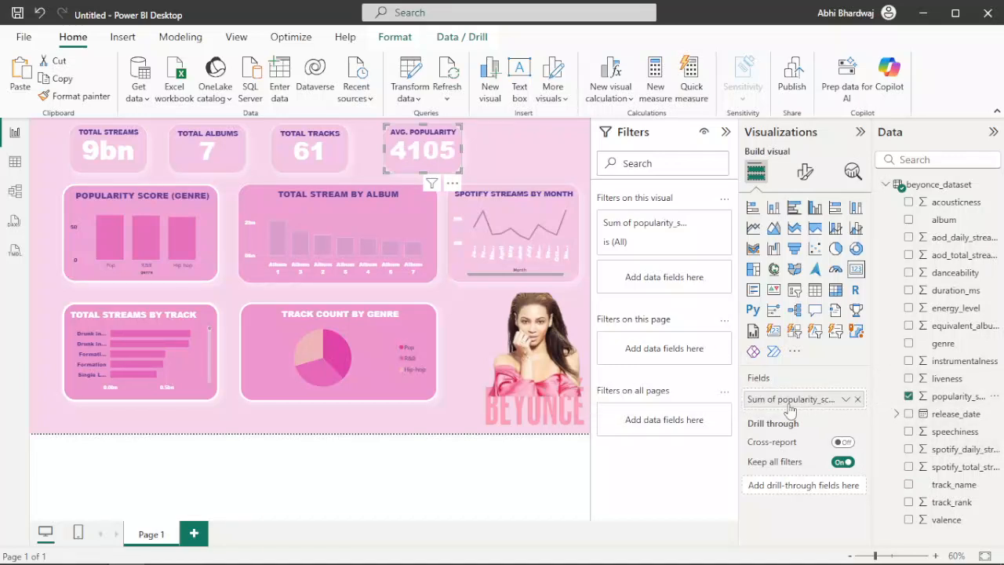
{"action": "left_click", "coordinate": [845, 399]}
{"action": "left_click", "coordinate": [895, 238]}
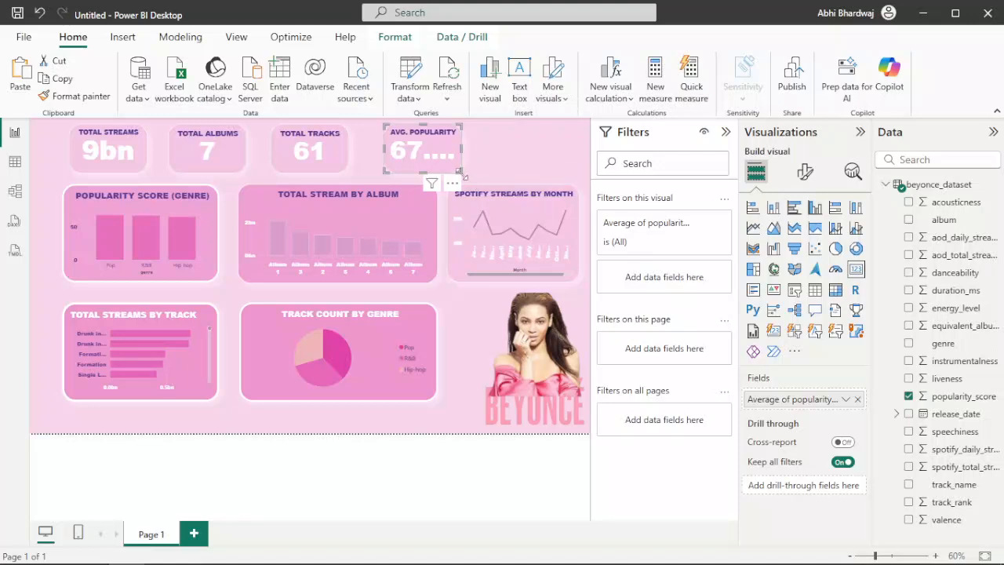
{"action": "left_click_drag", "start_coordinate": [468, 179], "coordinate": [473, 182]}
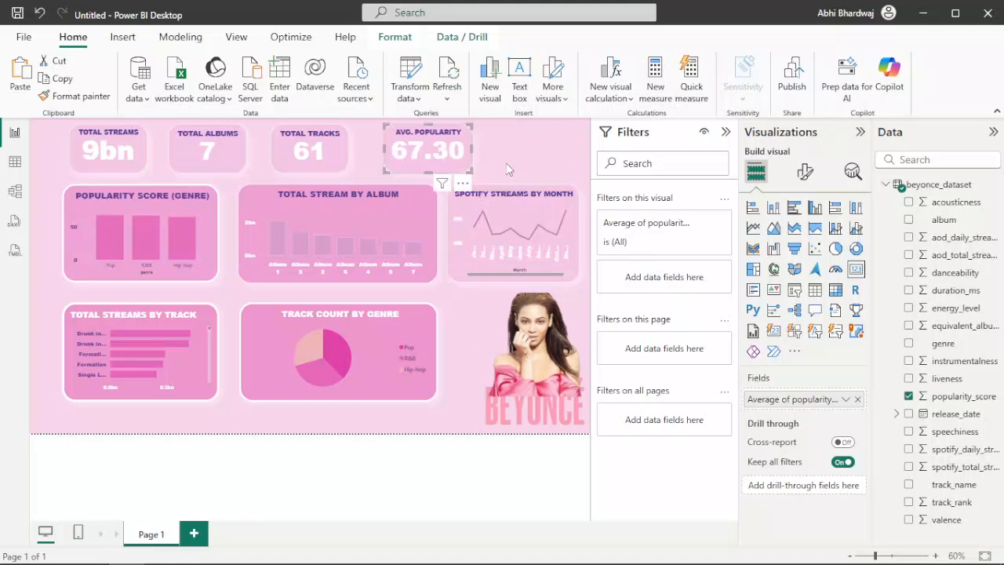
{"action": "left_click", "coordinate": [515, 158]}
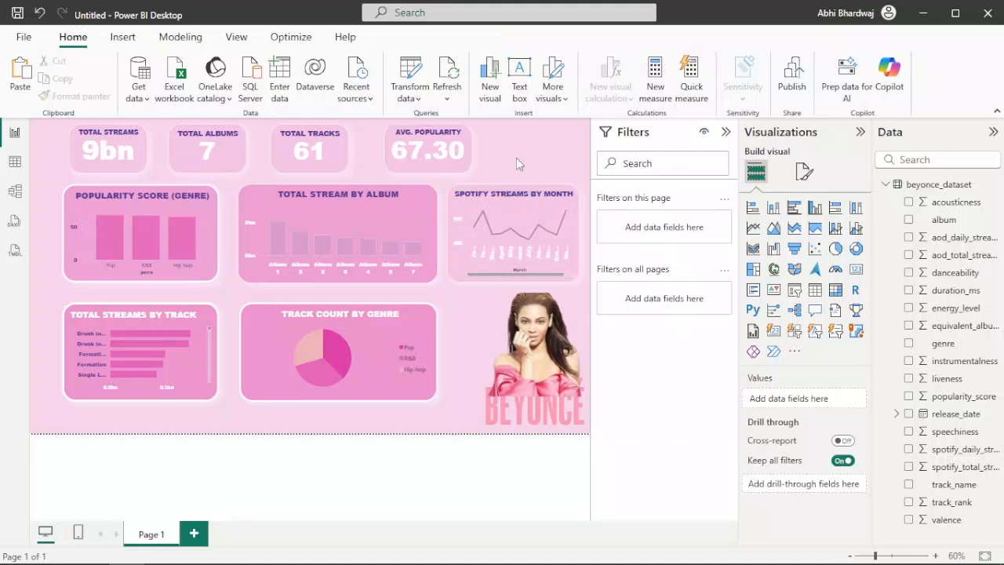
Give the Spotify streams by month chart the track count by genre chart's darker pink background, with 69% transparency
{"action": "left_click", "coordinate": [125, 38]}
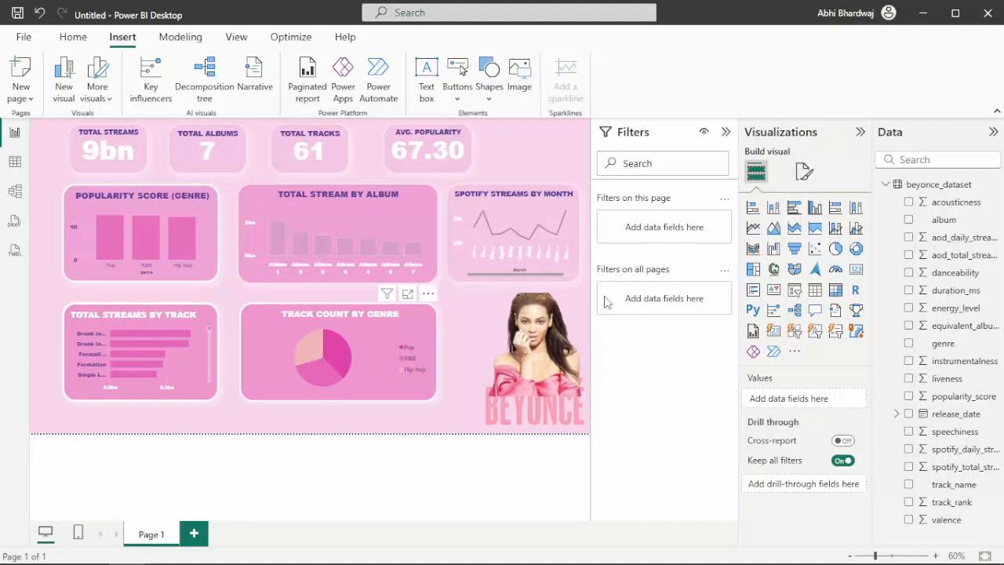
{"action": "left_click", "coordinate": [803, 174]}
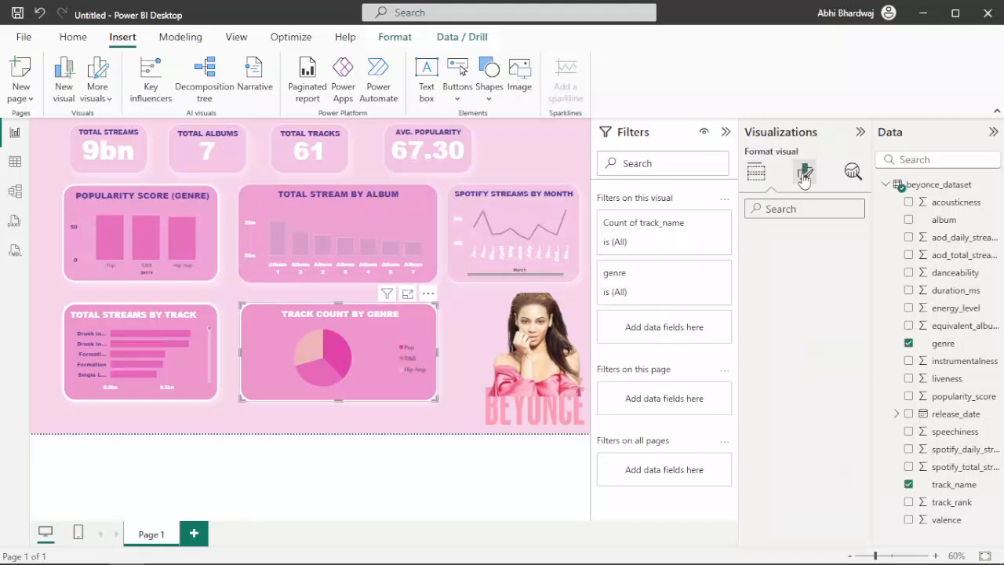
{"action": "left_click", "coordinate": [801, 238]}
{"action": "left_click", "coordinate": [772, 334]}
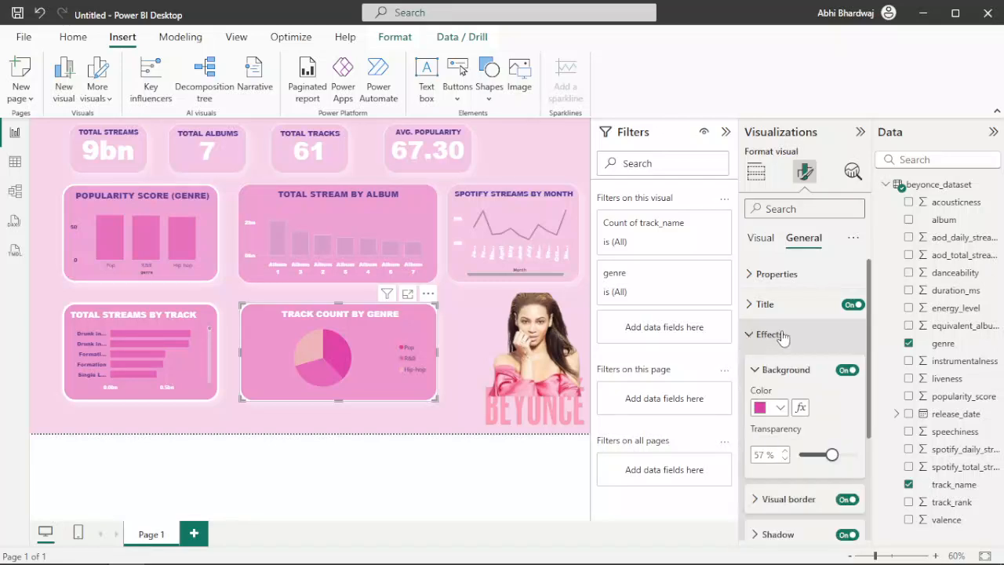
{"action": "left_click", "coordinate": [776, 408]}
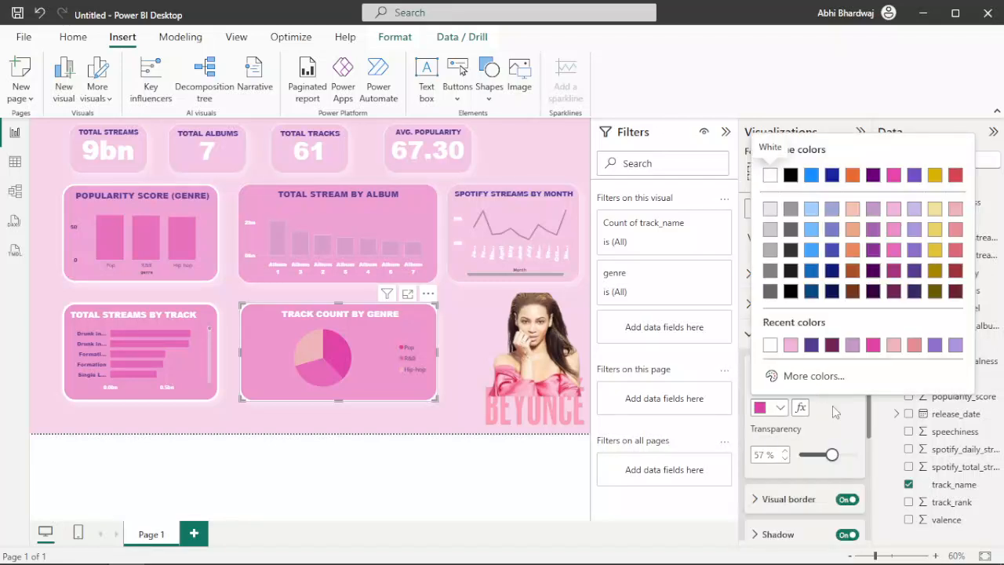
{"action": "left_click", "coordinate": [503, 220]}
{"action": "left_click", "coordinate": [456, 261]}
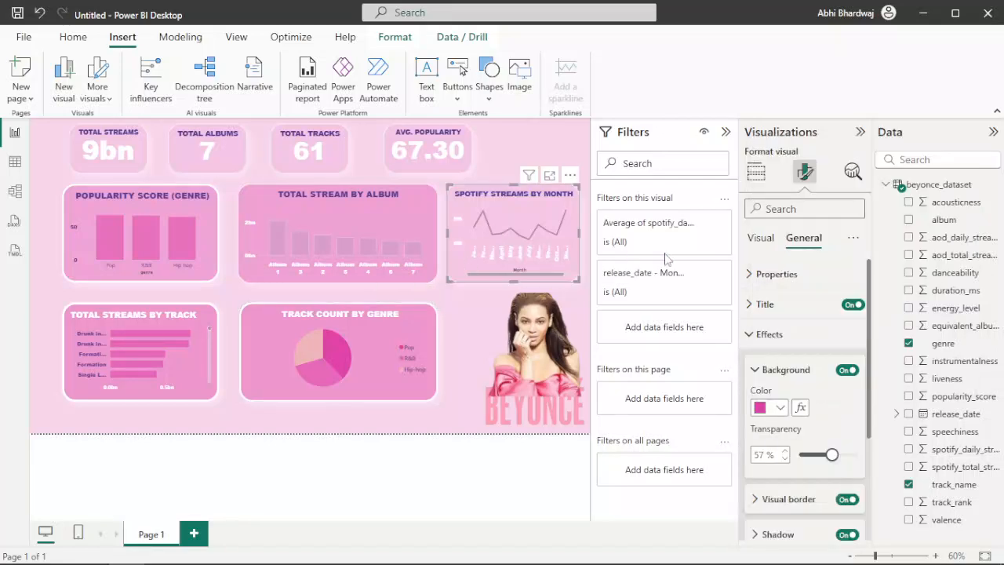
{"action": "left_click", "coordinate": [776, 407]}
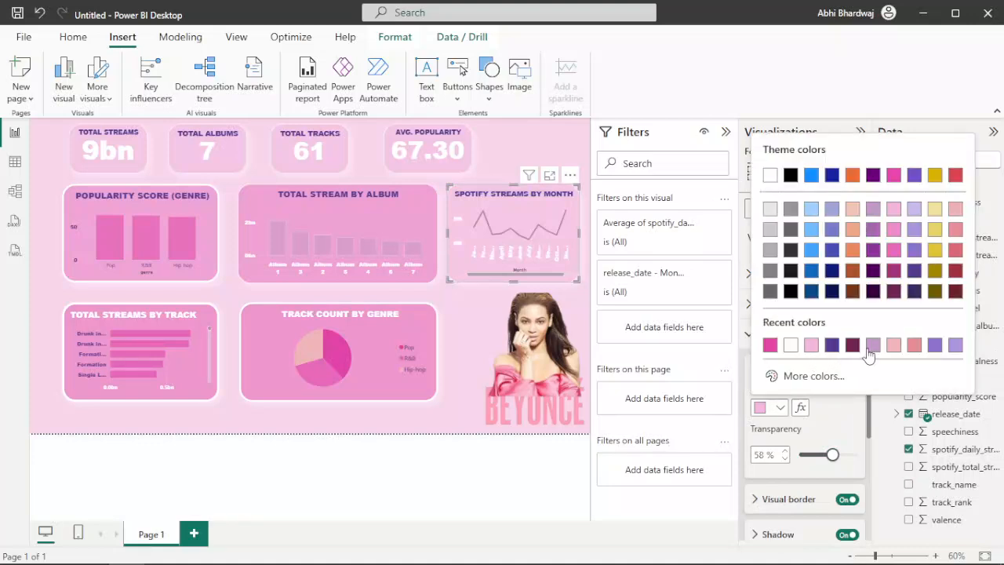
{"action": "left_click", "coordinate": [770, 345]}
{"action": "left_click", "coordinate": [833, 455]}
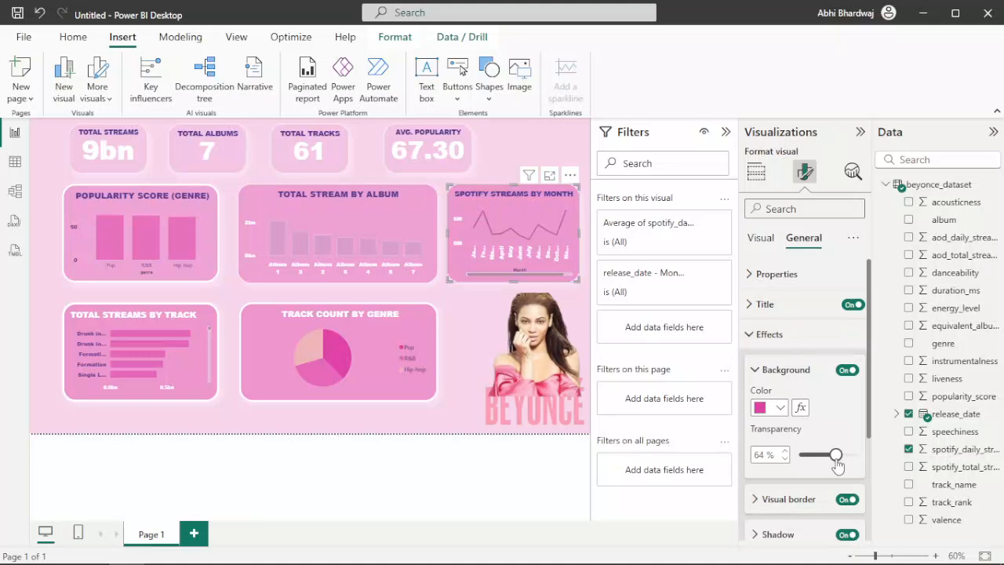
{"action": "mouse_move", "coordinate": [838, 464]}
{"action": "left_mouse_down"}
{"action": "mouse_move", "coordinate": [830, 463]}
{"action": "mouse_move", "coordinate": [840, 464]}
{"action": "left_mouse_up"}
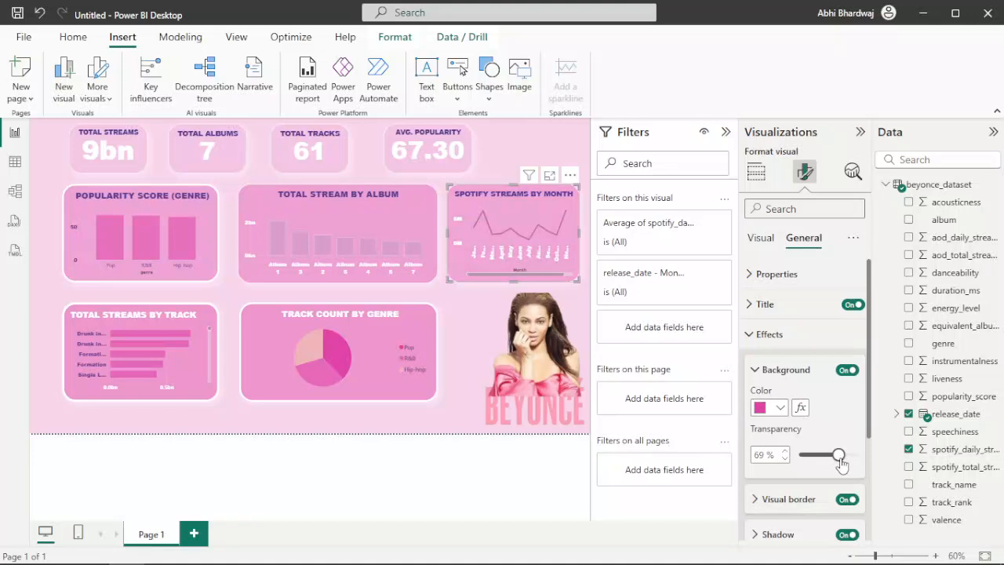
{"action": "left_click", "coordinate": [488, 146]}
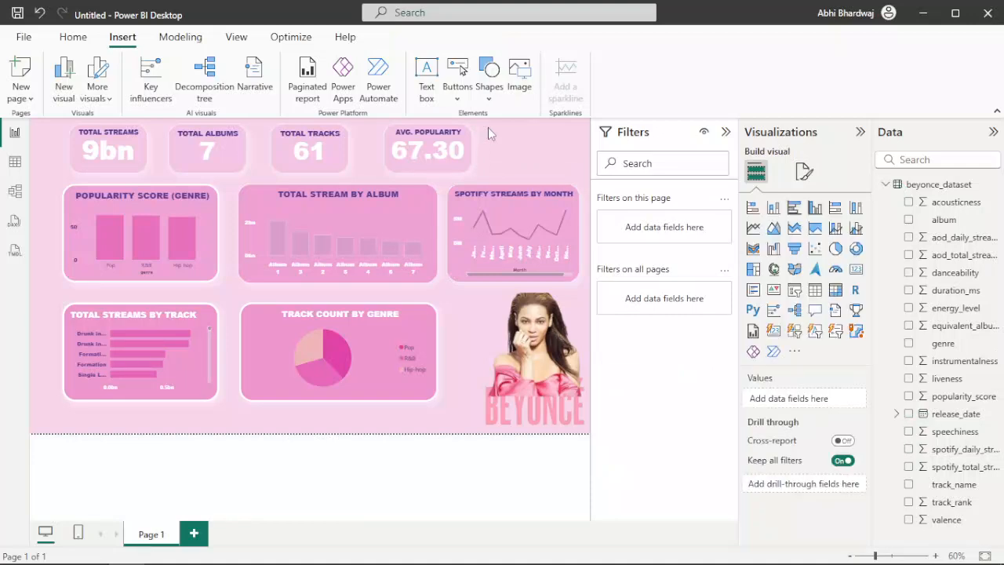
Insert the image a (5).png and move it to the page's lower-right corner, over the singer's picture
{"action": "left_click", "coordinate": [520, 75]}
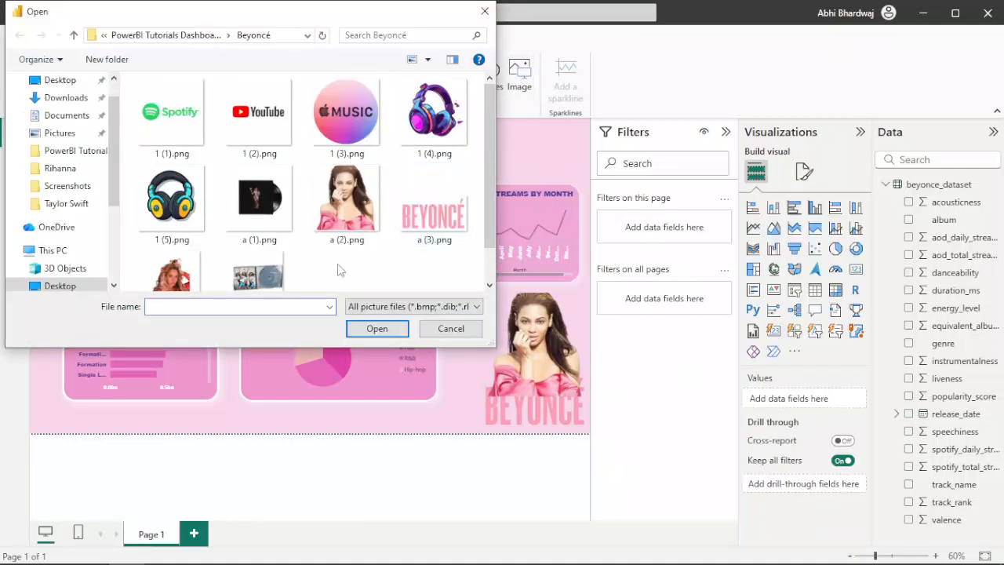
{"action": "left_click", "coordinate": [241, 273]}
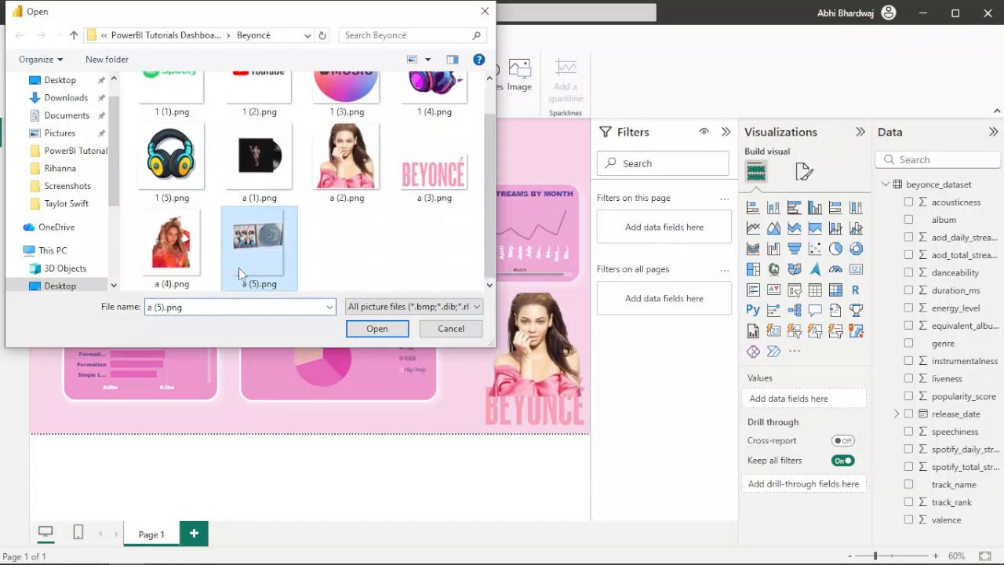
{"action": "double_click", "coordinate": [240, 270]}
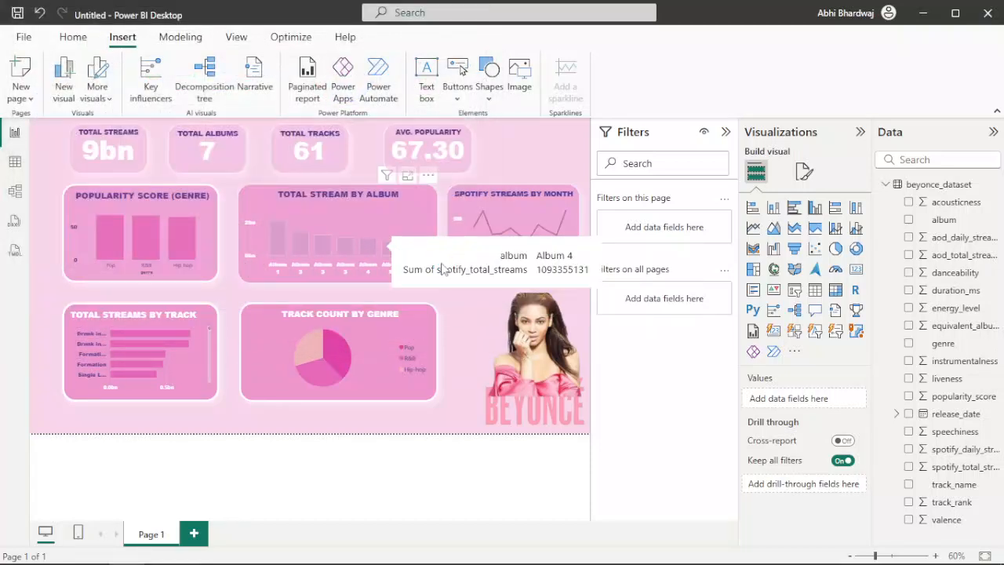
{"action": "left_click_drag", "start_coordinate": [505, 355], "coordinate": [487, 402]}
{"action": "left_click_drag", "start_coordinate": [522, 372], "coordinate": [653, 265]}
{"action": "left_click_drag", "start_coordinate": [473, 372], "coordinate": [463, 466]}
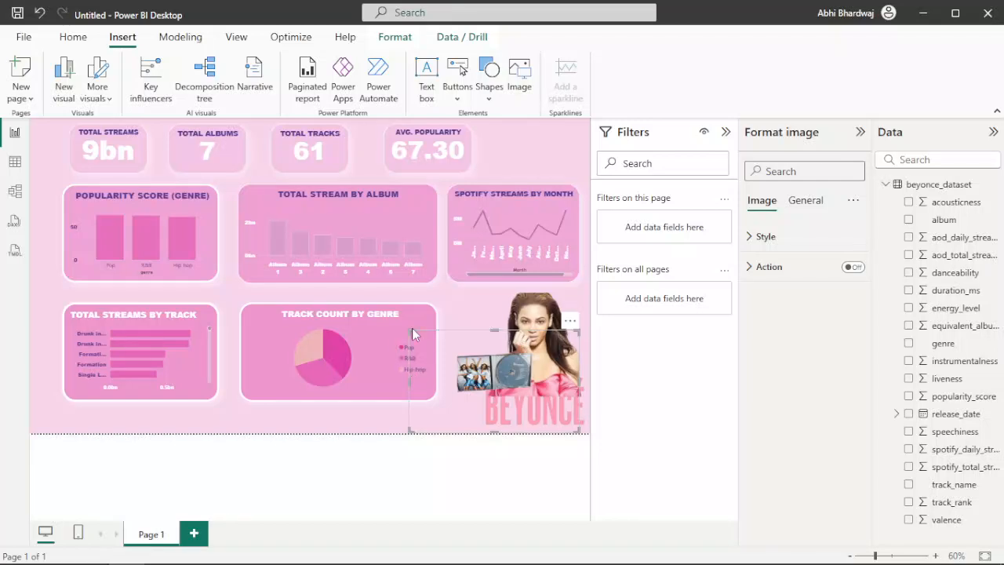
Try enlarging the CD case image and moving it across the charts
{"action": "left_click_drag", "start_coordinate": [411, 328], "coordinate": [82, 133]}
{"action": "left_click_drag", "start_coordinate": [516, 288], "coordinate": [457, 285]}
{"action": "left_click_drag", "start_coordinate": [527, 138], "coordinate": [588, 121]}
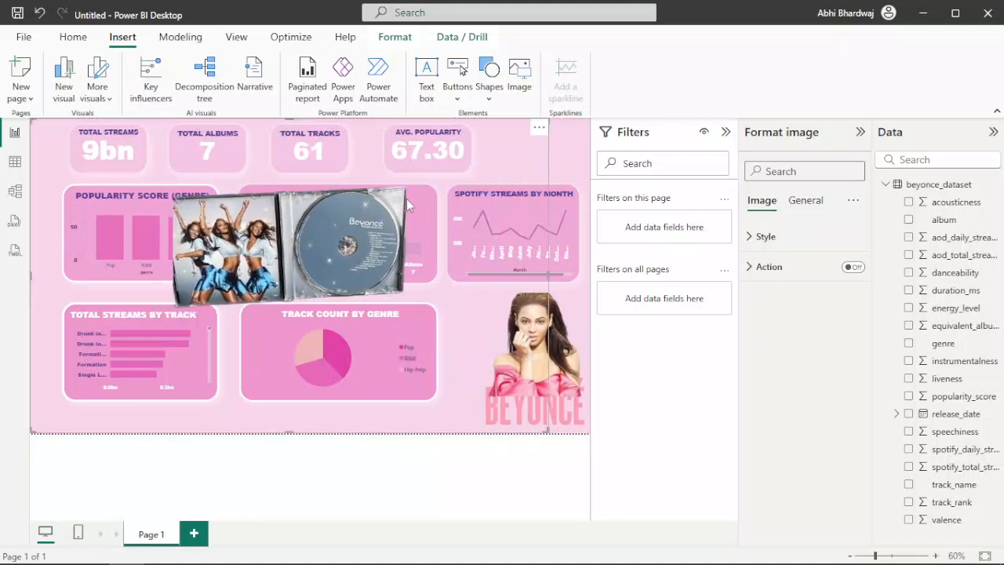
{"action": "left_click_drag", "start_coordinate": [407, 206], "coordinate": [486, 234]}
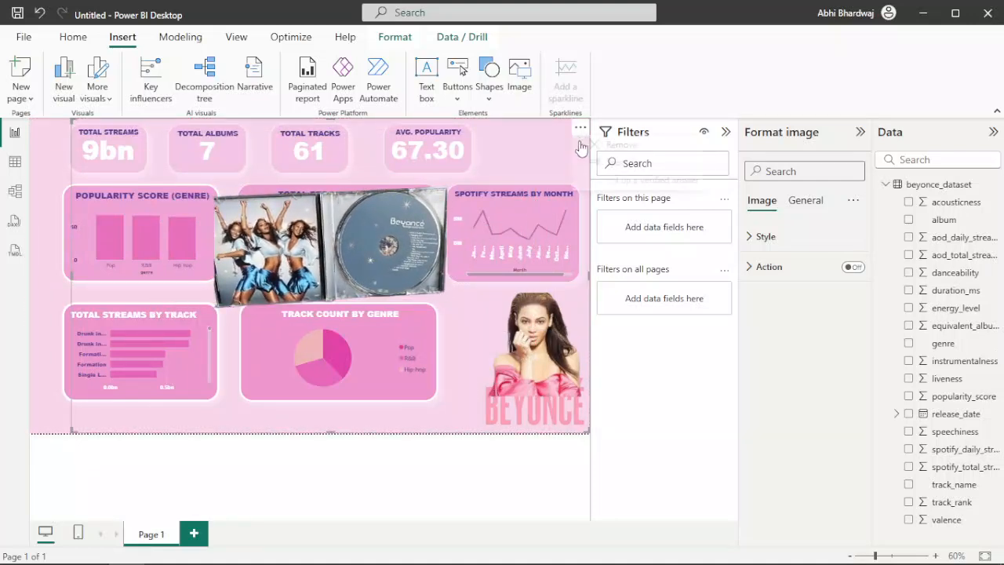
Delete the CD case image from the page
{"action": "left_click", "coordinate": [579, 127]}
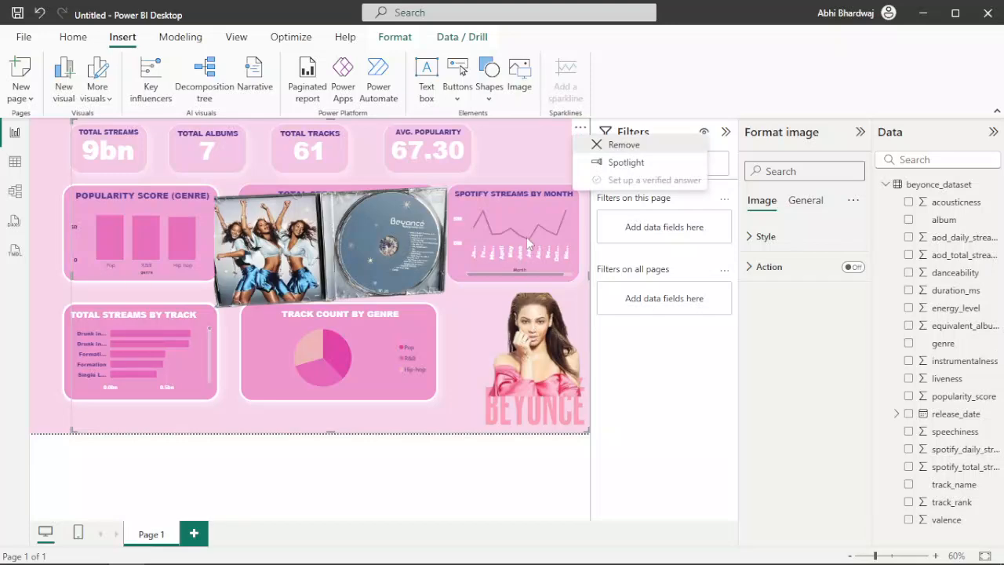
{"action": "key", "text": "Delete"}
Insert the picture of the singer in the orange outfit, enlarge it over the charts and open its effects settings
{"action": "left_click", "coordinate": [521, 84]}
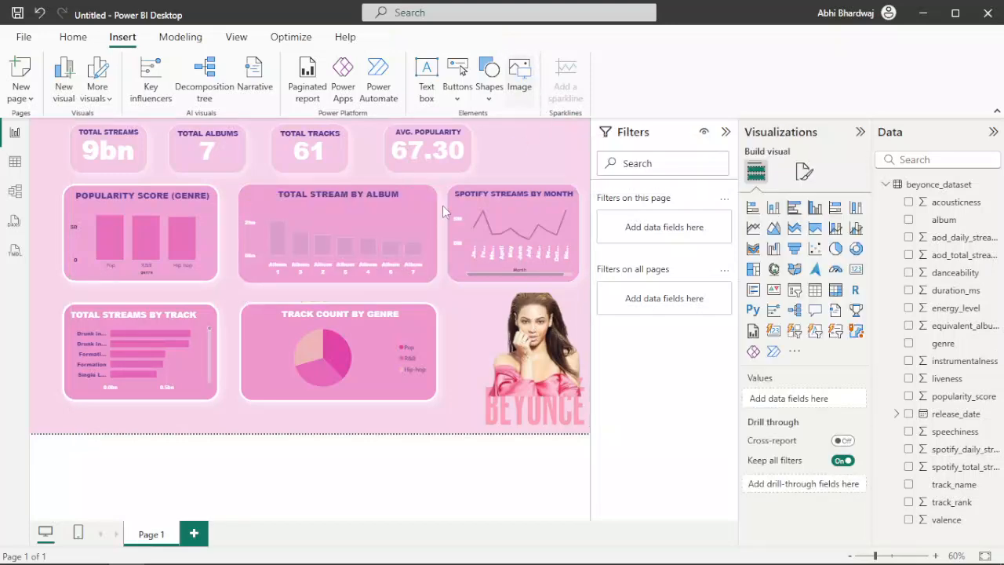
{"action": "scroll", "coordinate": [325, 241], "scroll_direction": "down", "scroll_amount": 2}
{"action": "double_click", "coordinate": [193, 245]}
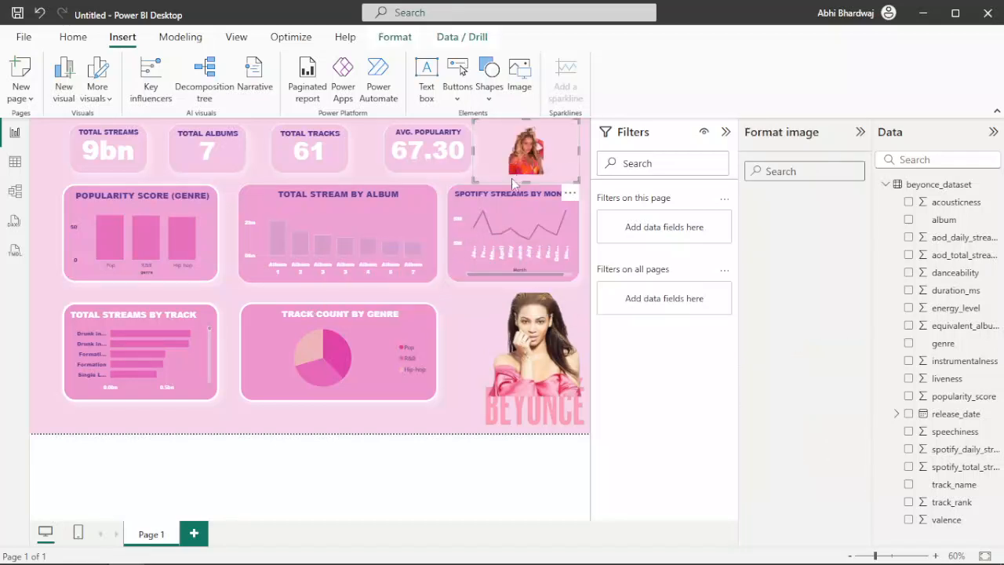
{"action": "left_click_drag", "start_coordinate": [474, 183], "coordinate": [161, 432]}
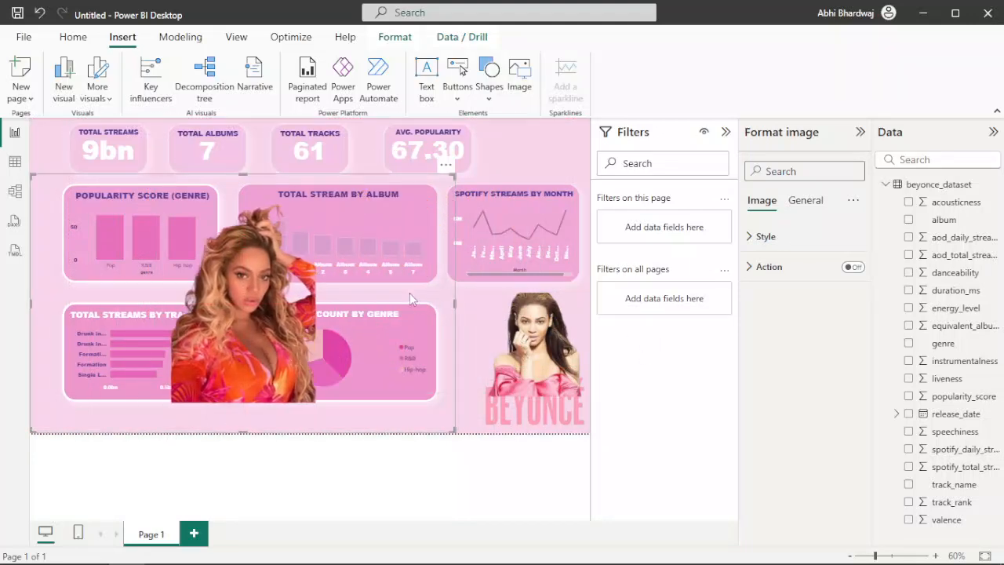
{"action": "left_click", "coordinate": [813, 207]}
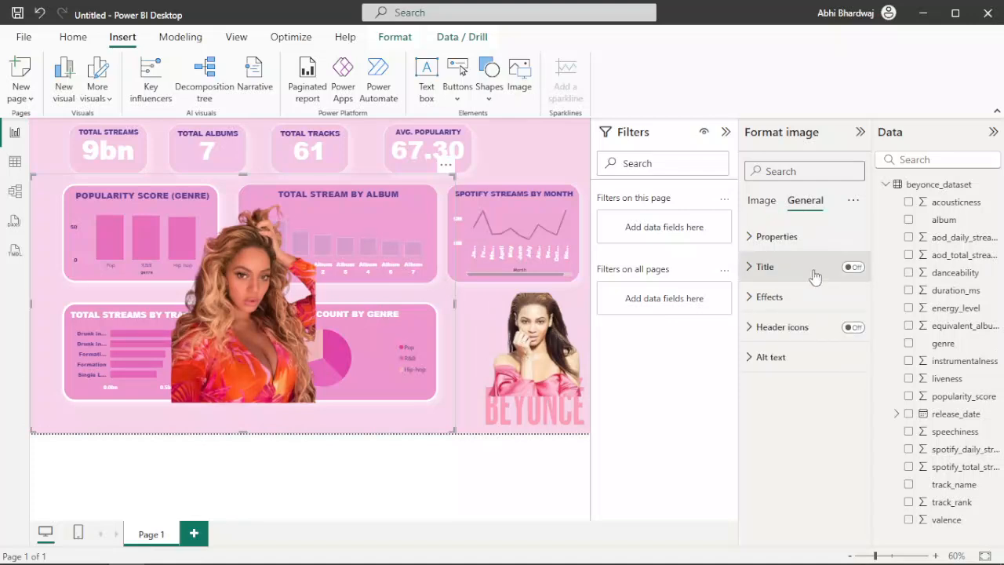
{"action": "left_click", "coordinate": [792, 301]}
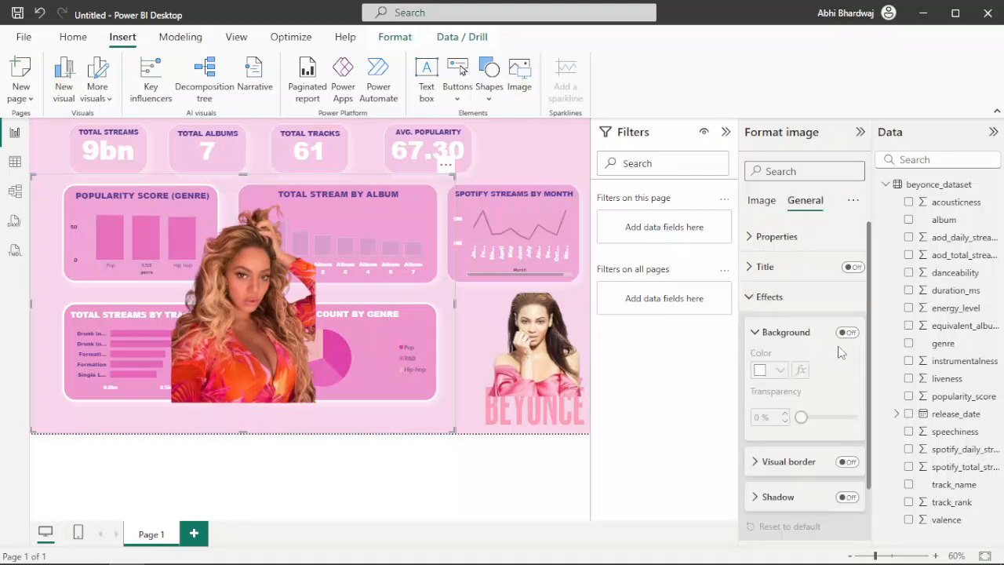
Try the orange-outfit picture at a smaller size over the picture in the page's lower-right corner, and remove it
{"action": "left_click_drag", "start_coordinate": [375, 307], "coordinate": [337, 310]}
{"action": "left_click_drag", "start_coordinate": [463, 187], "coordinate": [196, 331]}
{"action": "left_click_drag", "start_coordinate": [156, 362], "coordinate": [486, 380]}
{"action": "left_click_drag", "start_coordinate": [536, 339], "coordinate": [525, 320]}
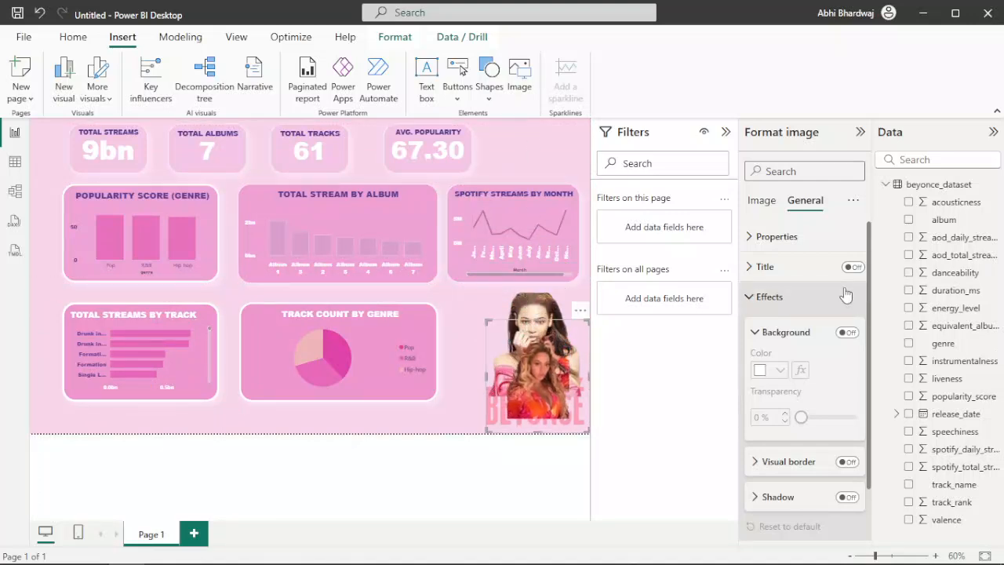
{"action": "left_click", "coordinate": [578, 314]}
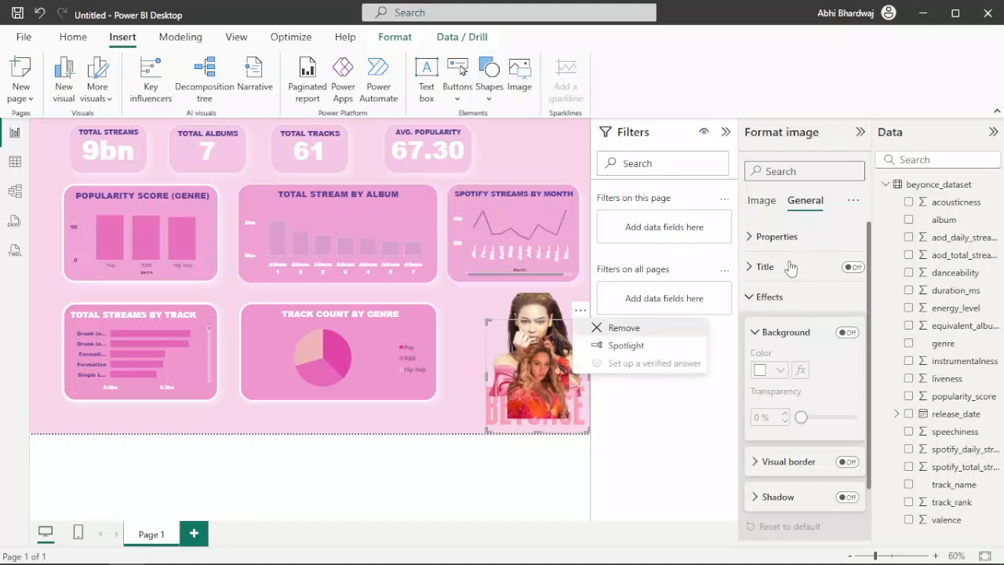
{"action": "key", "text": "Delete"}
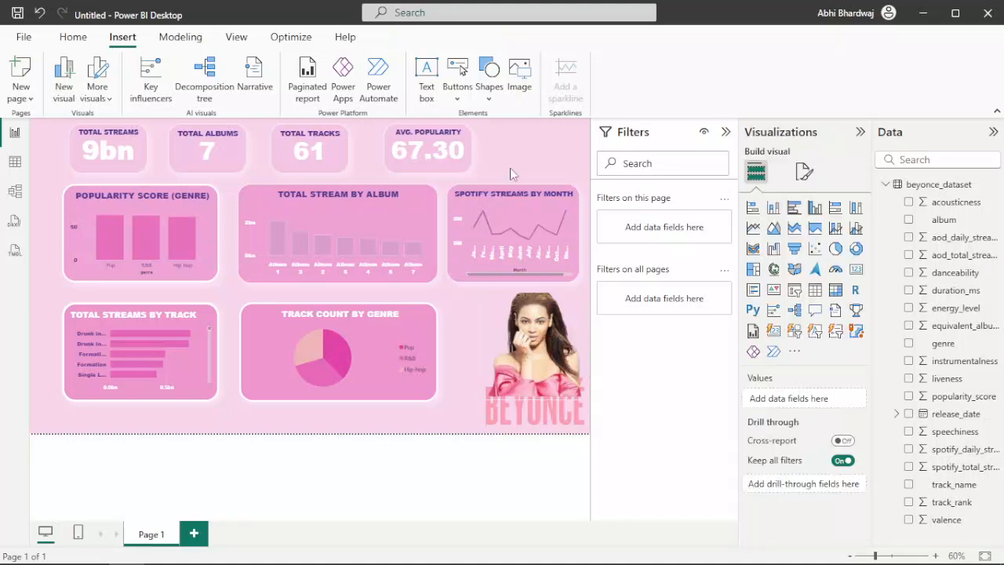
Insert the Spotify logo 1 (1).png beside the AVG. POPULARITY card and narrow it slightly
{"action": "left_click", "coordinate": [523, 76]}
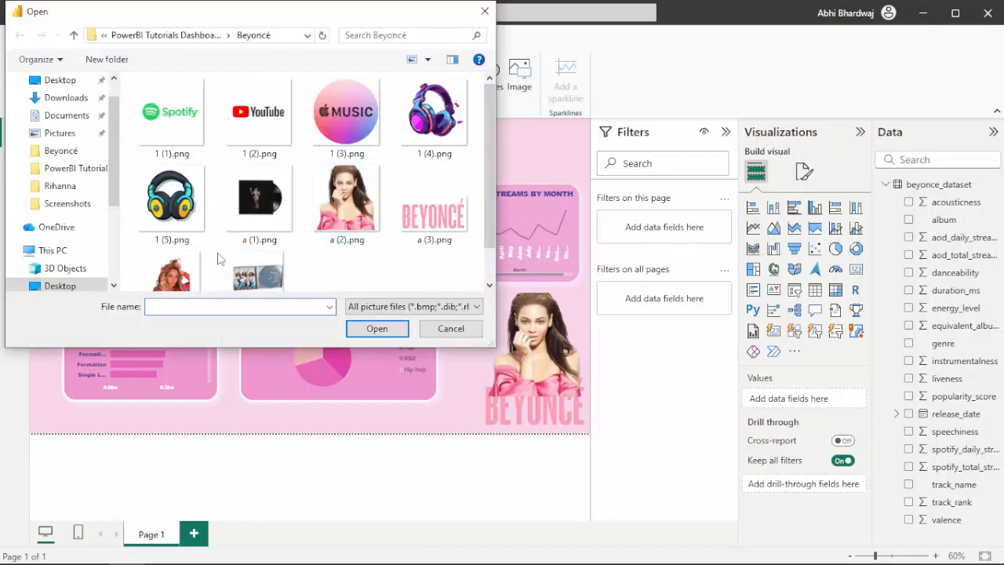
{"action": "double_click", "coordinate": [174, 126]}
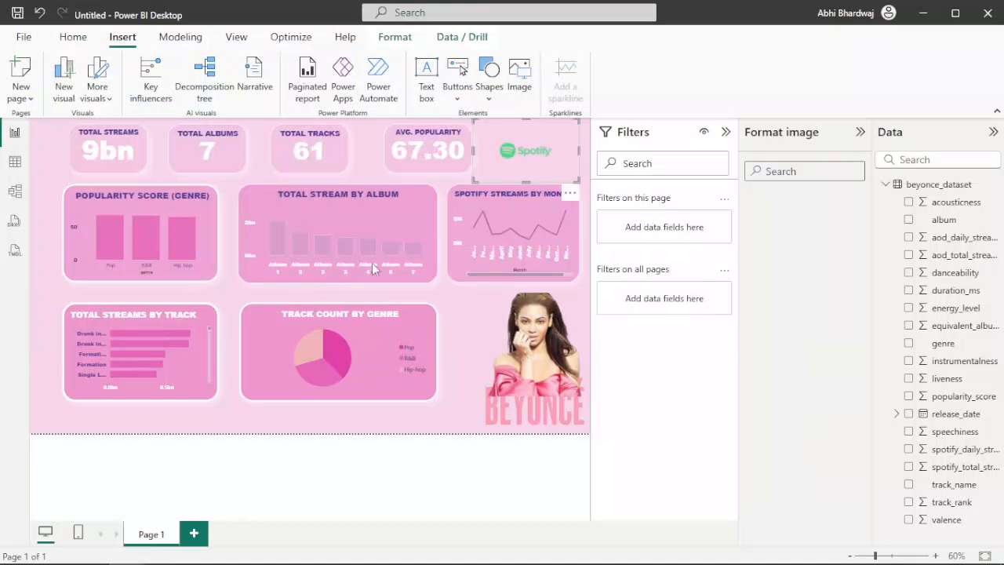
{"action": "left_click_drag", "start_coordinate": [475, 181], "coordinate": [482, 183]}
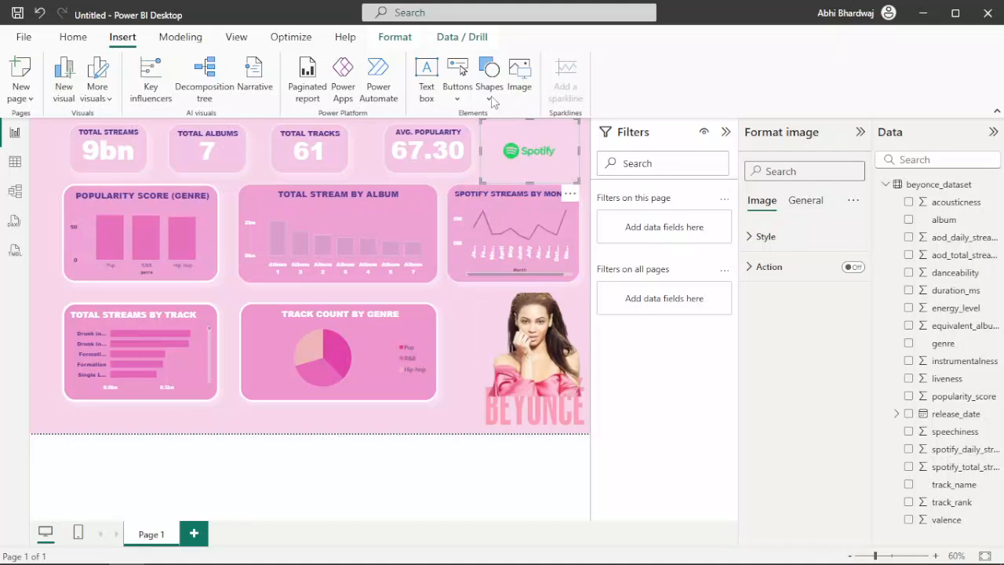
Insert the headphones image 1 (4).png, shrink it and place it beside the AVG. POPULARITY card
{"action": "left_click", "coordinate": [519, 75]}
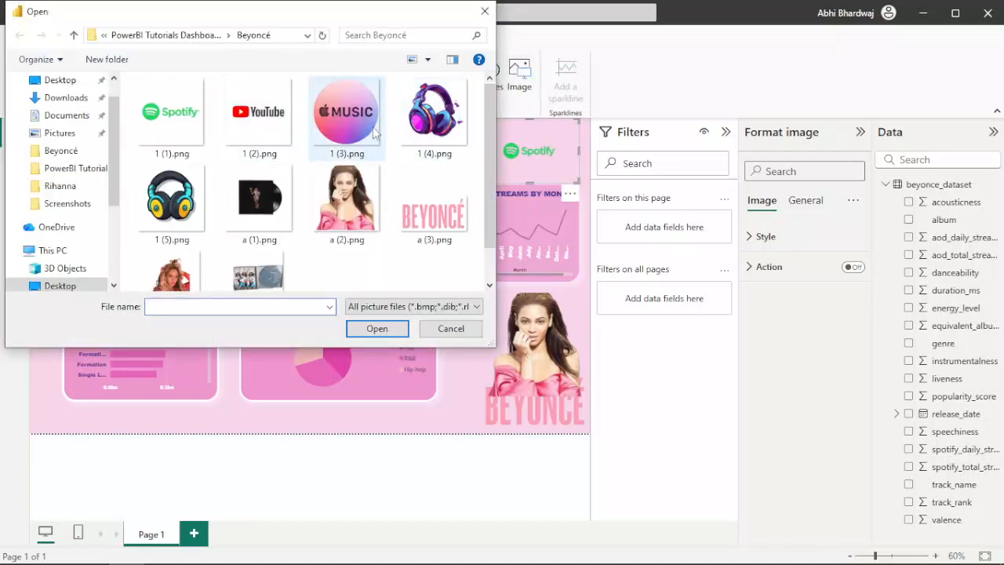
{"action": "left_click", "coordinate": [192, 202]}
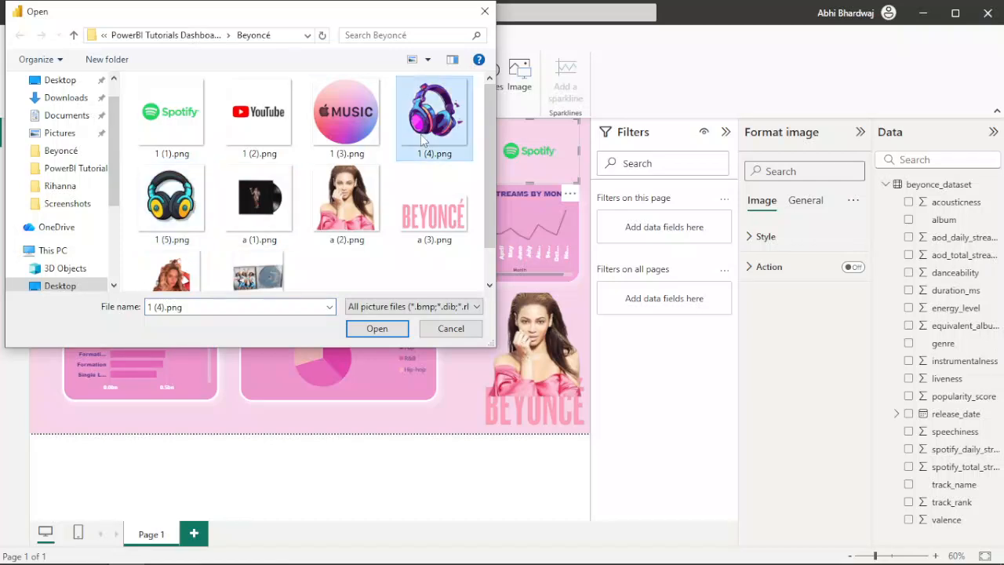
{"action": "double_click", "coordinate": [422, 139]}
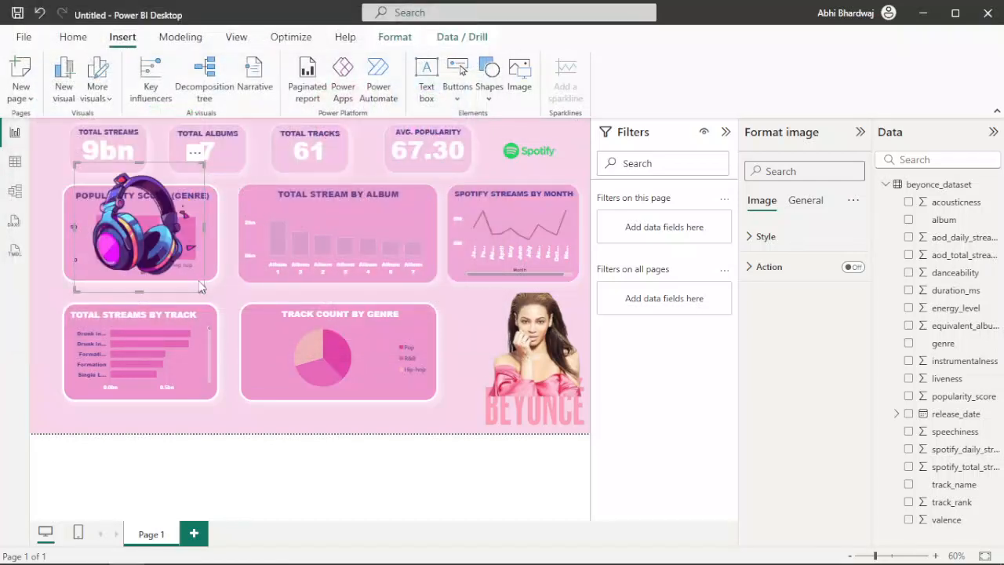
{"action": "left_click_drag", "start_coordinate": [200, 286], "coordinate": [520, 156]}
Shrink the Spotify logo and position it just after the headphones image
{"action": "left_click_drag", "start_coordinate": [582, 152], "coordinate": [582, 152]}
{"action": "left_click_drag", "start_coordinate": [492, 121], "coordinate": [511, 173]}
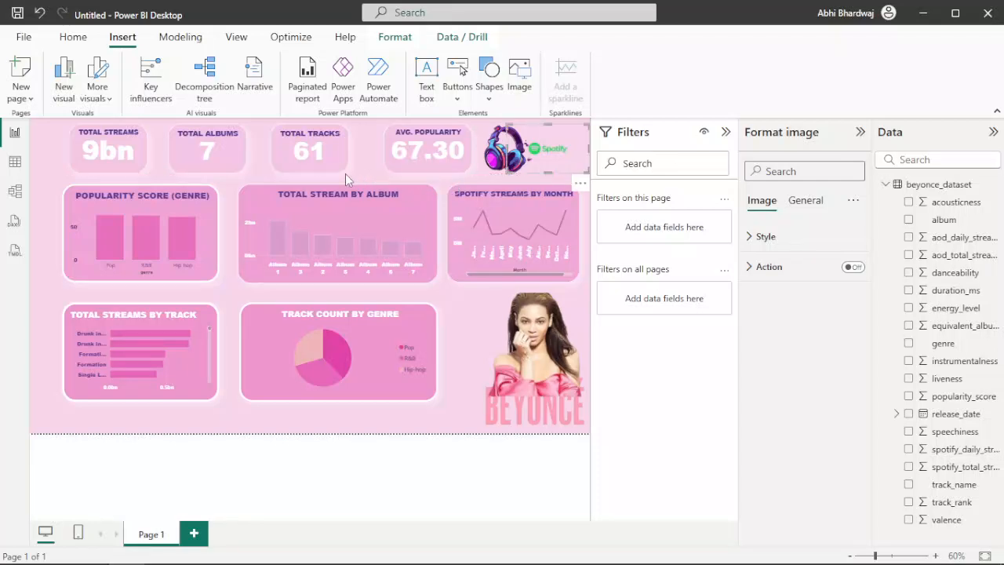
{"action": "key", "text": "Escape"}
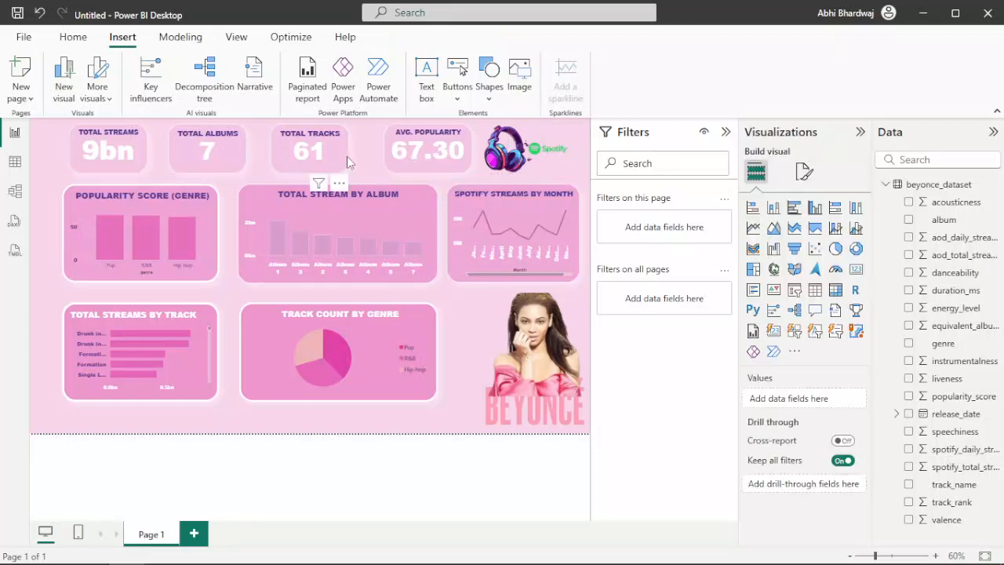
Shift the TOTAL TRACKS and TOTAL ALBUMS cards slightly toward the AVG. POPULARITY card to even out the card spacing
{"action": "left_click", "coordinate": [346, 156]}
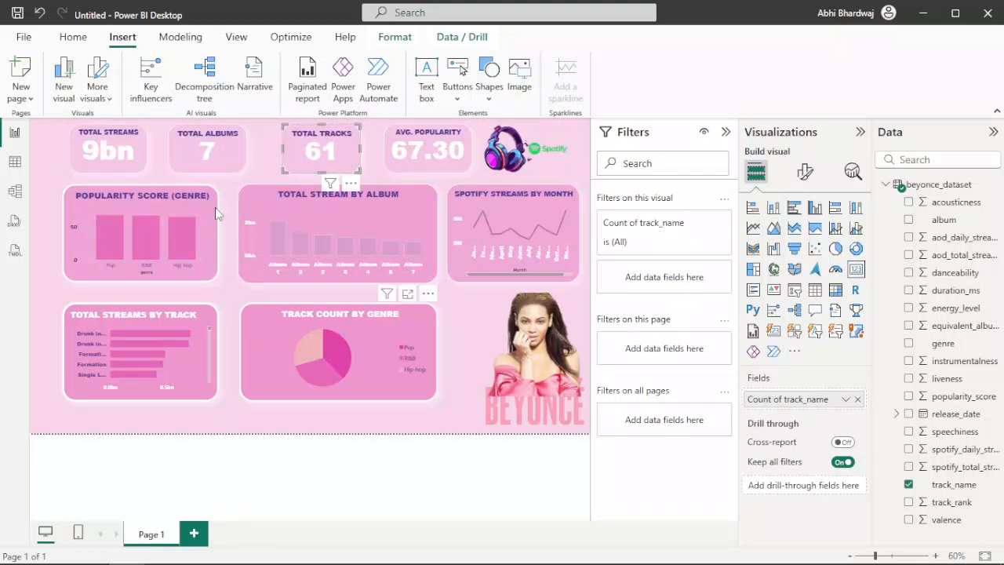
{"action": "left_click_drag", "start_coordinate": [216, 157], "coordinate": [221, 158]}
{"action": "left_click", "coordinate": [306, 423]}
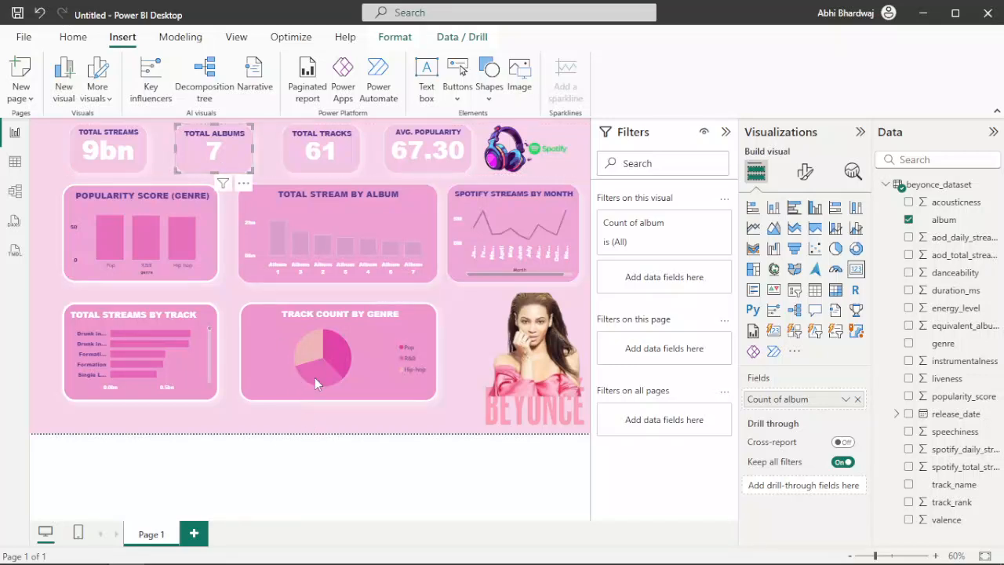